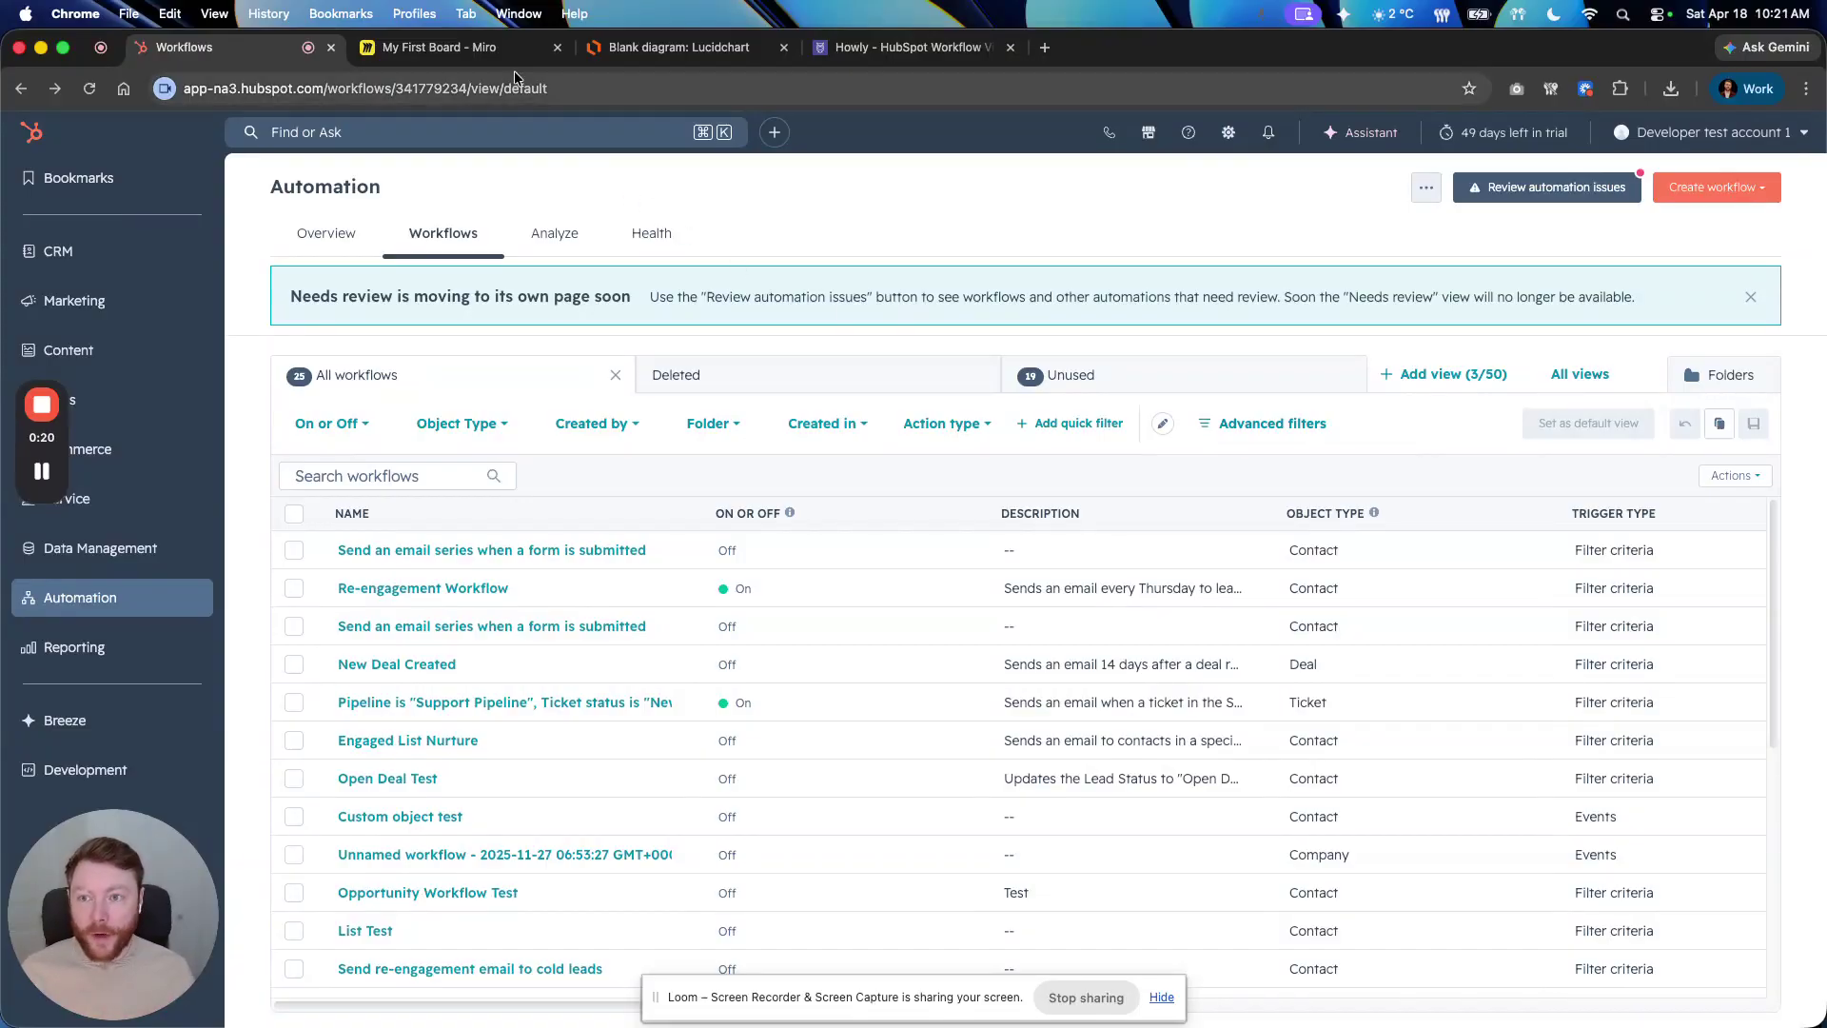
pyautogui.click(474, 44)
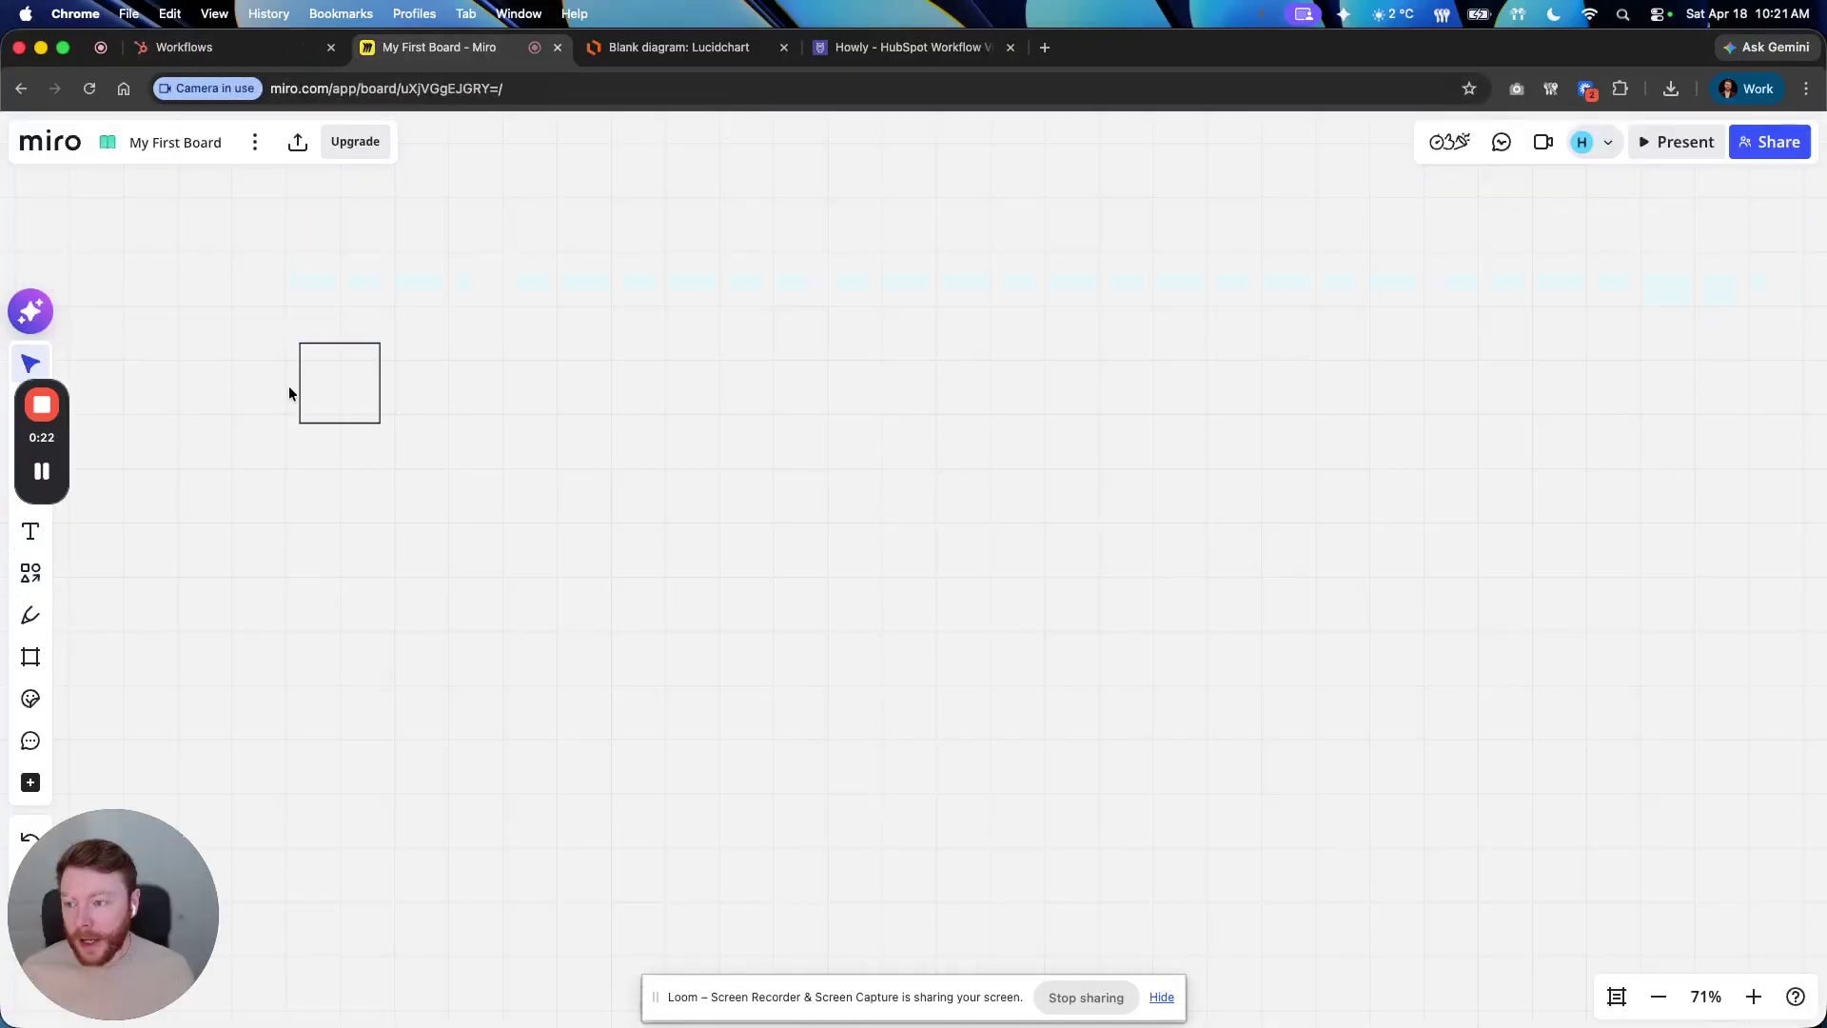
pyautogui.moveTo(76, 433); pyautogui.dragTo(1825, 512)
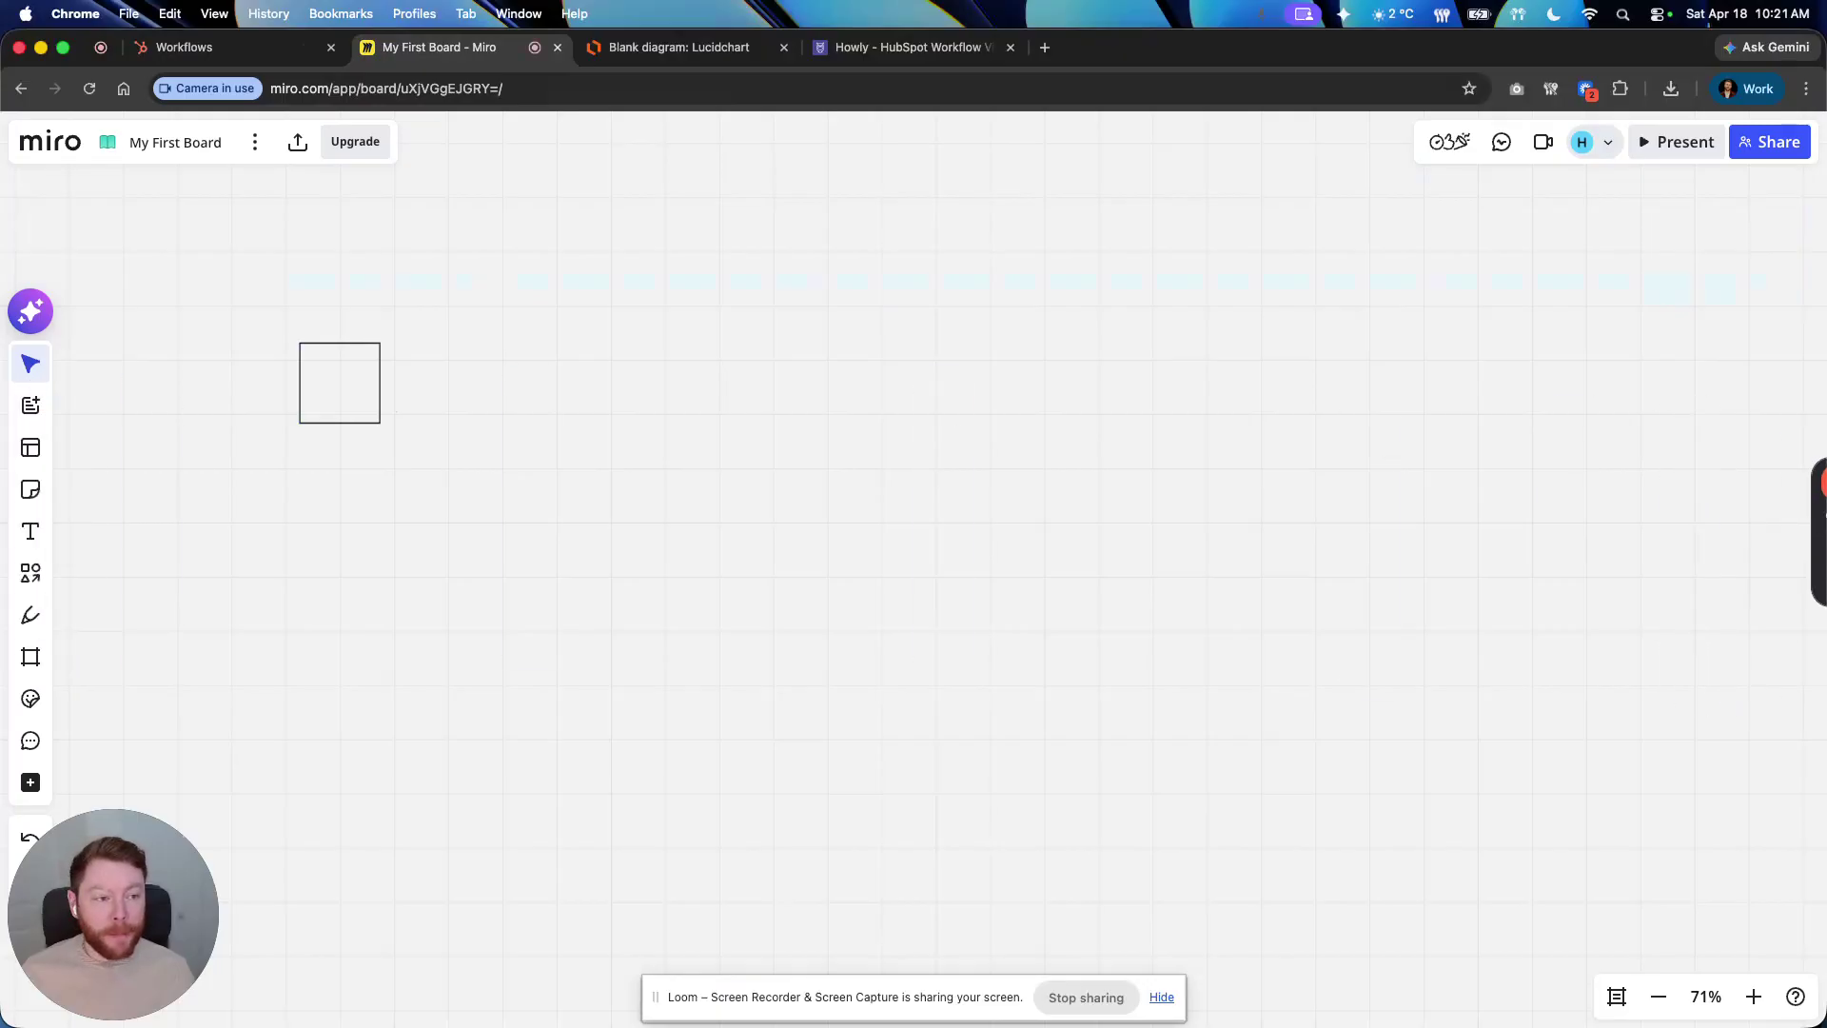
pyautogui.click(311, 57)
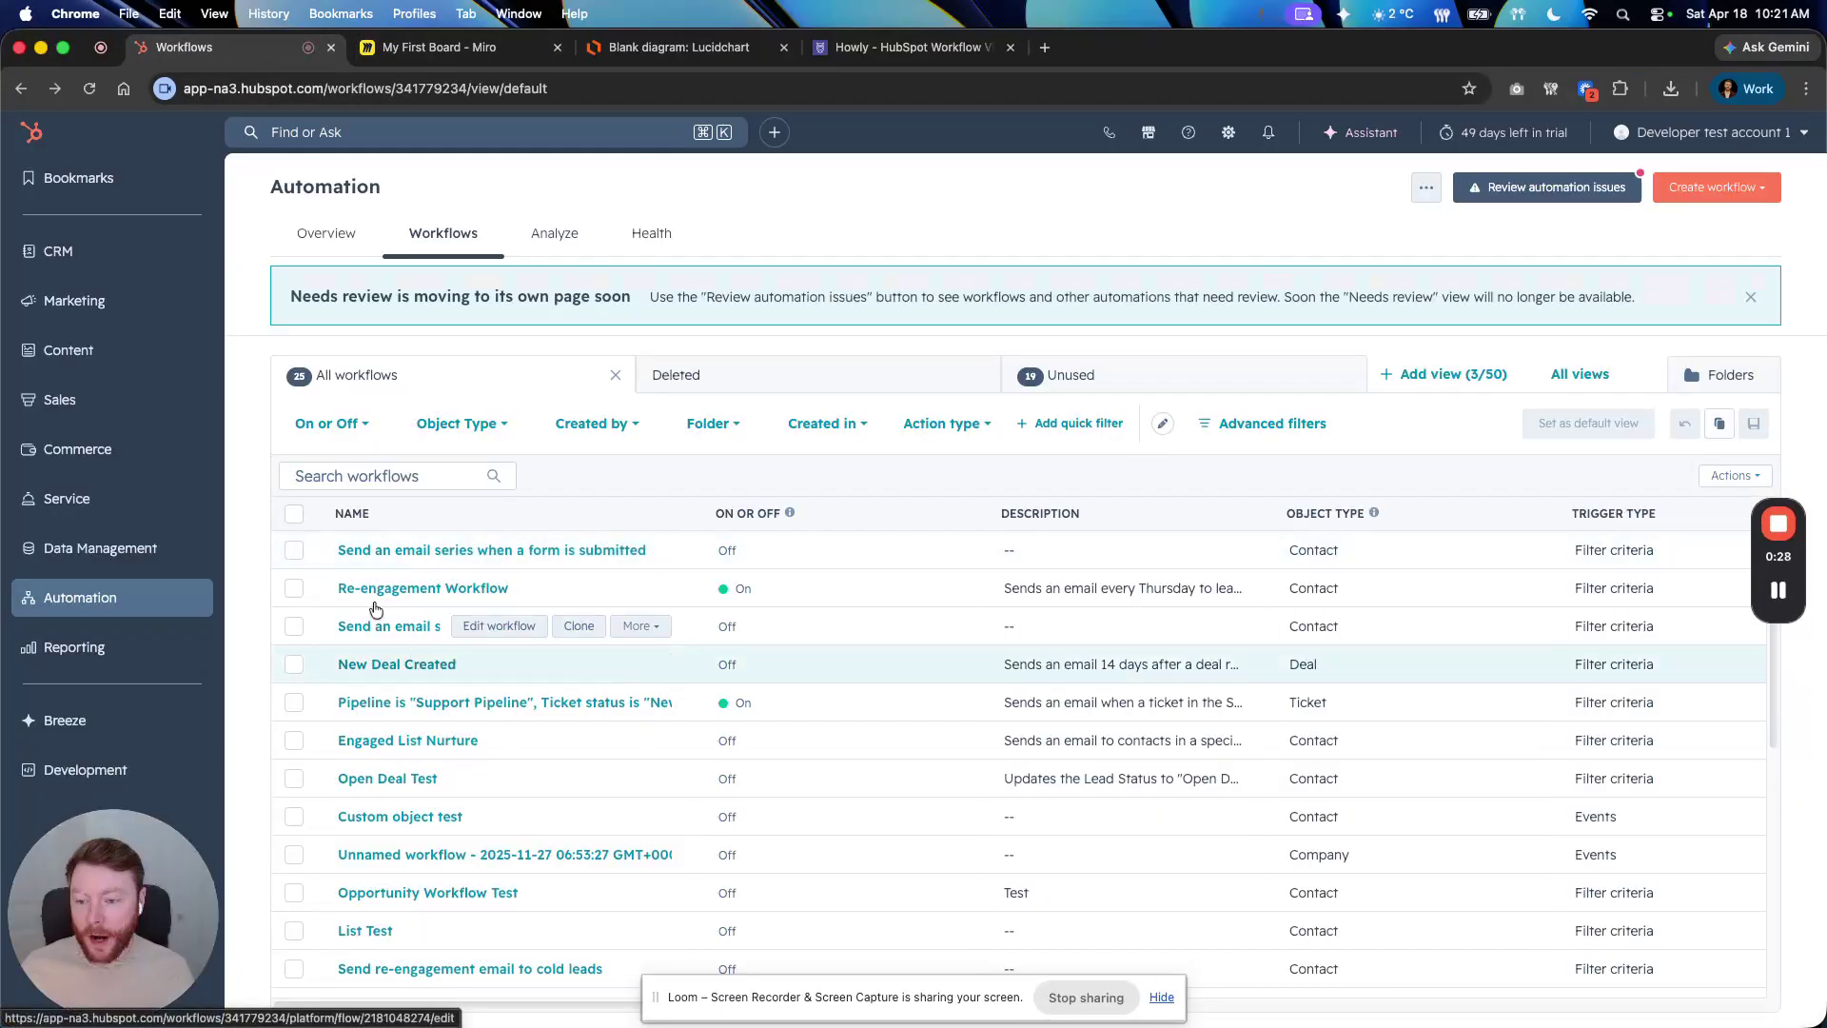
# Open the first workflow, "Send an email series when a form is submitted", and examine its enrollment trigger and sequence of actions
pyautogui.click(398, 554)
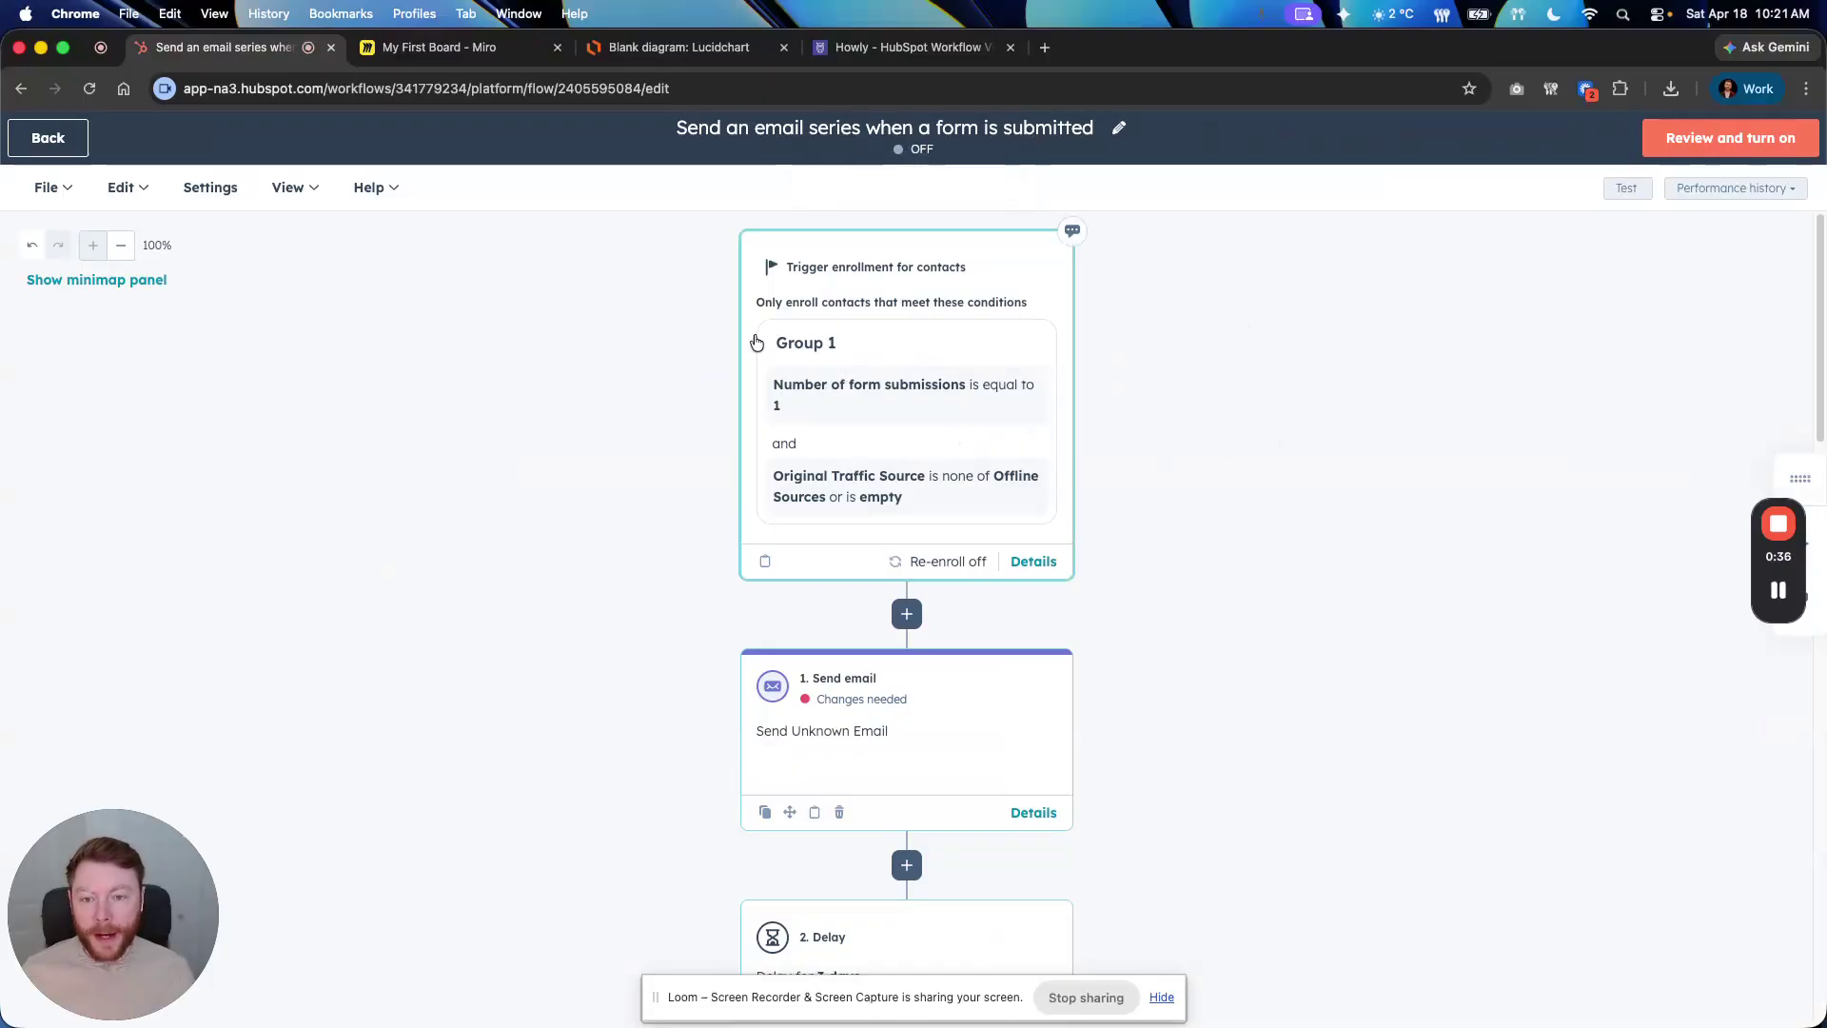
pyautogui.scroll(-1, 913, 361)
pyautogui.scroll(-5, 931, 656)
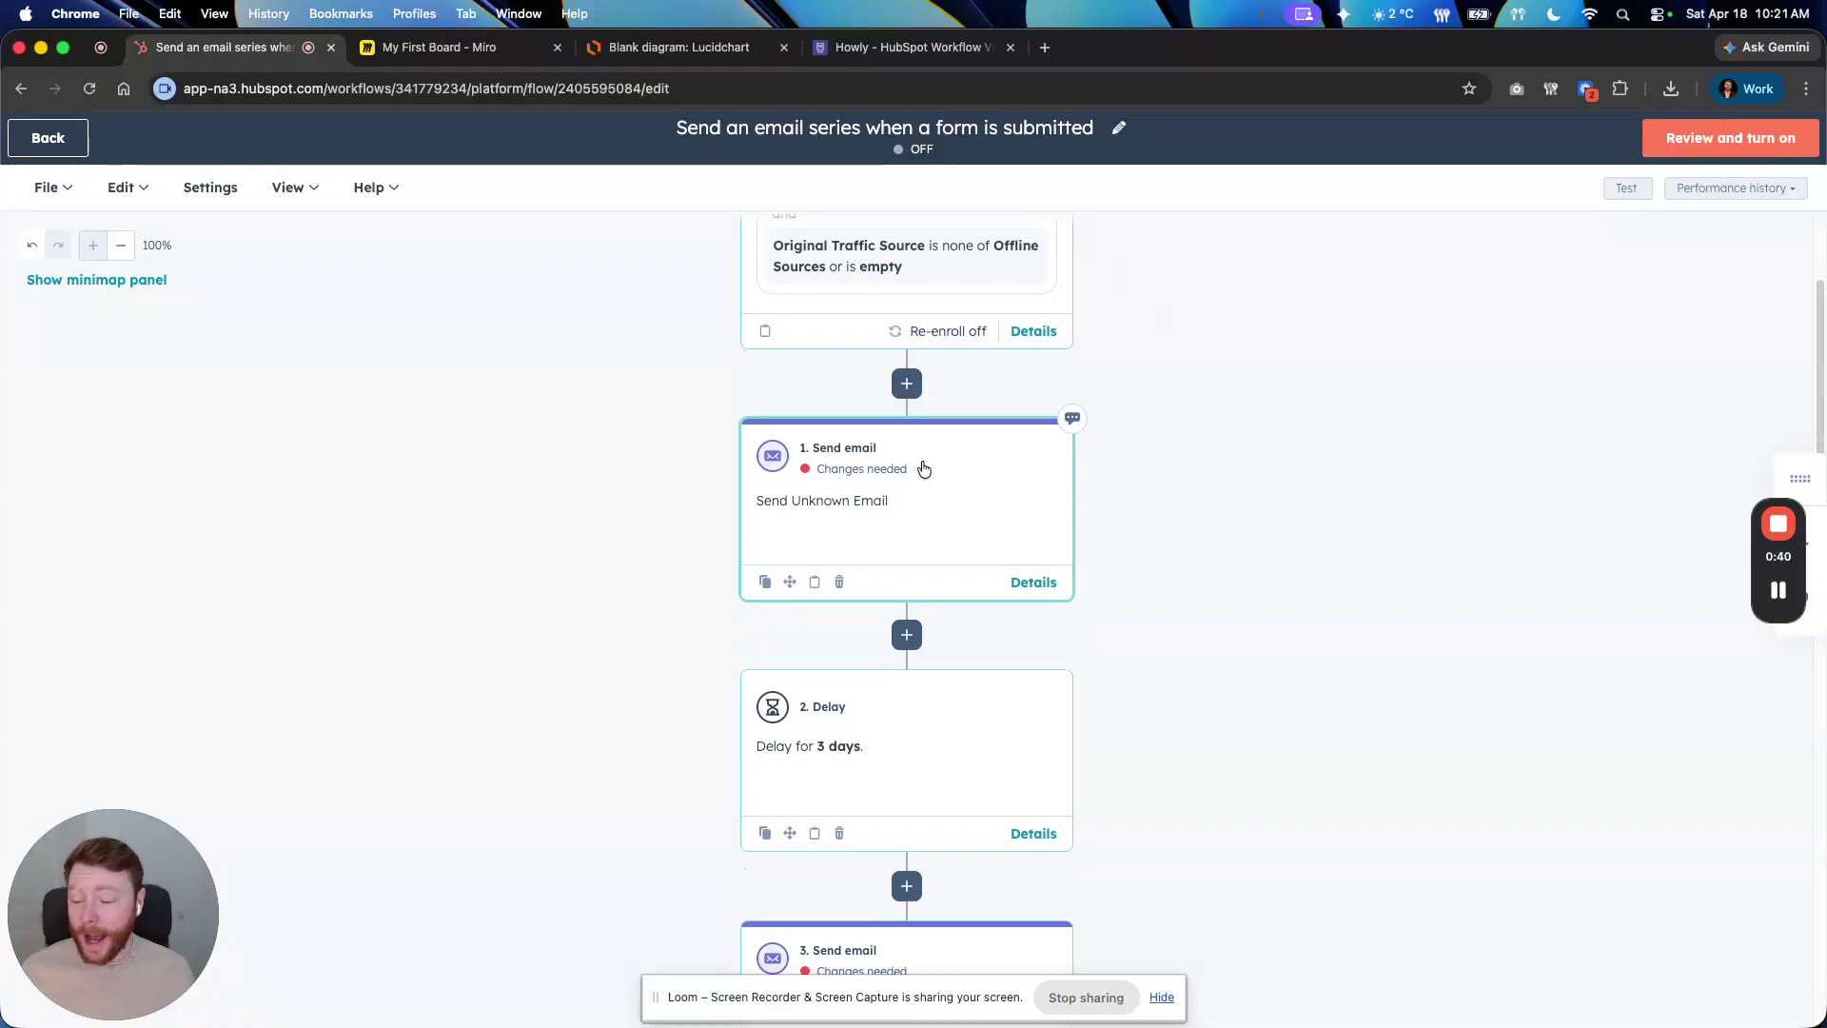
pyautogui.scroll(-15, 923, 468)
pyautogui.scroll(-3, 923, 468)
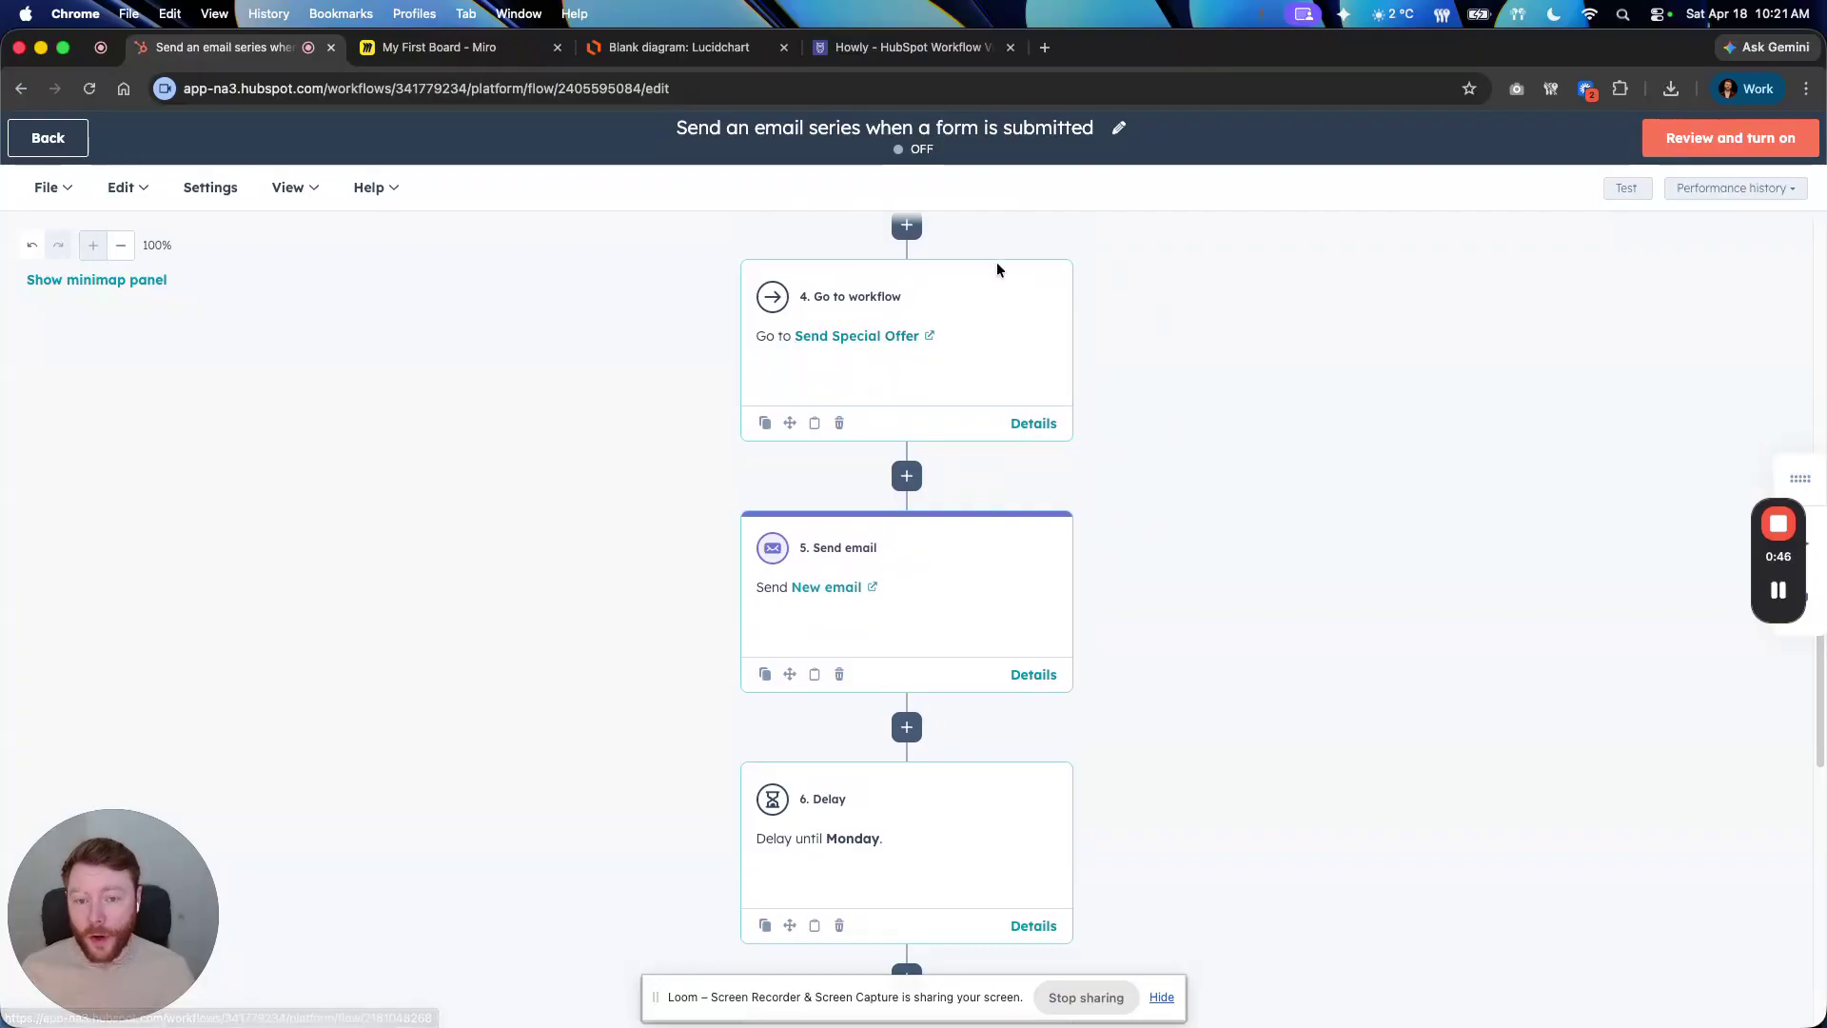
pyautogui.scroll(-5, 957, 409)
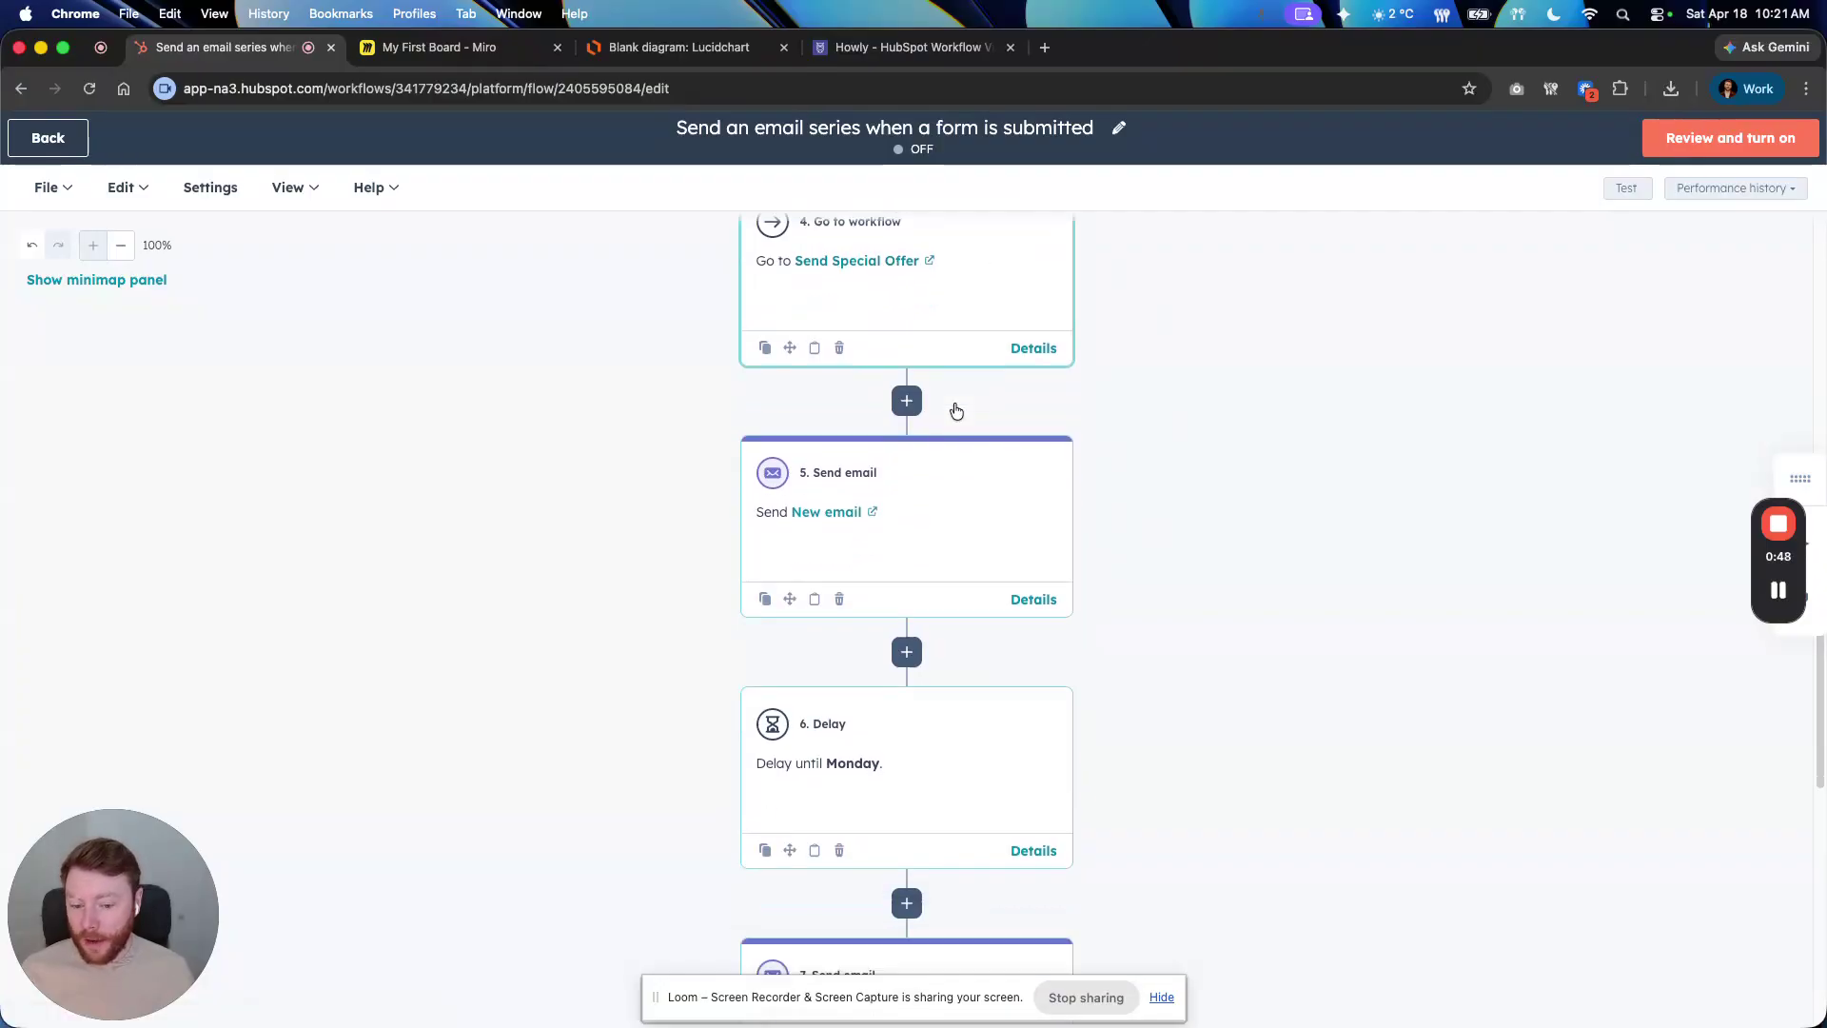
pyautogui.scroll(5, 955, 409)
pyautogui.scroll(8, 955, 409)
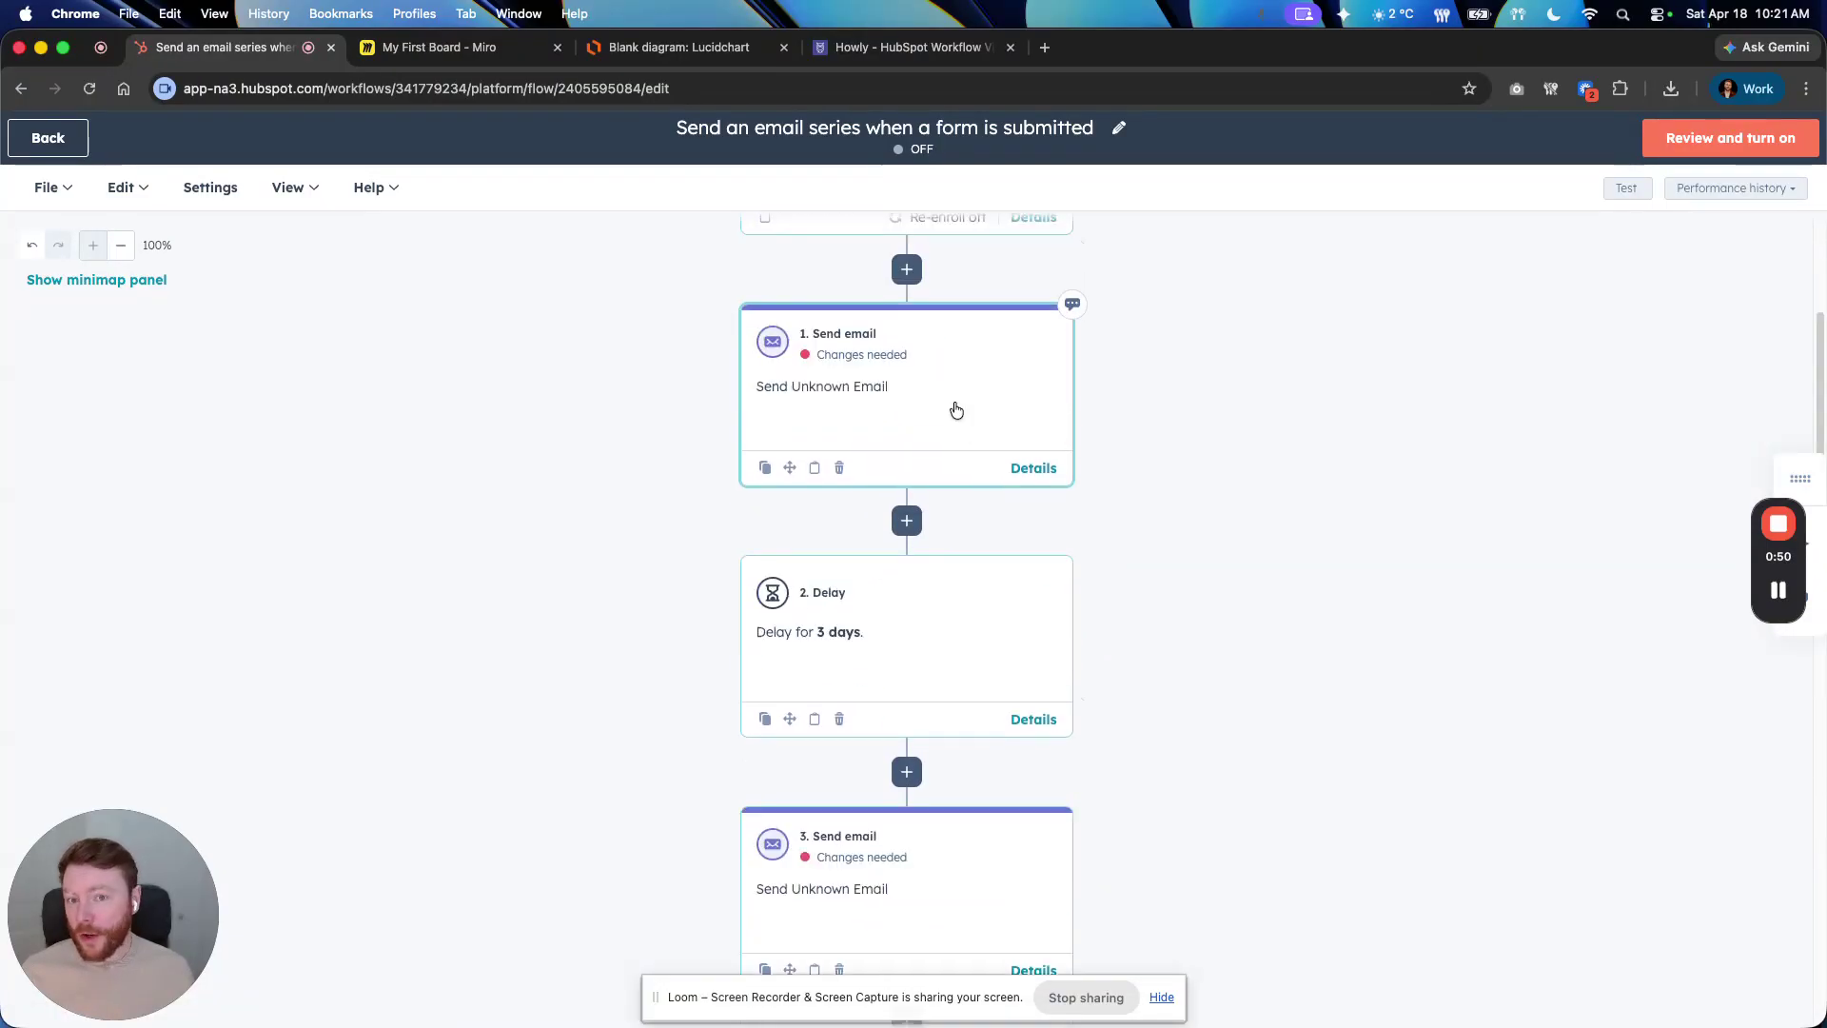
pyautogui.scroll(4, 956, 409)
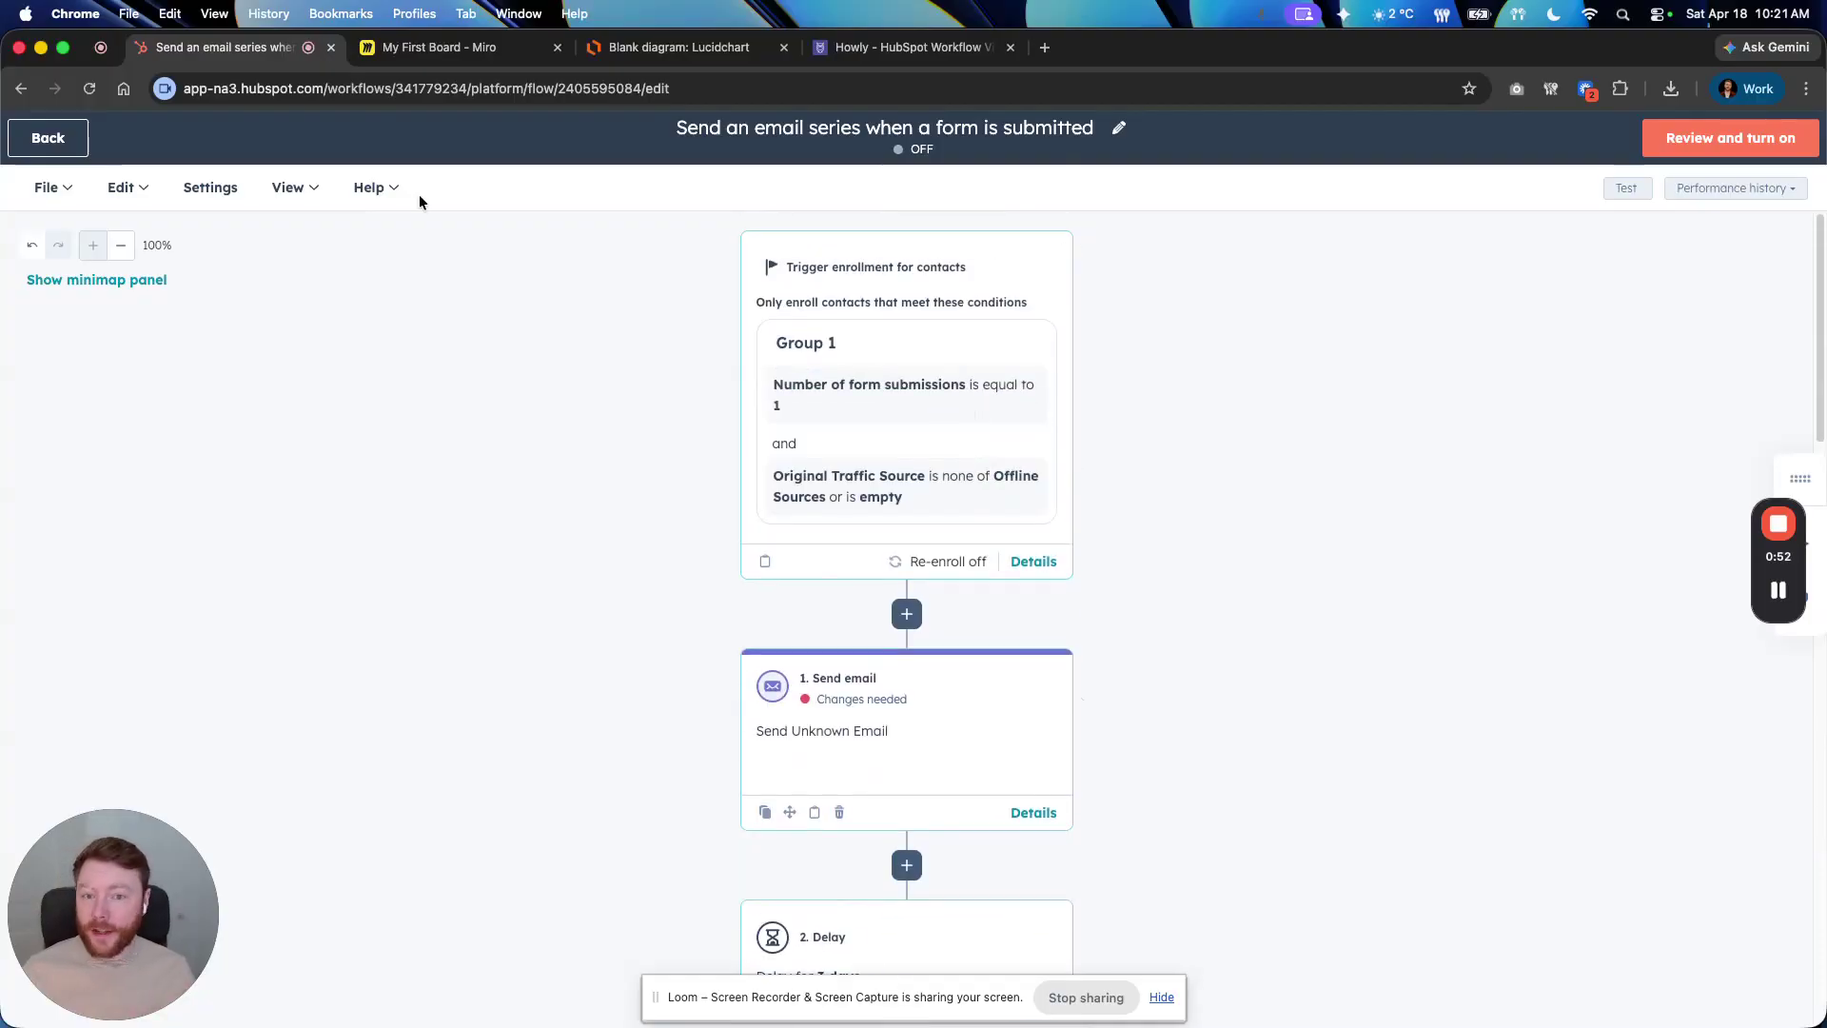
# Copy the workflow's name, switch to the Miro board and paste it into the empty square
pyautogui.click(833, 128)
pyautogui.tripleClick(974, 300)
pyautogui.click(1118, 200)
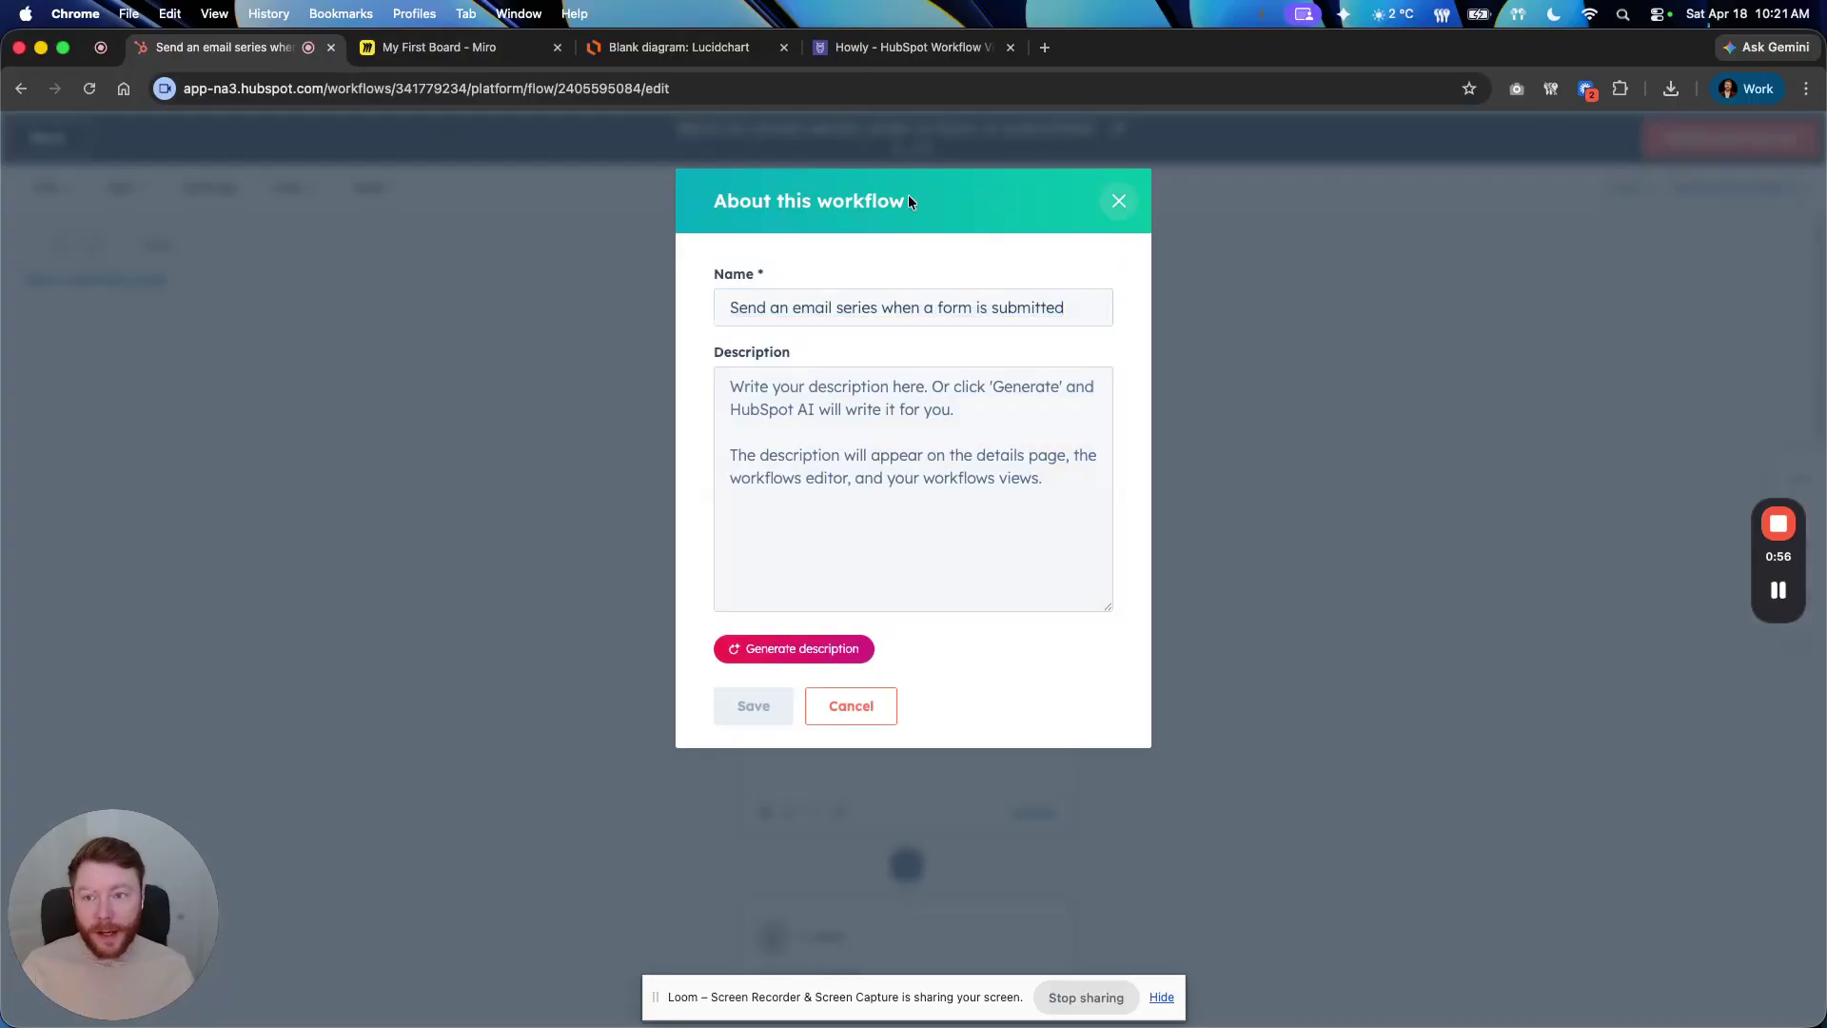
pyautogui.click(485, 54)
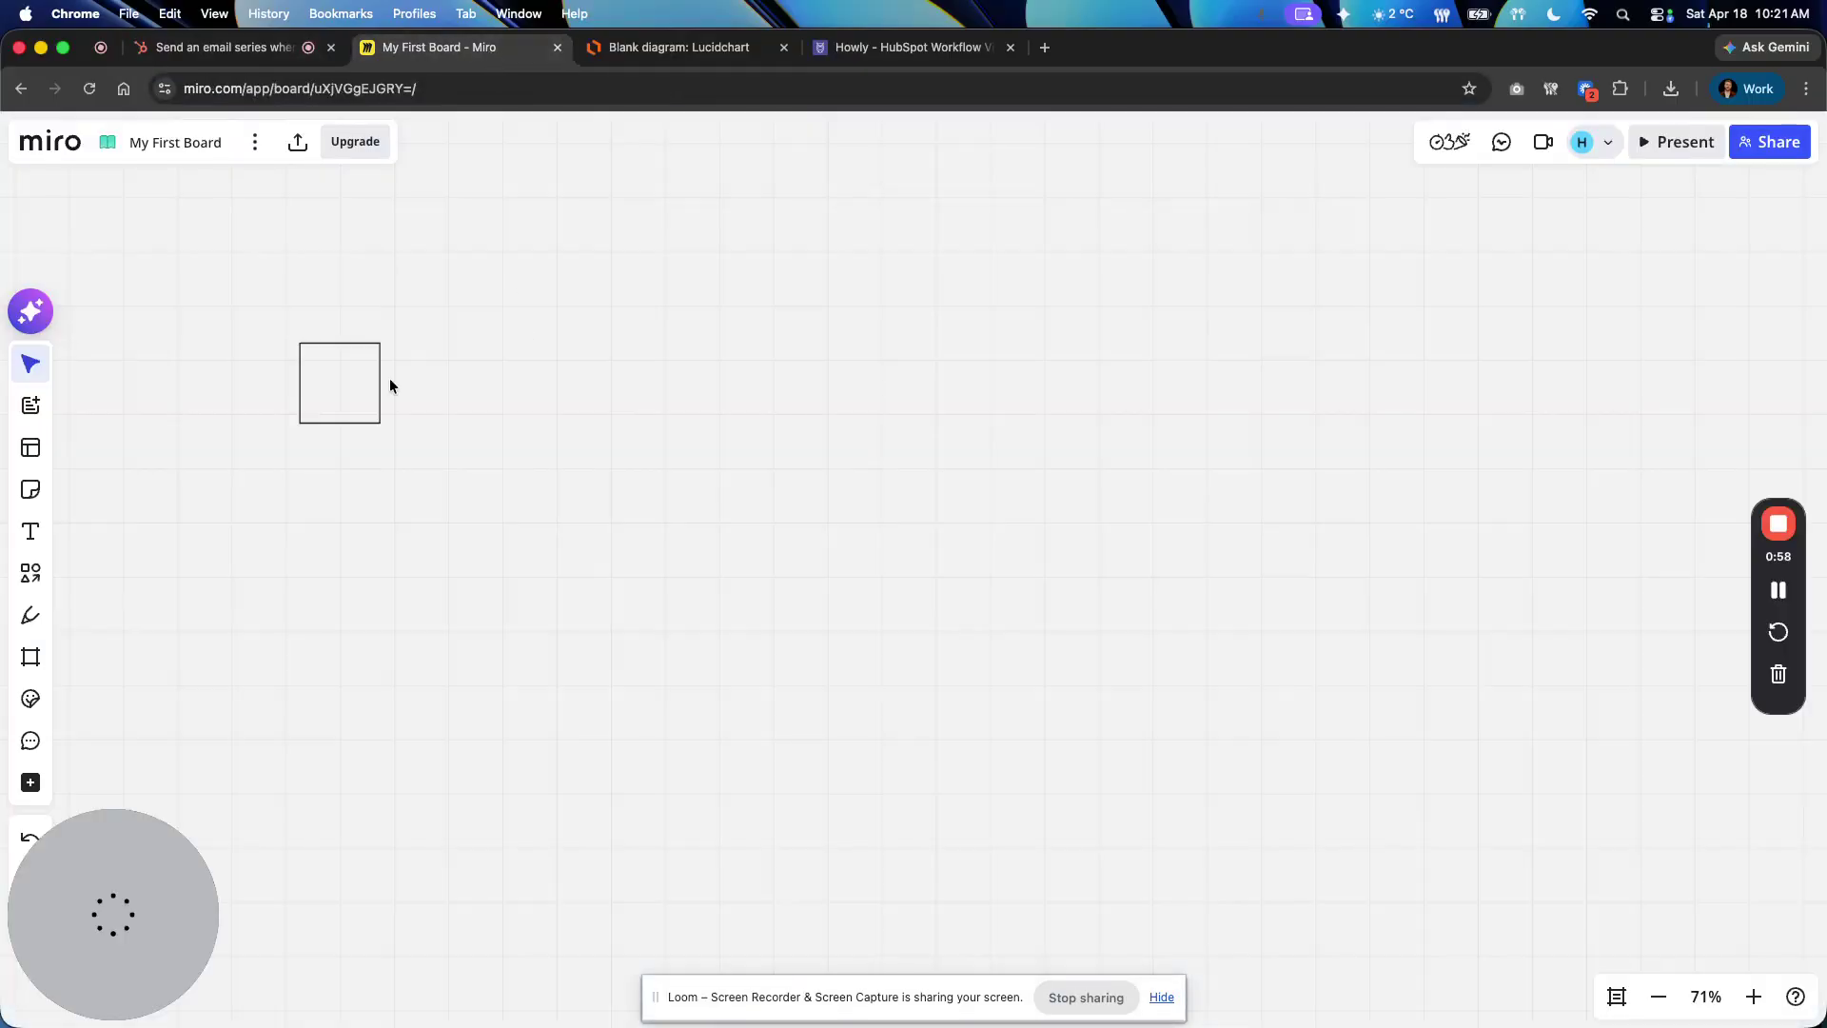
pyautogui.doubleClick(346, 376)
pyautogui.press('cmd+v')
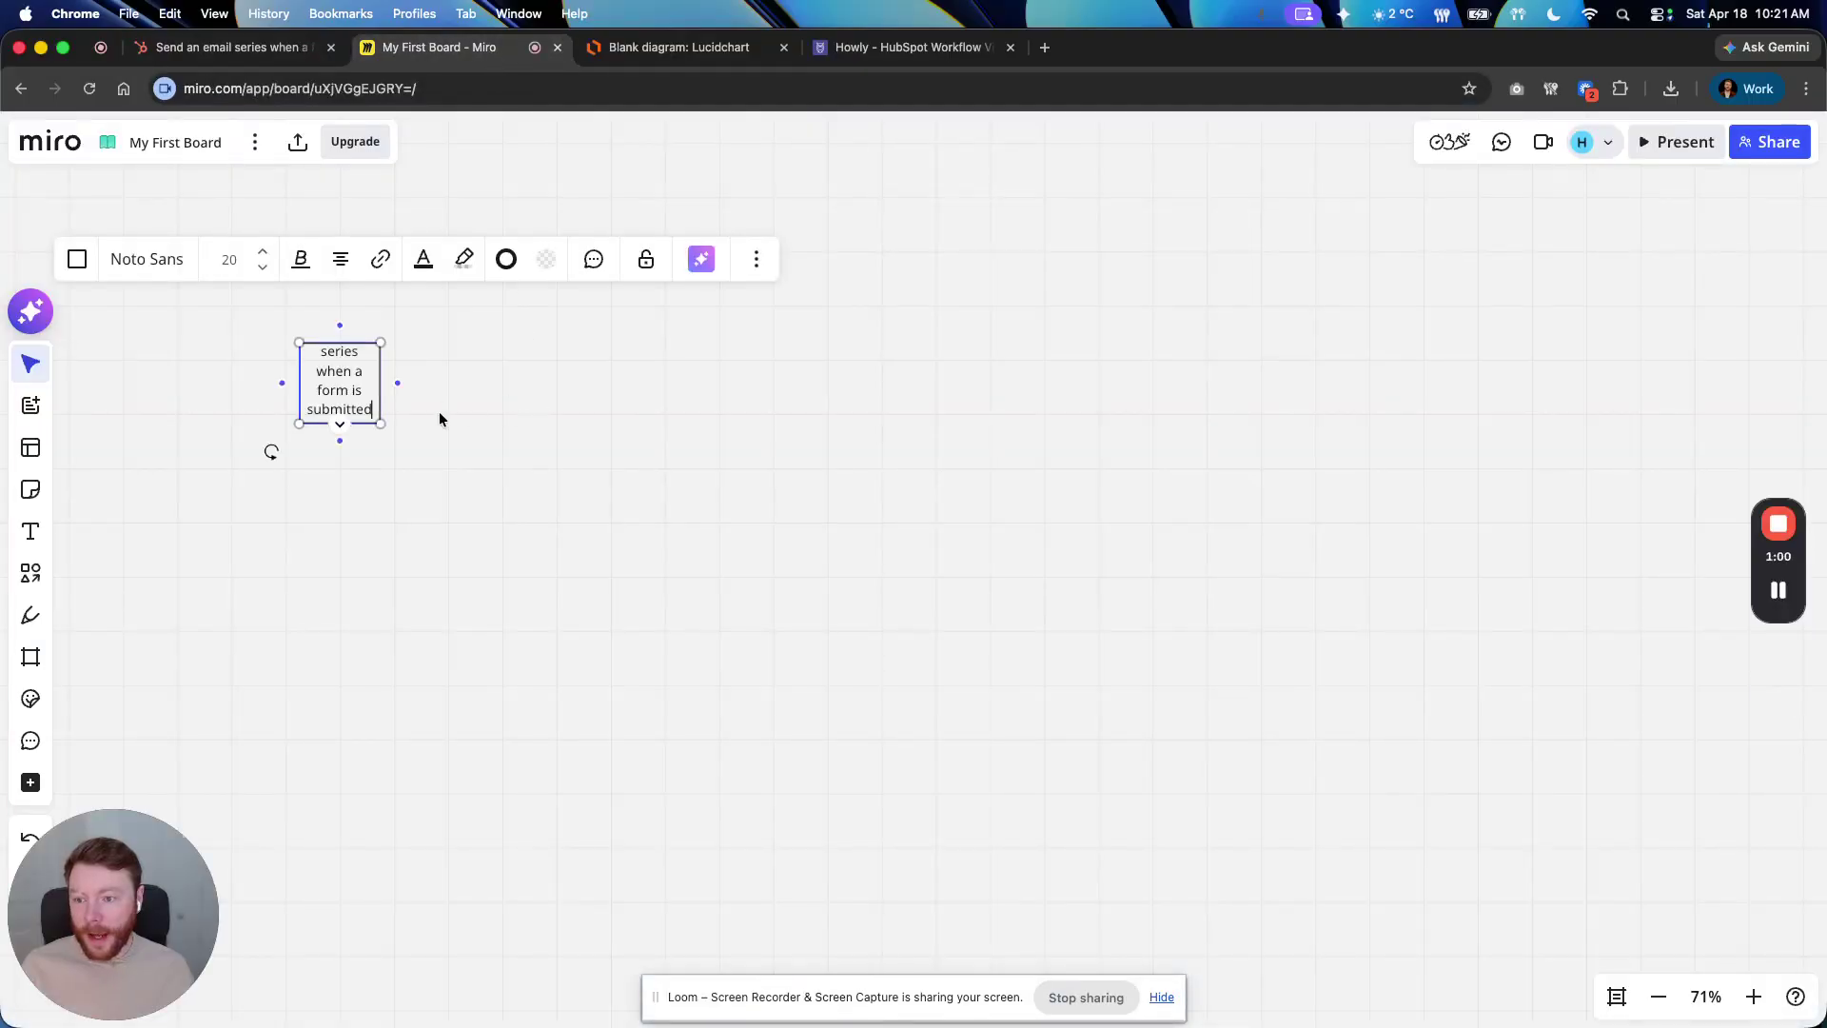
# Enlarge the labelled box until its full text fits, and place a duplicate of it beside the original on the same row
pyautogui.click(455, 379)
pyautogui.click(371, 398)
pyautogui.moveTo(380, 422); pyautogui.dragTo(467, 459)
pyautogui.click(658, 454)
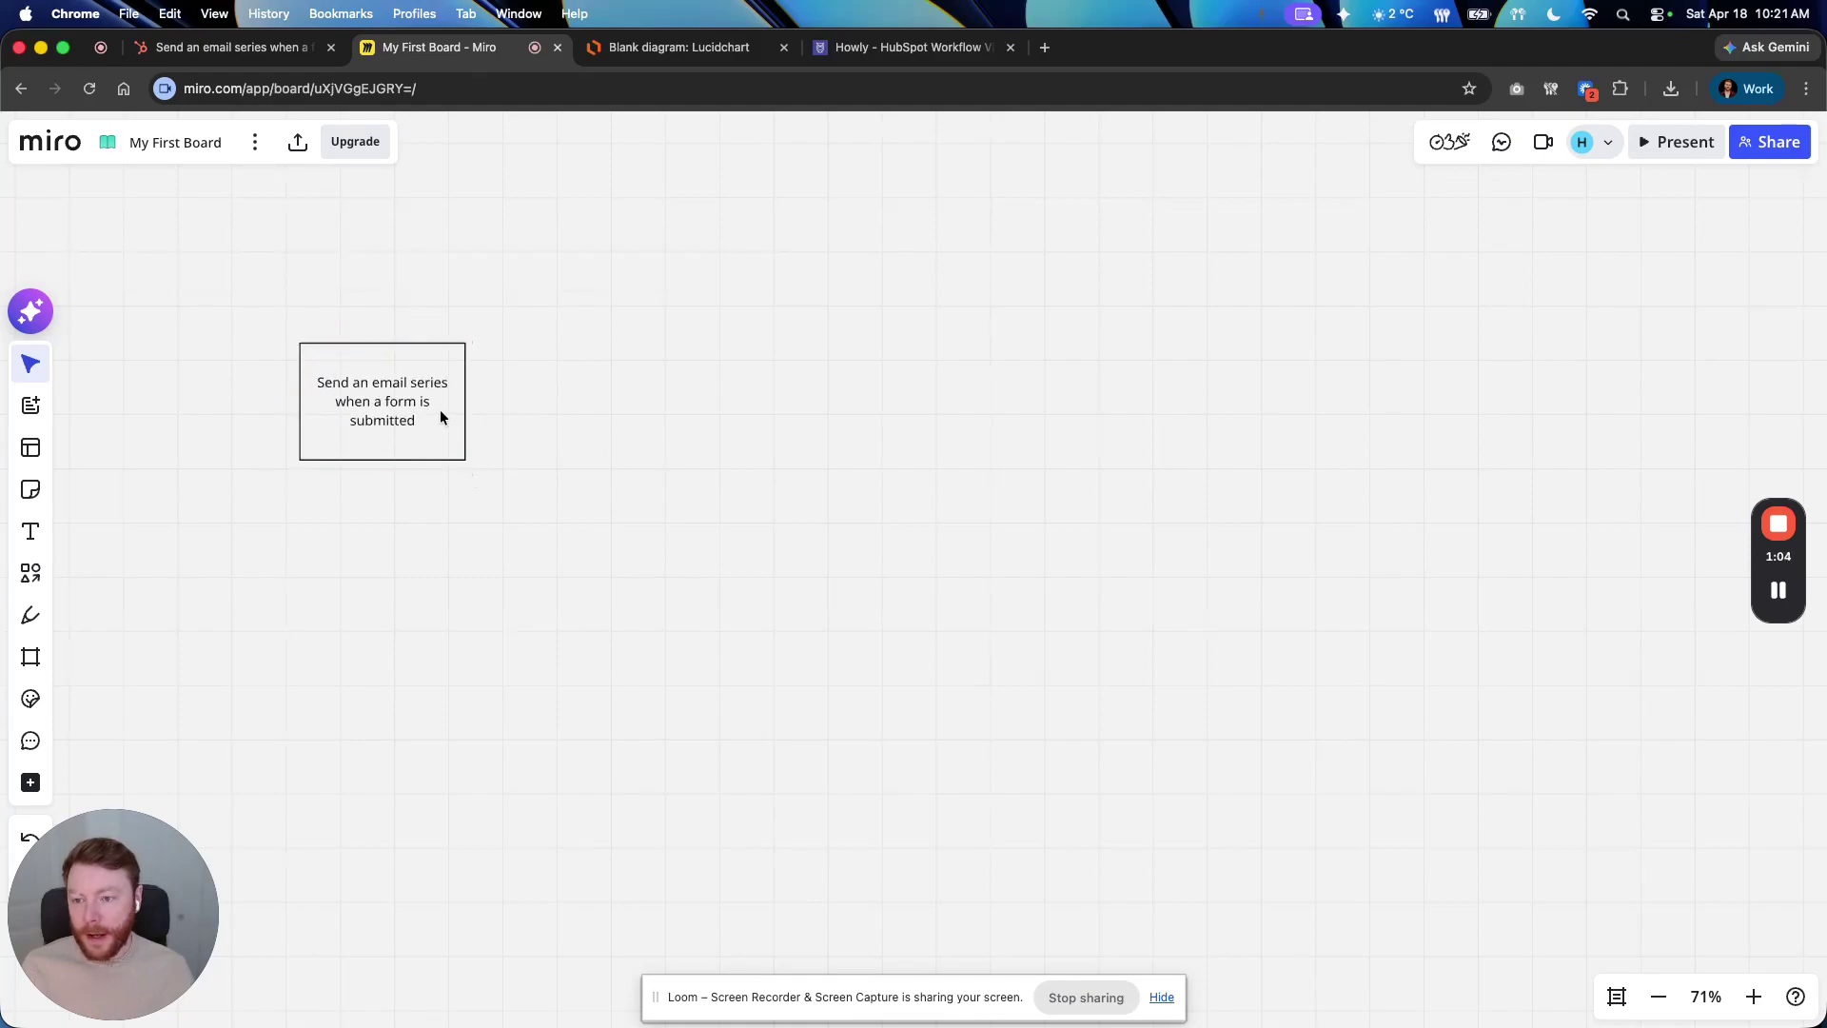
pyautogui.click(402, 404)
pyautogui.moveTo(401, 403); pyautogui.dragTo(597, 401)
# Back in HubSpot, open the Send Special Offer workflow linked from the "Go to workflow" action and copy its name
pyautogui.click(226, 47)
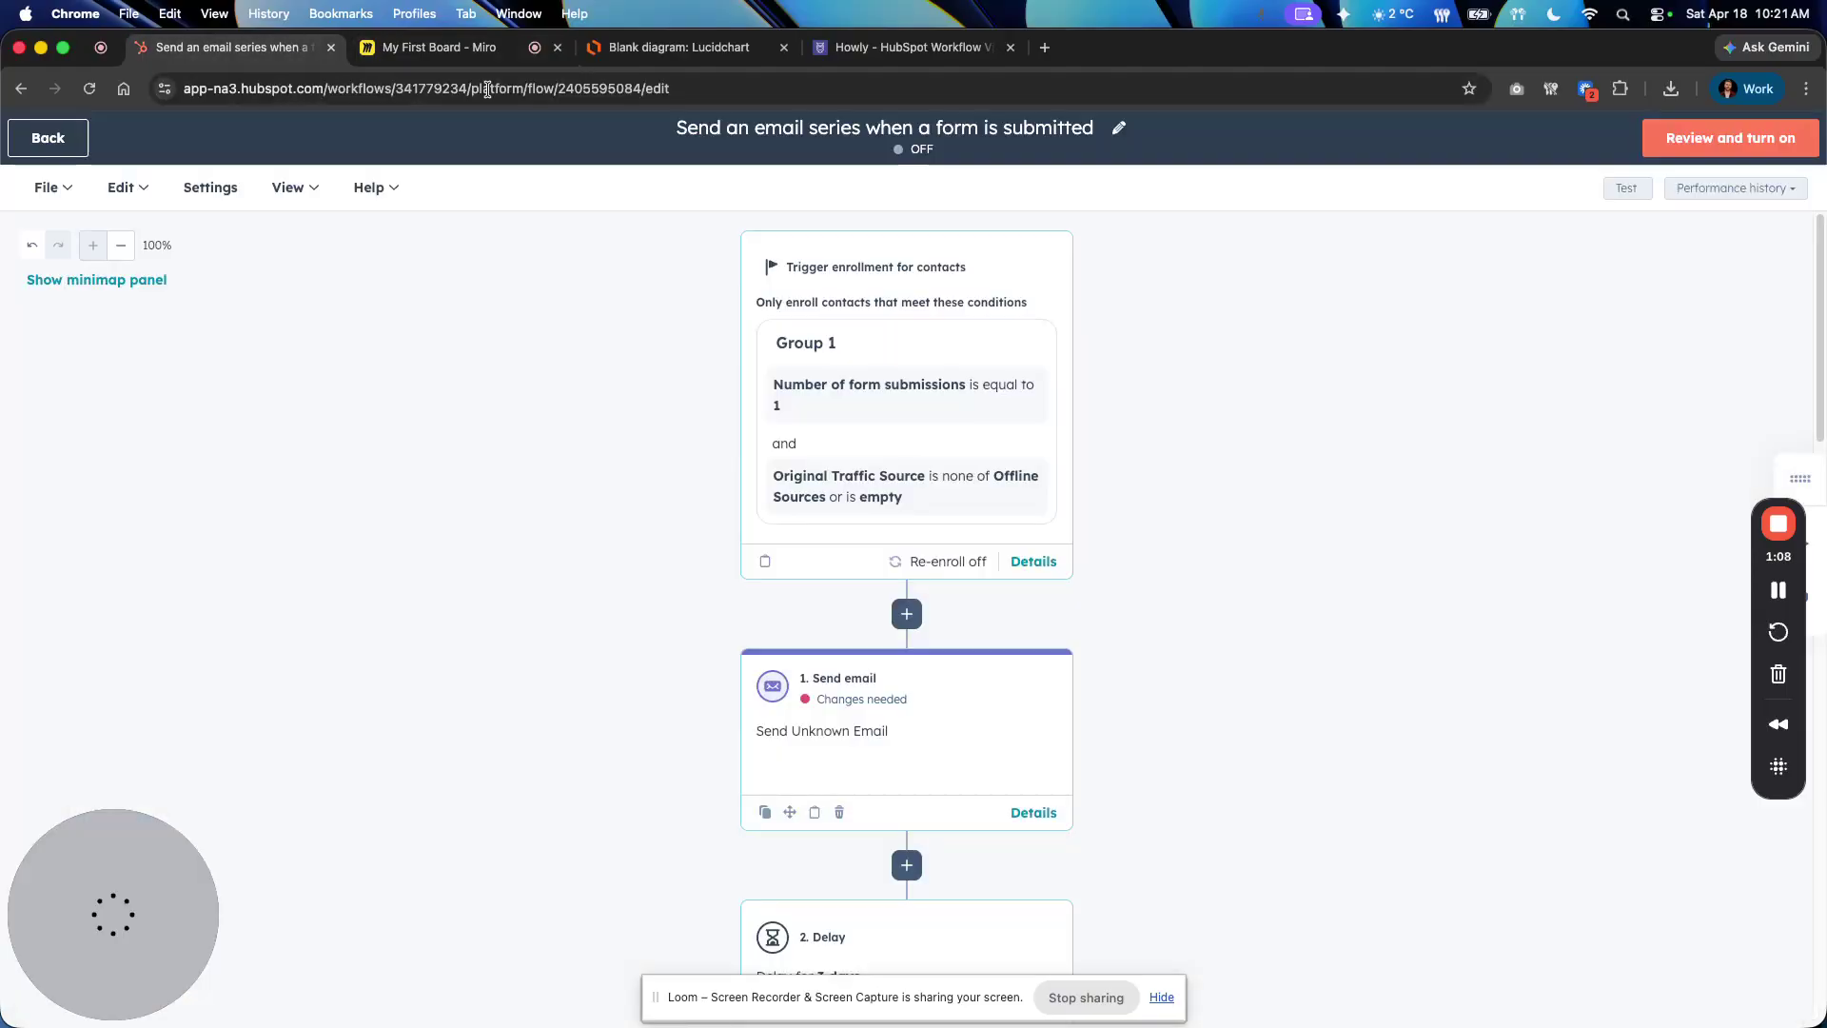
pyautogui.scroll(-5, 857, 563)
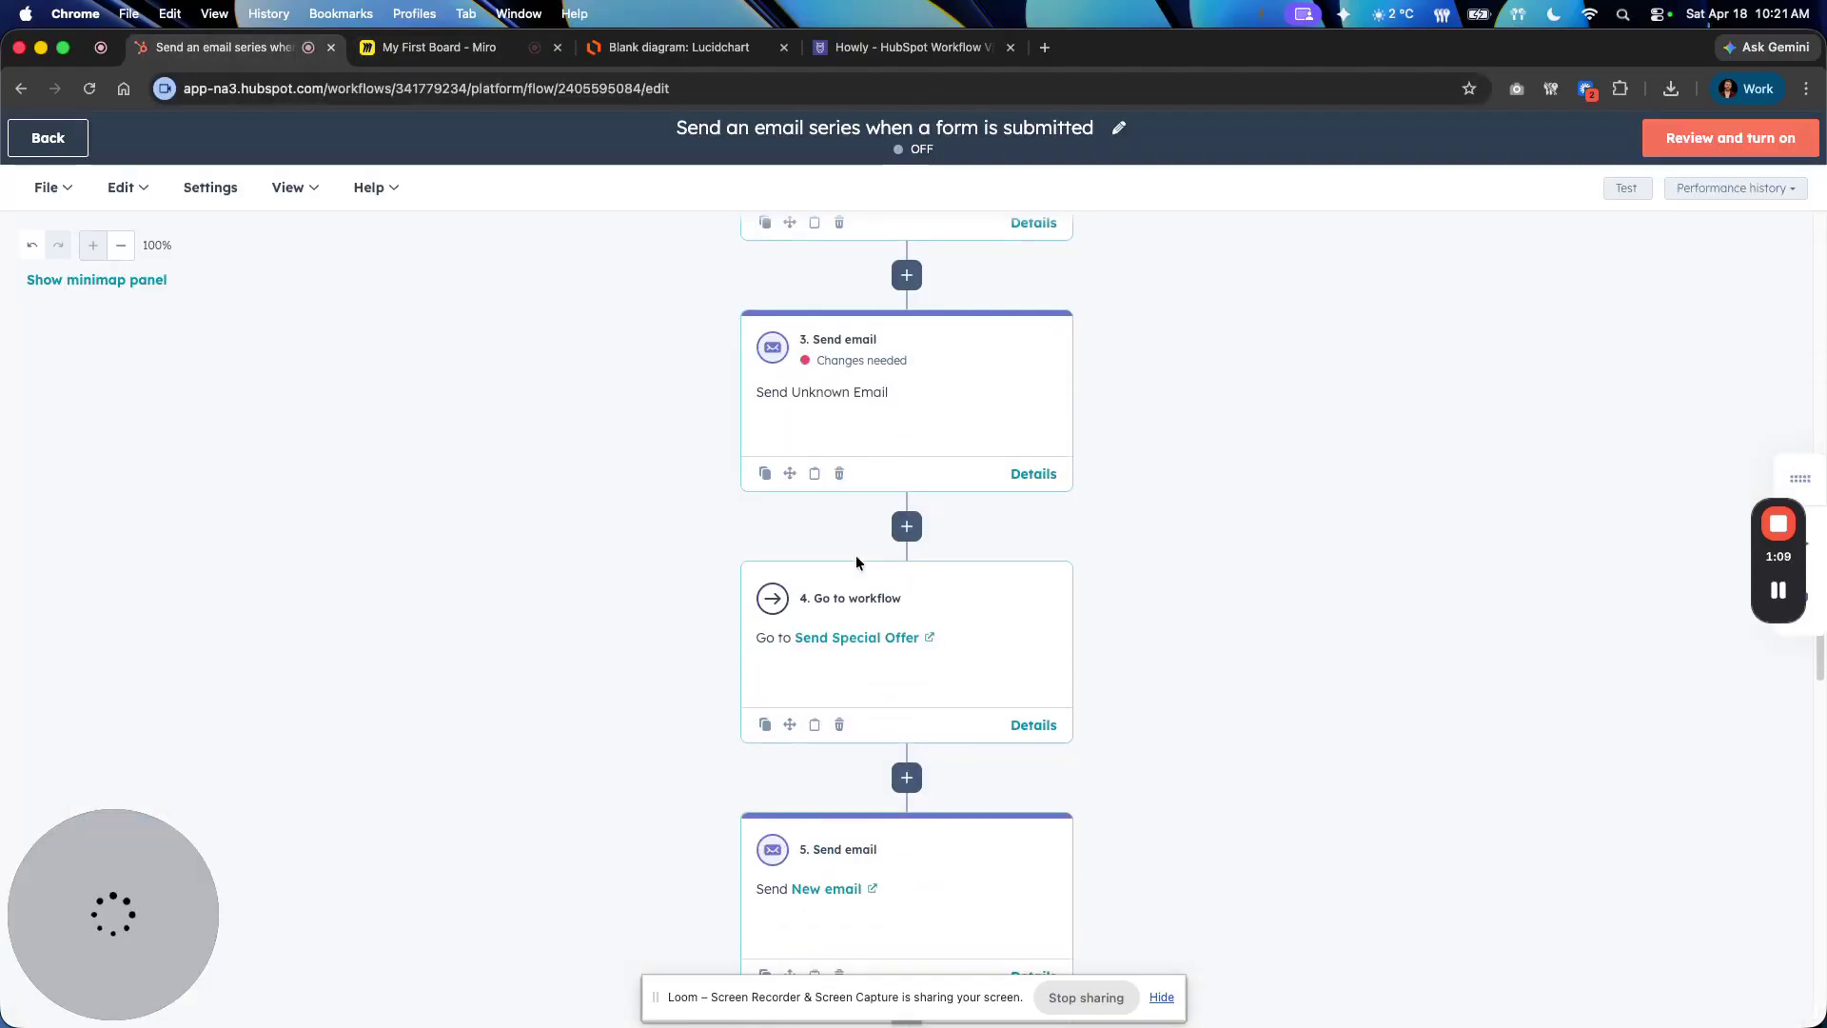
pyautogui.click(864, 639)
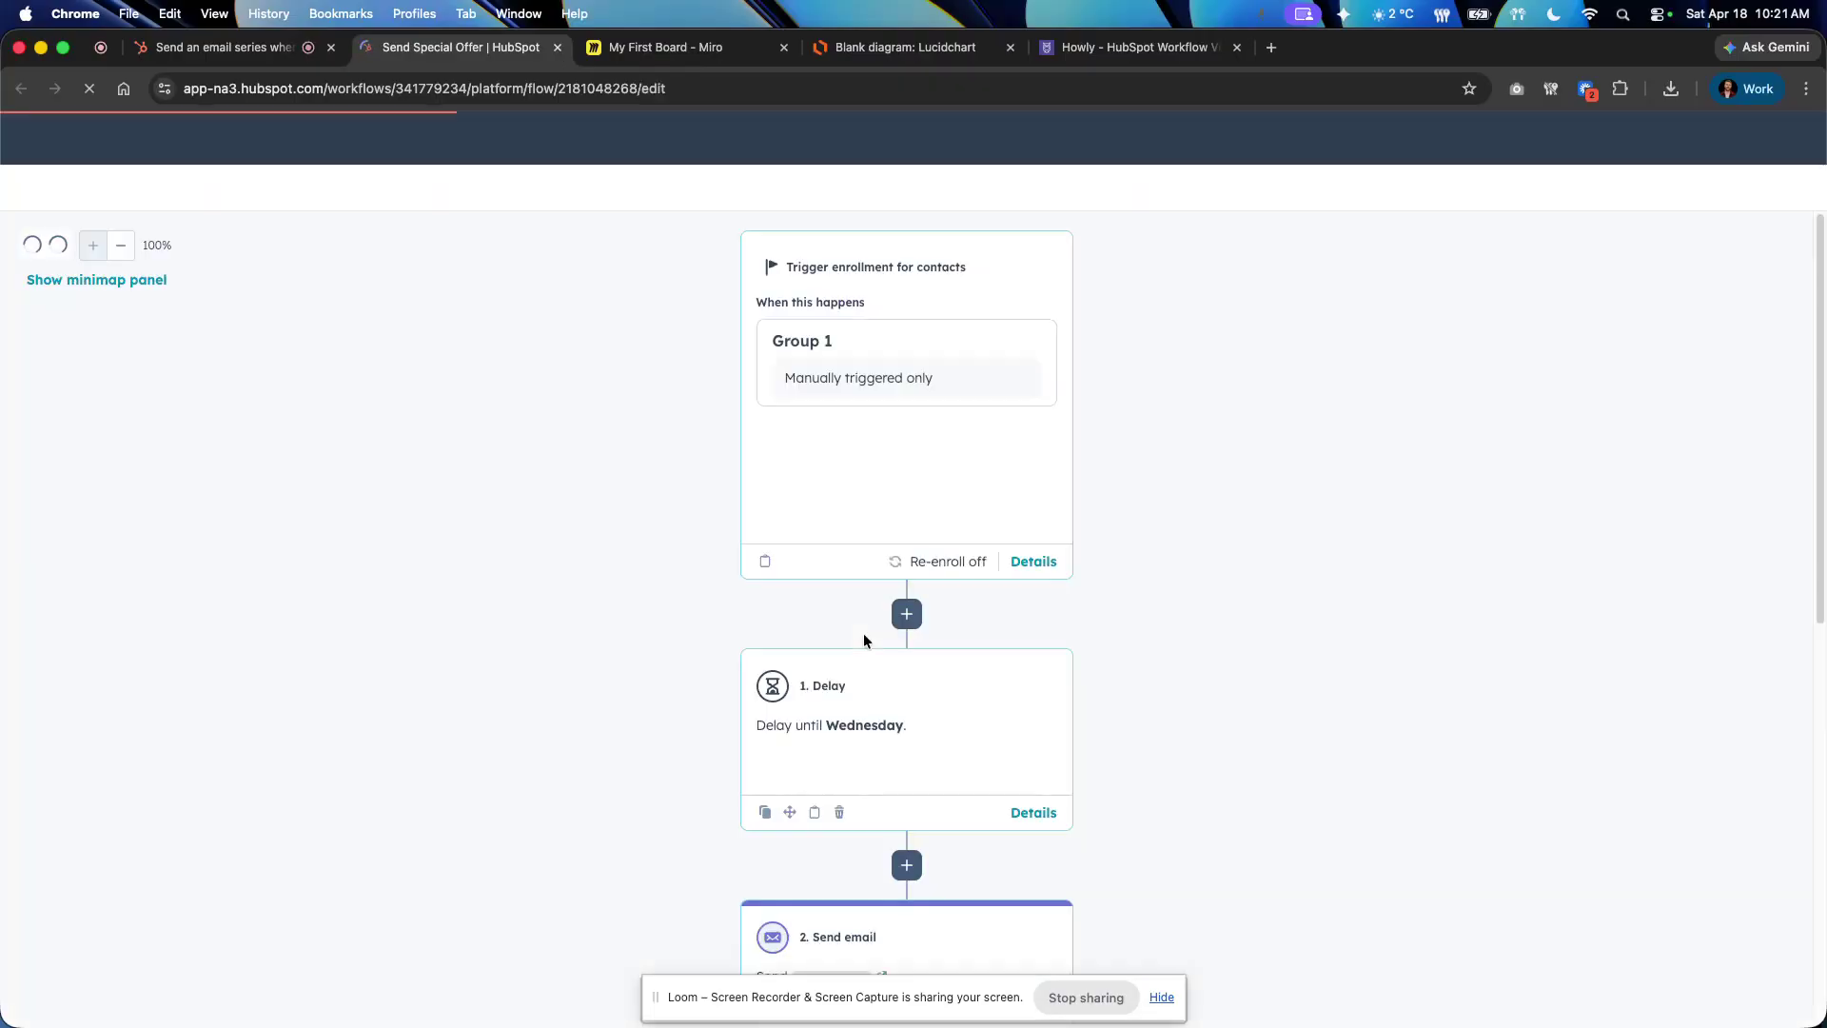
pyautogui.click(893, 128)
pyautogui.hotkey('ctrl', 'c')
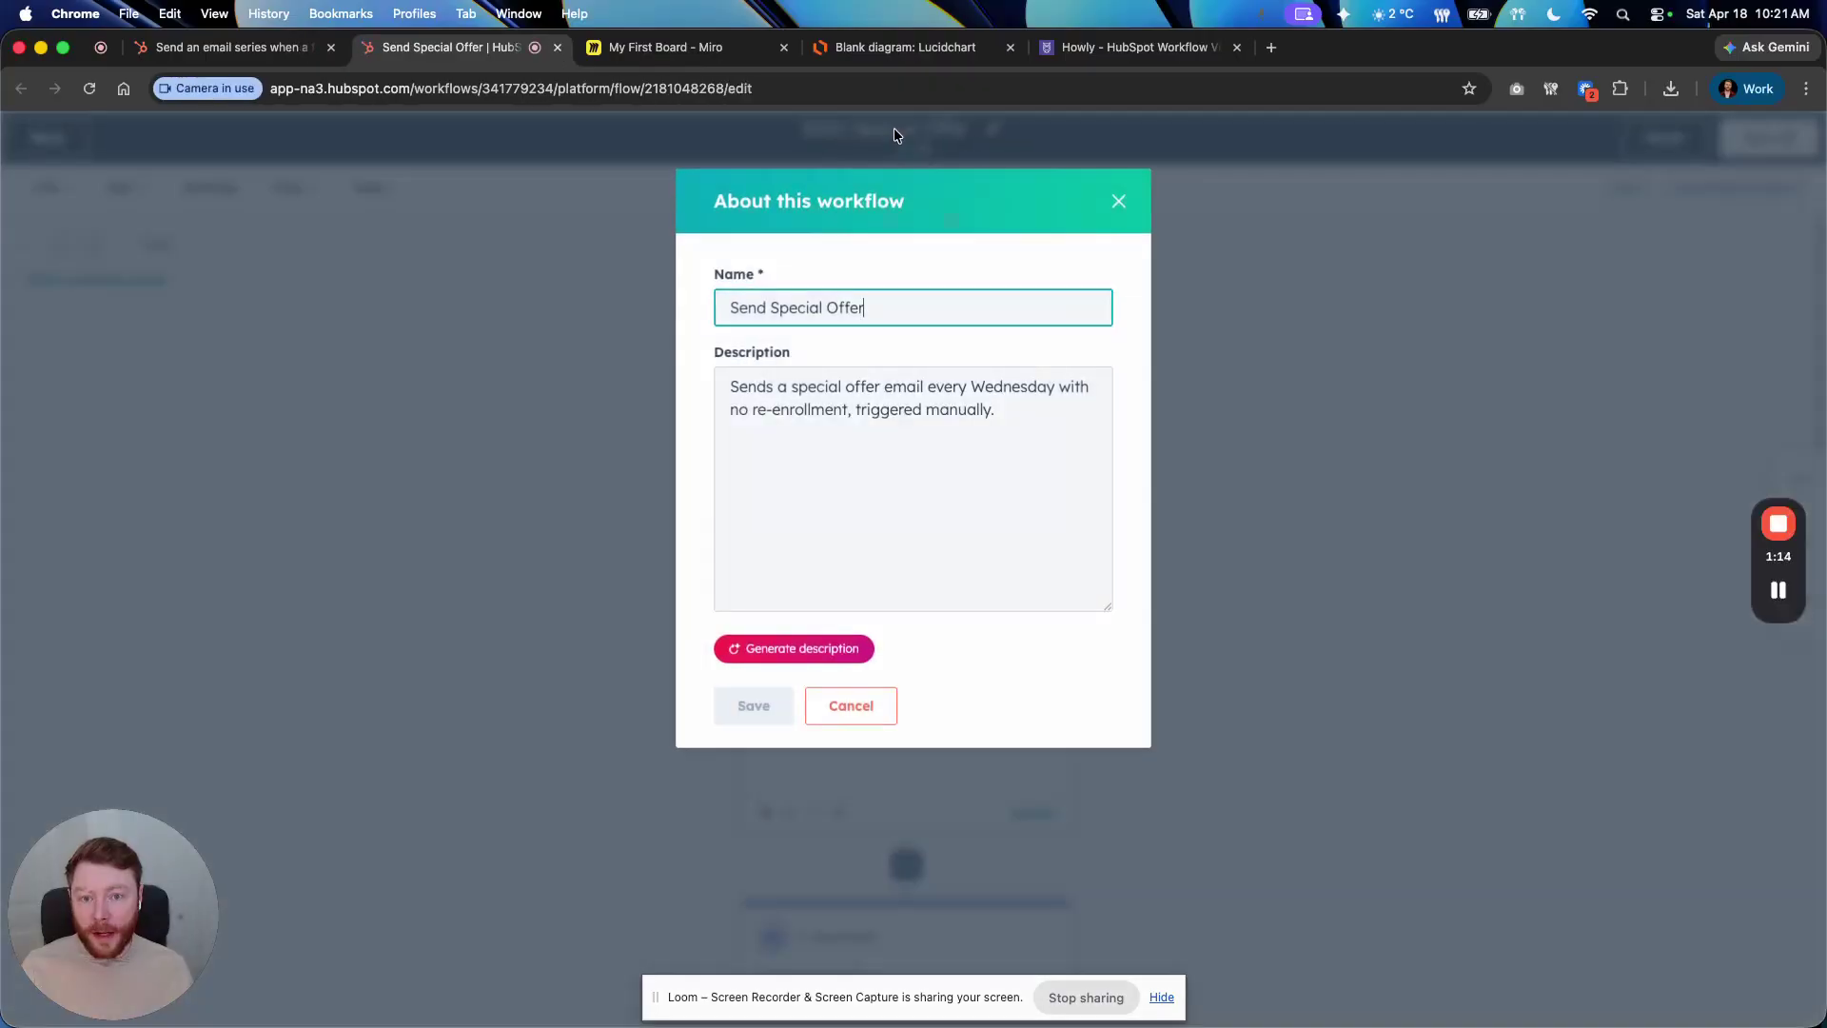
pyautogui.click(1119, 201)
pyautogui.click(243, 47)
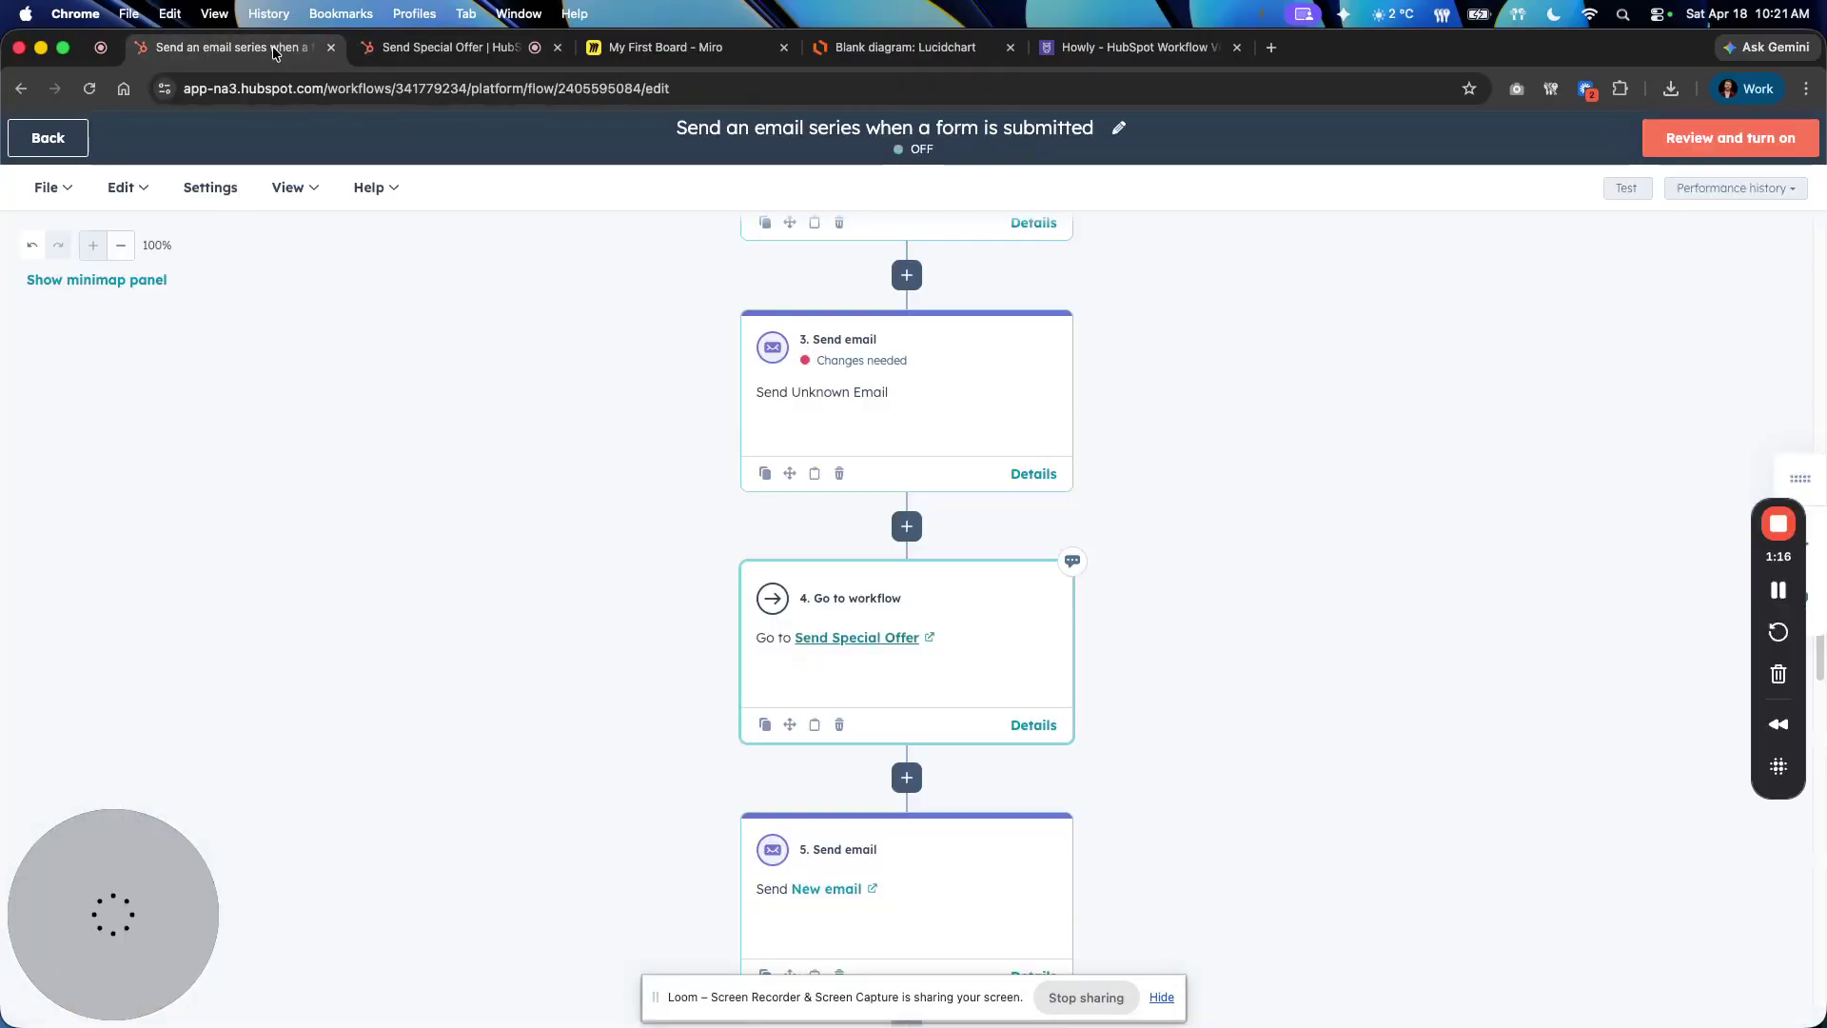
# Switch to the Miro board and replace the duplicate box's text with "Send Special Offer"
pyautogui.click(666, 47)
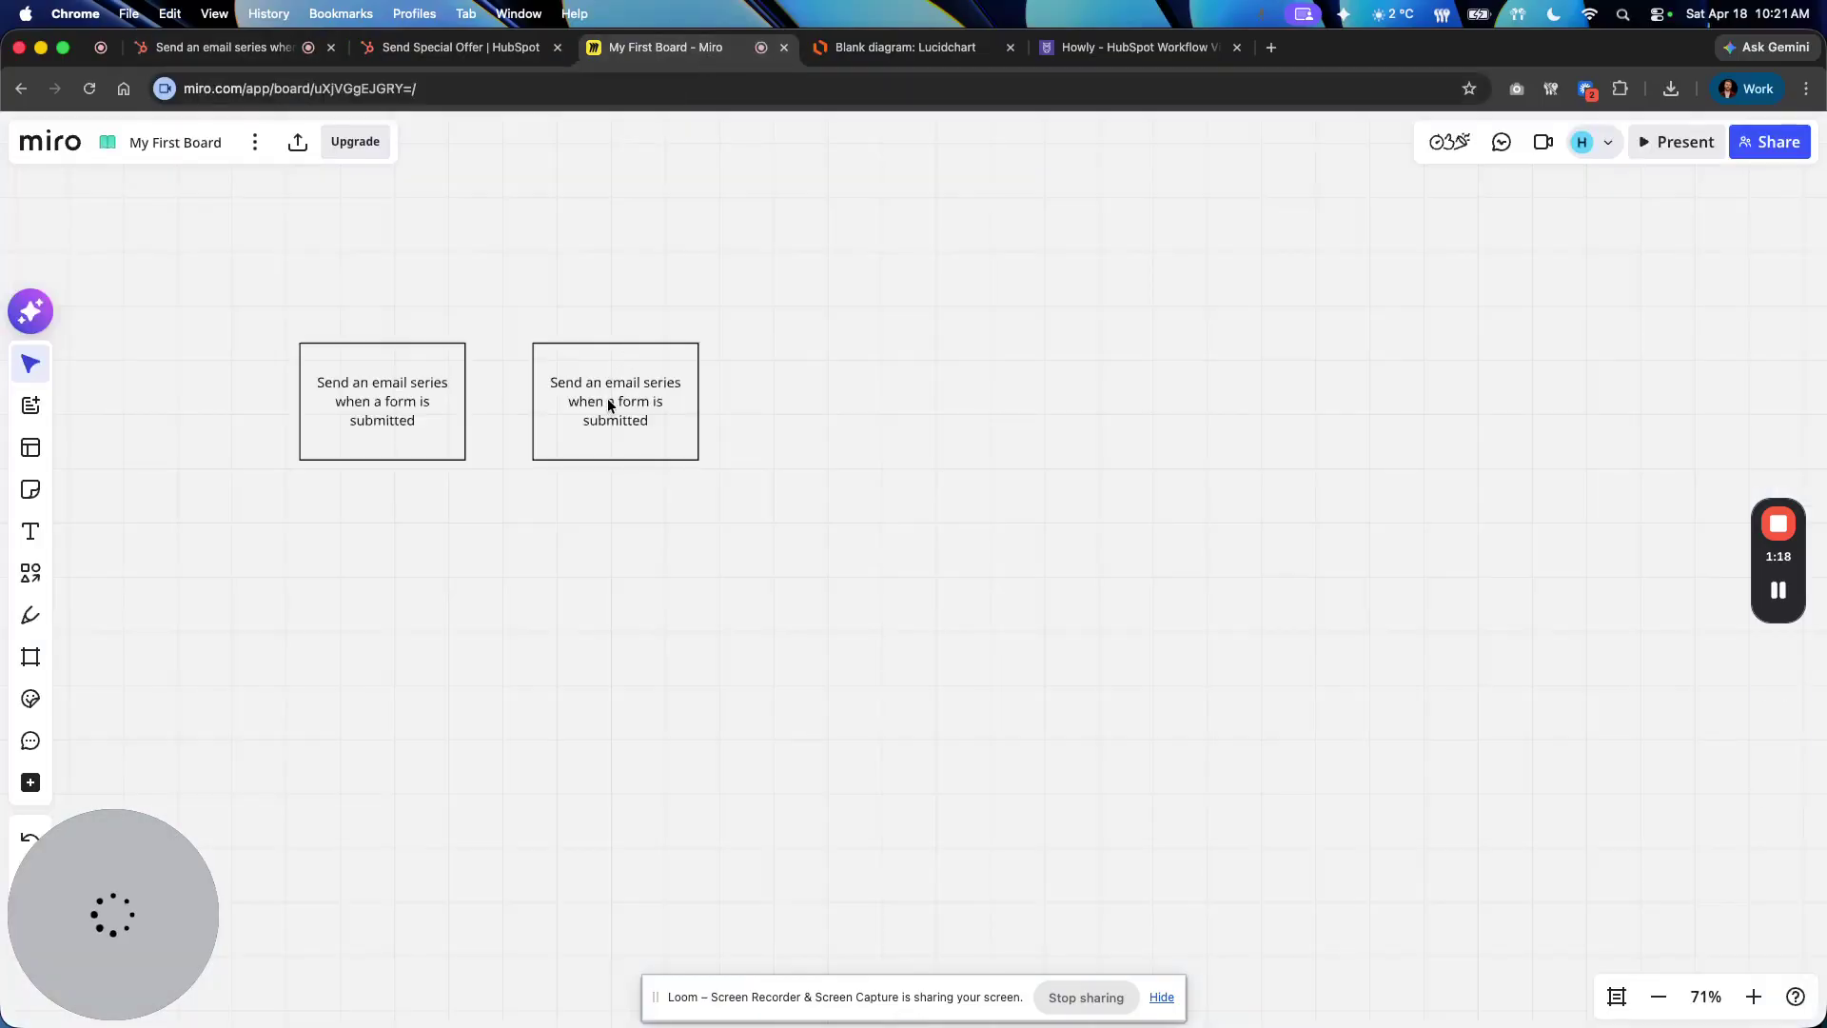
pyautogui.click(625, 400)
pyautogui.doubleClick(627, 400)
pyautogui.hotkey('ctrl', 'a')
pyautogui.hotkey('ctrl', 'v')
pyautogui.click(946, 450)
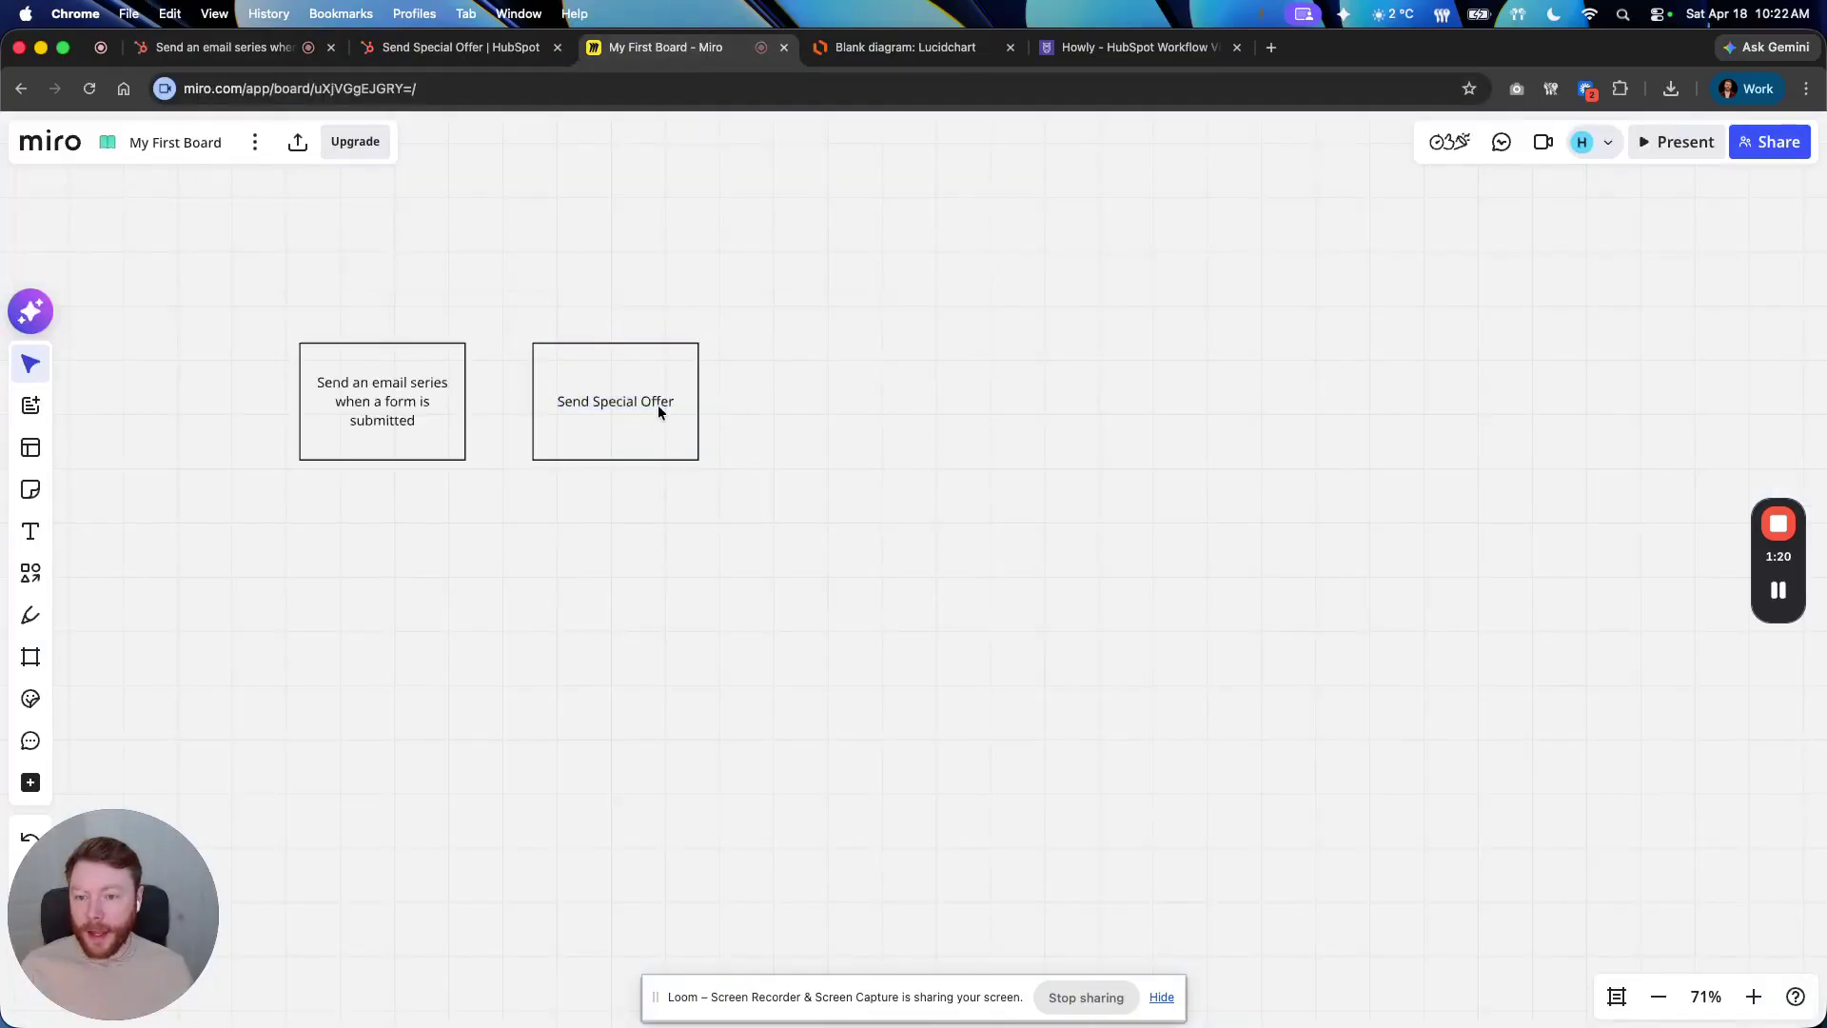
# Space the two boxes farther apart and connect the email series box to the Send Special Offer box with an arrow
pyautogui.moveTo(658, 404); pyautogui.dragTo(734, 375)
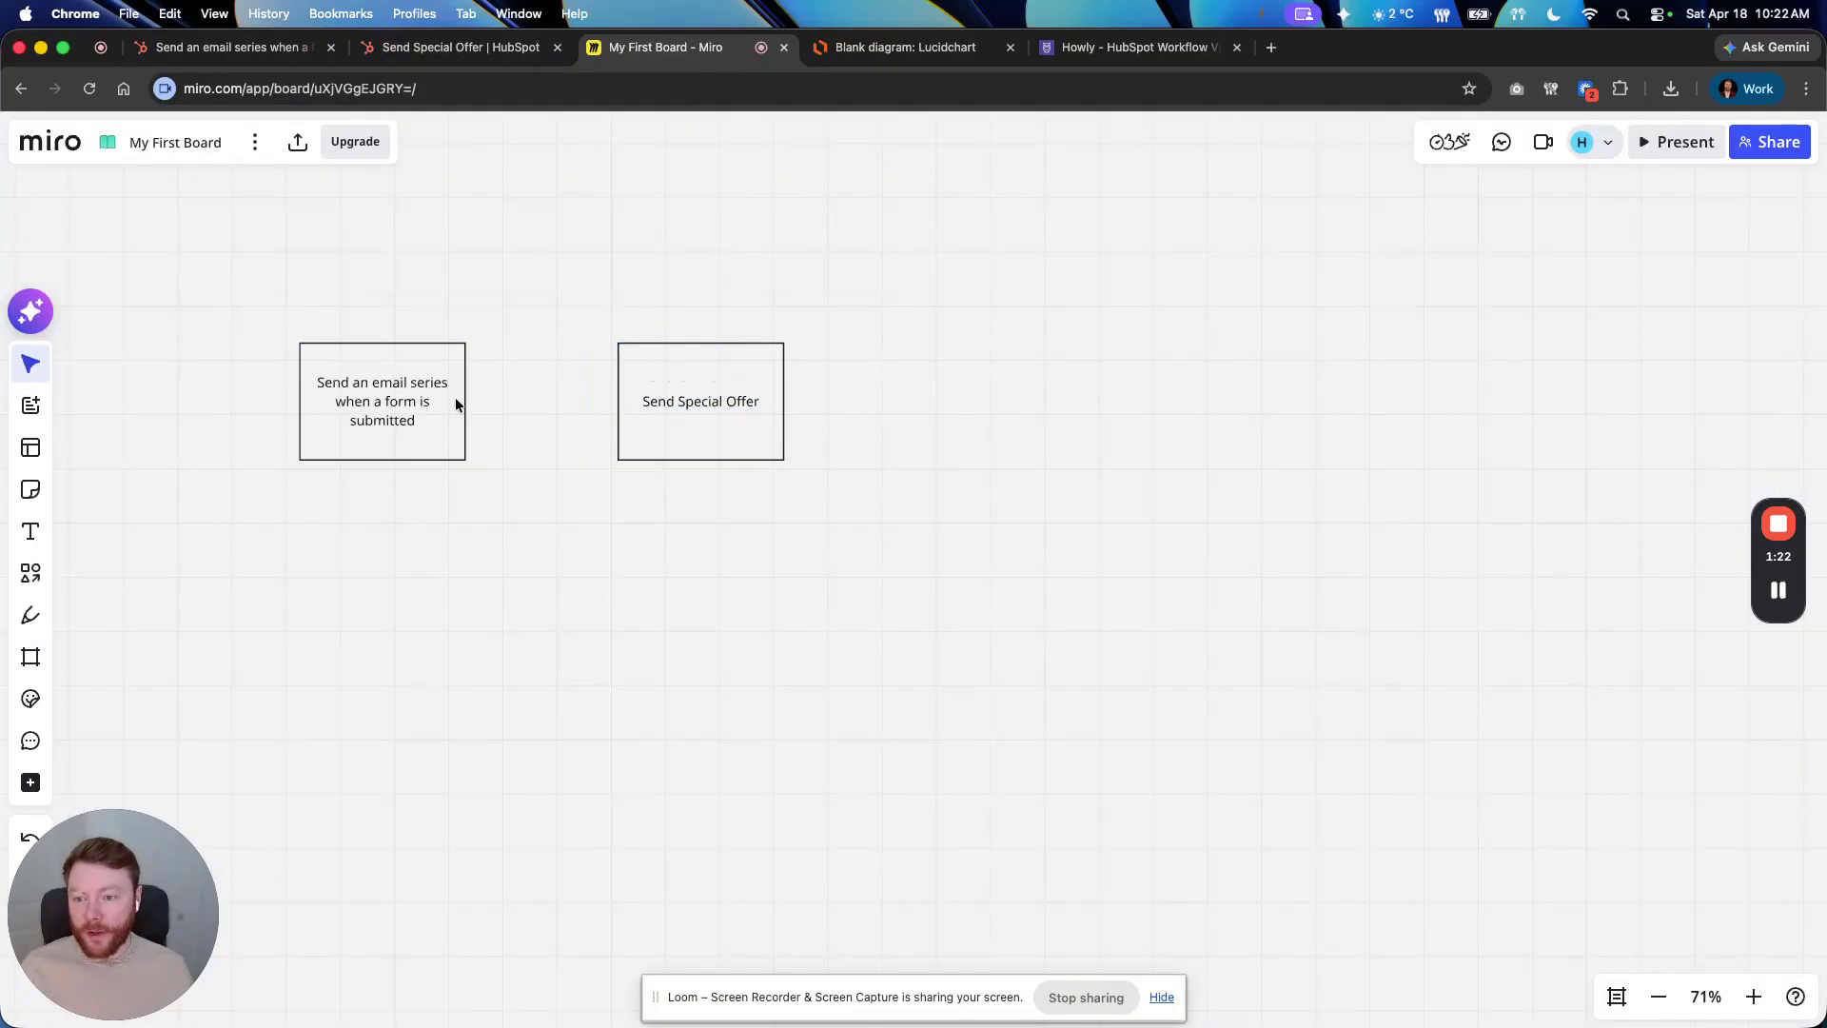
pyautogui.moveTo(463, 397)
pyautogui.mouseDown()
pyautogui.moveTo(428, 391)
pyautogui.moveTo(432, 406)
pyautogui.mouseUp()
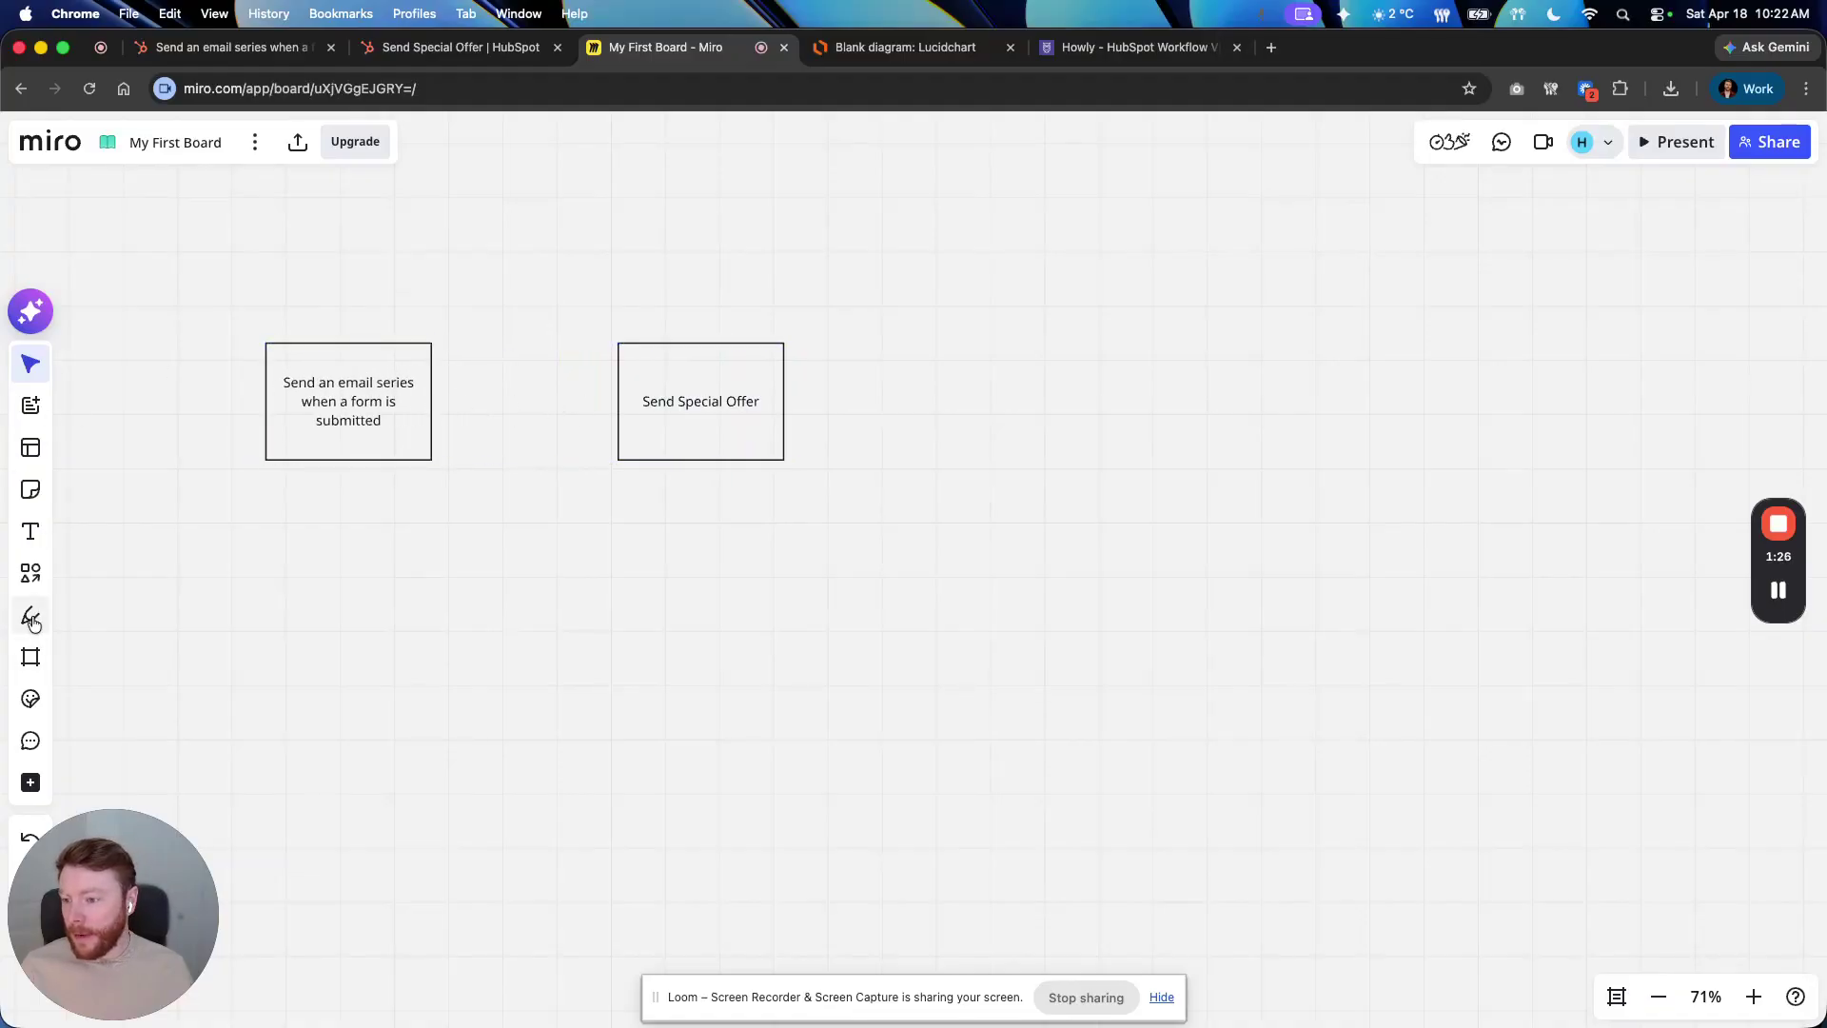
pyautogui.click(54, 575)
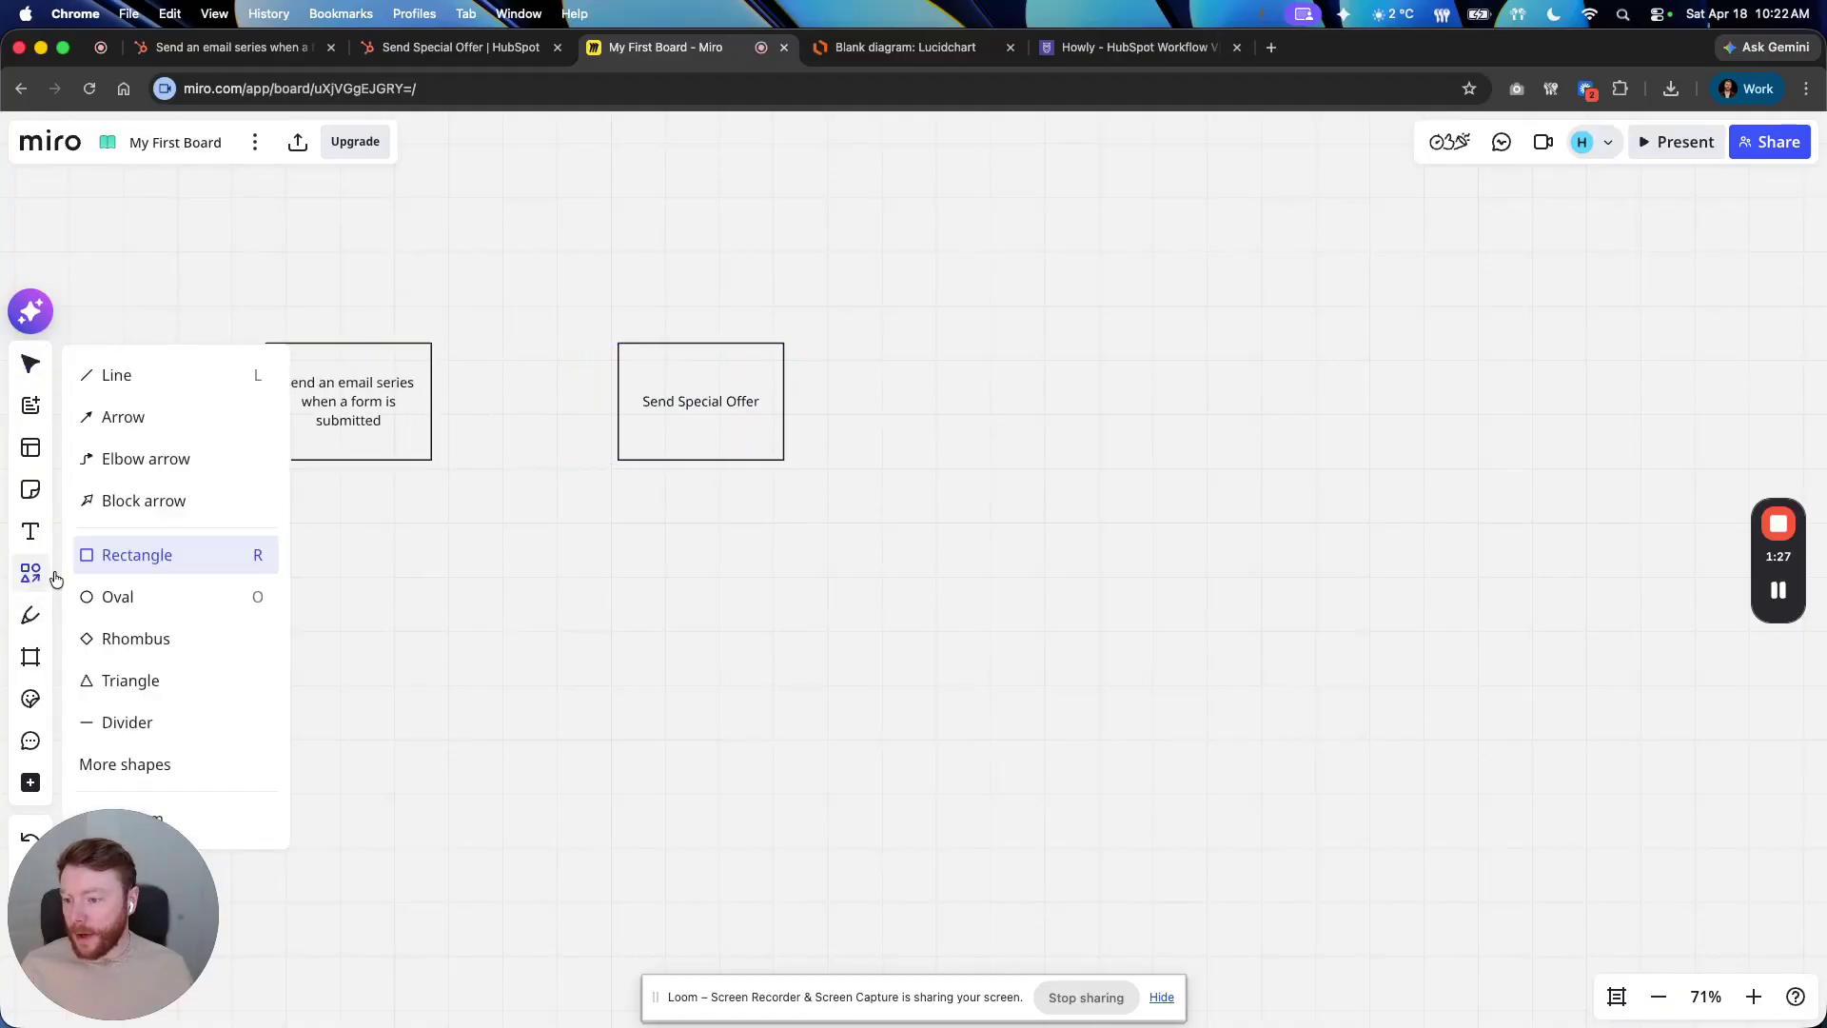
pyautogui.click(157, 417)
pyautogui.moveTo(431, 400); pyautogui.dragTo(616, 400)
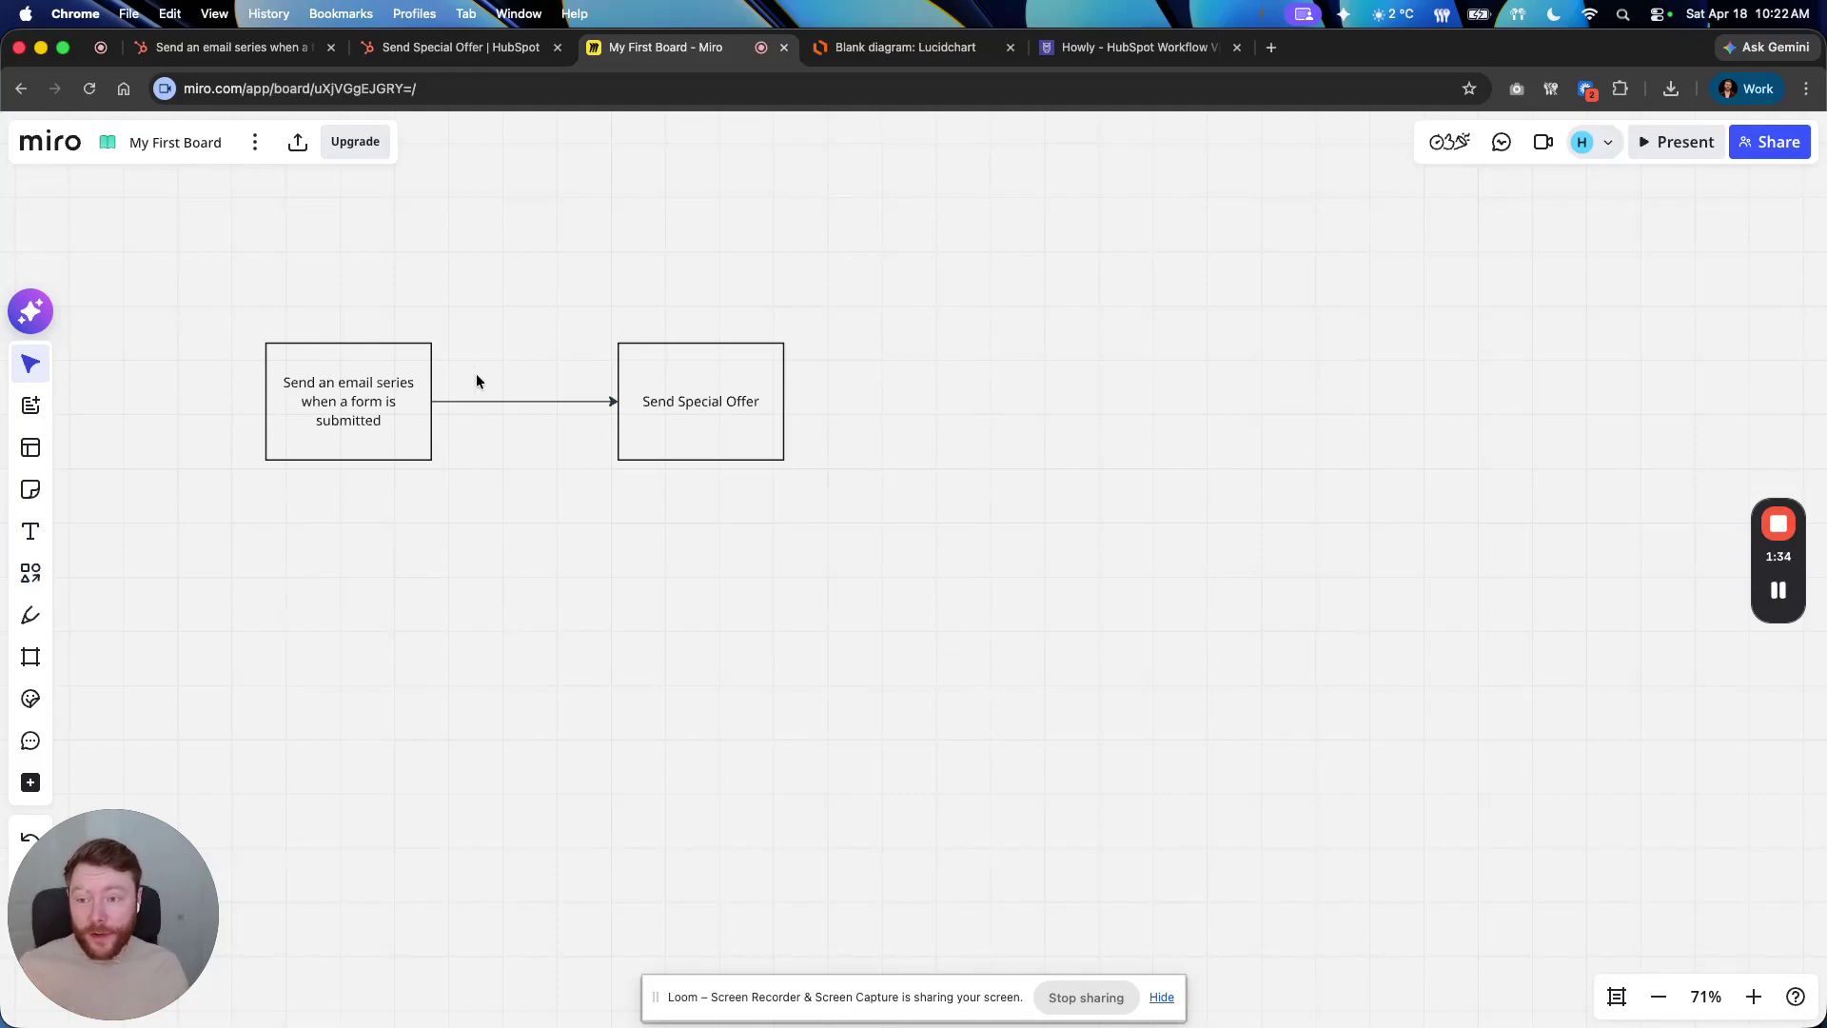
# Rearrange the connected boxes diagonally, with the email series box above and to the left of Send Special Offer
pyautogui.moveTo(365, 395); pyautogui.dragTo(385, 302)
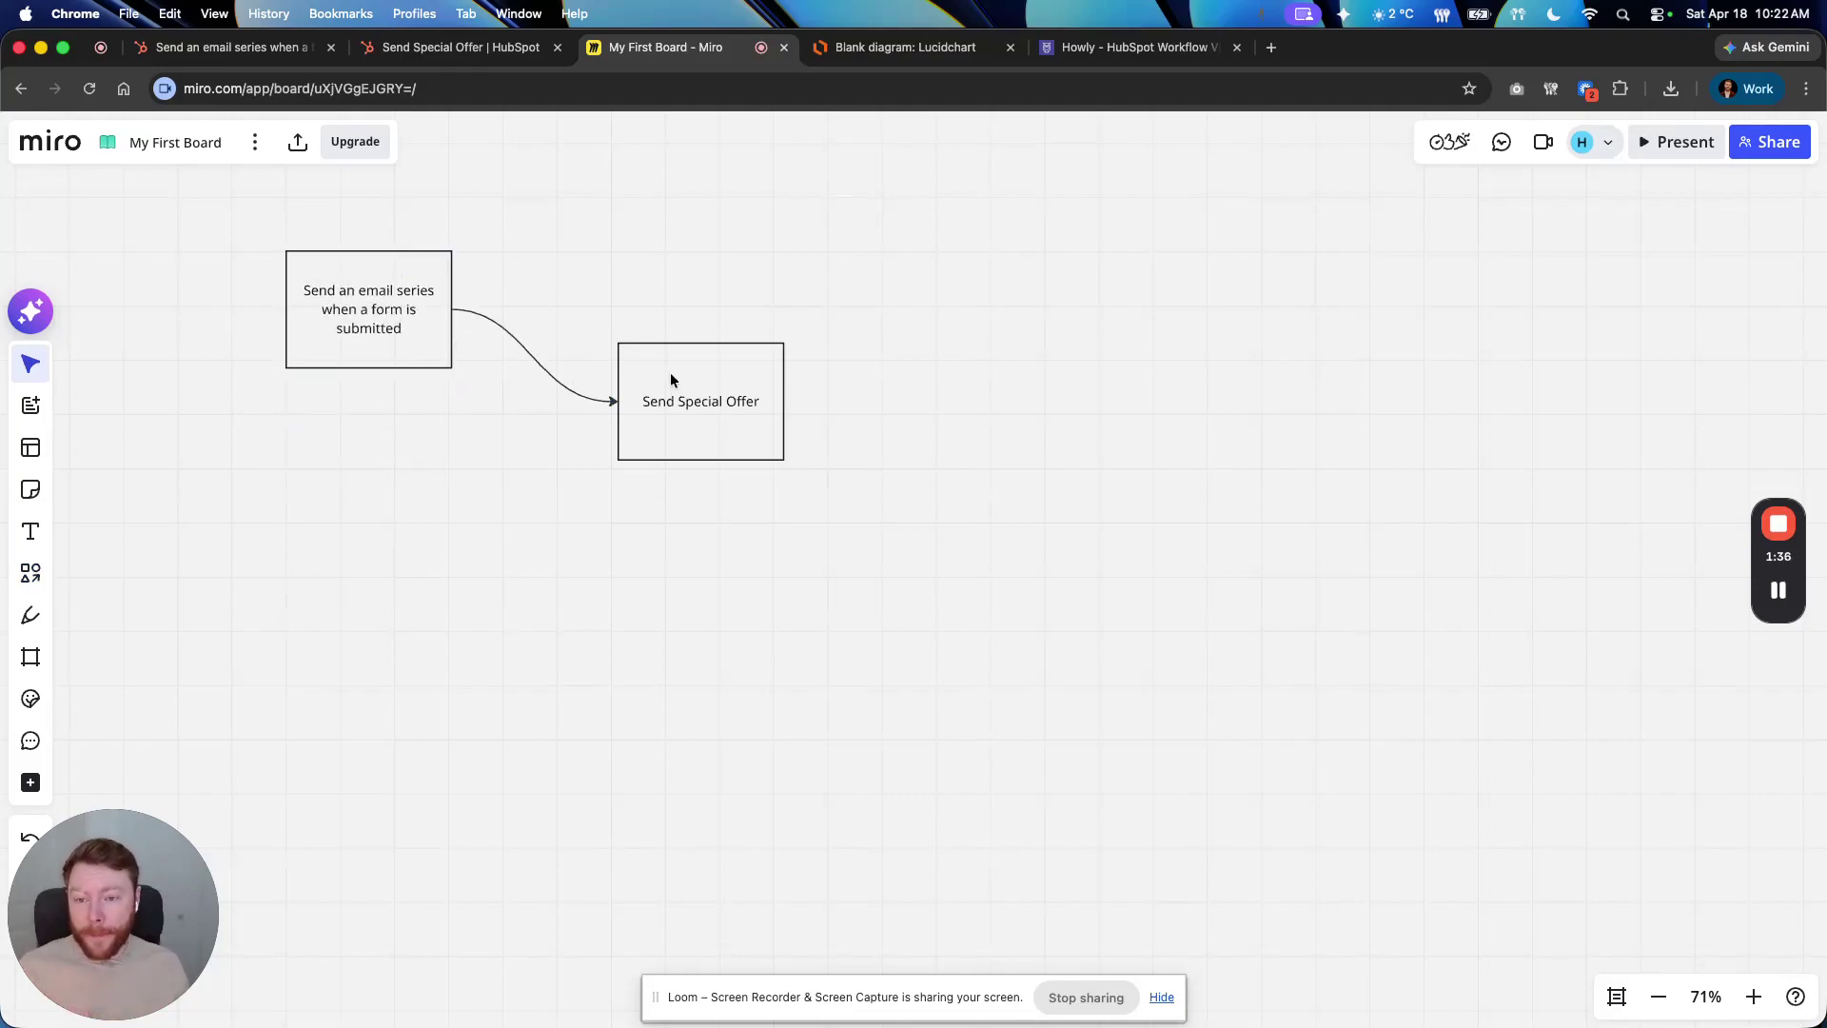
pyautogui.moveTo(670, 373); pyautogui.dragTo(675, 412)
pyautogui.moveTo(383, 335); pyautogui.dragTo(411, 342)
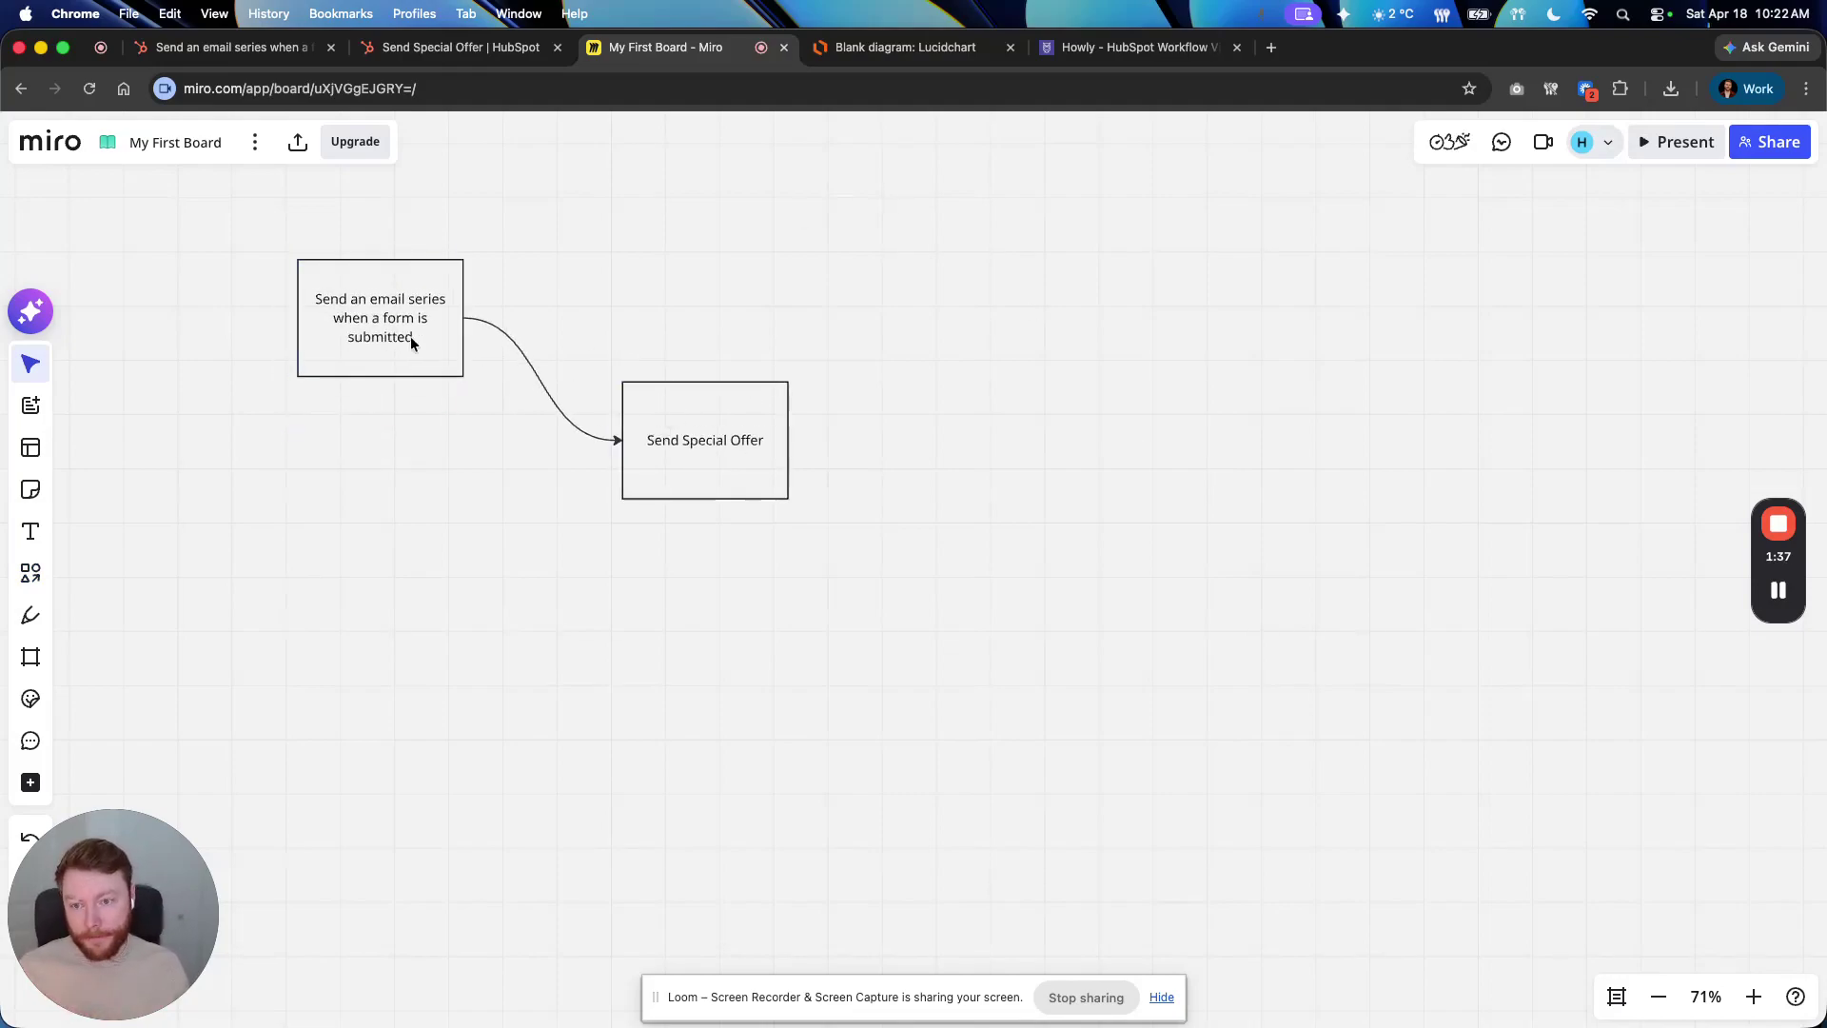
# Return to HubSpot's workflow list and review all workflows with their status, object type and trigger type
pyautogui.click(511, 42)
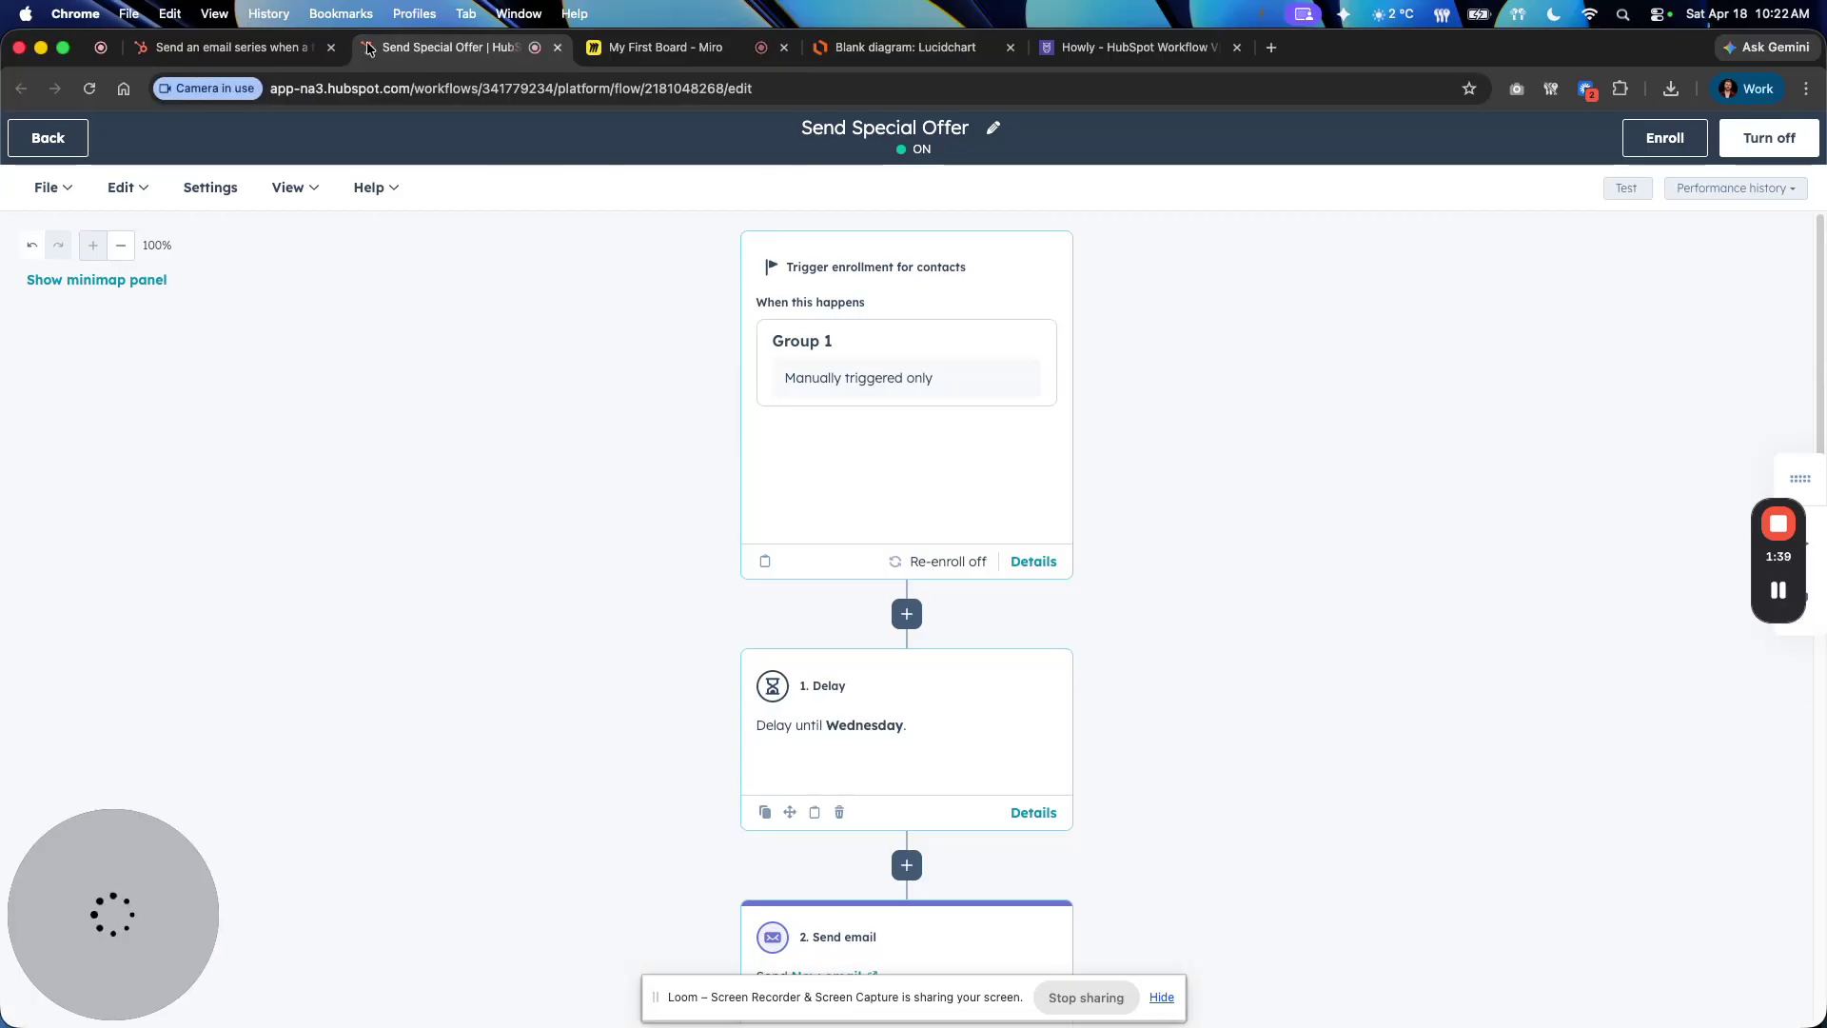
pyautogui.click(242, 48)
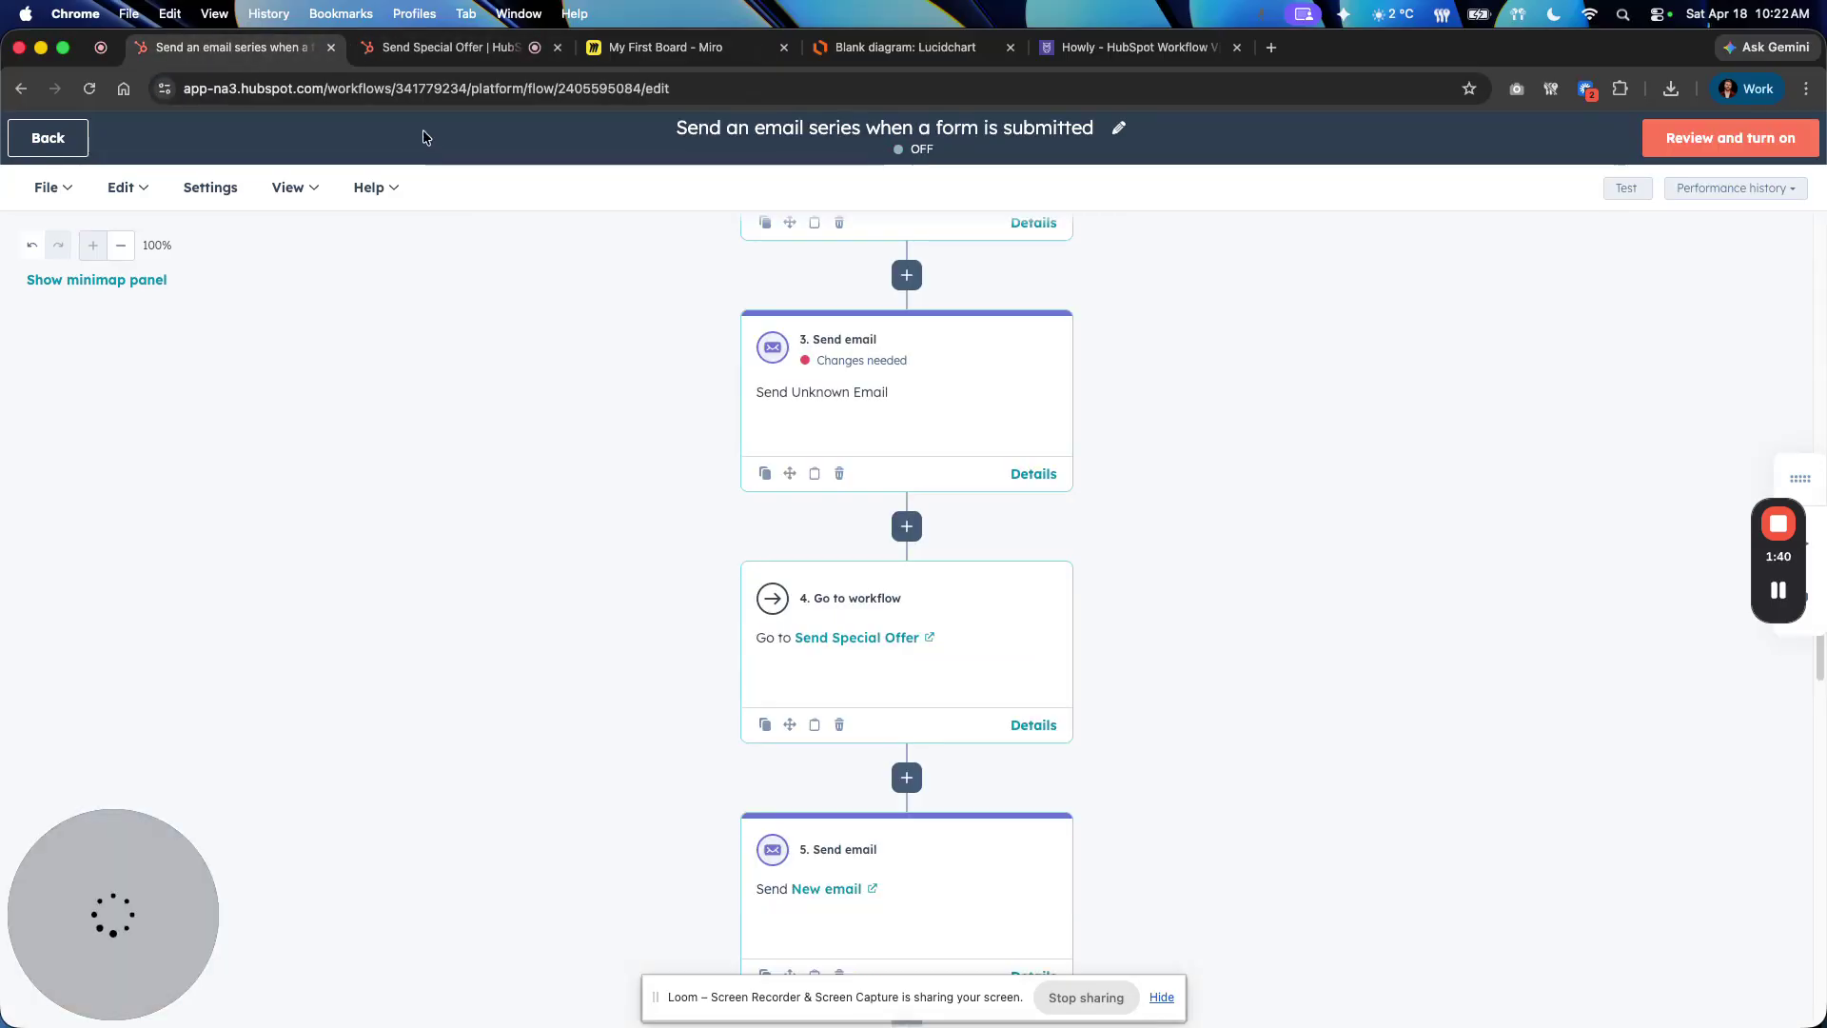
pyautogui.click(77, 145)
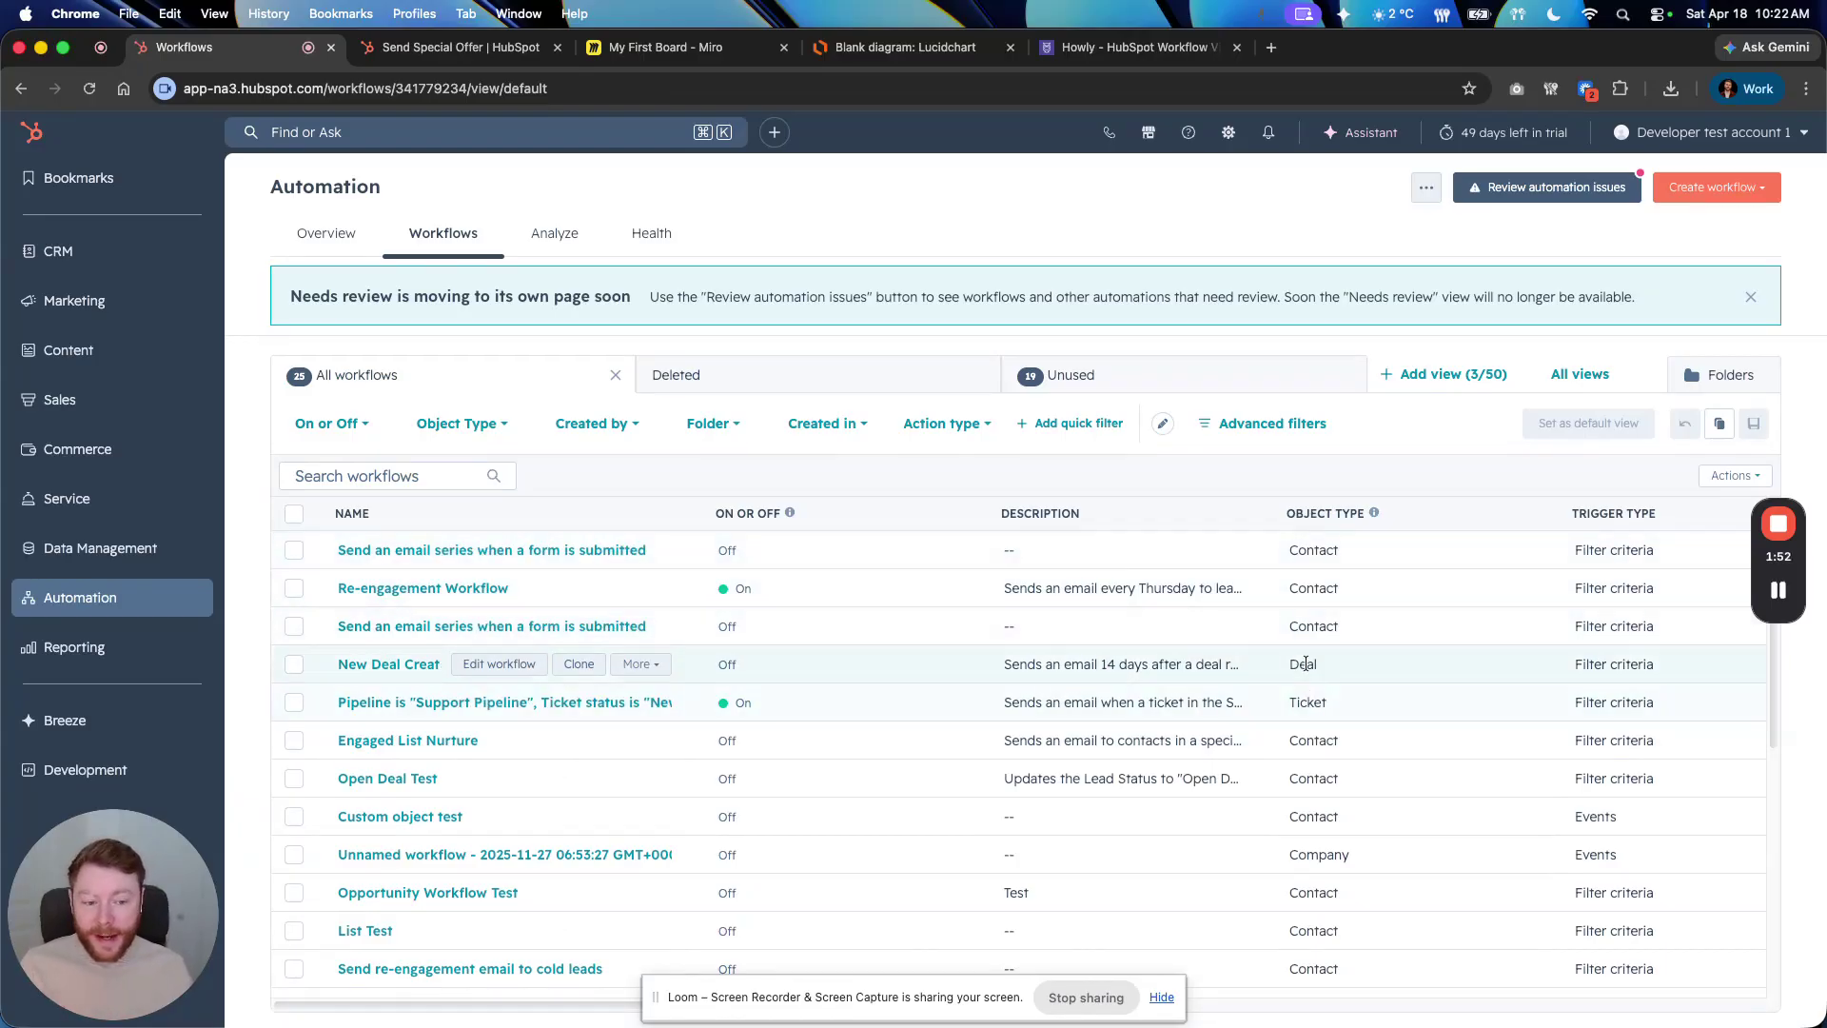
pyautogui.scroll(-4, 1299, 709)
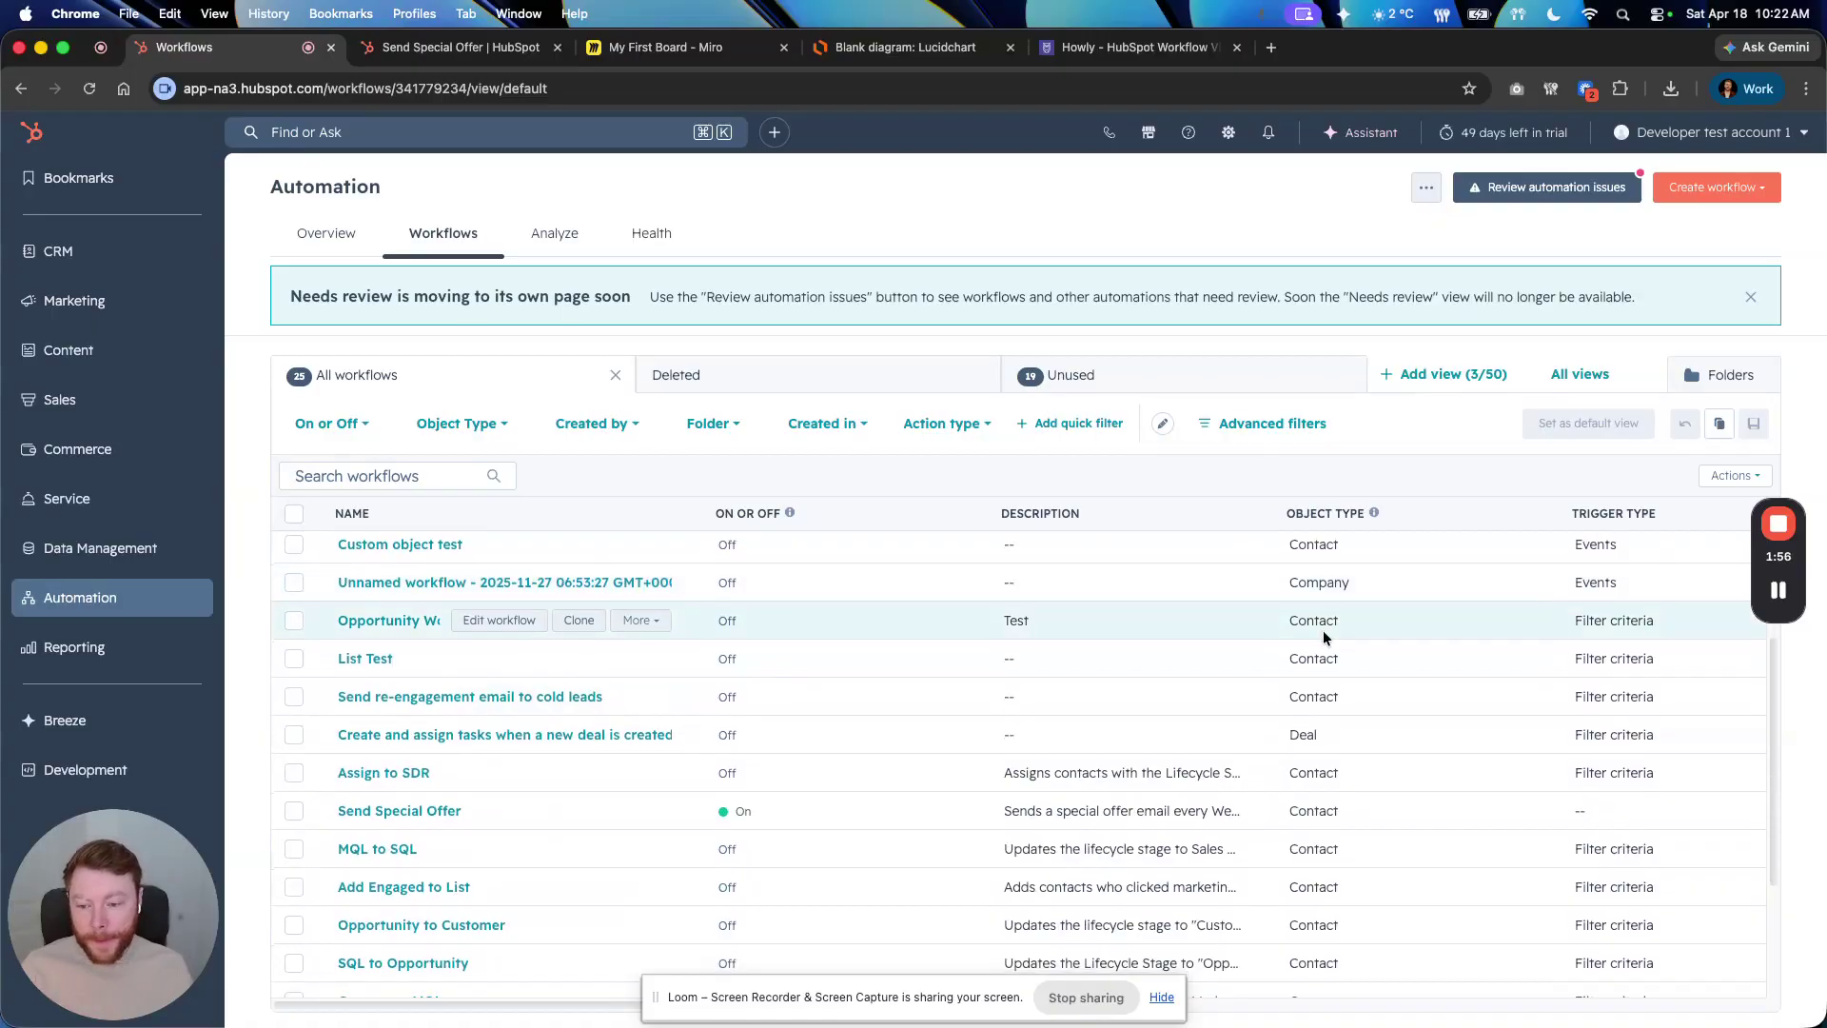
pyautogui.scroll(-3, 1318, 628)
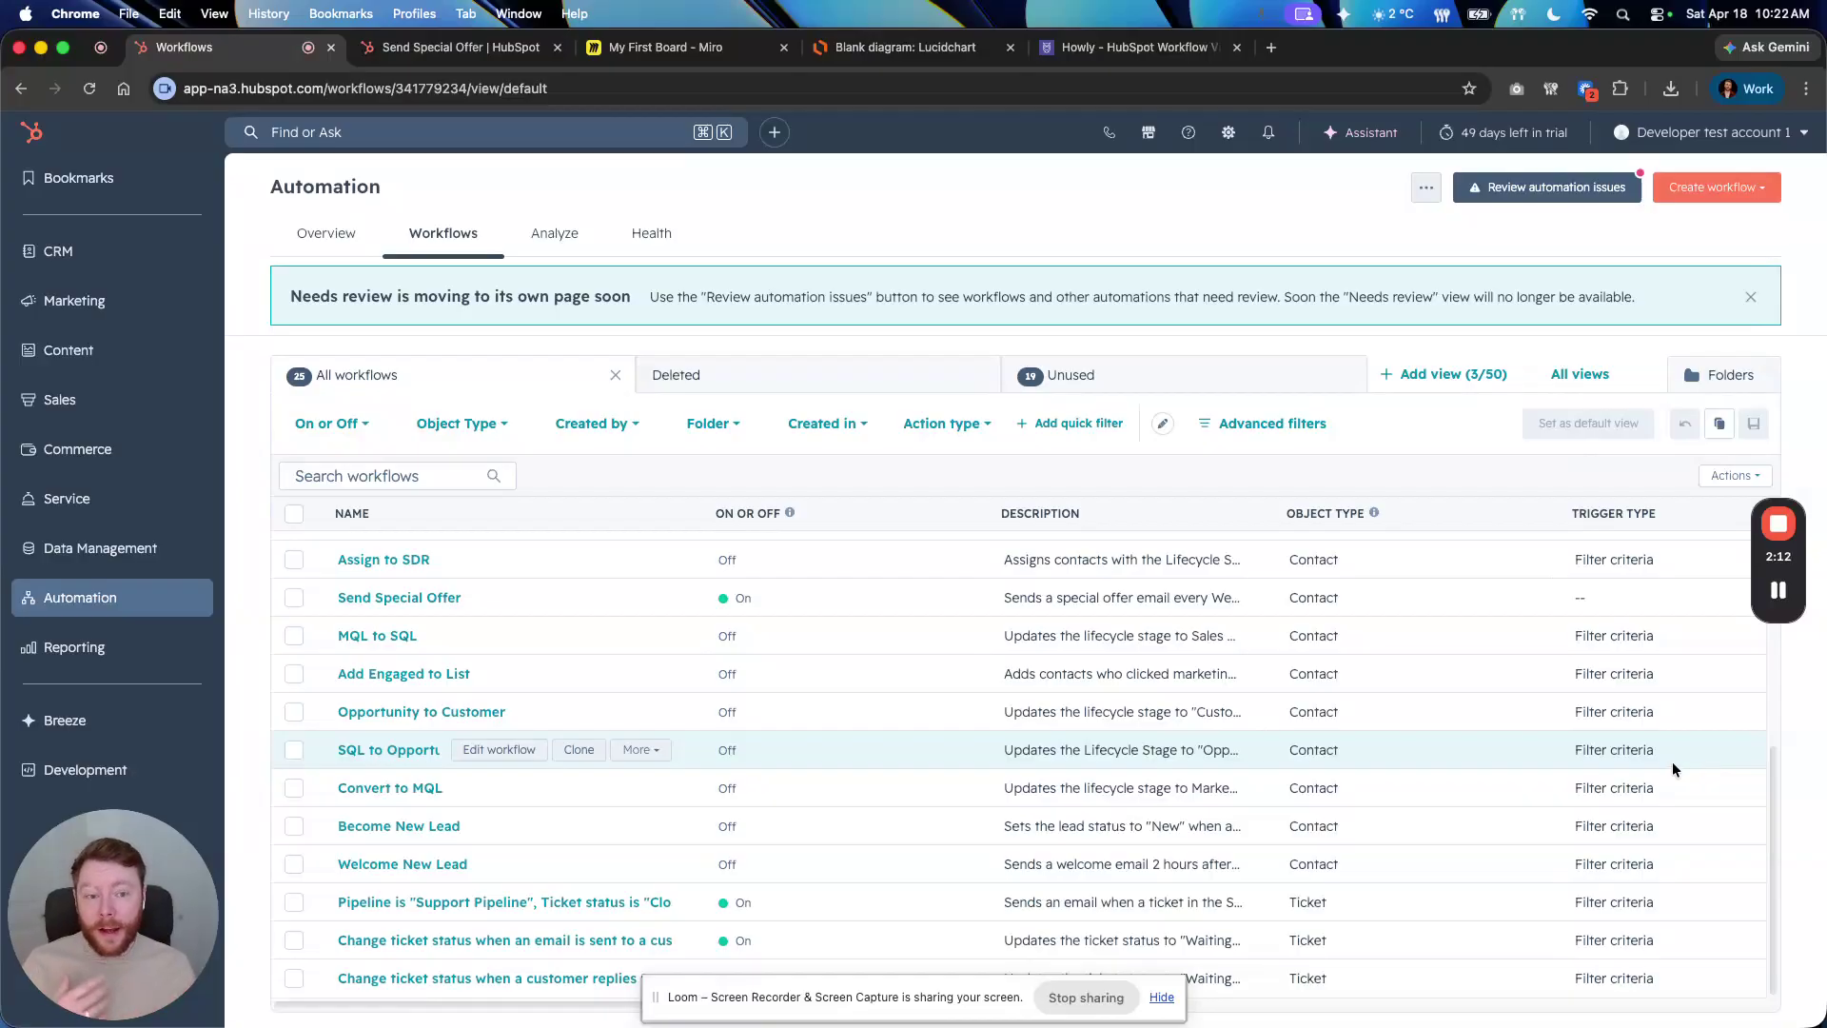
pyautogui.scroll(8, 1196, 766)
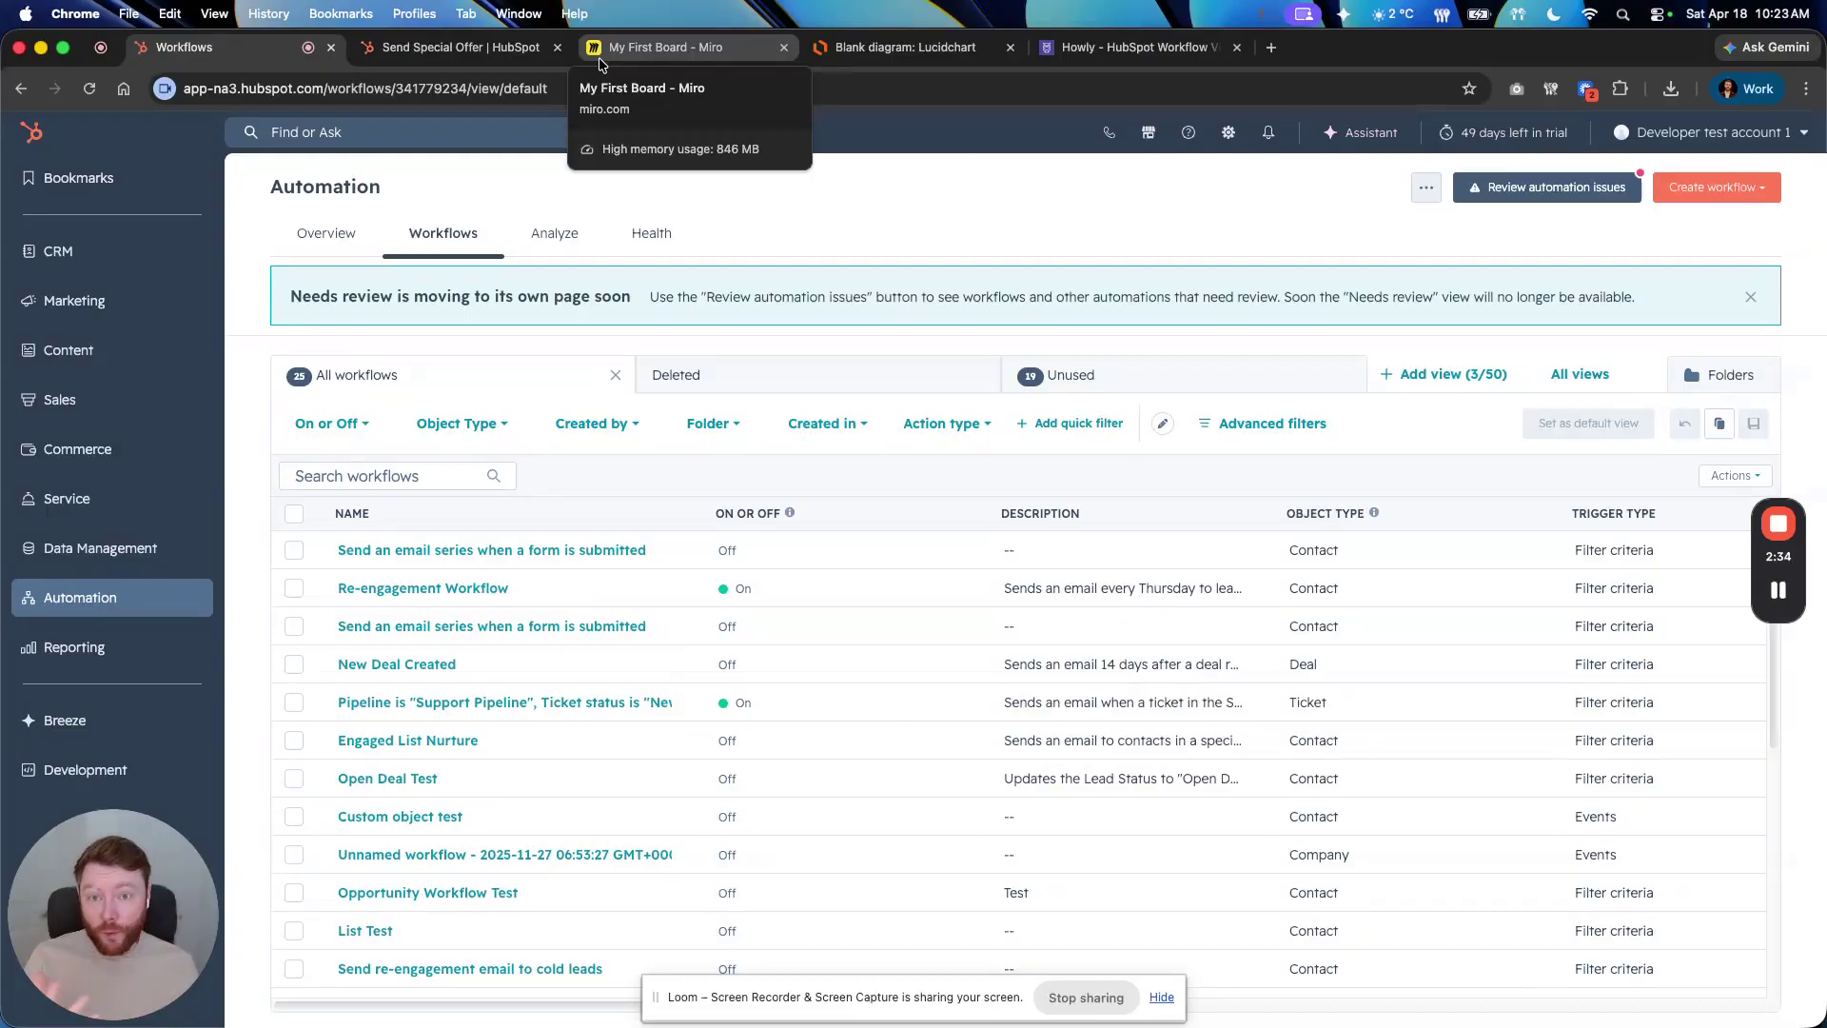
# Switch to the Howly workflow visualizer and connect it to HubSpot using Developer test account 1
pyautogui.click(1111, 53)
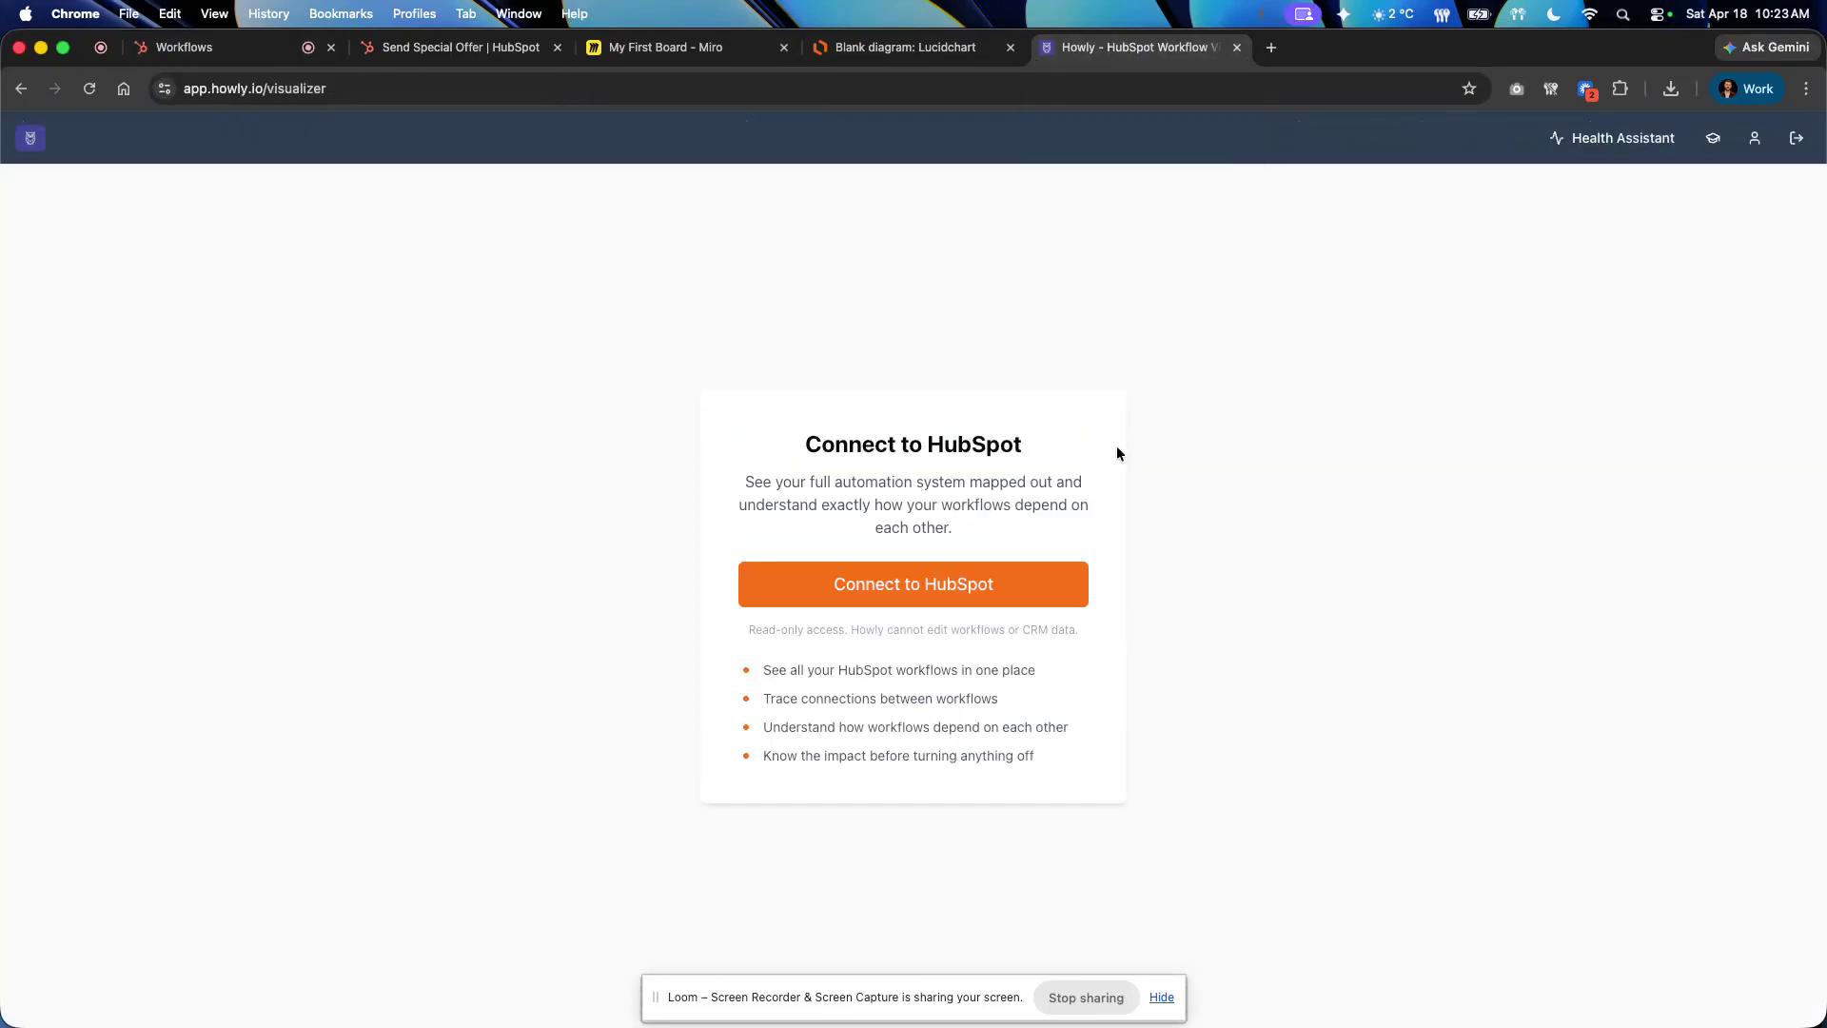
pyautogui.click(1000, 599)
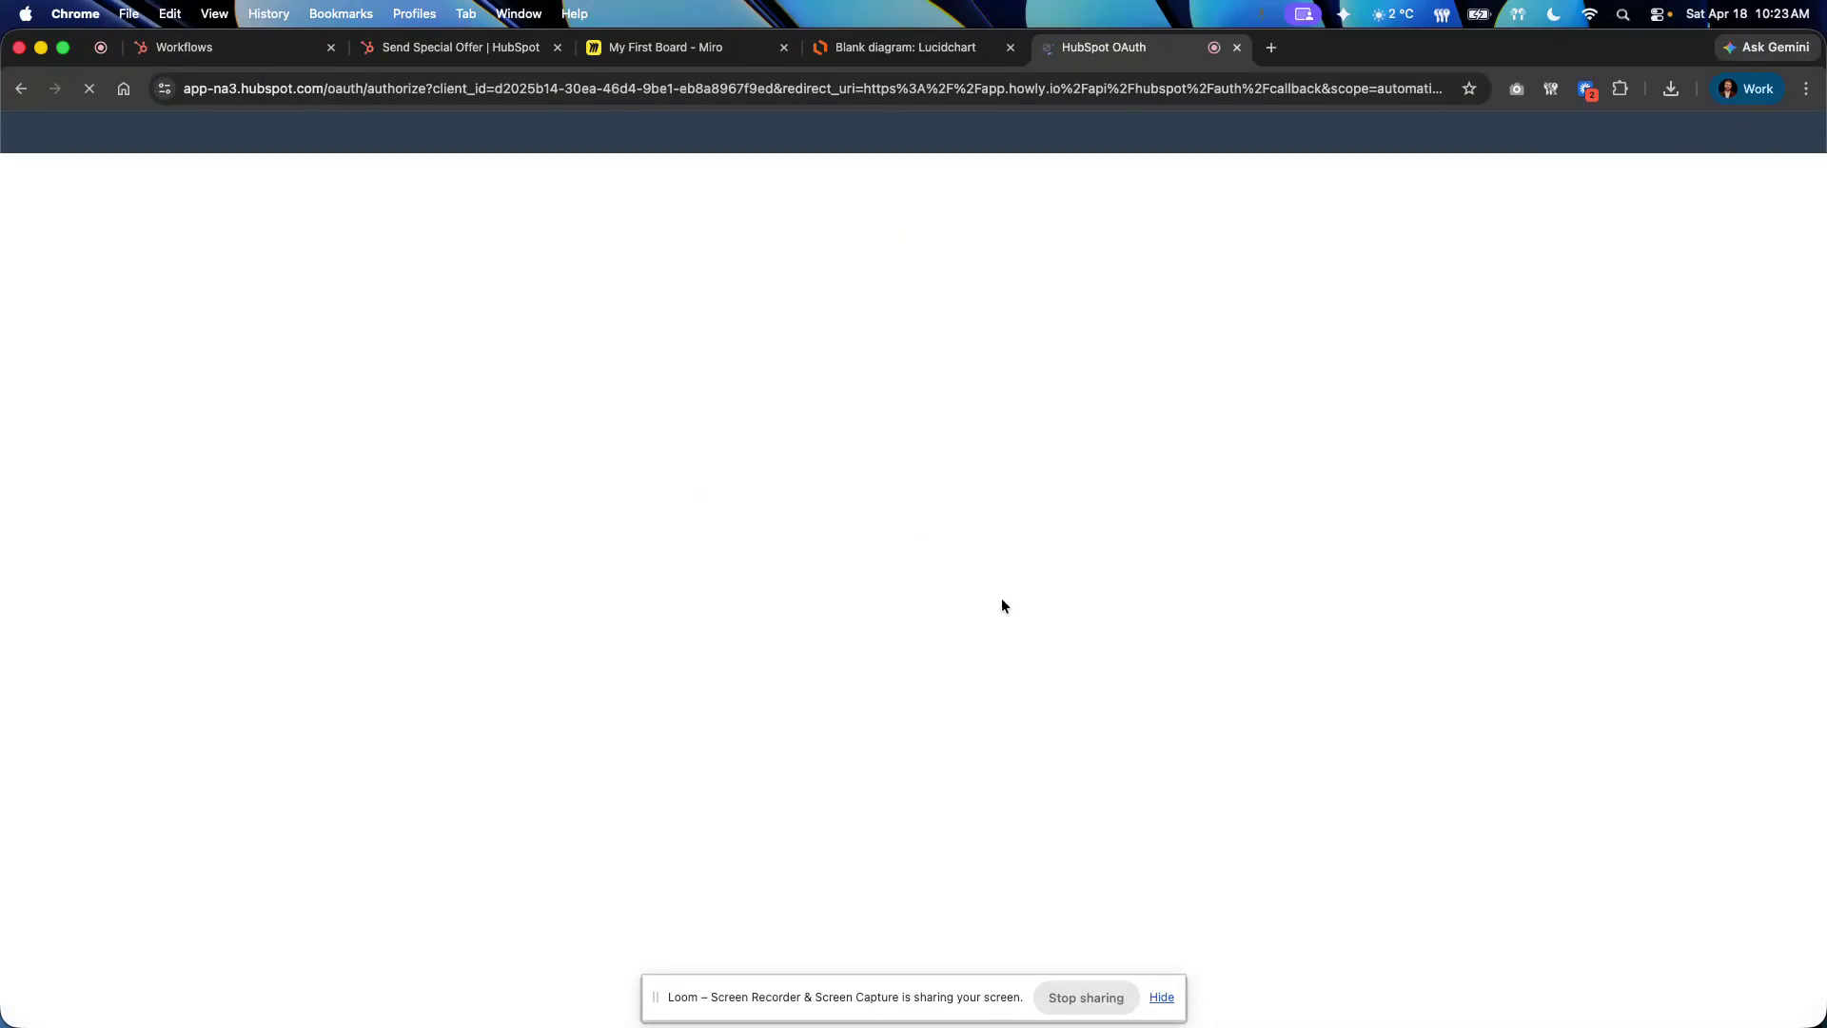
pyautogui.click(776, 754)
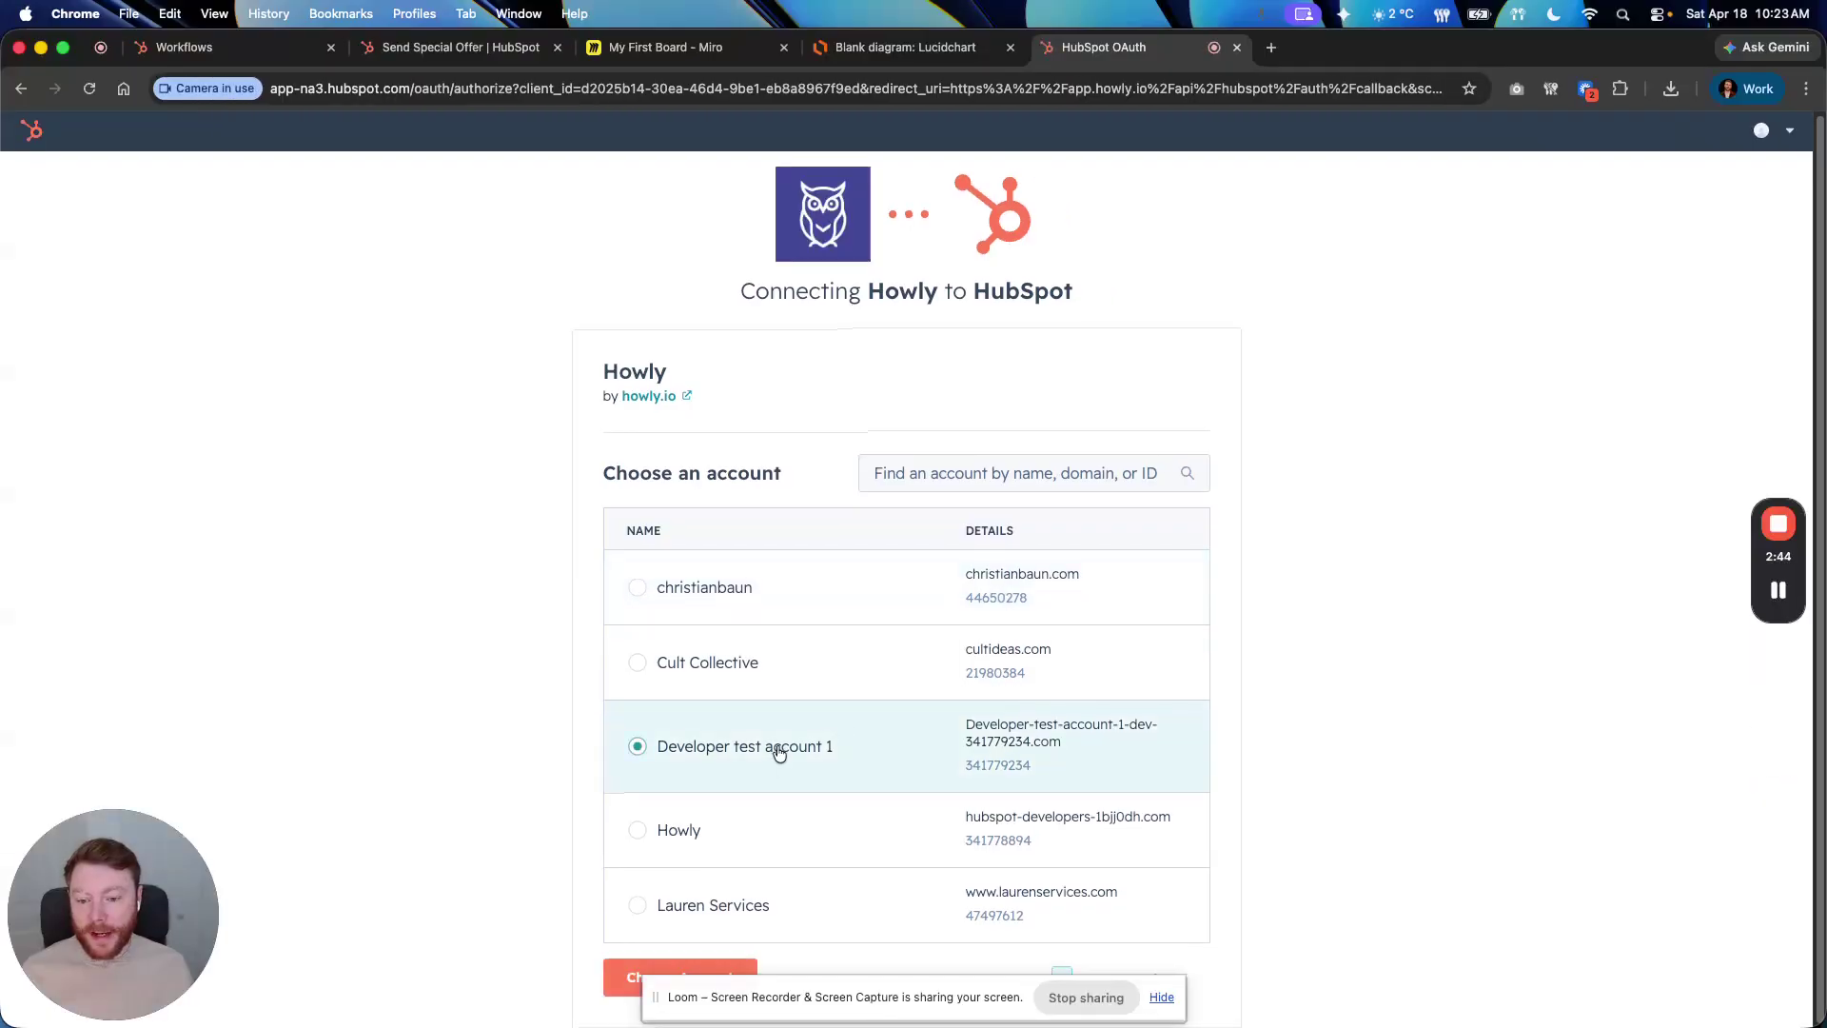
pyautogui.click(624, 980)
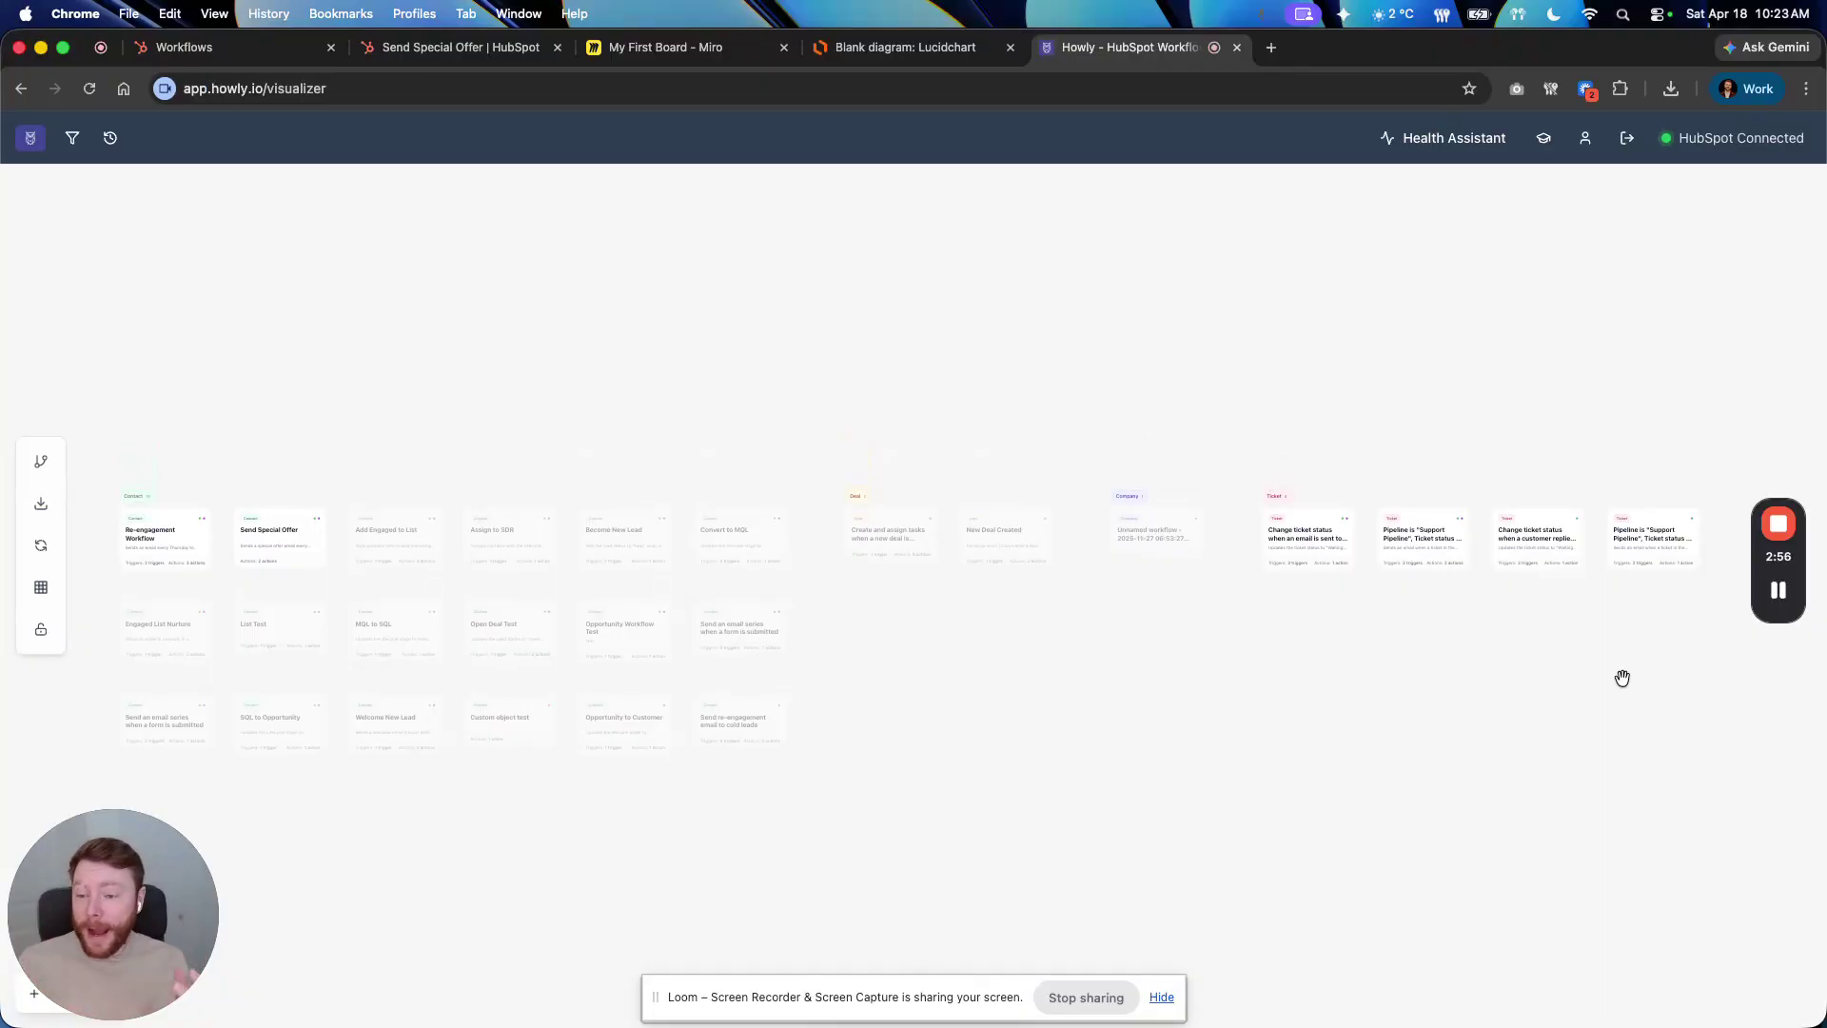
# Clear the screen-sharing notice and survey the mapped workflows across the Contact, Deal, Company and Ticket groups
pyautogui.click(1160, 996)
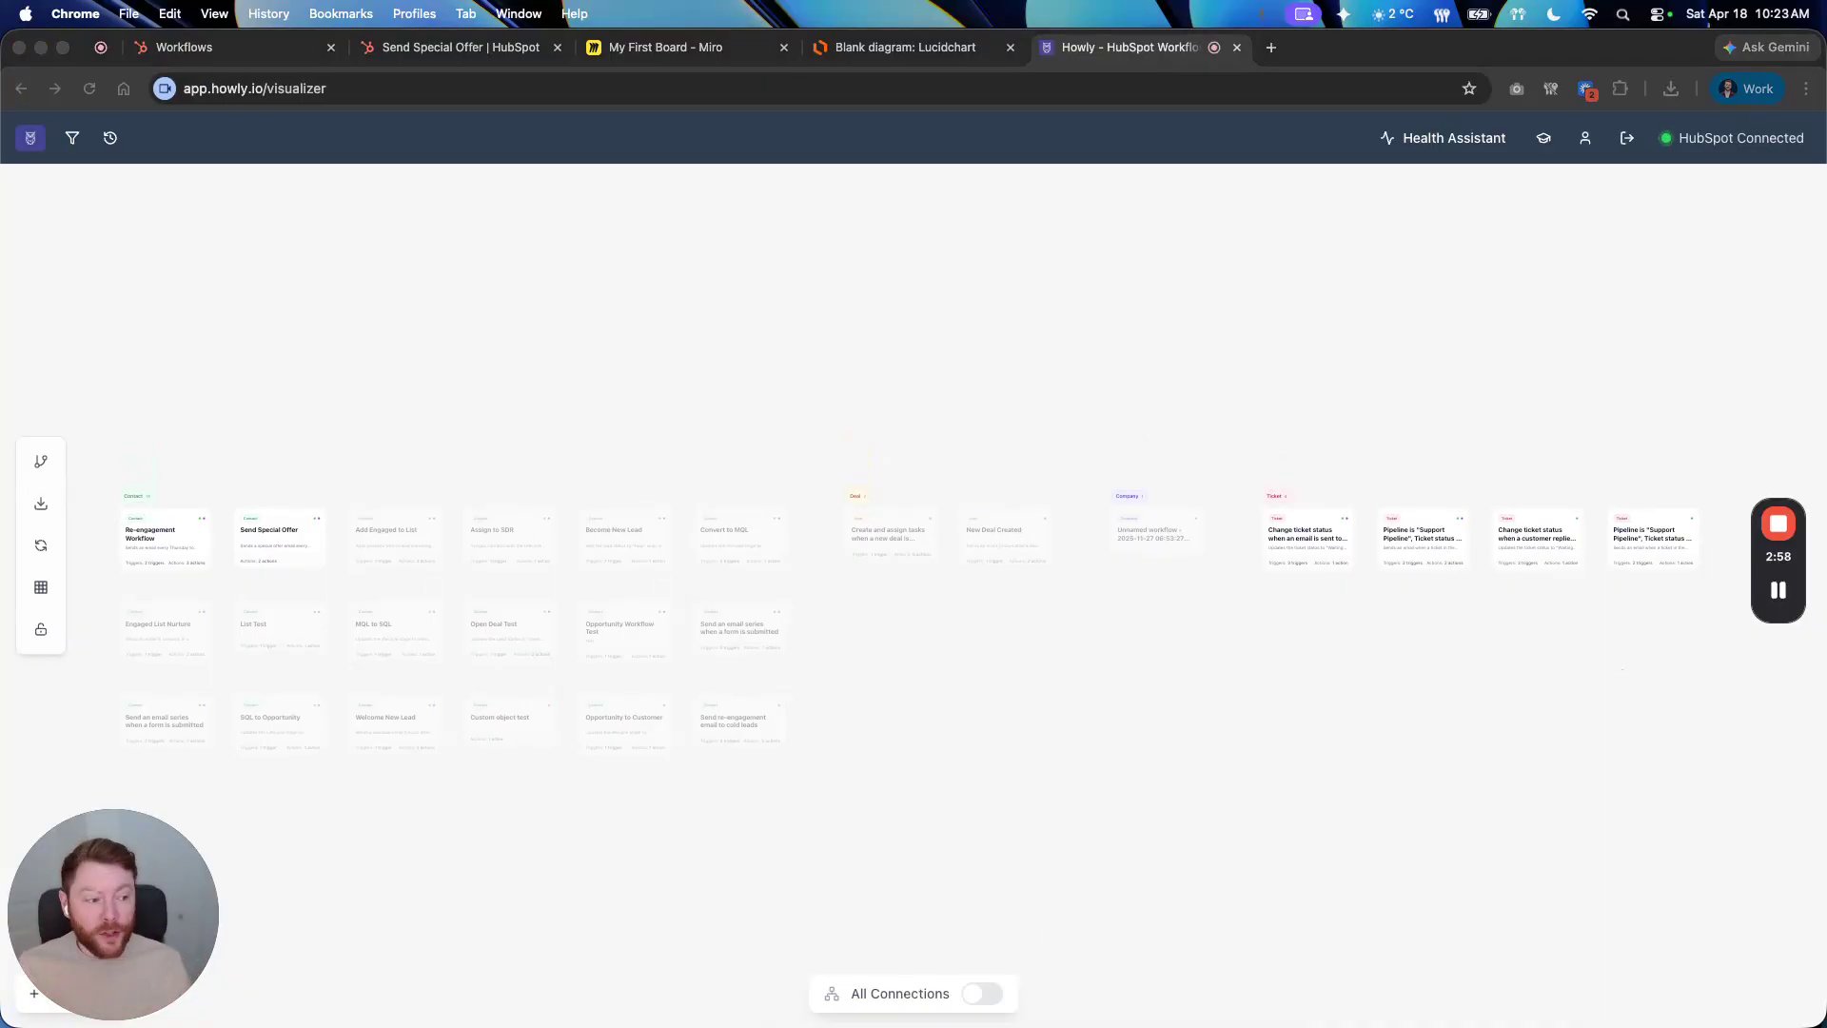
pyautogui.click(823, 906)
pyautogui.moveTo(933, 853); pyautogui.dragTo(925, 780)
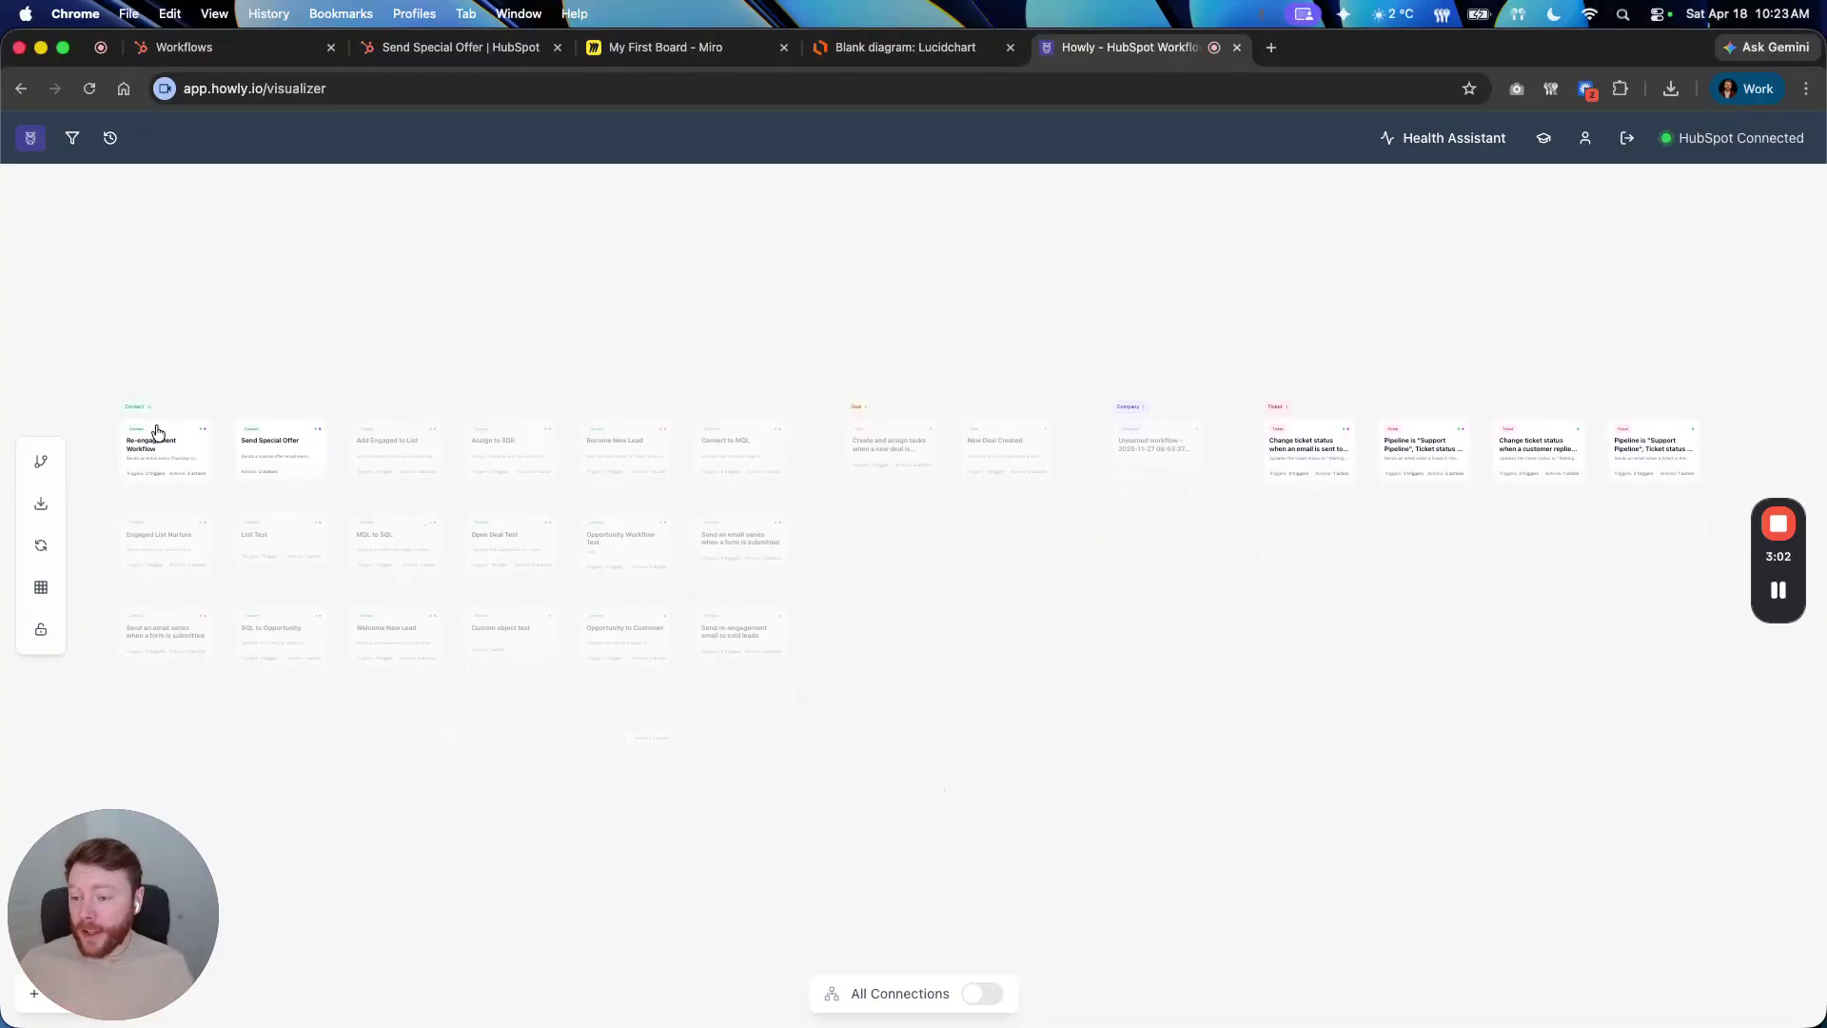
pyautogui.scroll(2, 106, 394)
pyautogui.scroll(2, 124, 399)
pyautogui.scroll(-4, 161, 423)
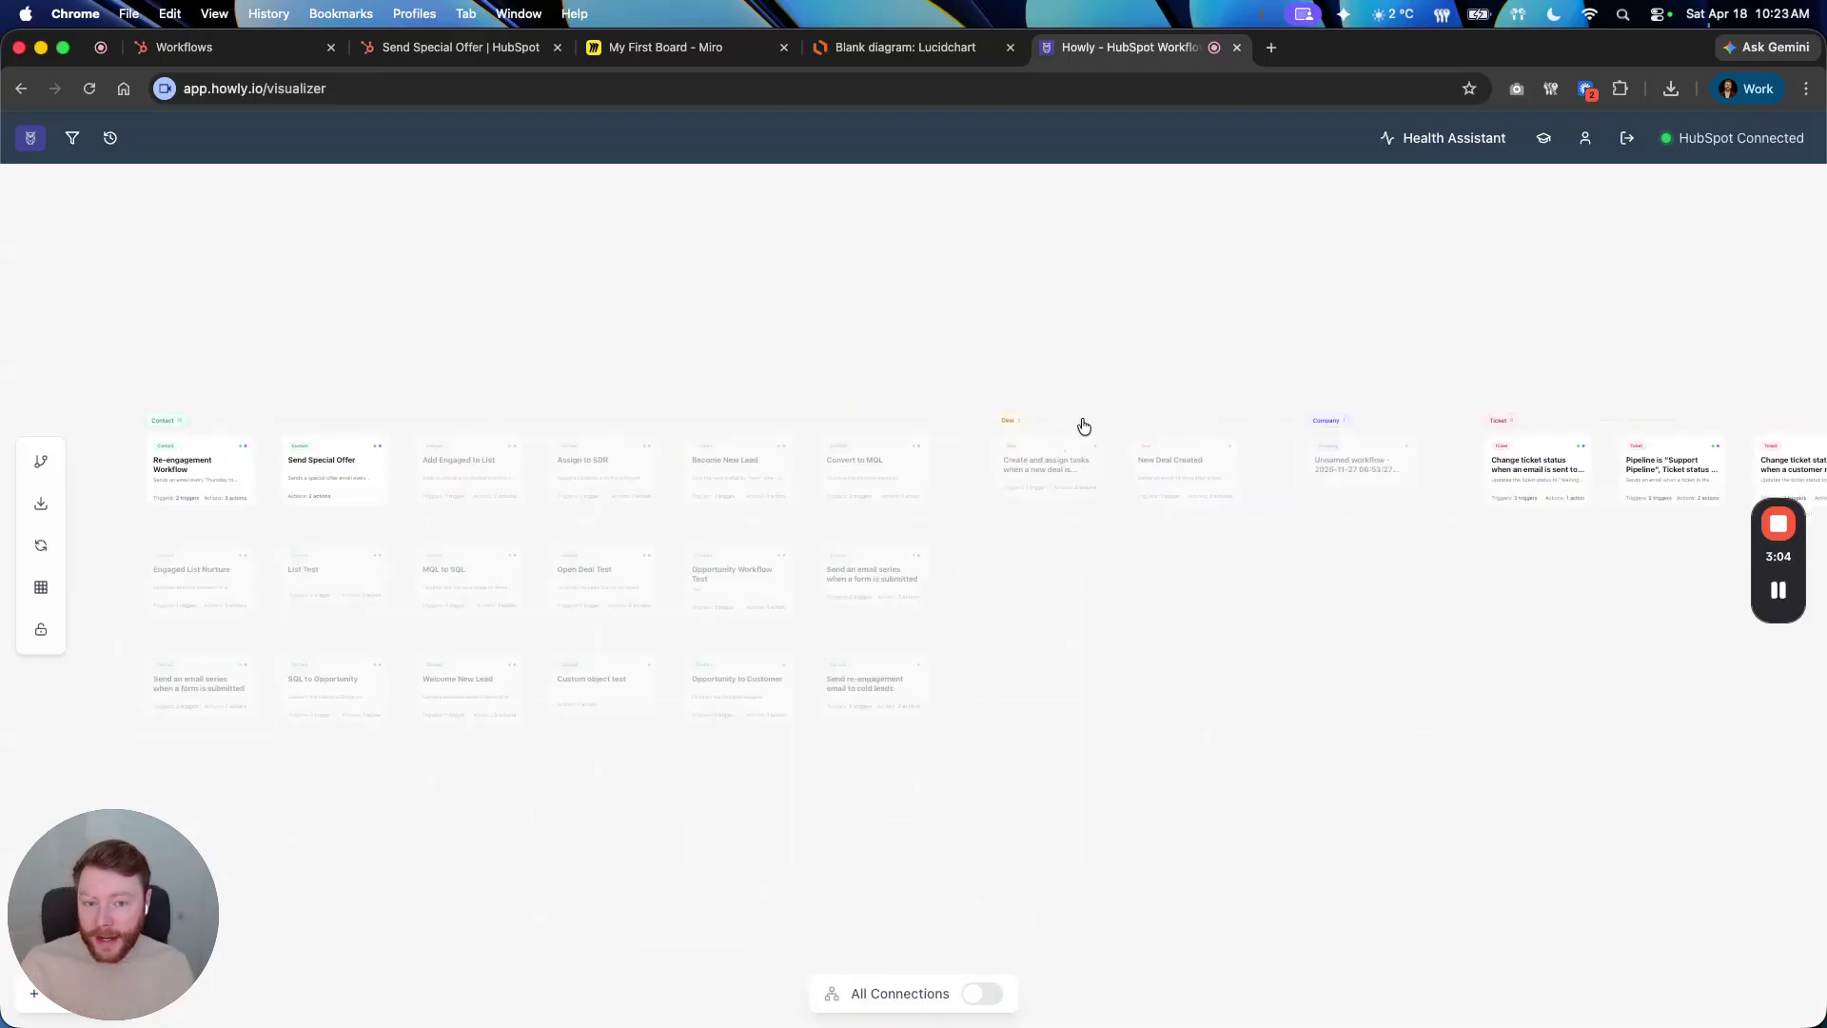
pyautogui.hscroll(5, 1440, 563)
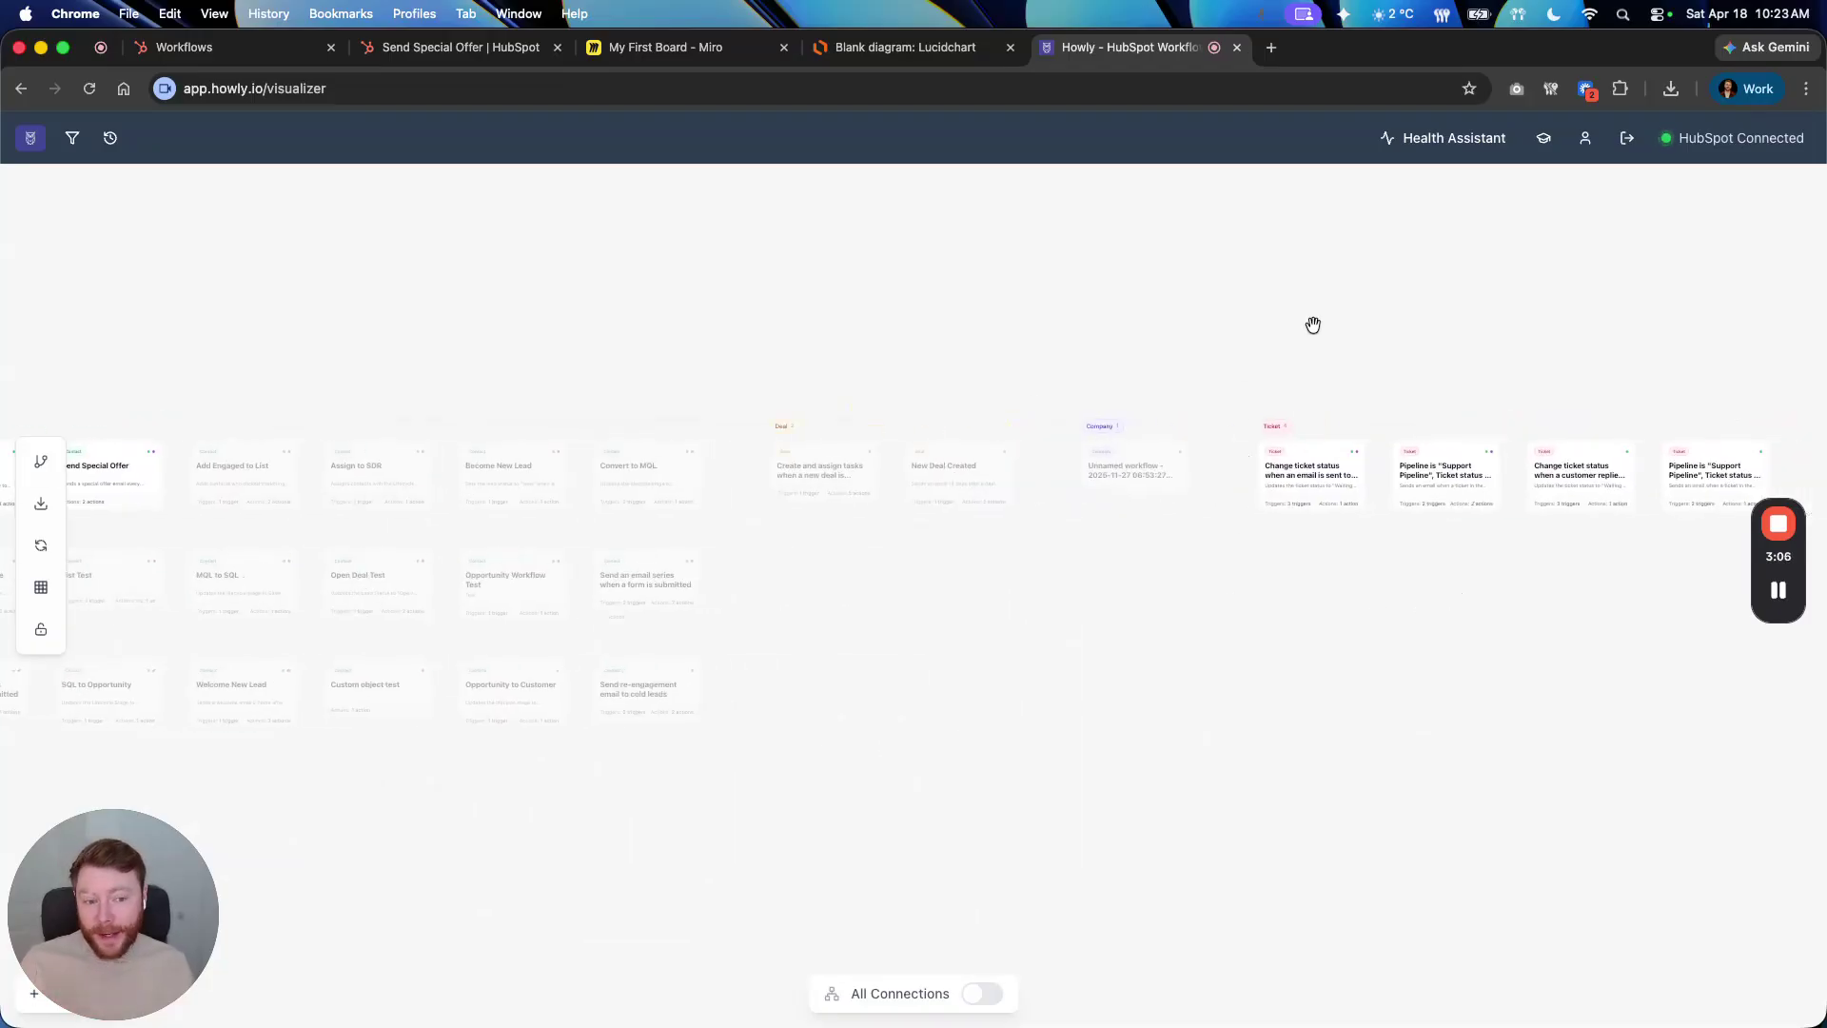
pyautogui.moveTo(836, 665); pyautogui.dragTo(1182, 665)
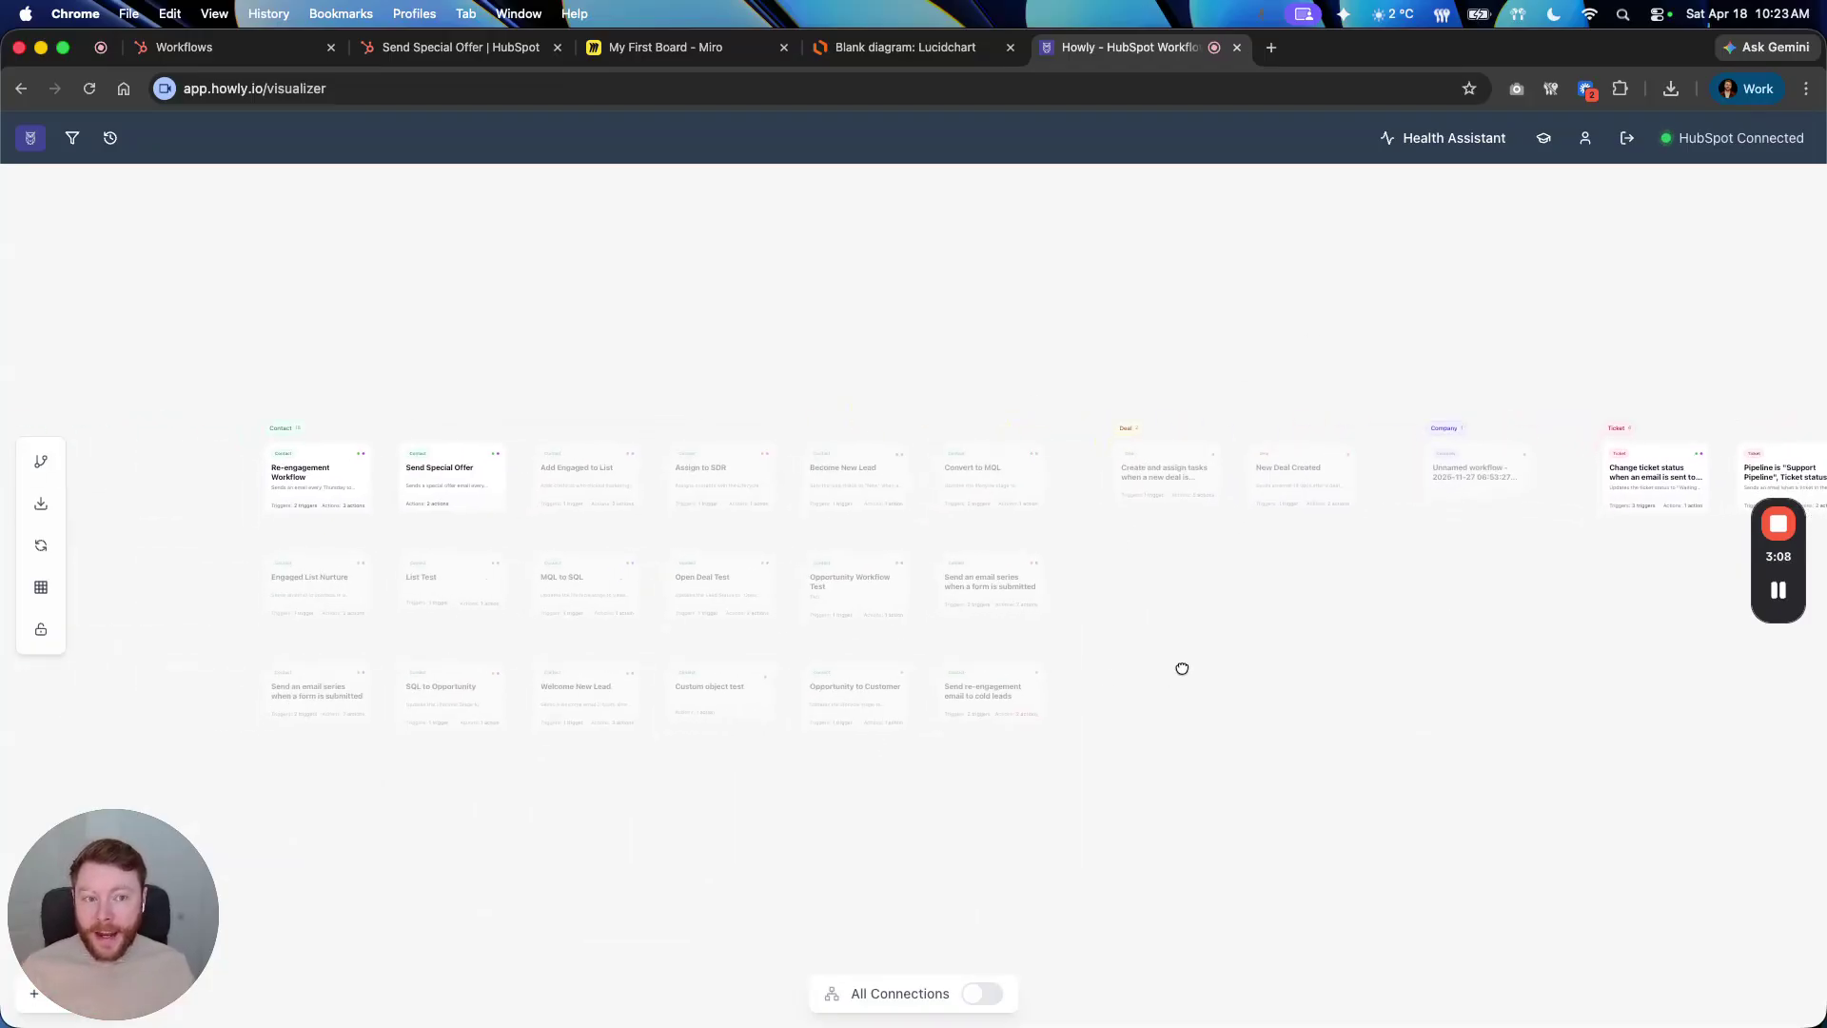
# Arrange the workflows leading into Re-engagement Workflow diagonally up and to the left: Welcome New Lead first, with Become New Lead beyond it
pyautogui.click(340, 481)
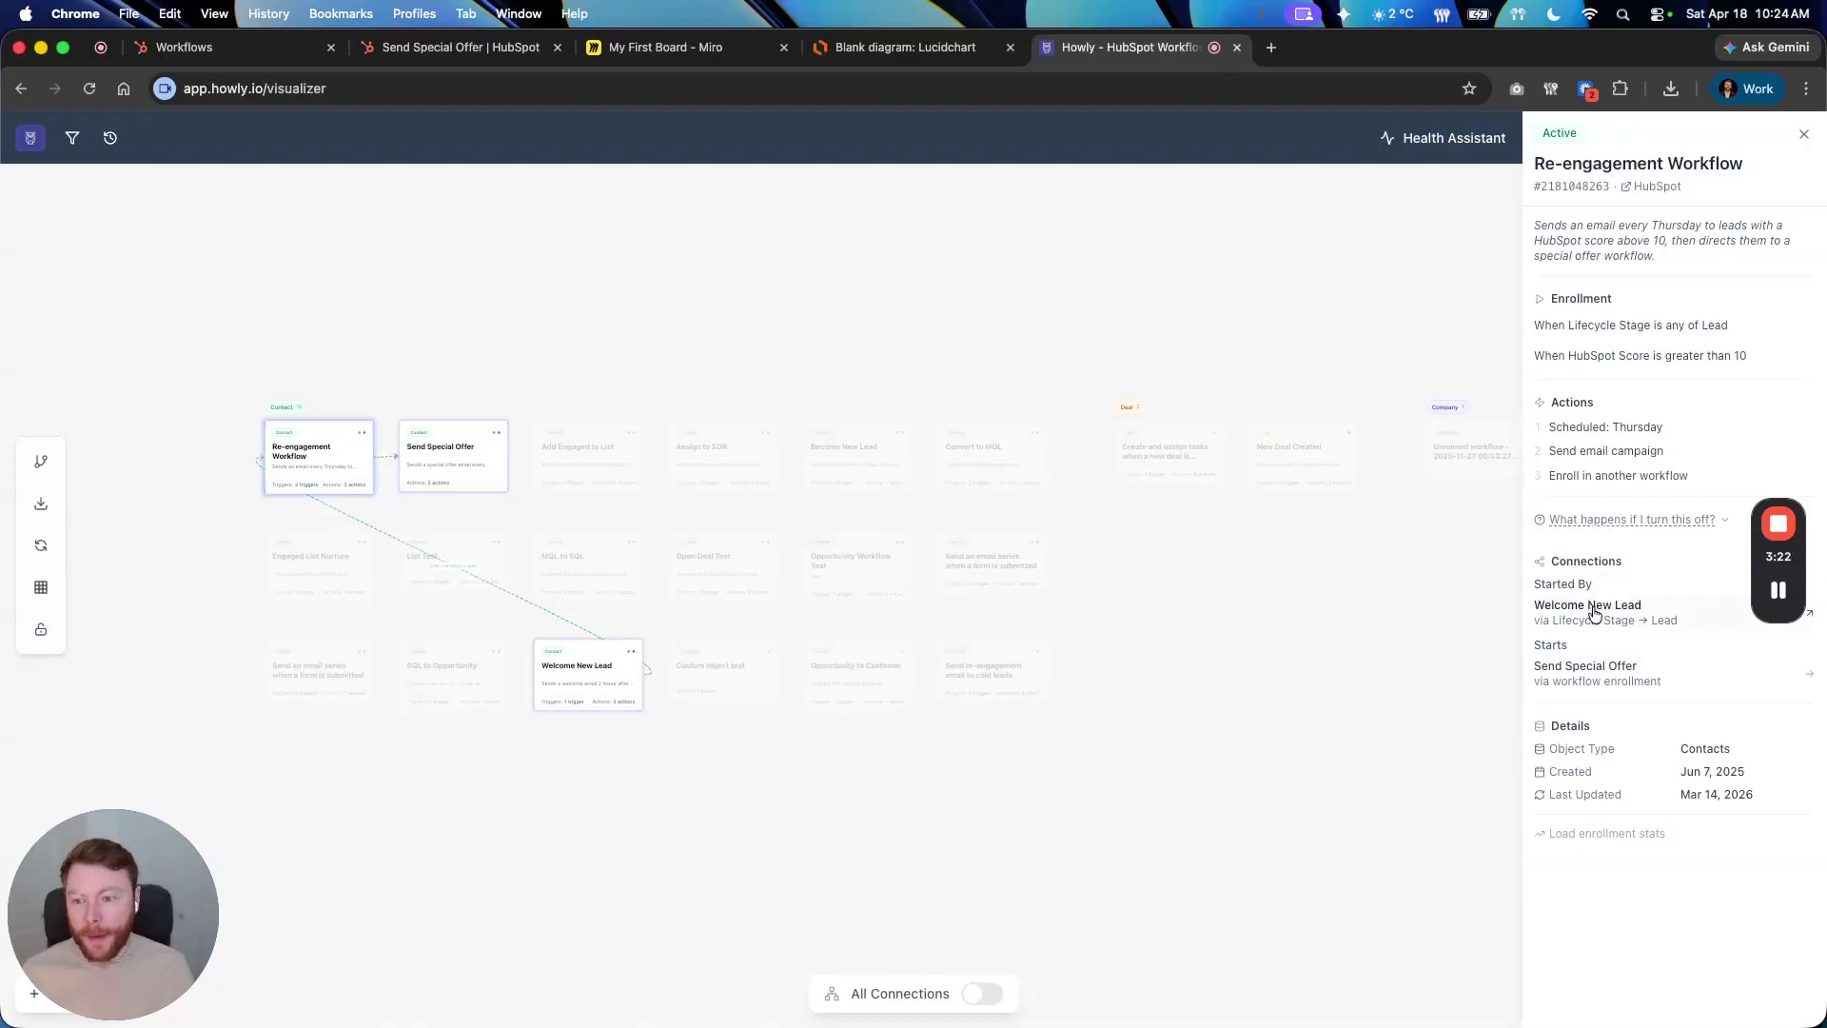
pyautogui.moveTo(640, 660); pyautogui.dragTo(116, 344)
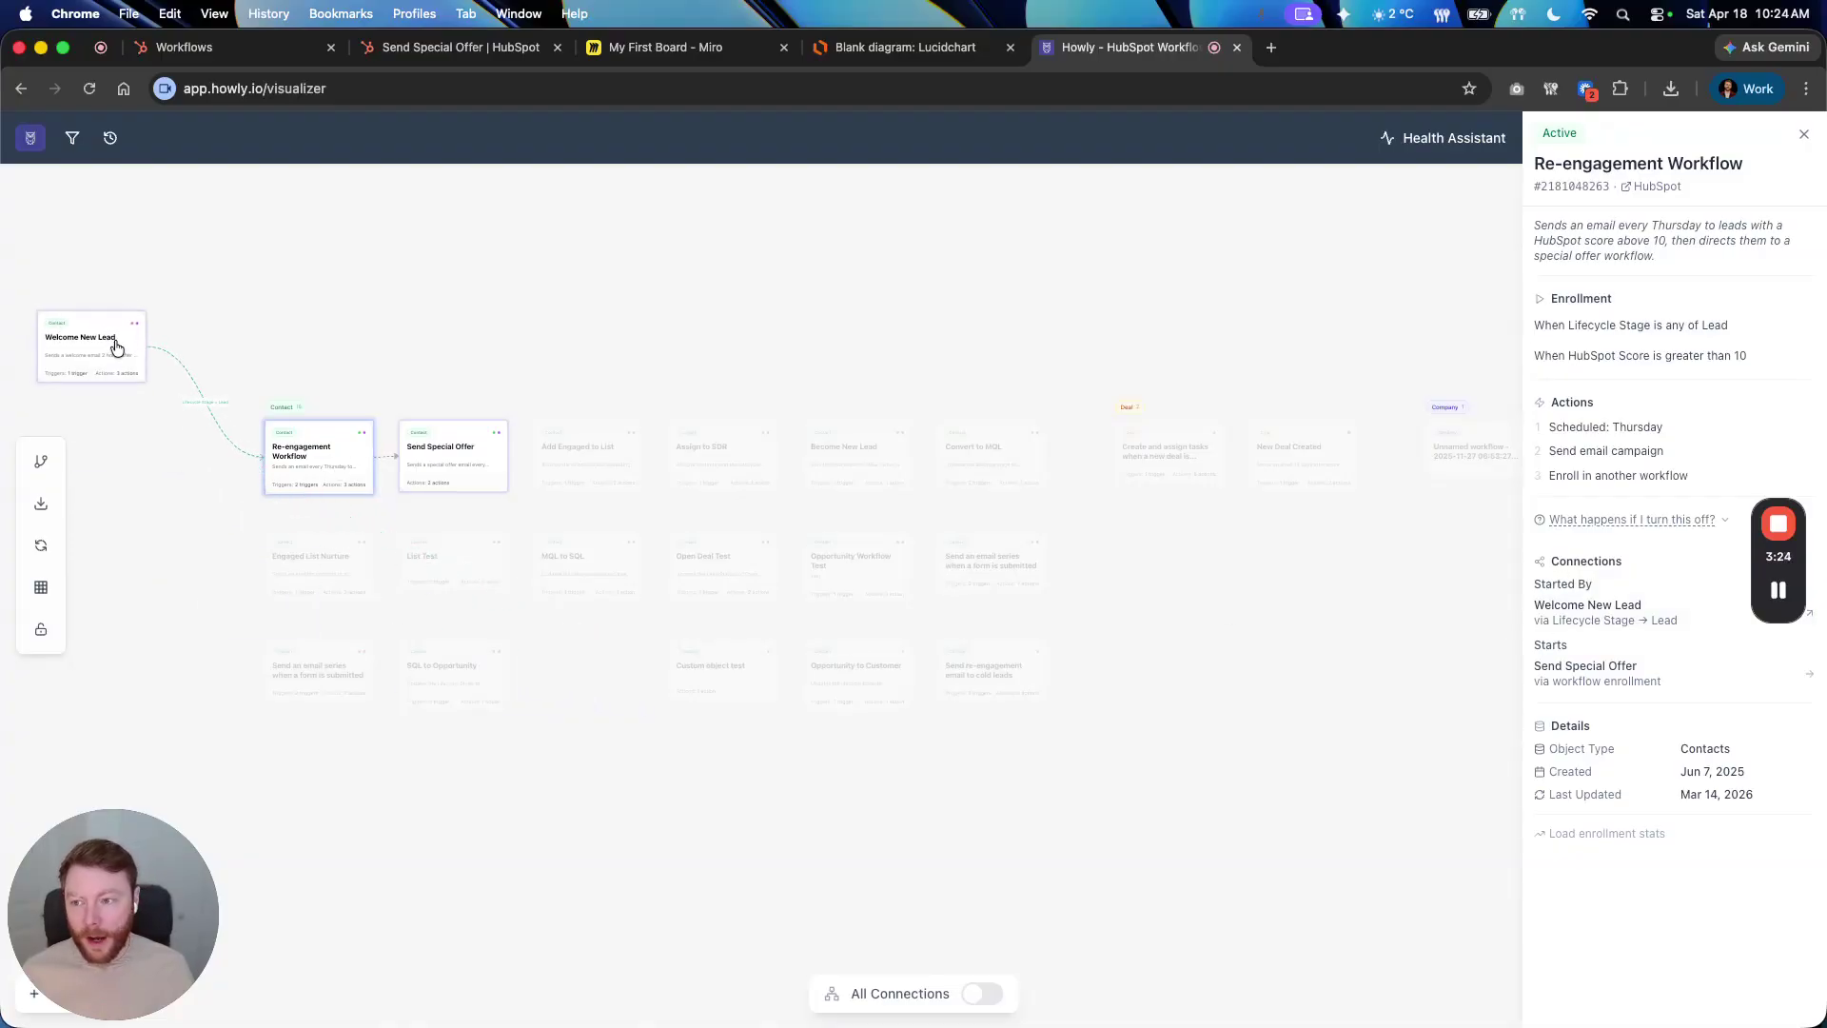
pyautogui.click(116, 344)
pyautogui.hscroll(-5, 290, 310)
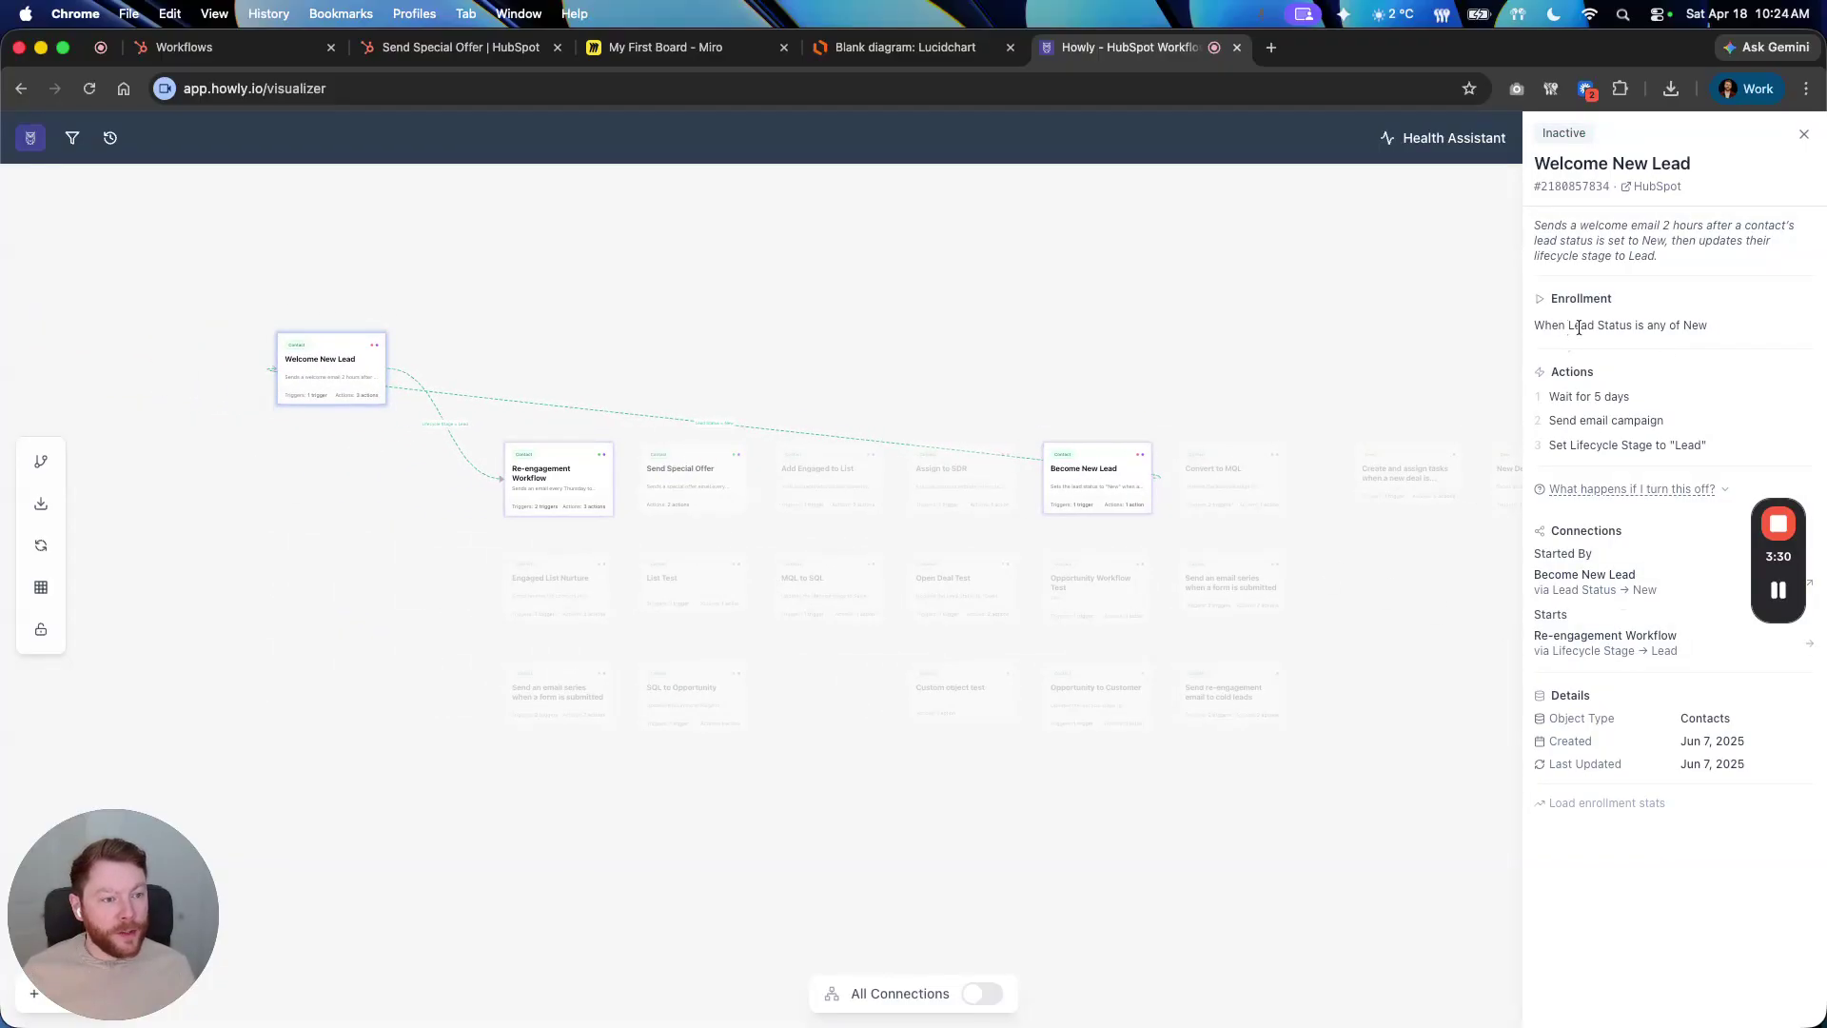
pyautogui.moveTo(1137, 456); pyautogui.dragTo(174, 259)
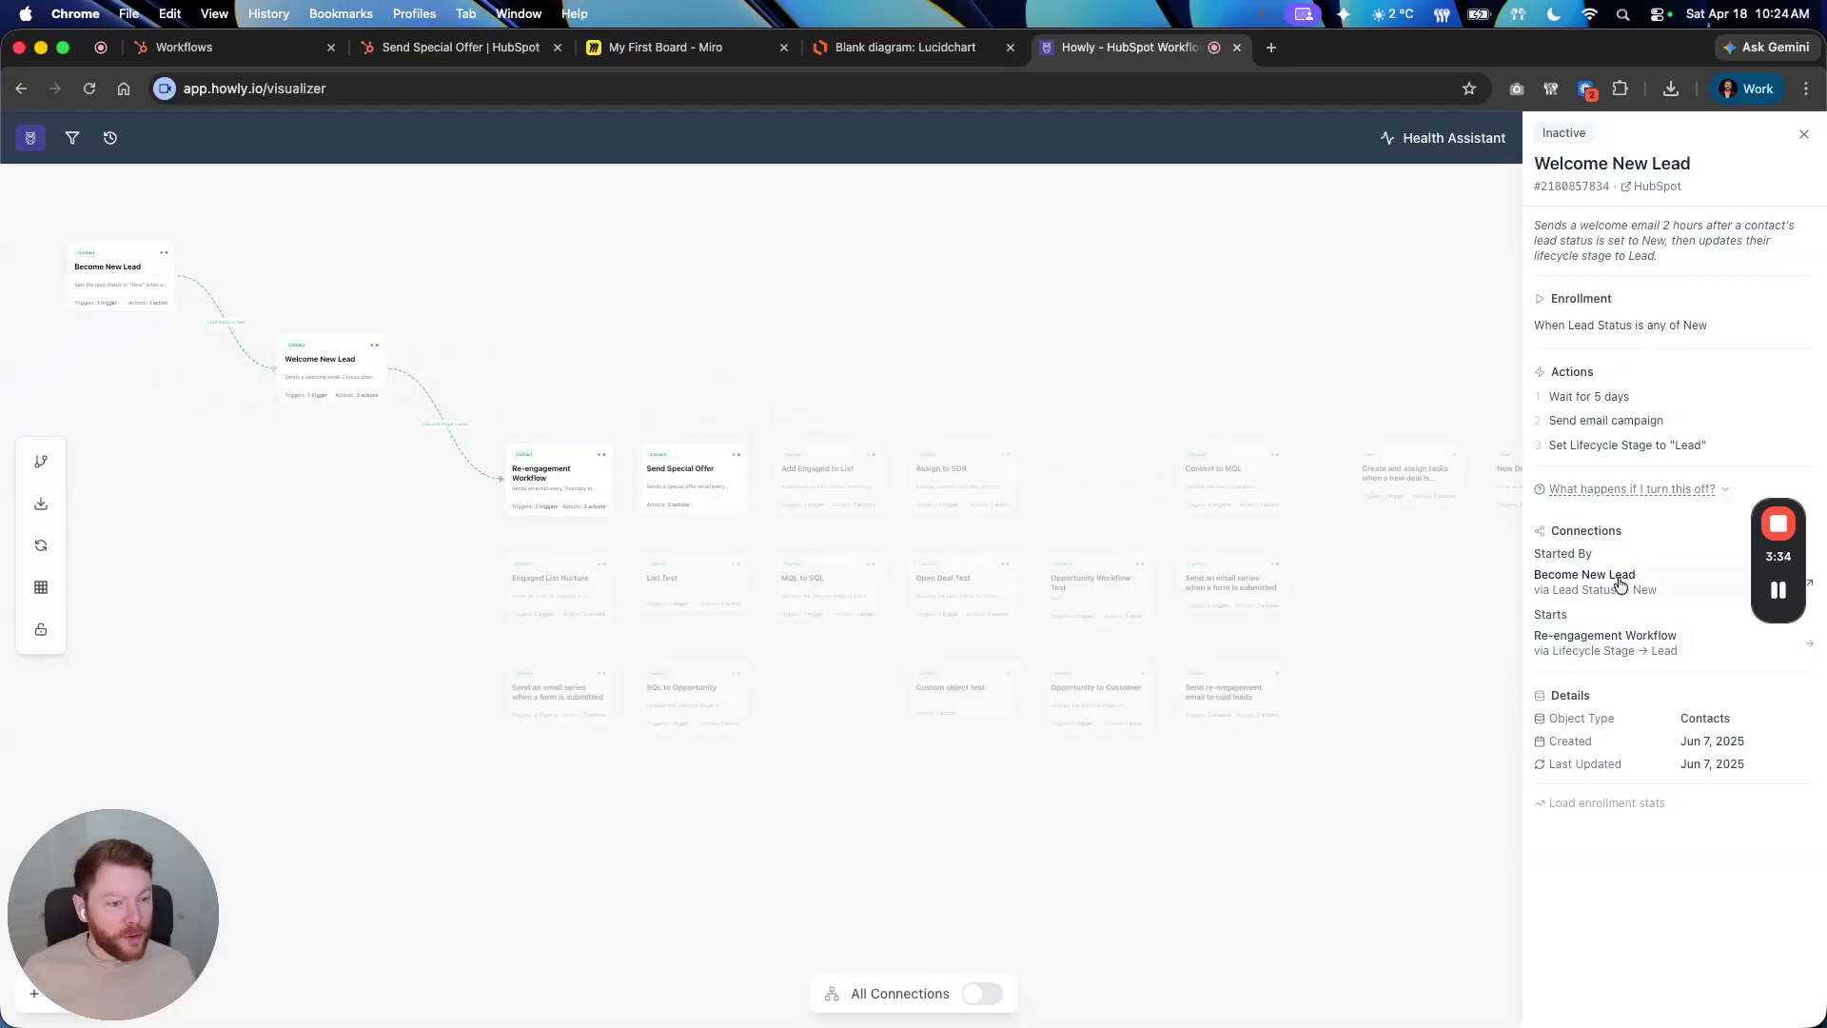
# Trace the workflow chain from Become New Lead through Welcome New Lead to Re-engagement Workflow, reviewing each one's enrollment, actions and connections
pyautogui.click(155, 296)
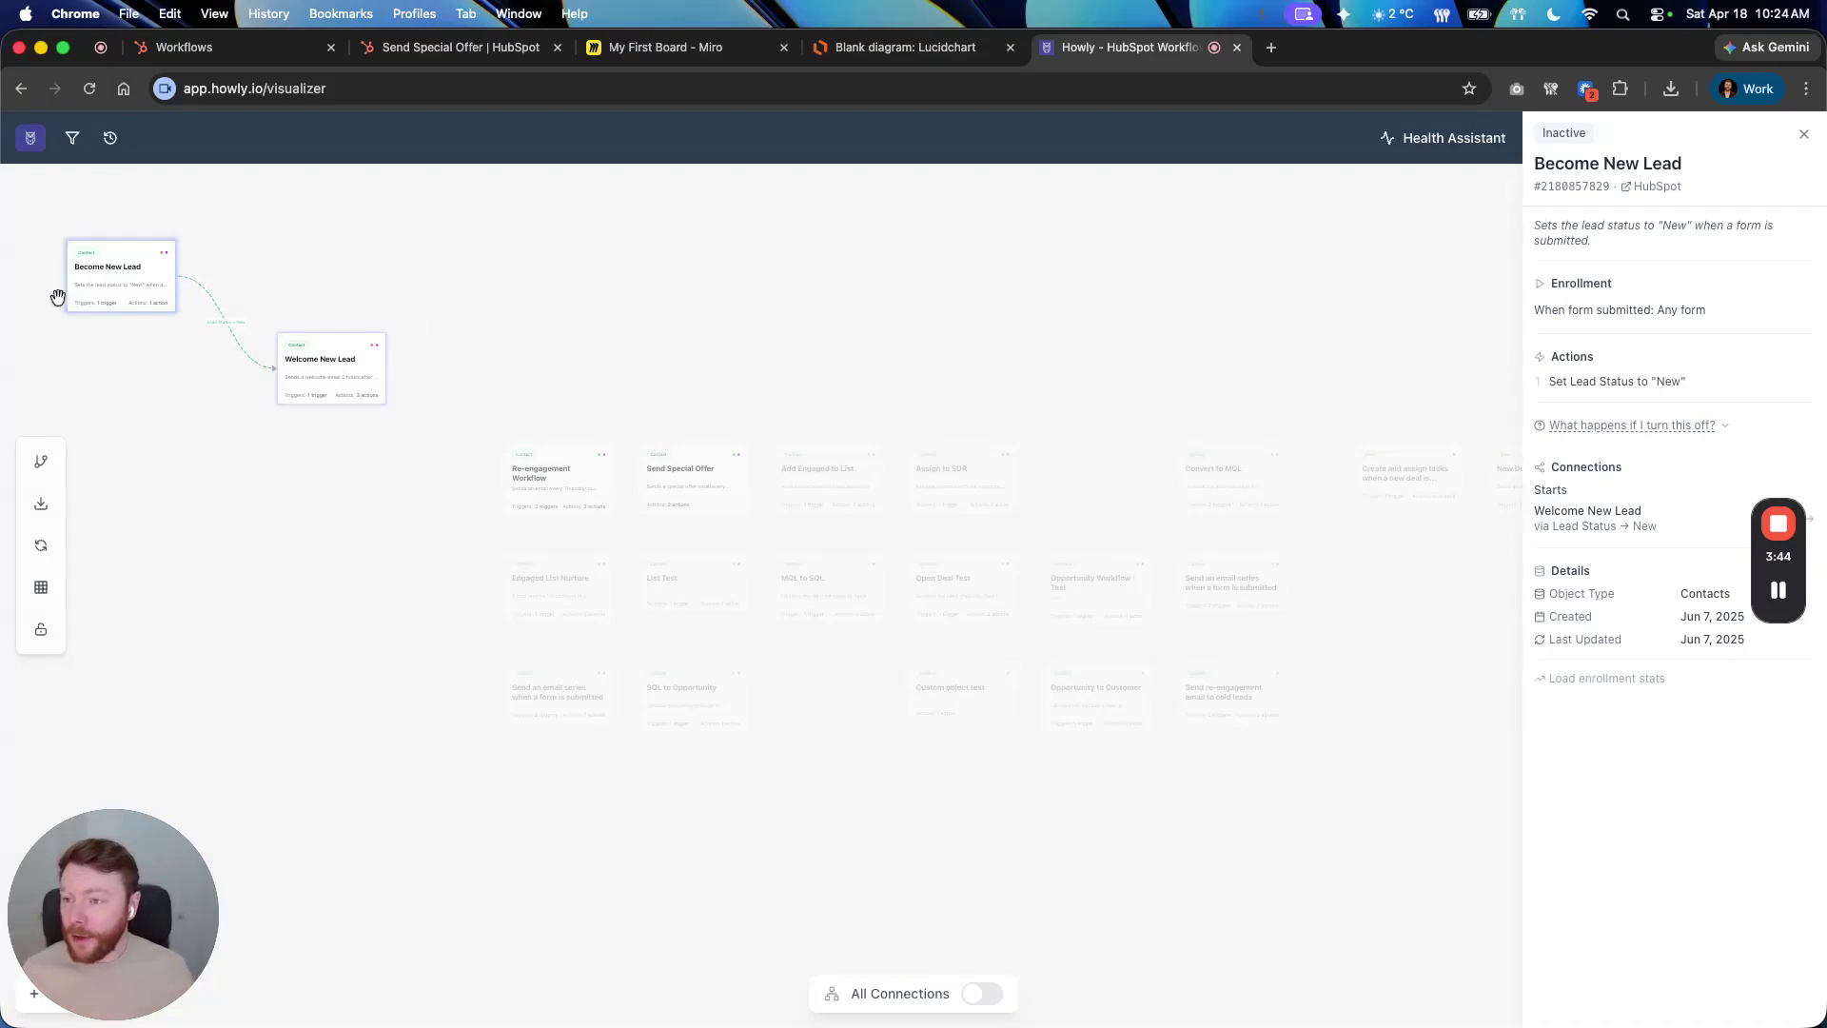
pyautogui.moveTo(76, 296); pyautogui.dragTo(77, 304)
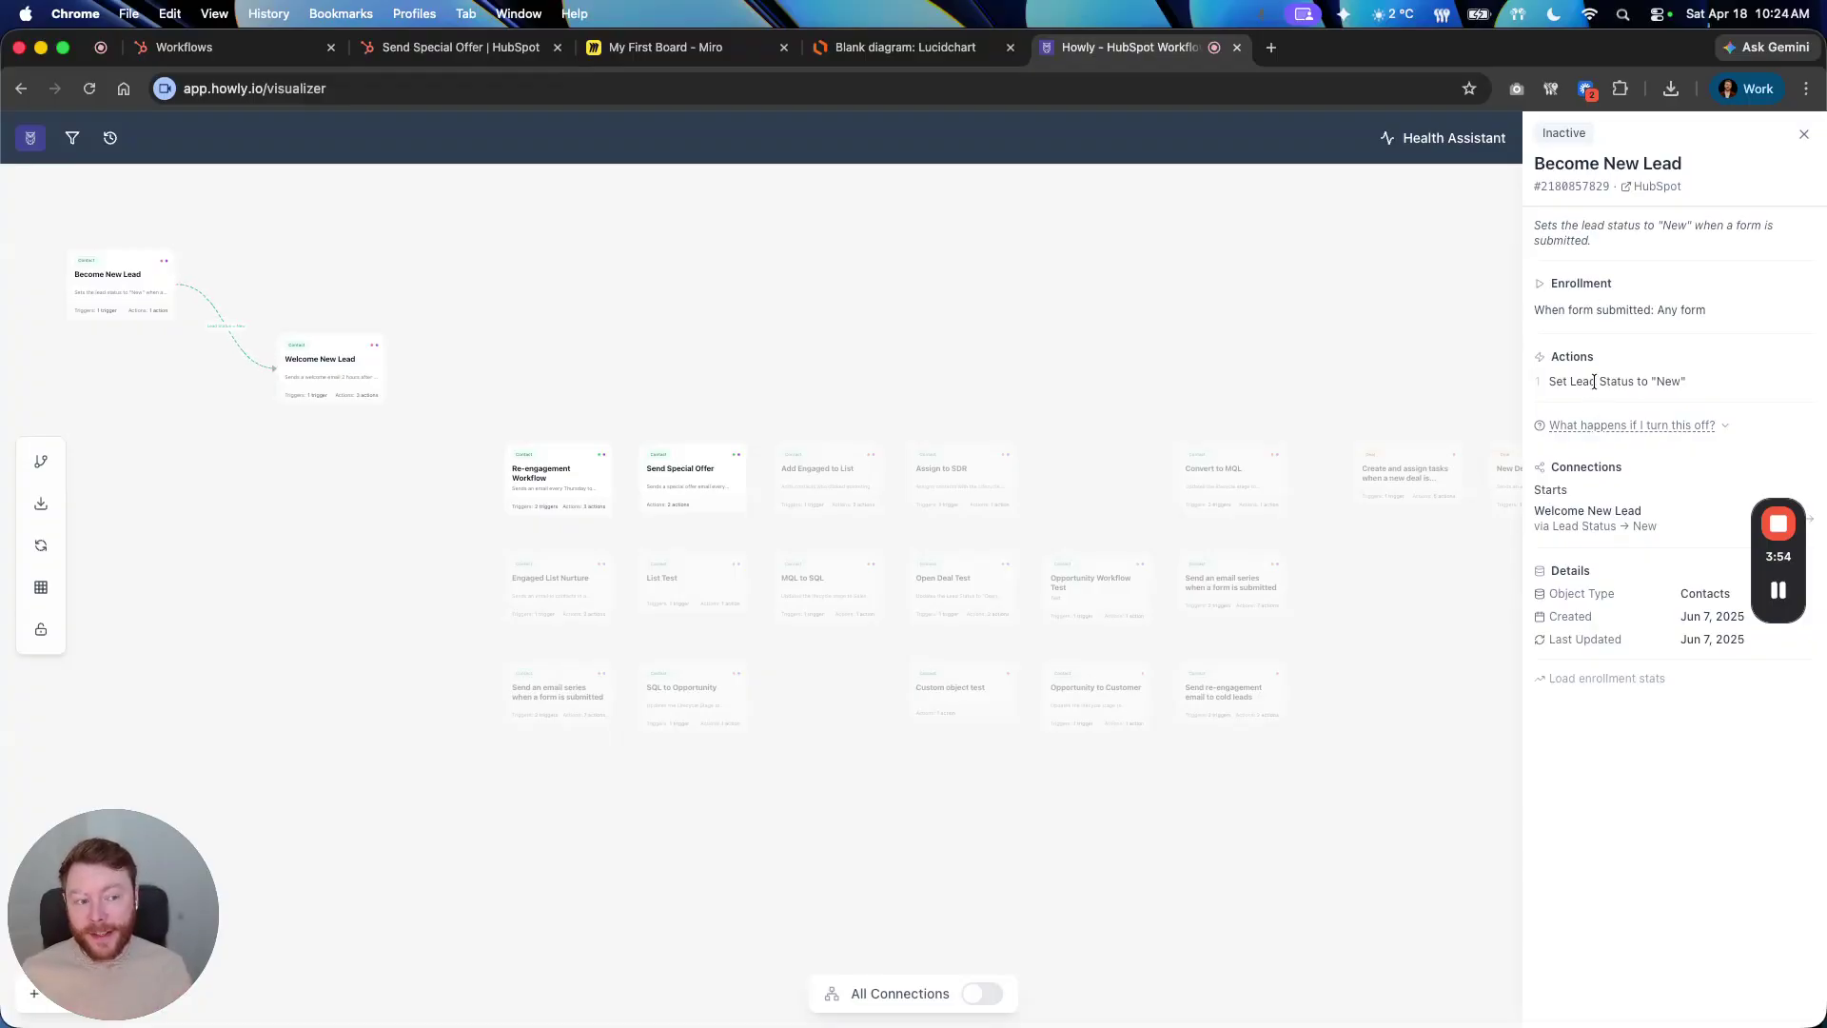
pyautogui.click(123, 295)
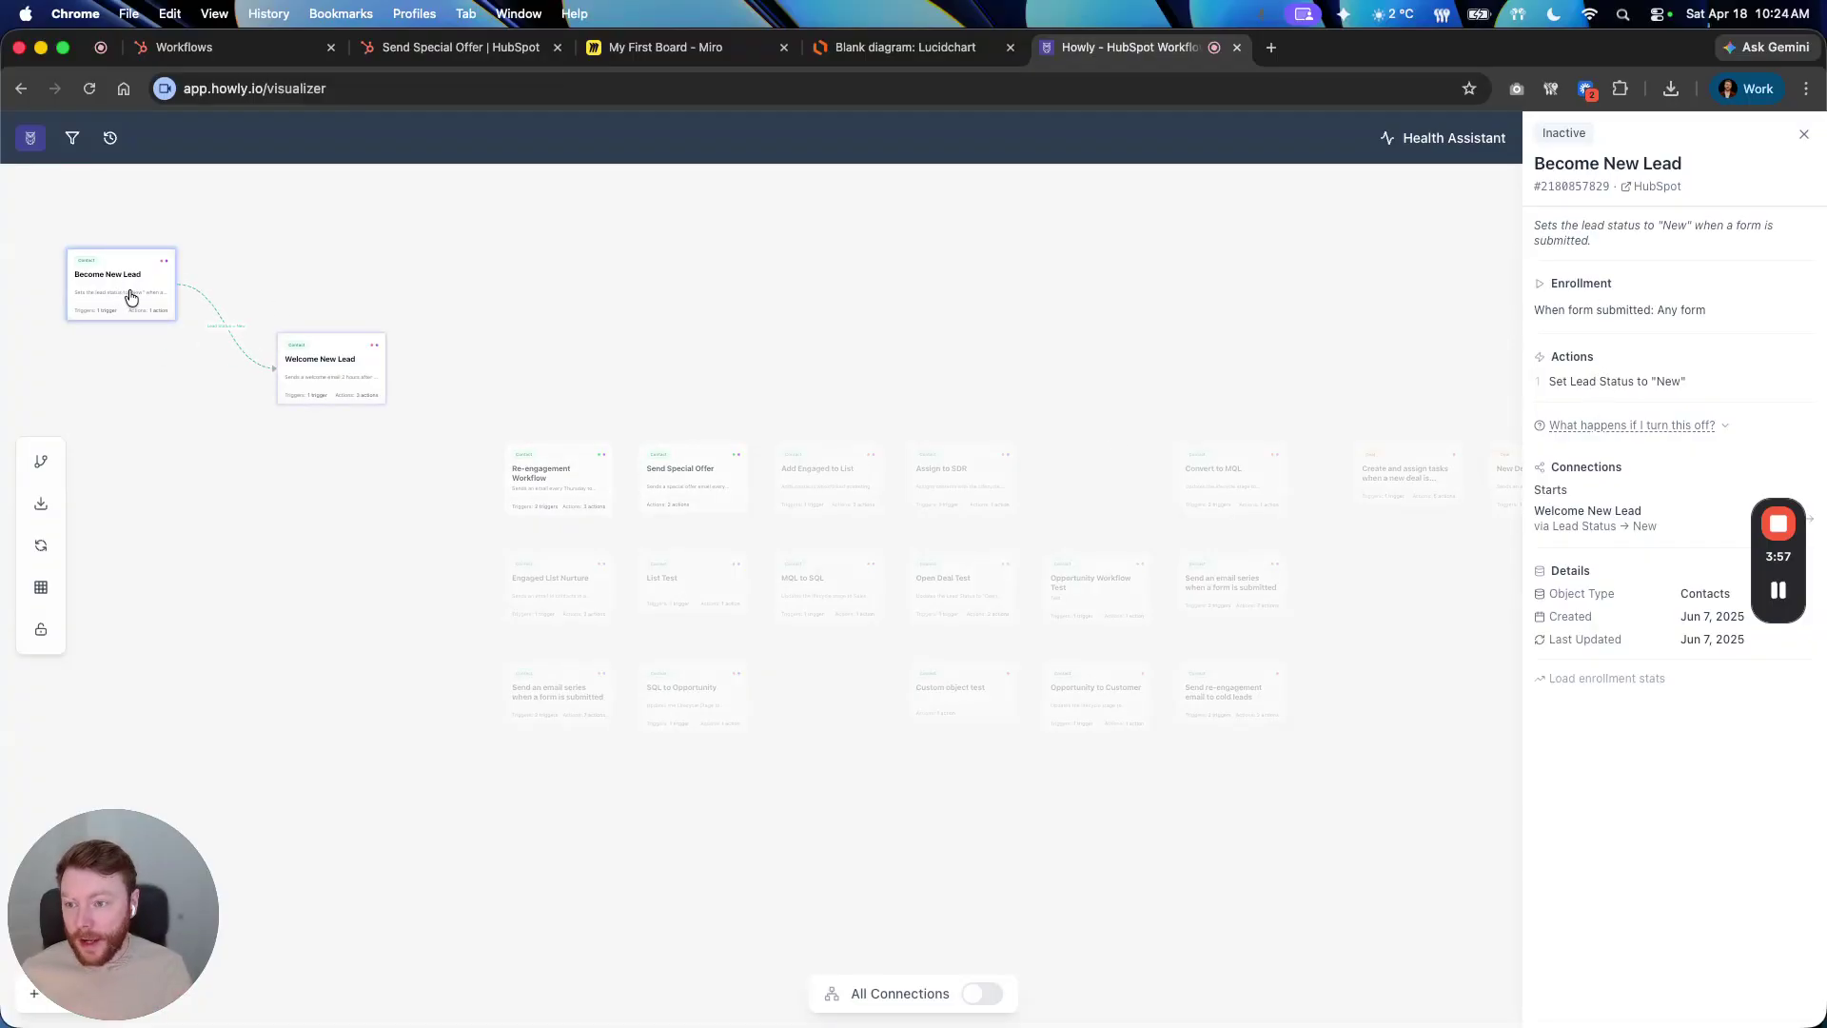
pyautogui.click(340, 366)
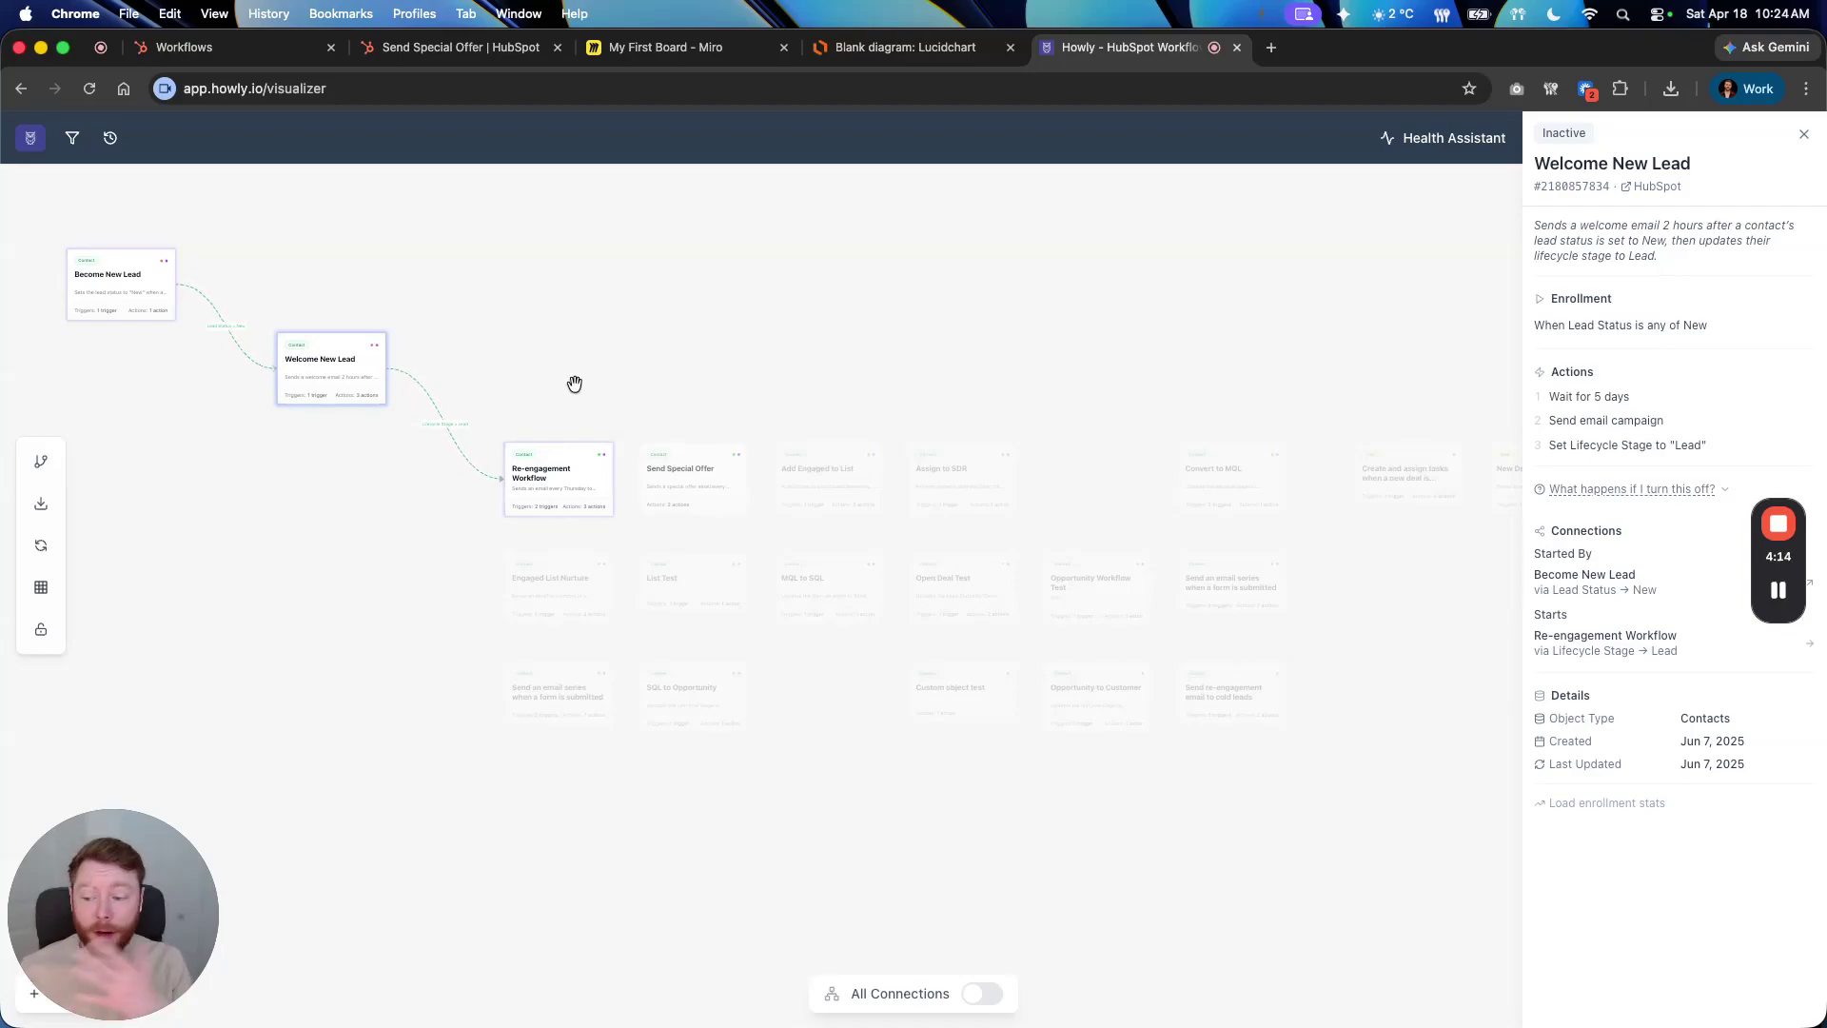
pyautogui.click(550, 501)
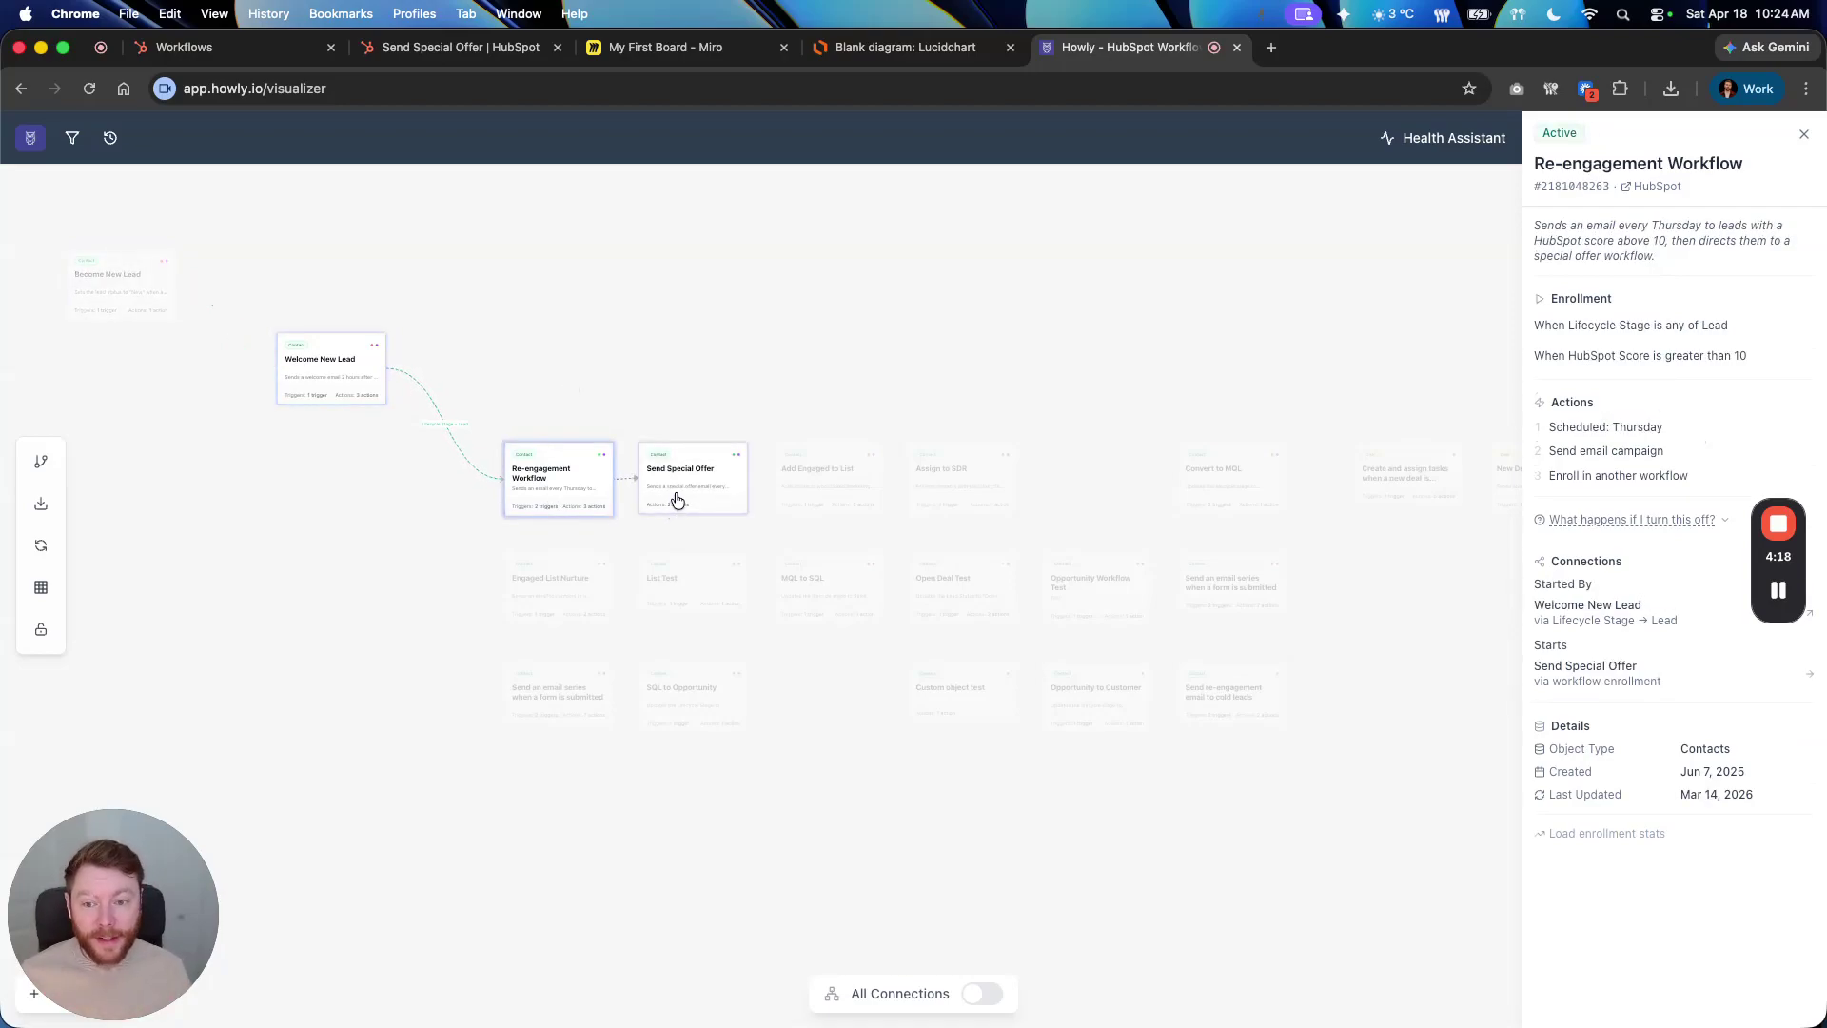
# Place Send Special Offer above the grid and stack Open Deal Test and both email series workflows left of it, above Re-engagement Workflow
pyautogui.click(711, 491)
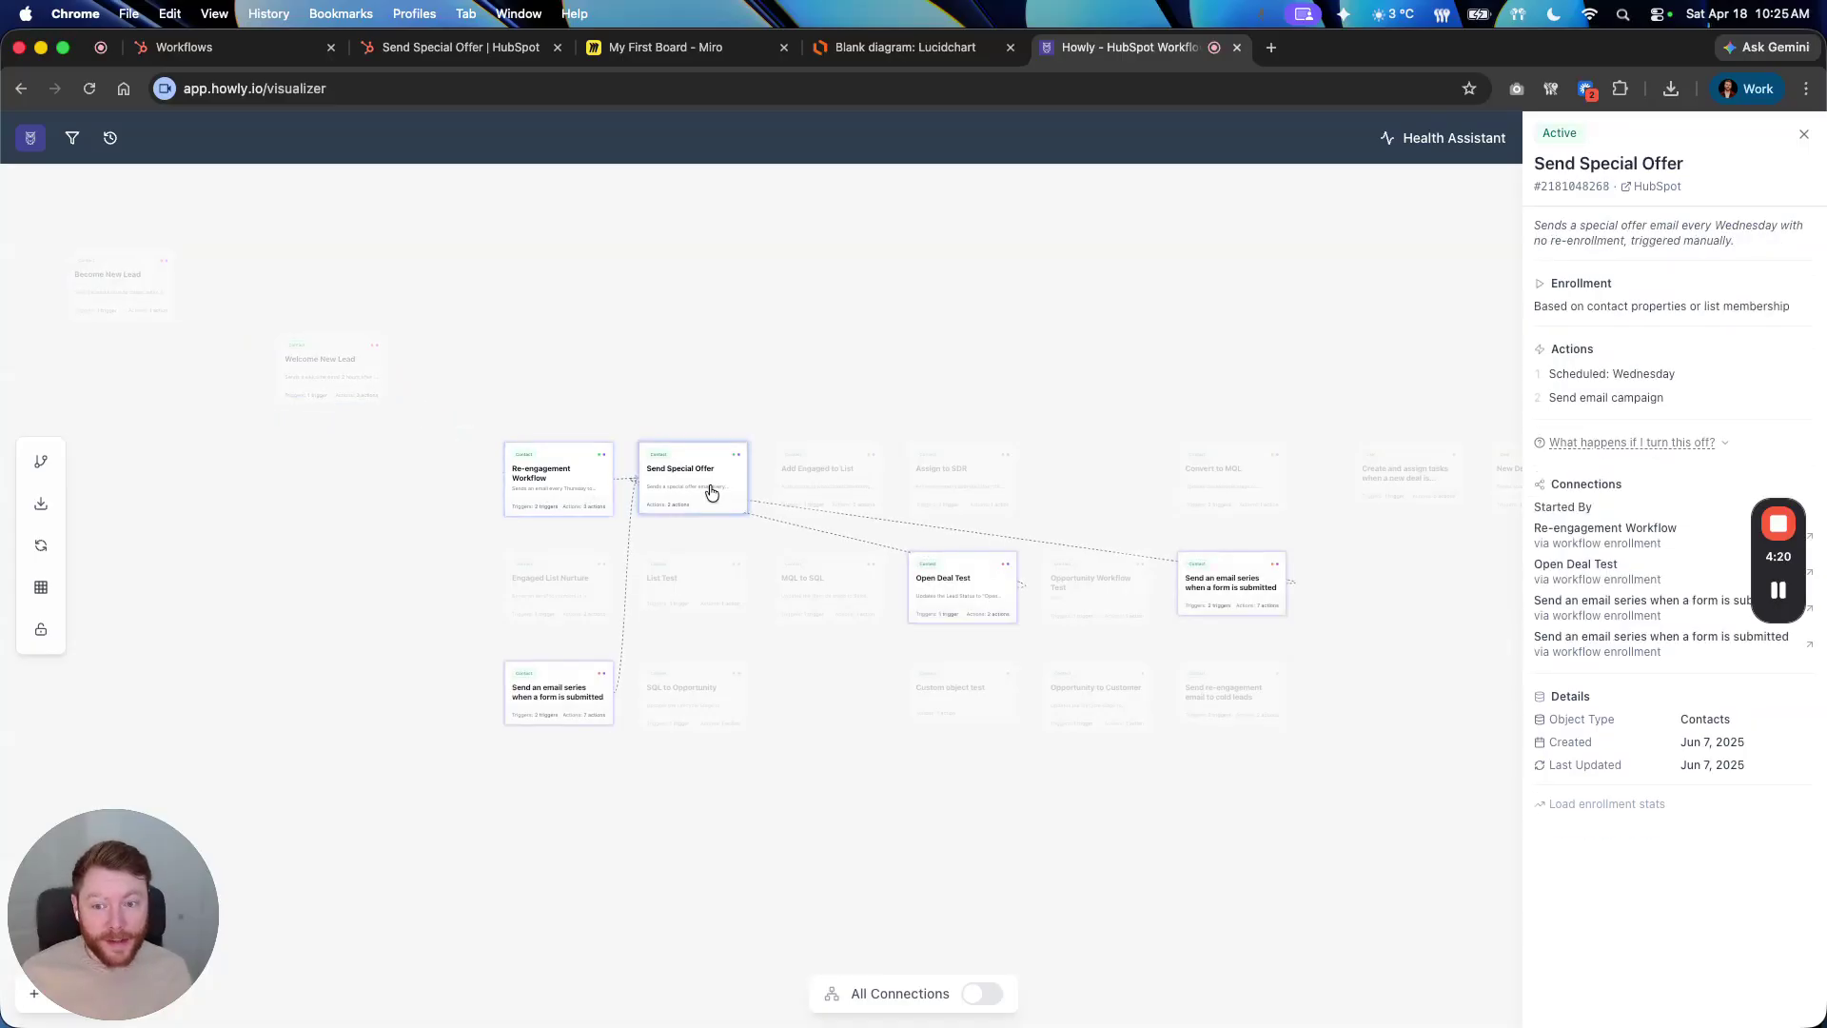
pyautogui.moveTo(711, 491); pyautogui.dragTo(845, 337)
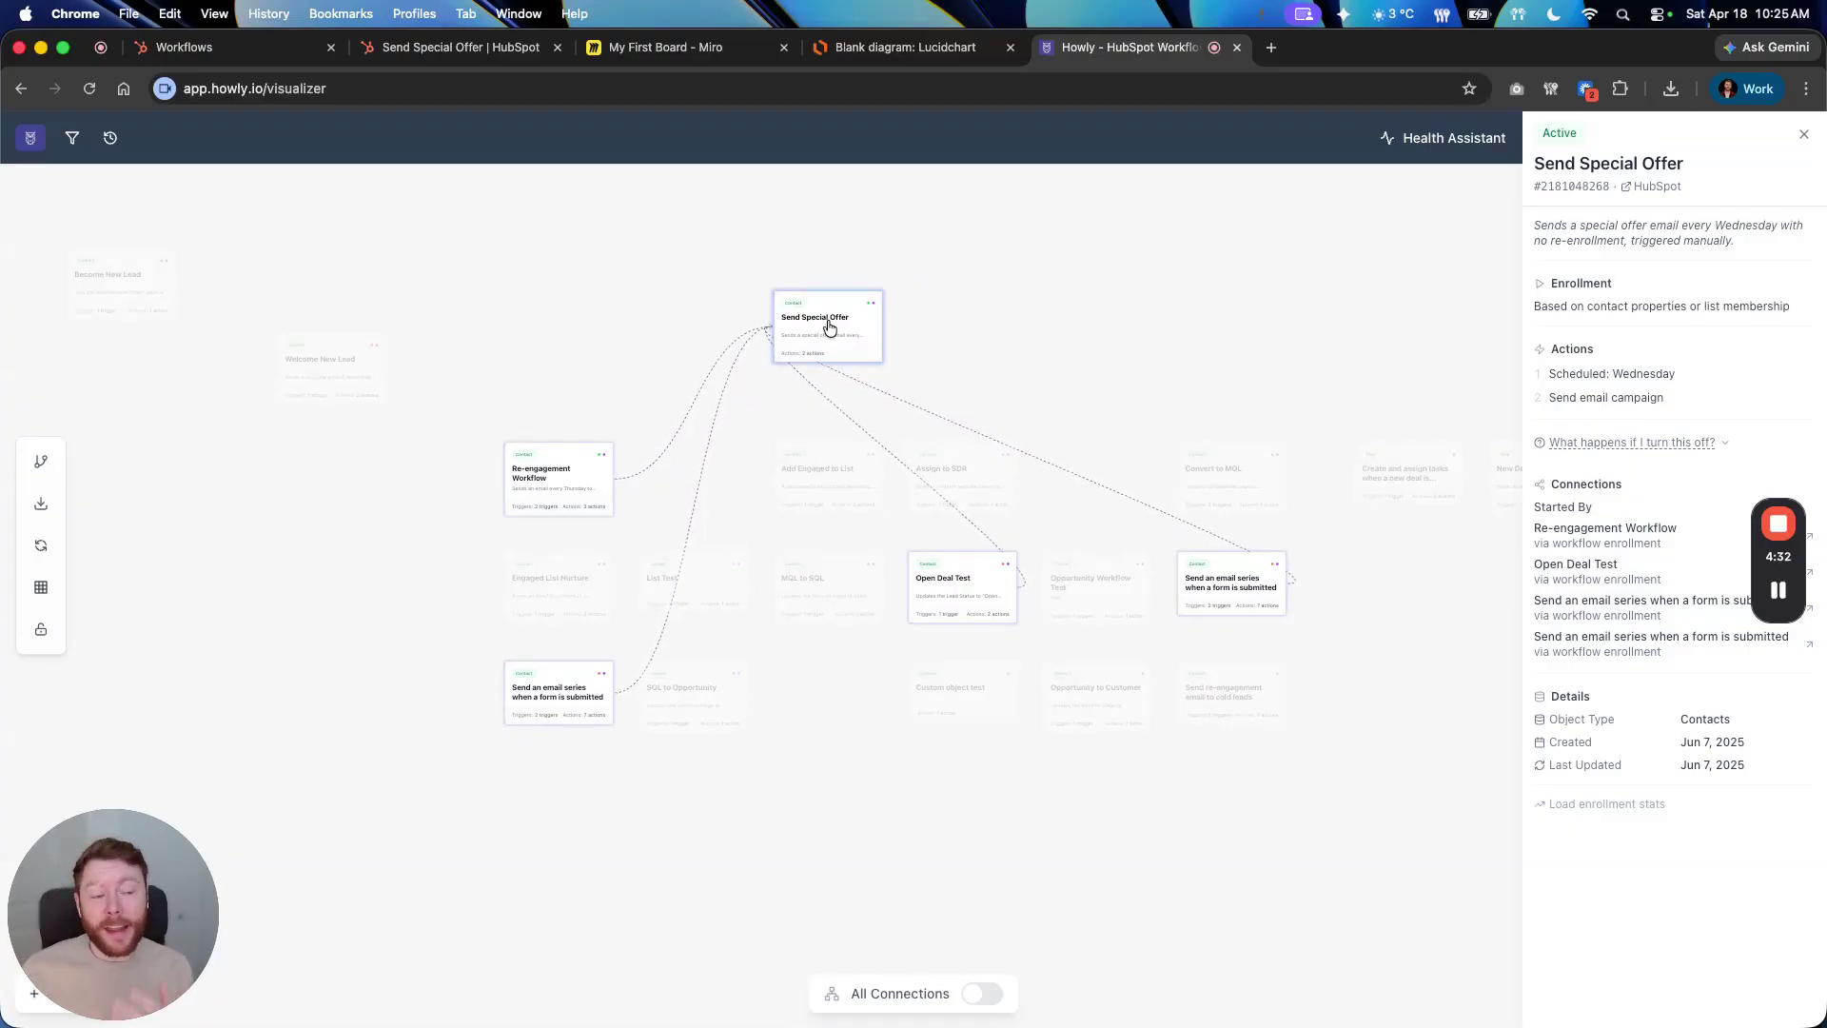
pyautogui.moveTo(1247, 600); pyautogui.dragTo(590, 250)
pyautogui.moveTo(967, 577); pyautogui.dragTo(571, 316)
pyautogui.moveTo(589, 245); pyautogui.dragTo(606, 237)
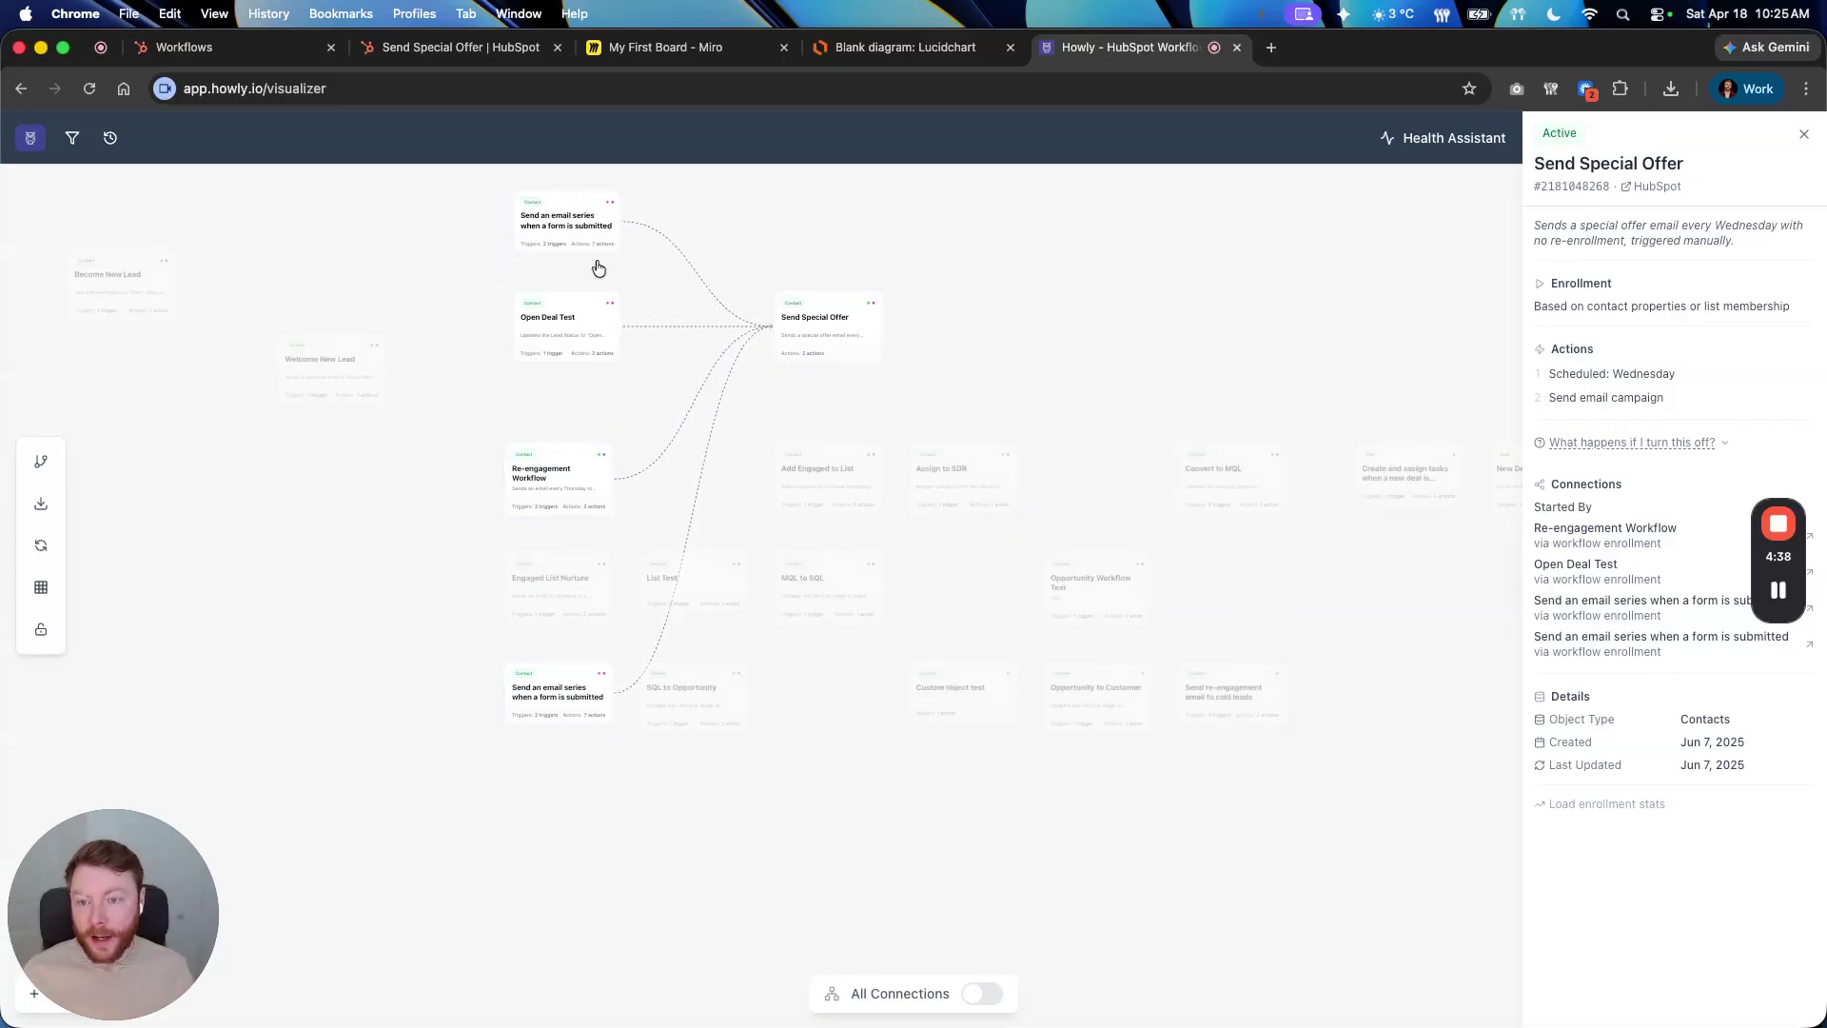
pyautogui.moveTo(576, 312); pyautogui.dragTo(570, 247)
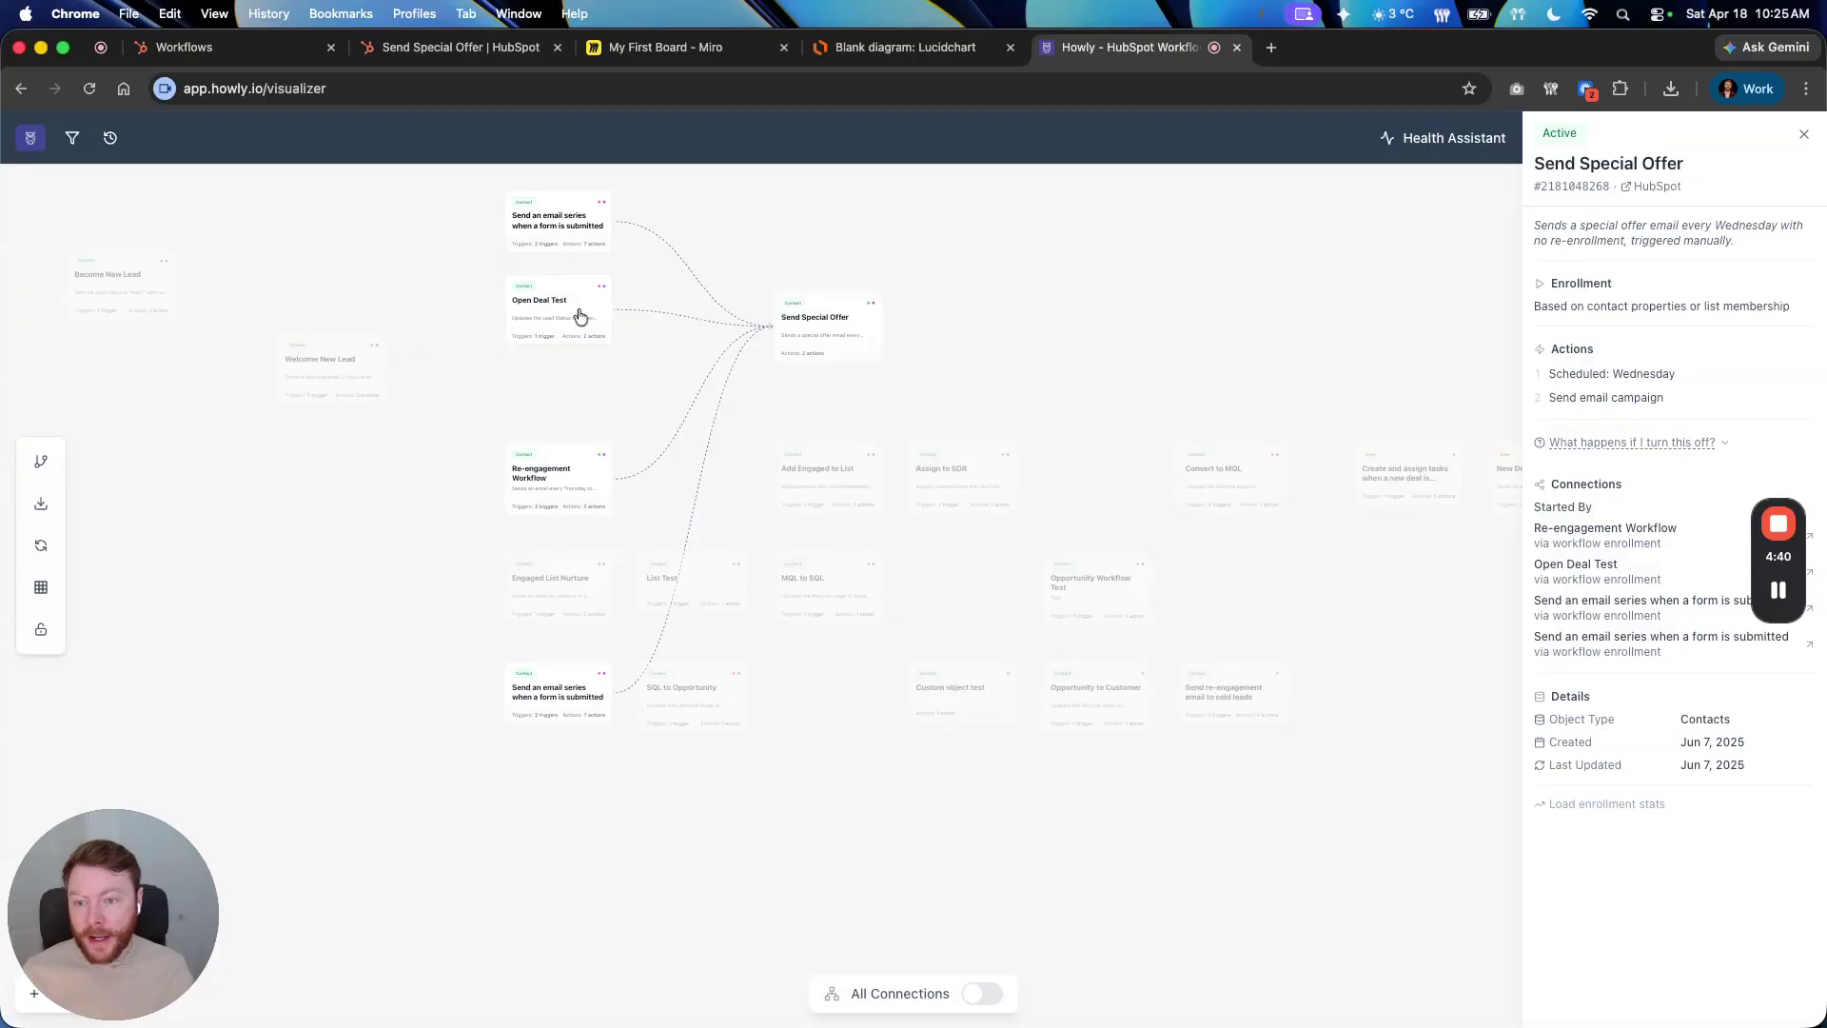
pyautogui.moveTo(571, 668); pyautogui.dragTo(571, 320)
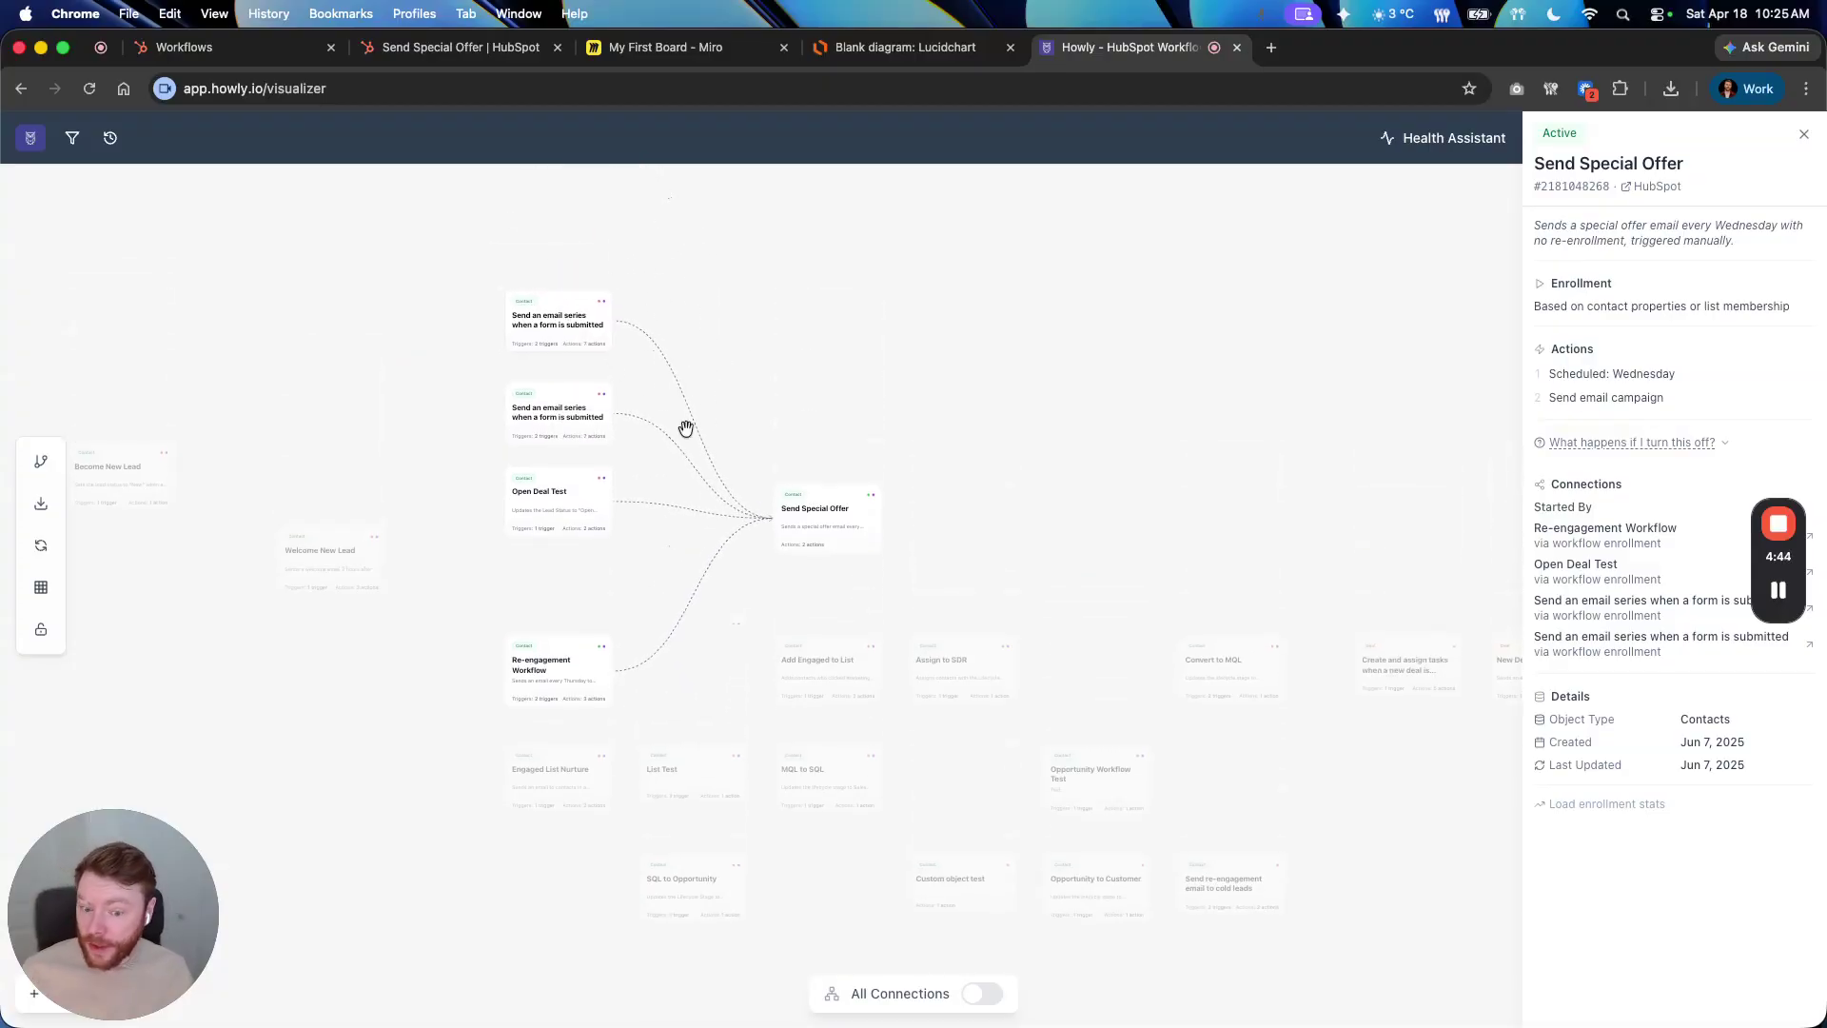
# Compare the connections of Welcome New Lead with those of Send Special Offer on the rearranged map
pyautogui.hscroll(-2, 916, 394)
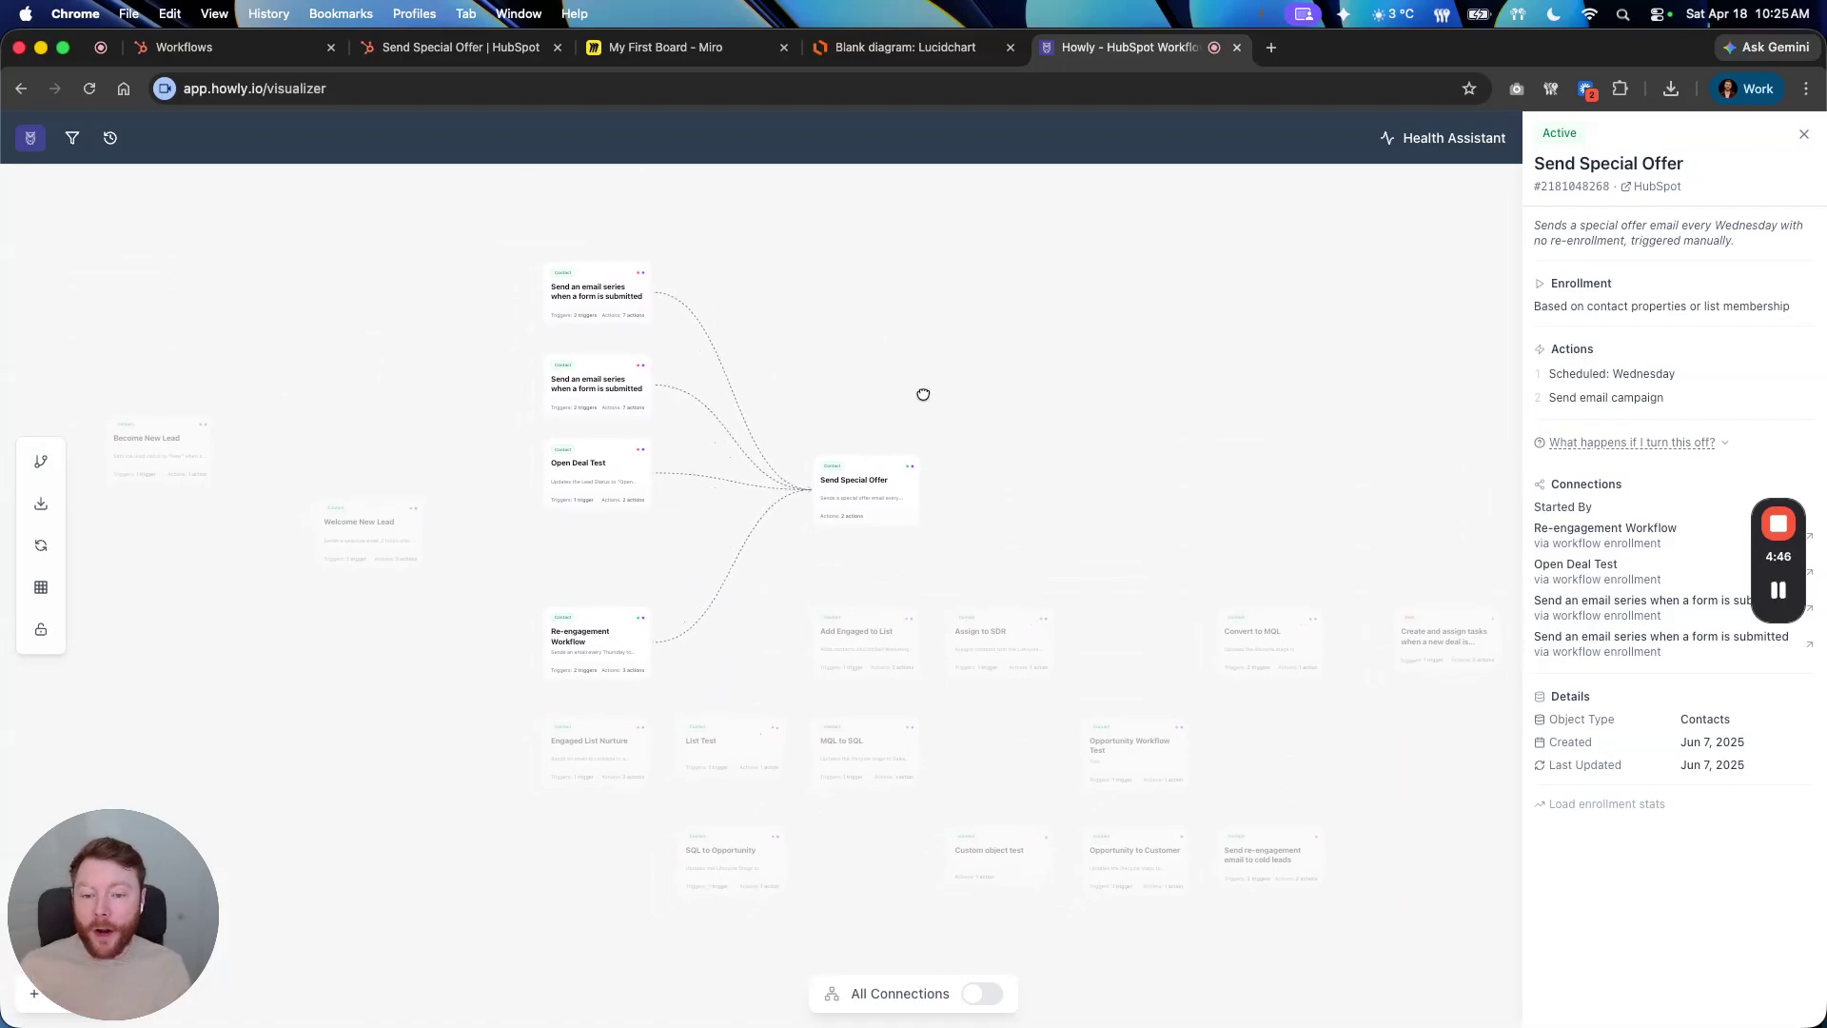
pyautogui.click(372, 550)
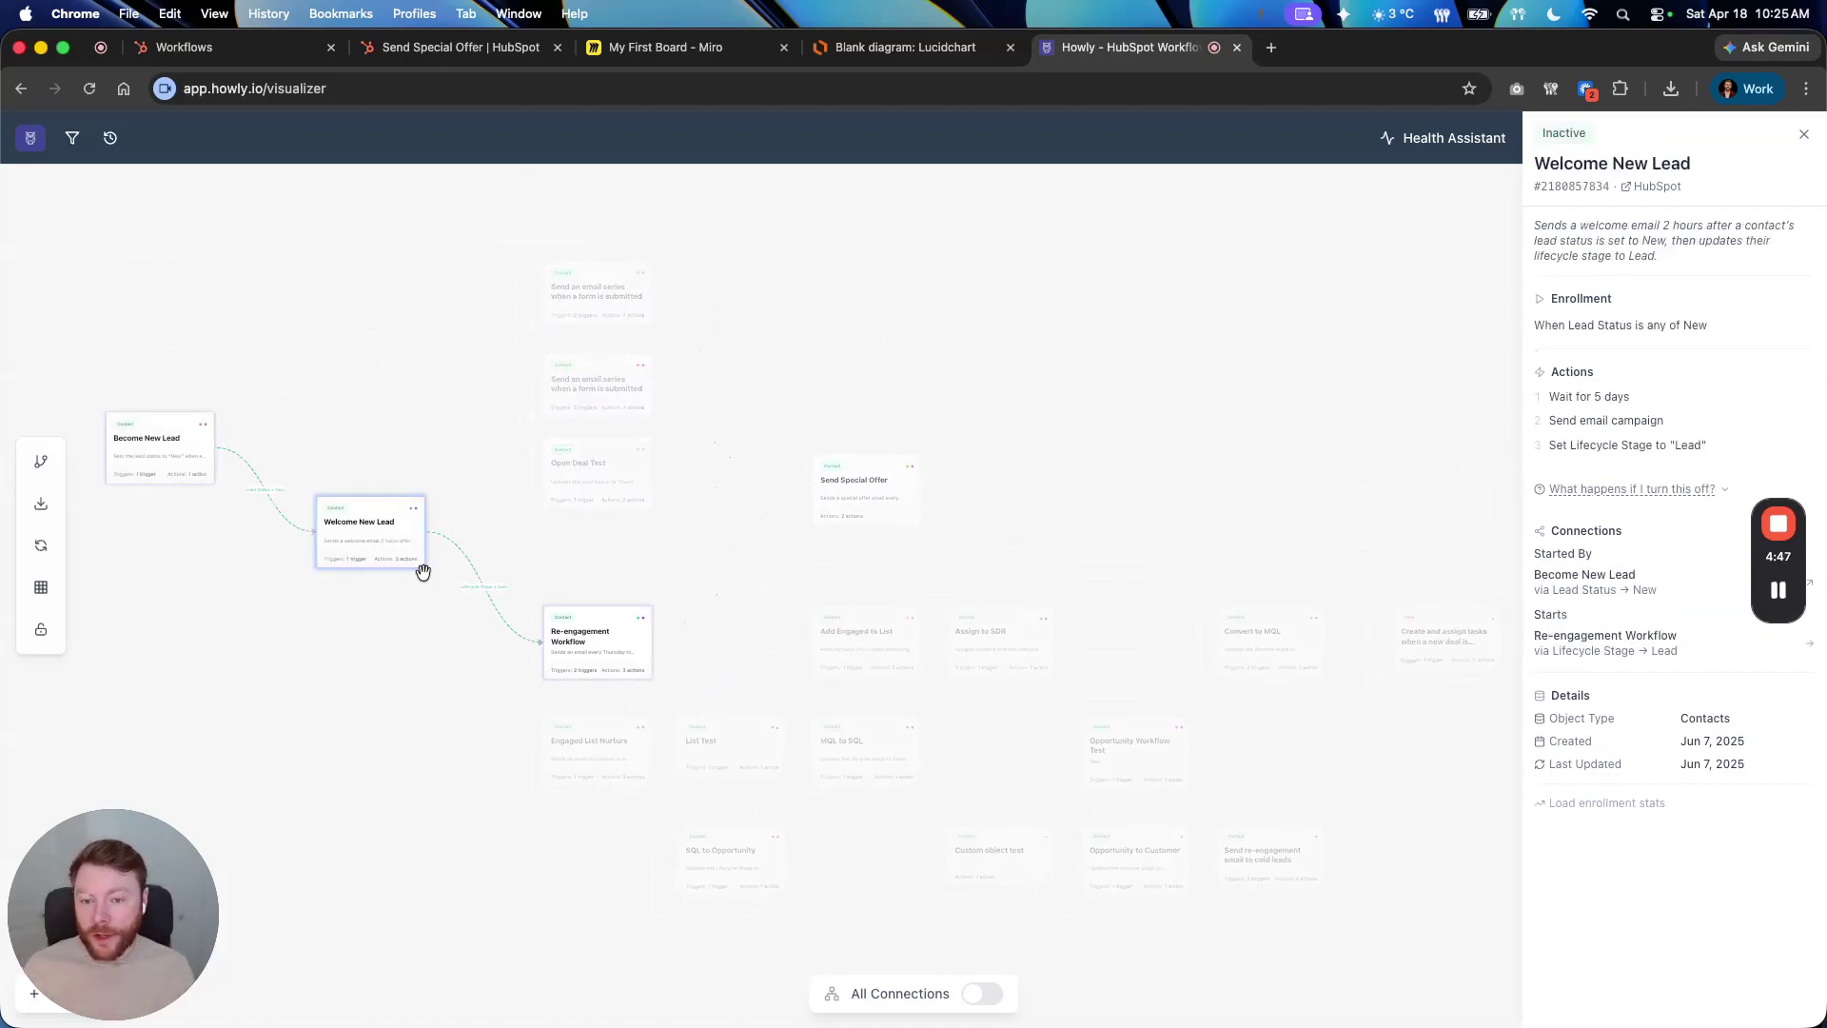
pyautogui.click(894, 495)
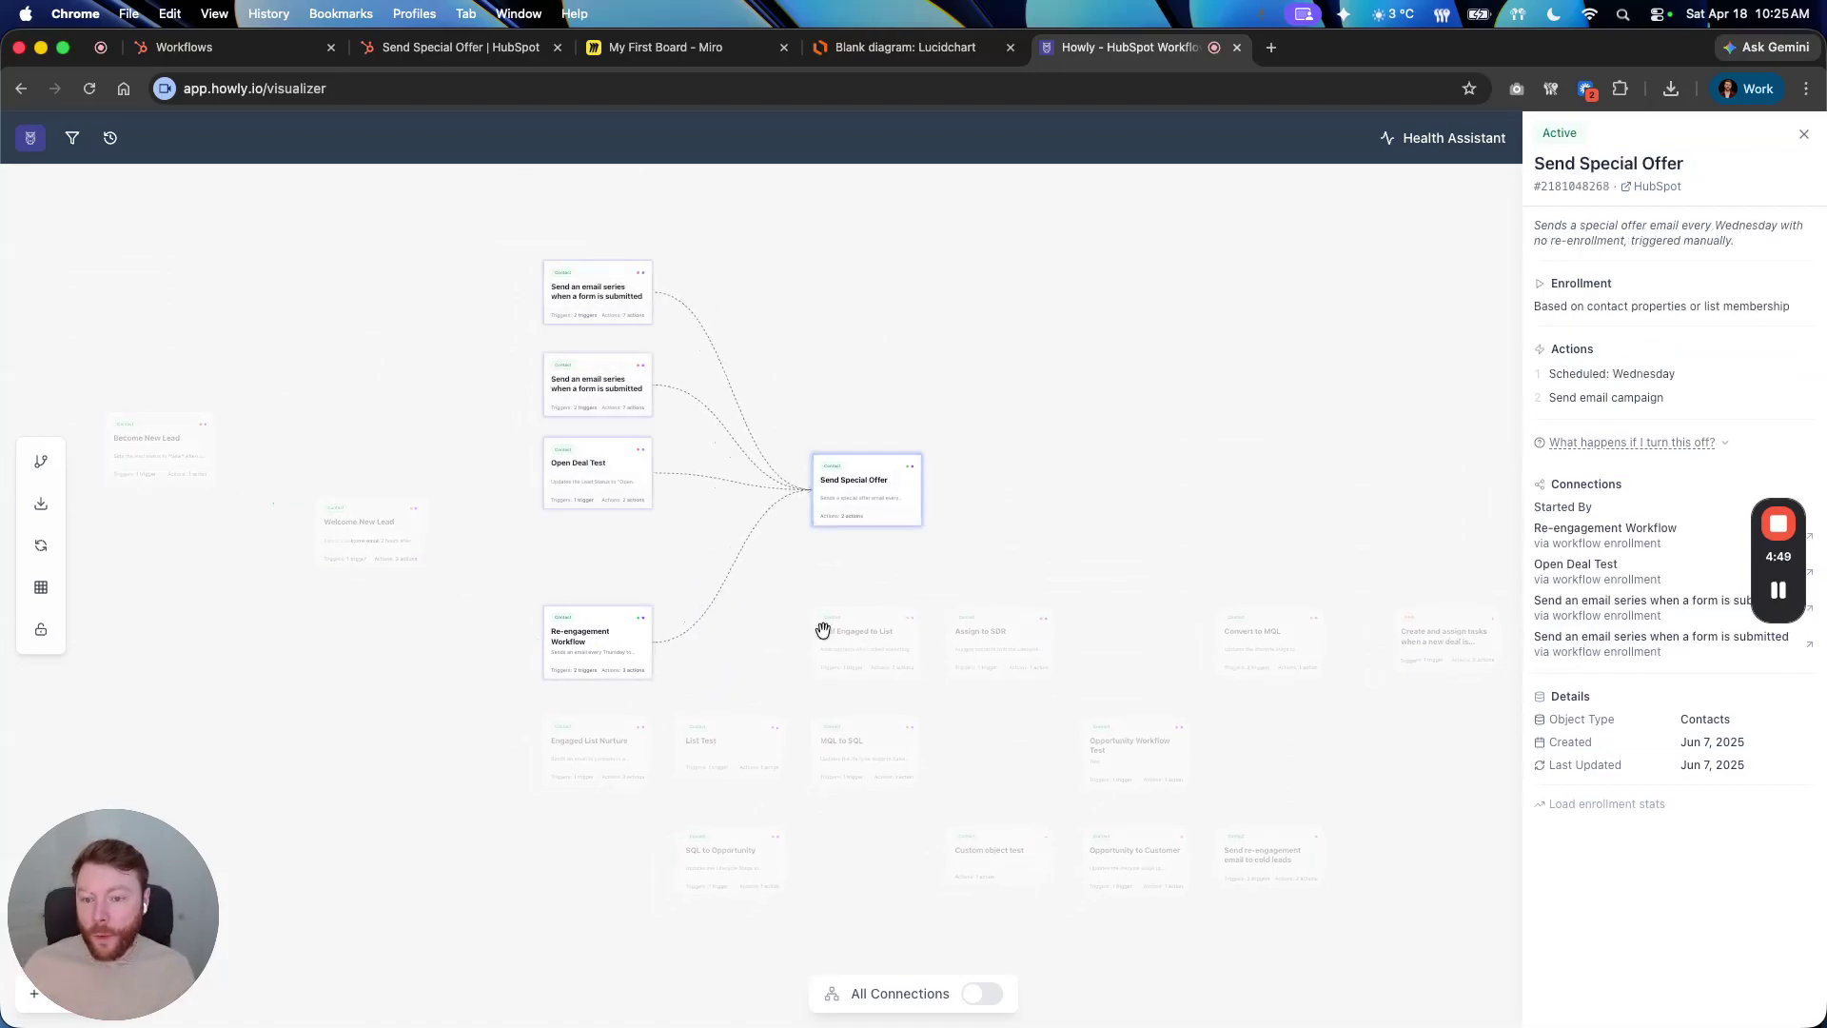
# Show all workflow connections and move Add Engaged to List below and to the left of Engaged List Nurture
pyautogui.click(1001, 994)
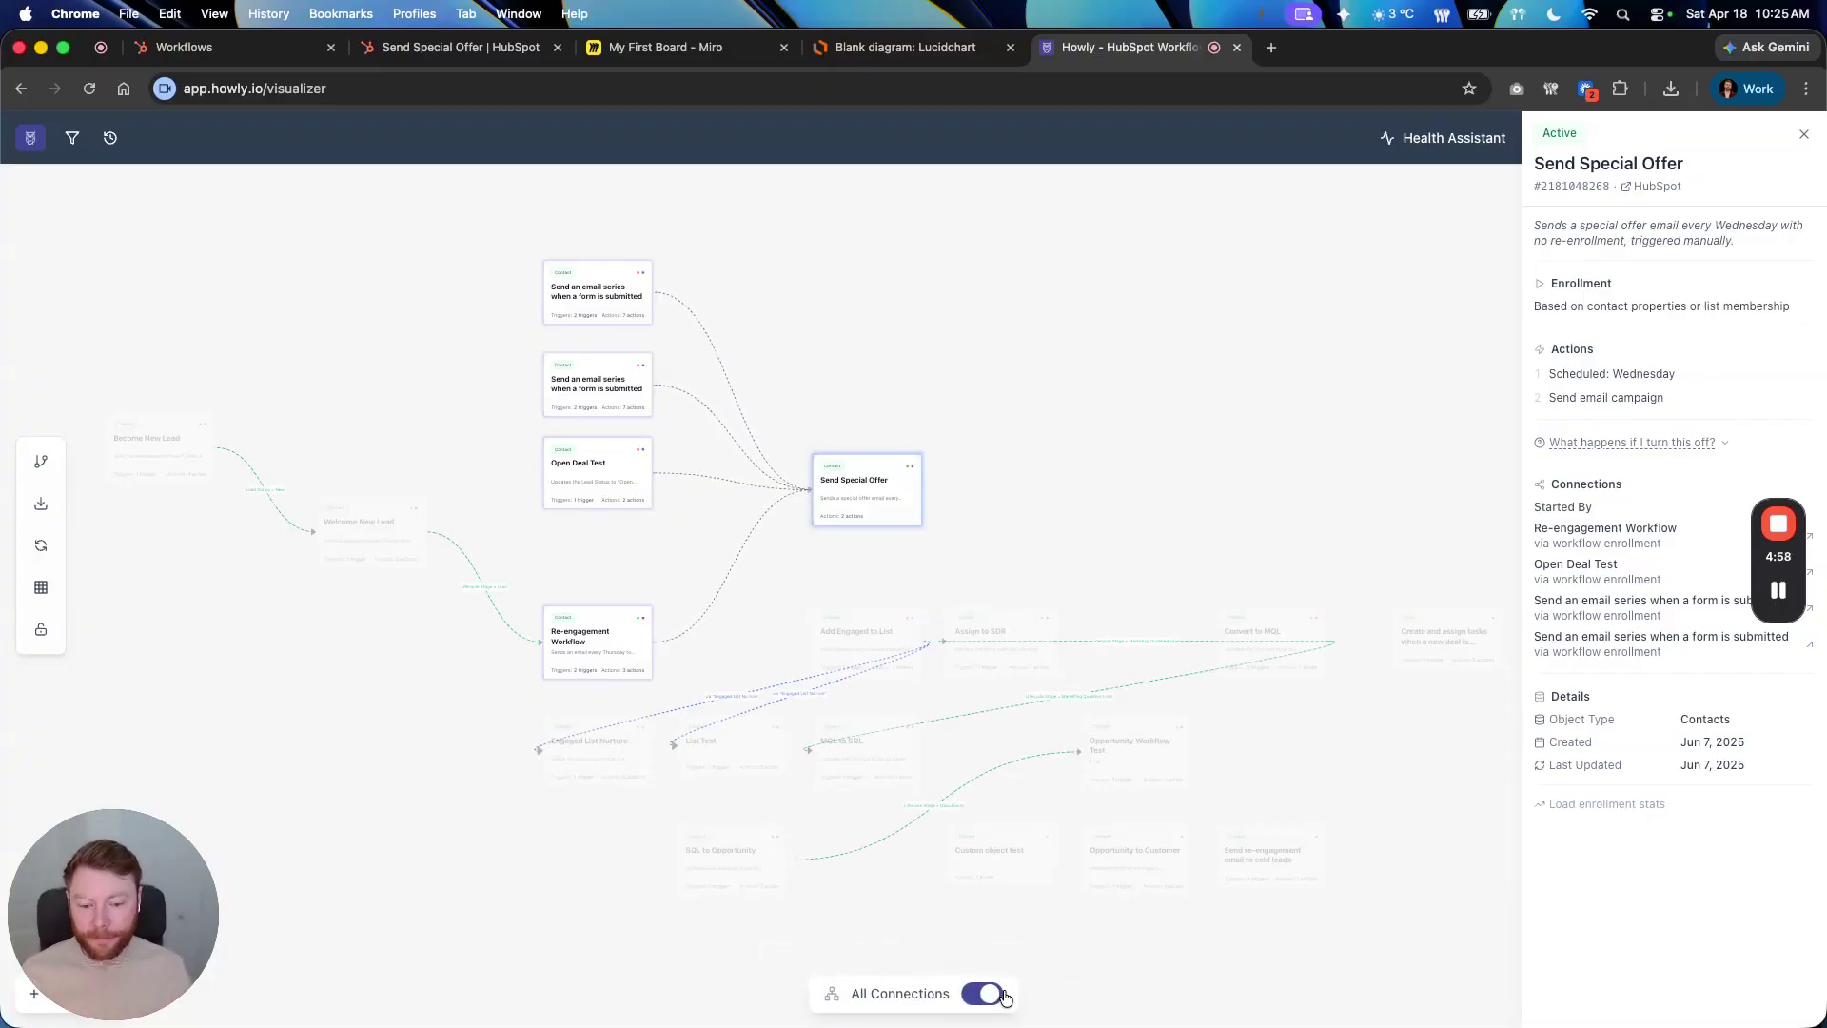
pyautogui.scroll(-3, 457, 680)
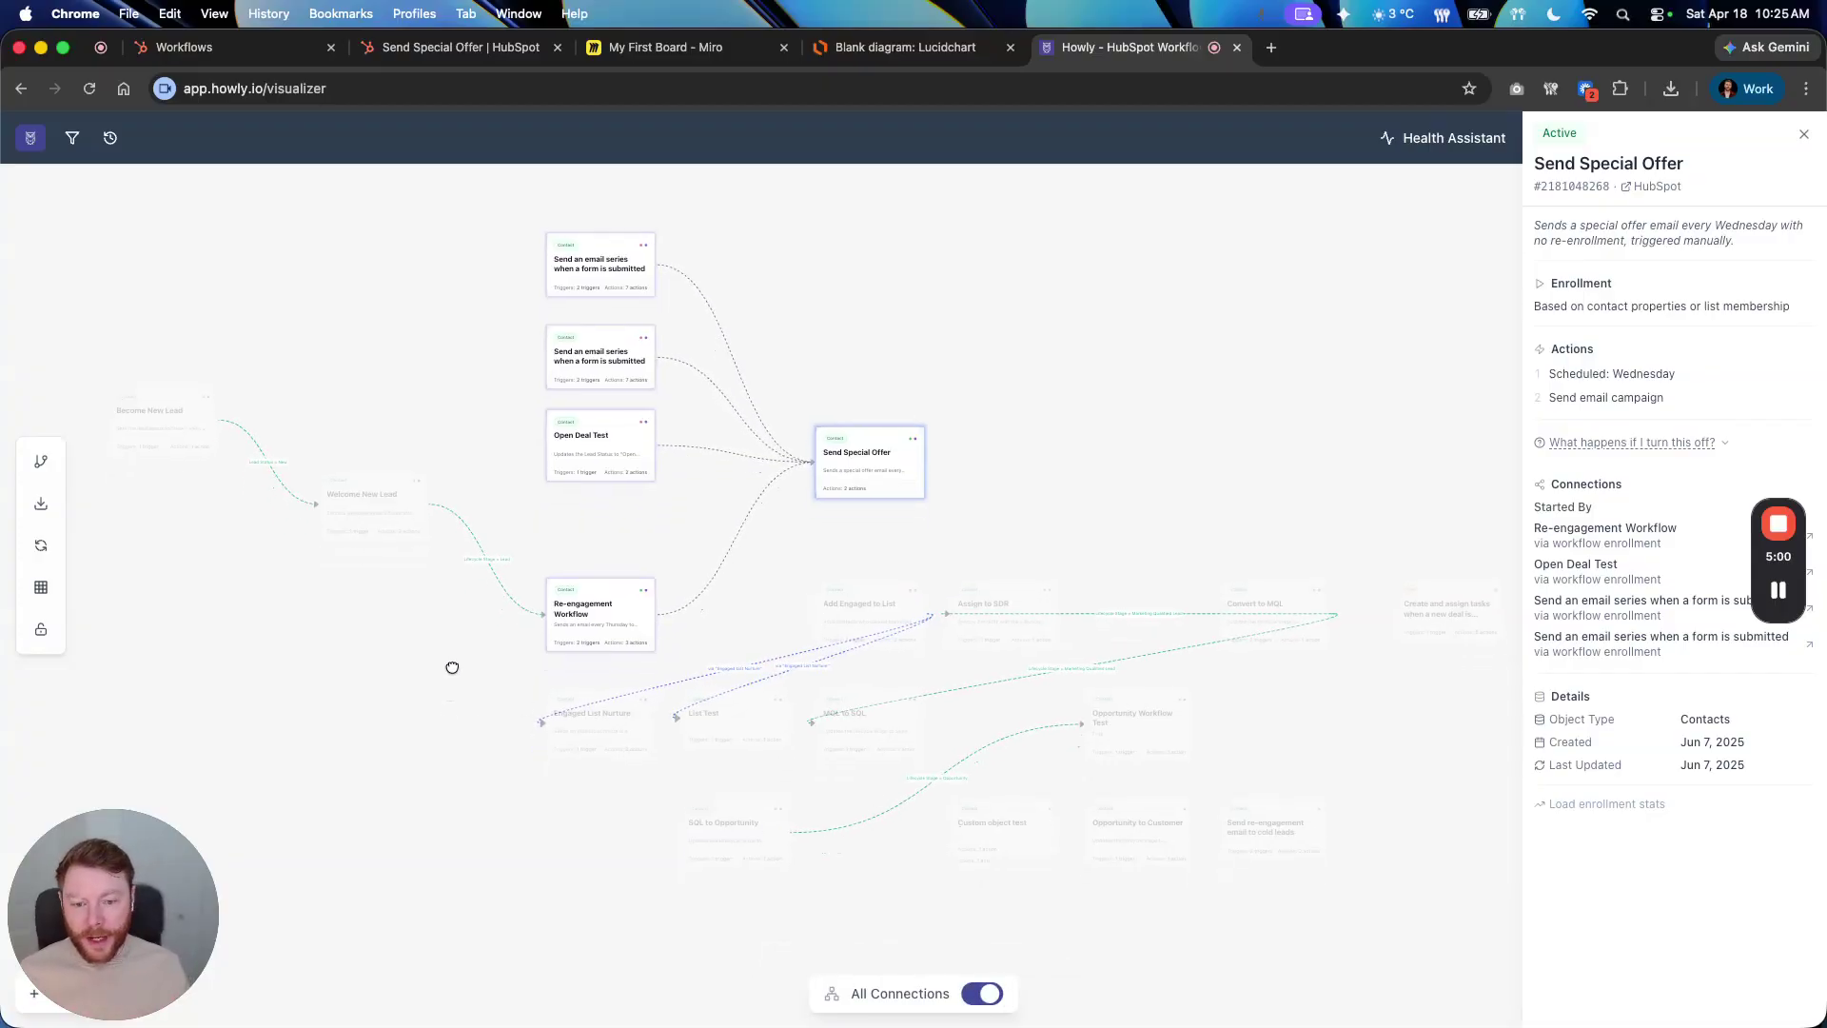
pyautogui.moveTo(848, 591); pyautogui.dragTo(395, 738)
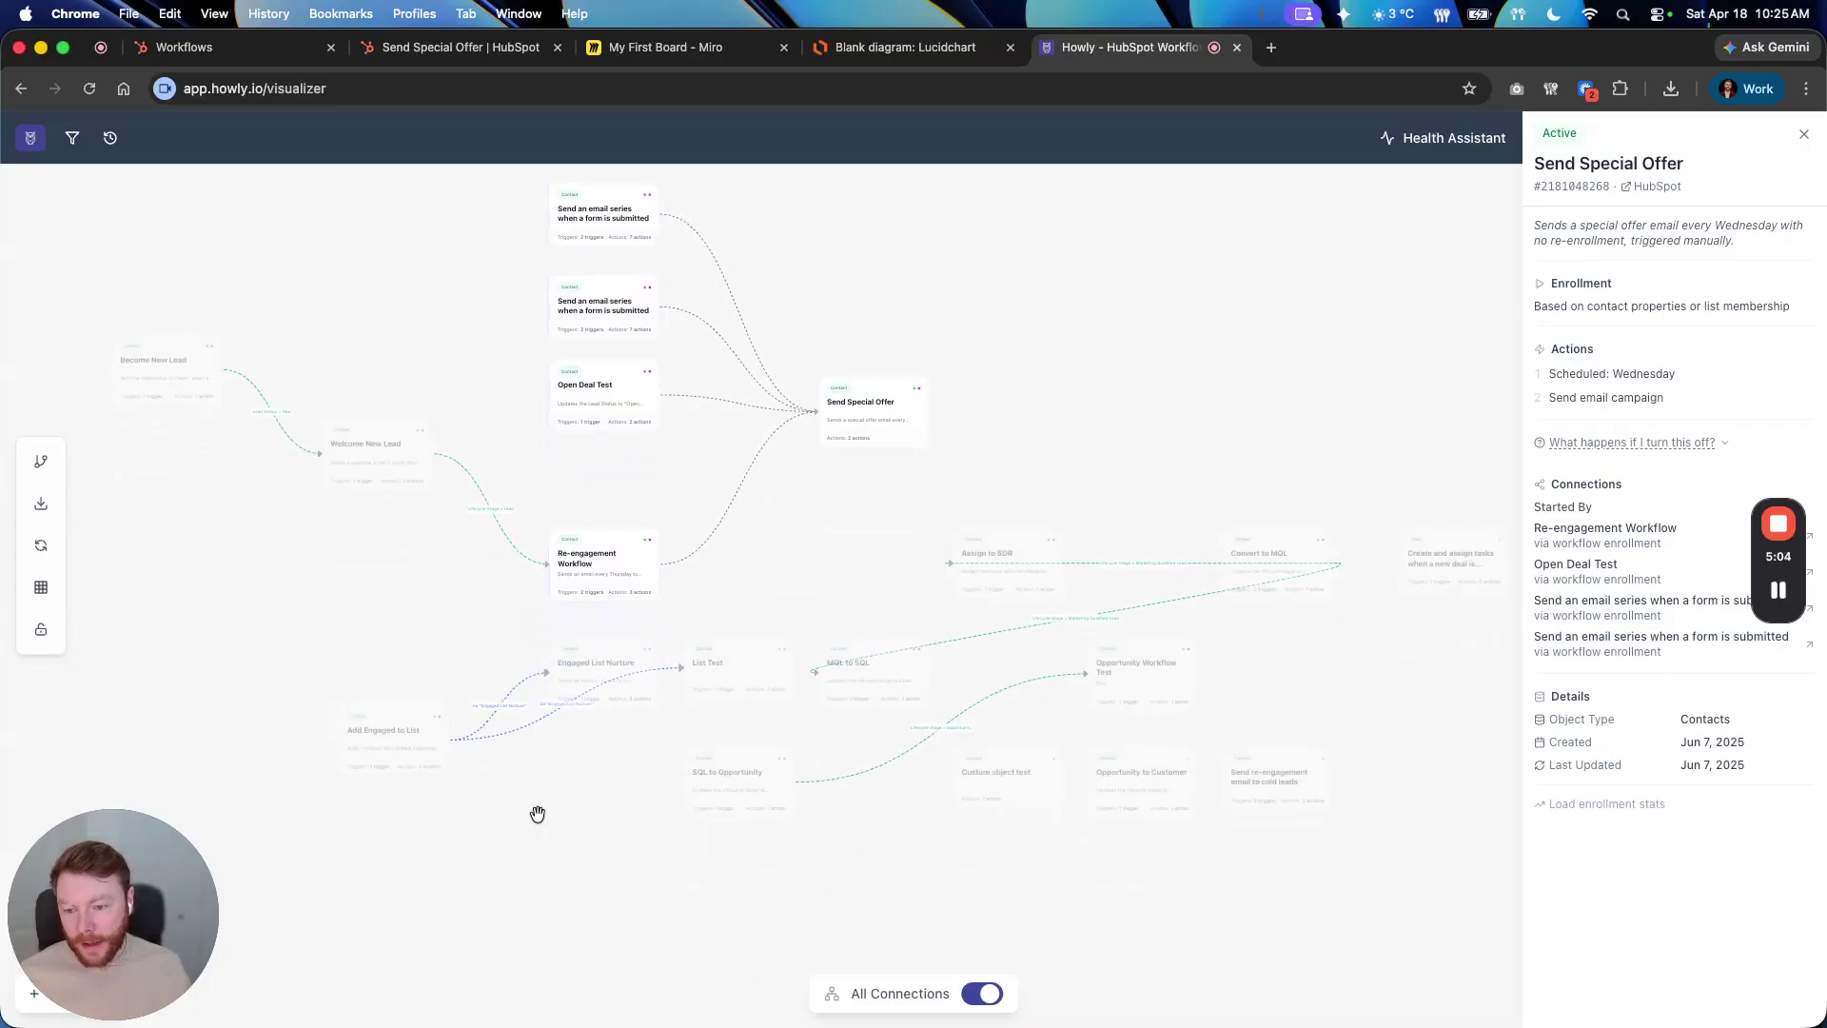
# Inspect the connection labels up close, including Re-engagement Workflow's links, and highlight its "Enroll in another workflow" action in the details
pyautogui.scroll(10, 502, 709)
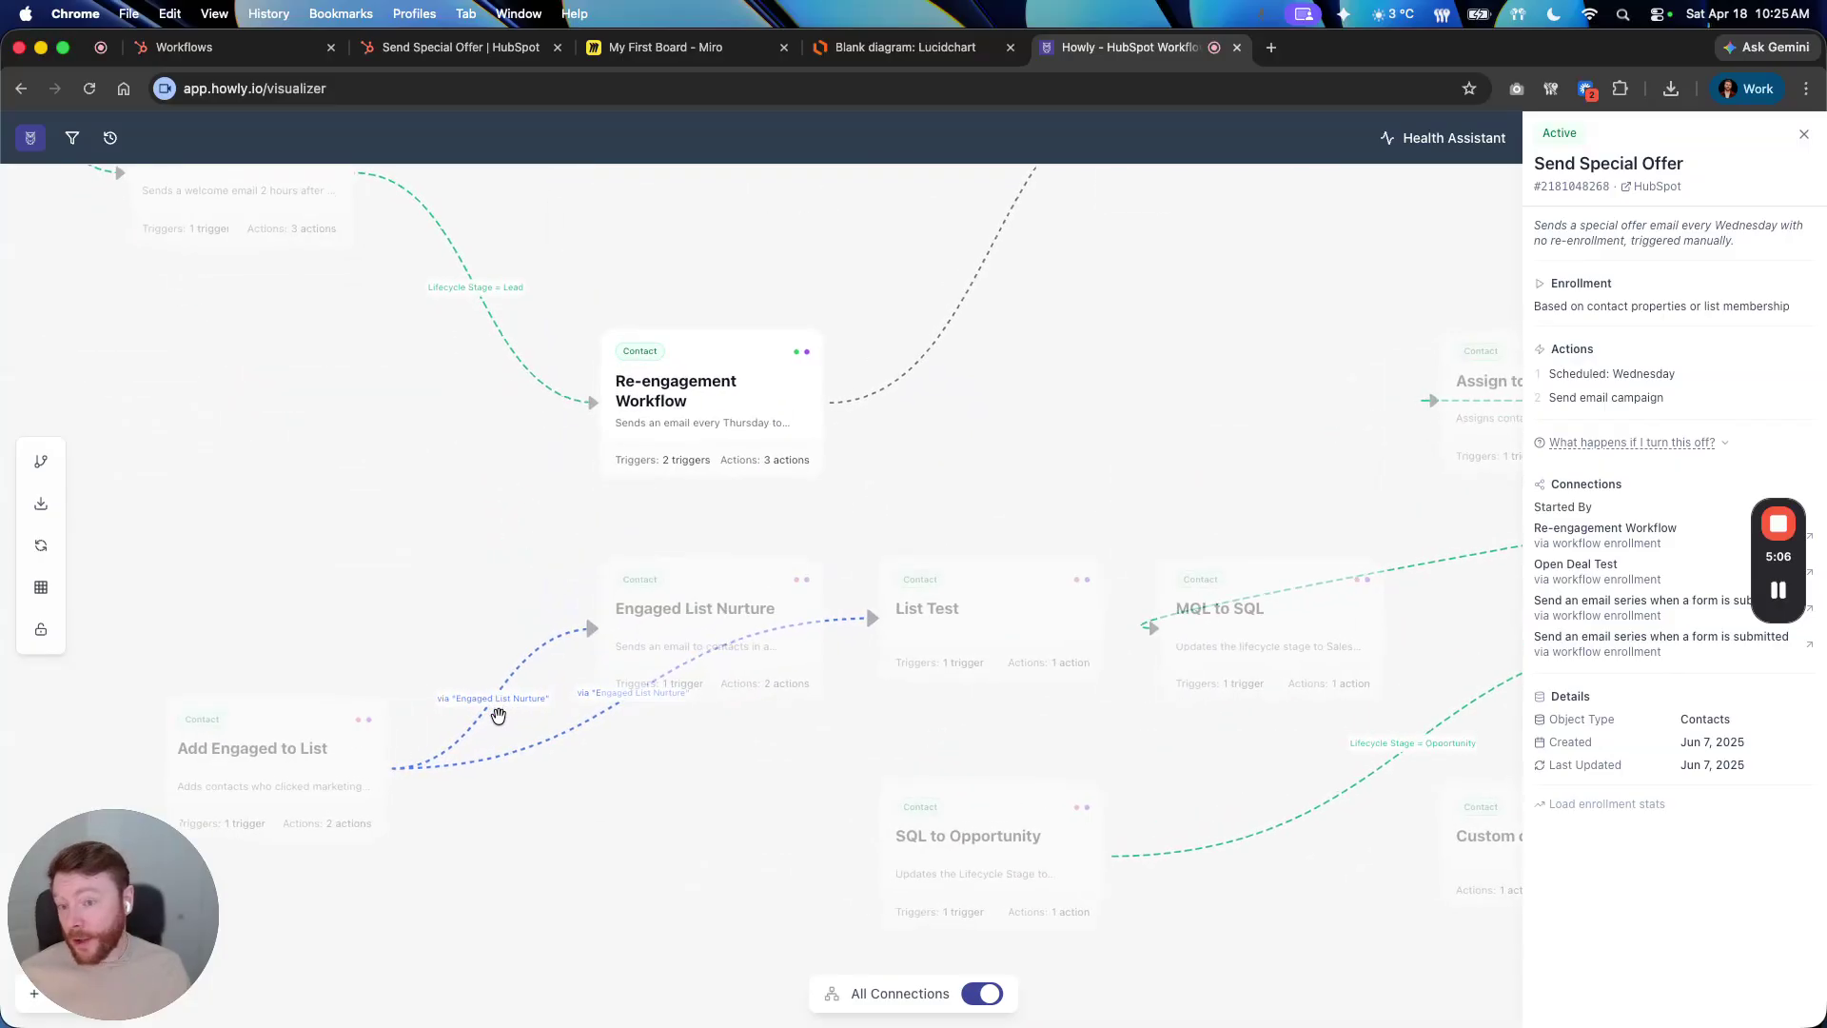
pyautogui.scroll(2, 491, 720)
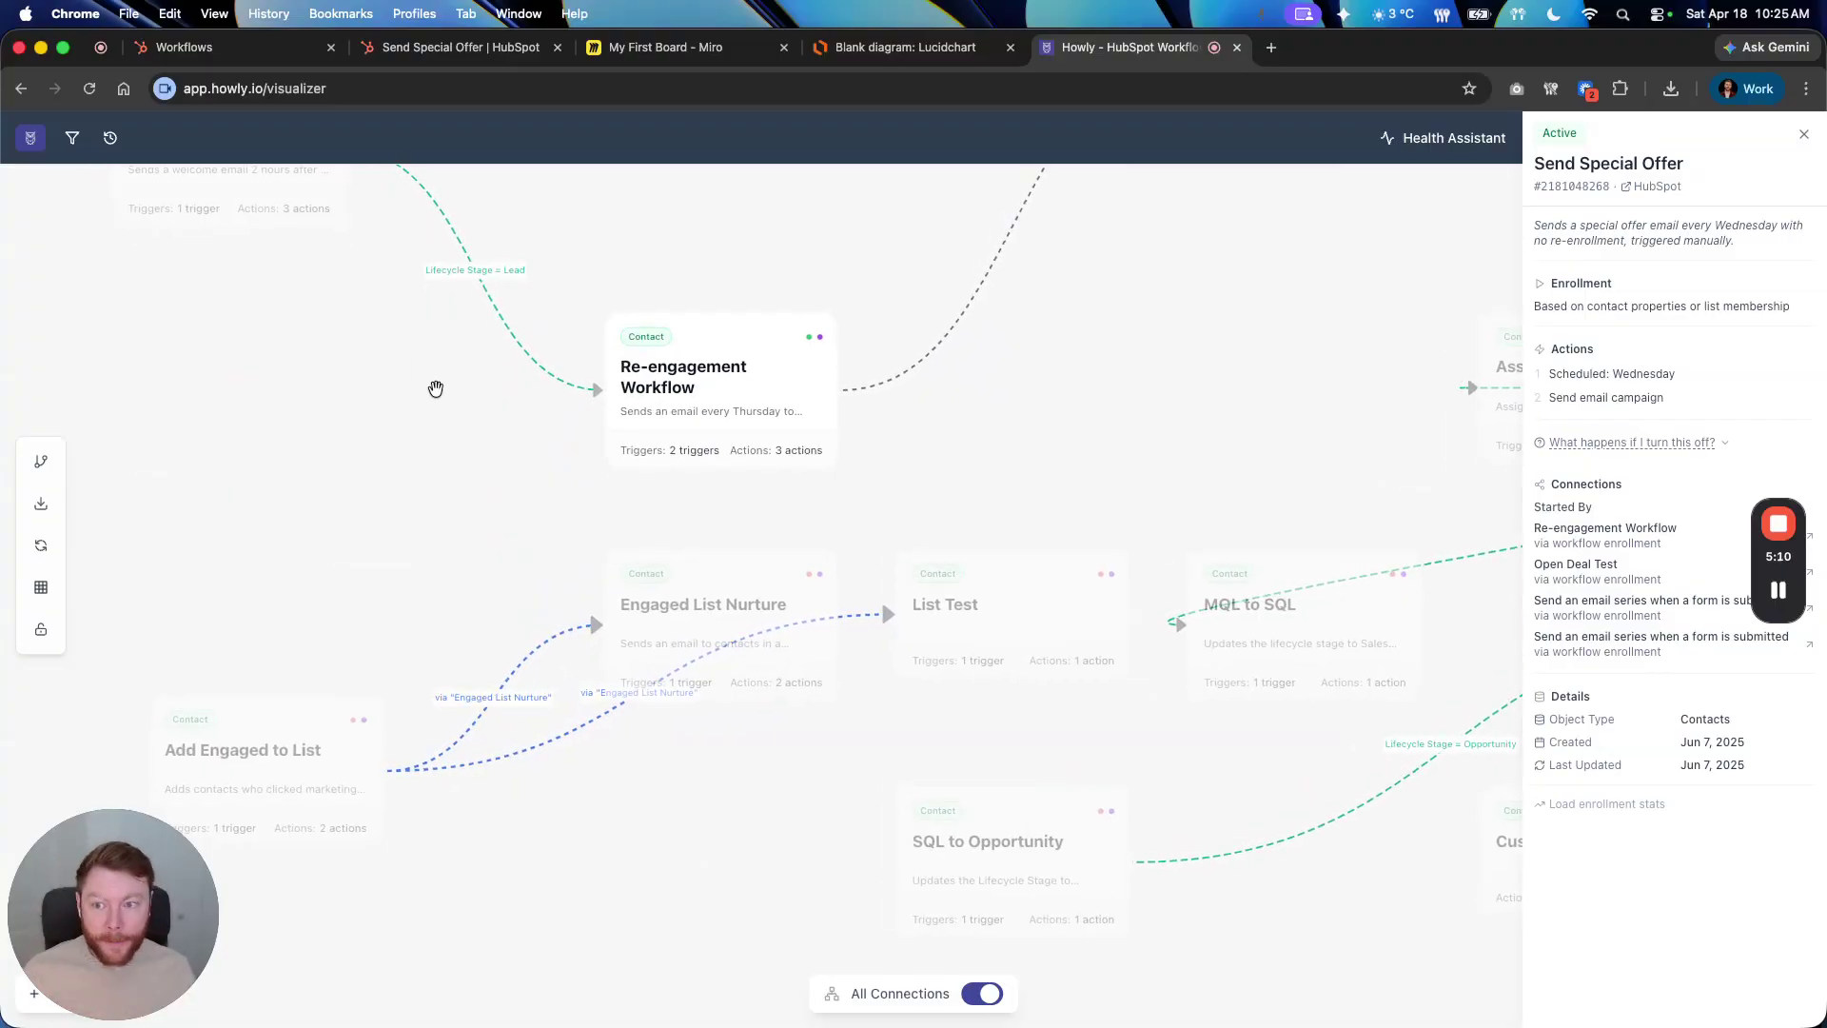
pyautogui.scroll(3, 471, 347)
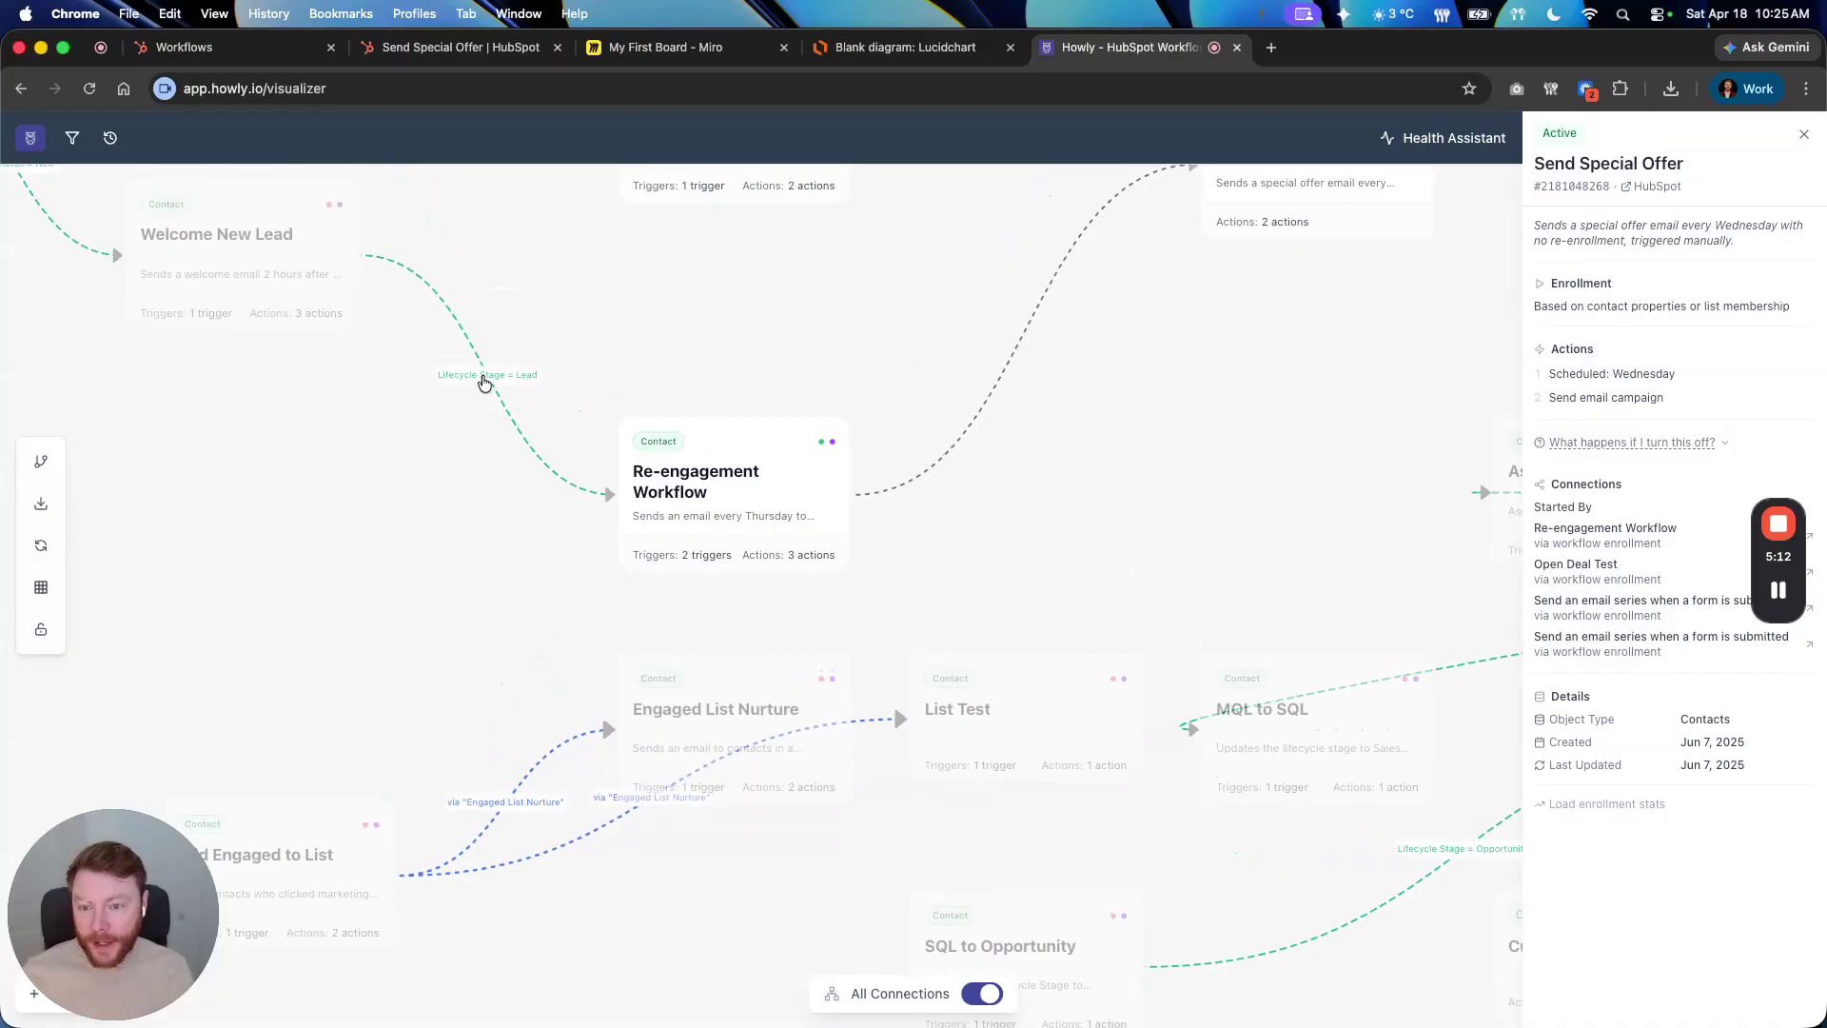
pyautogui.hscroll(3, 857, 523)
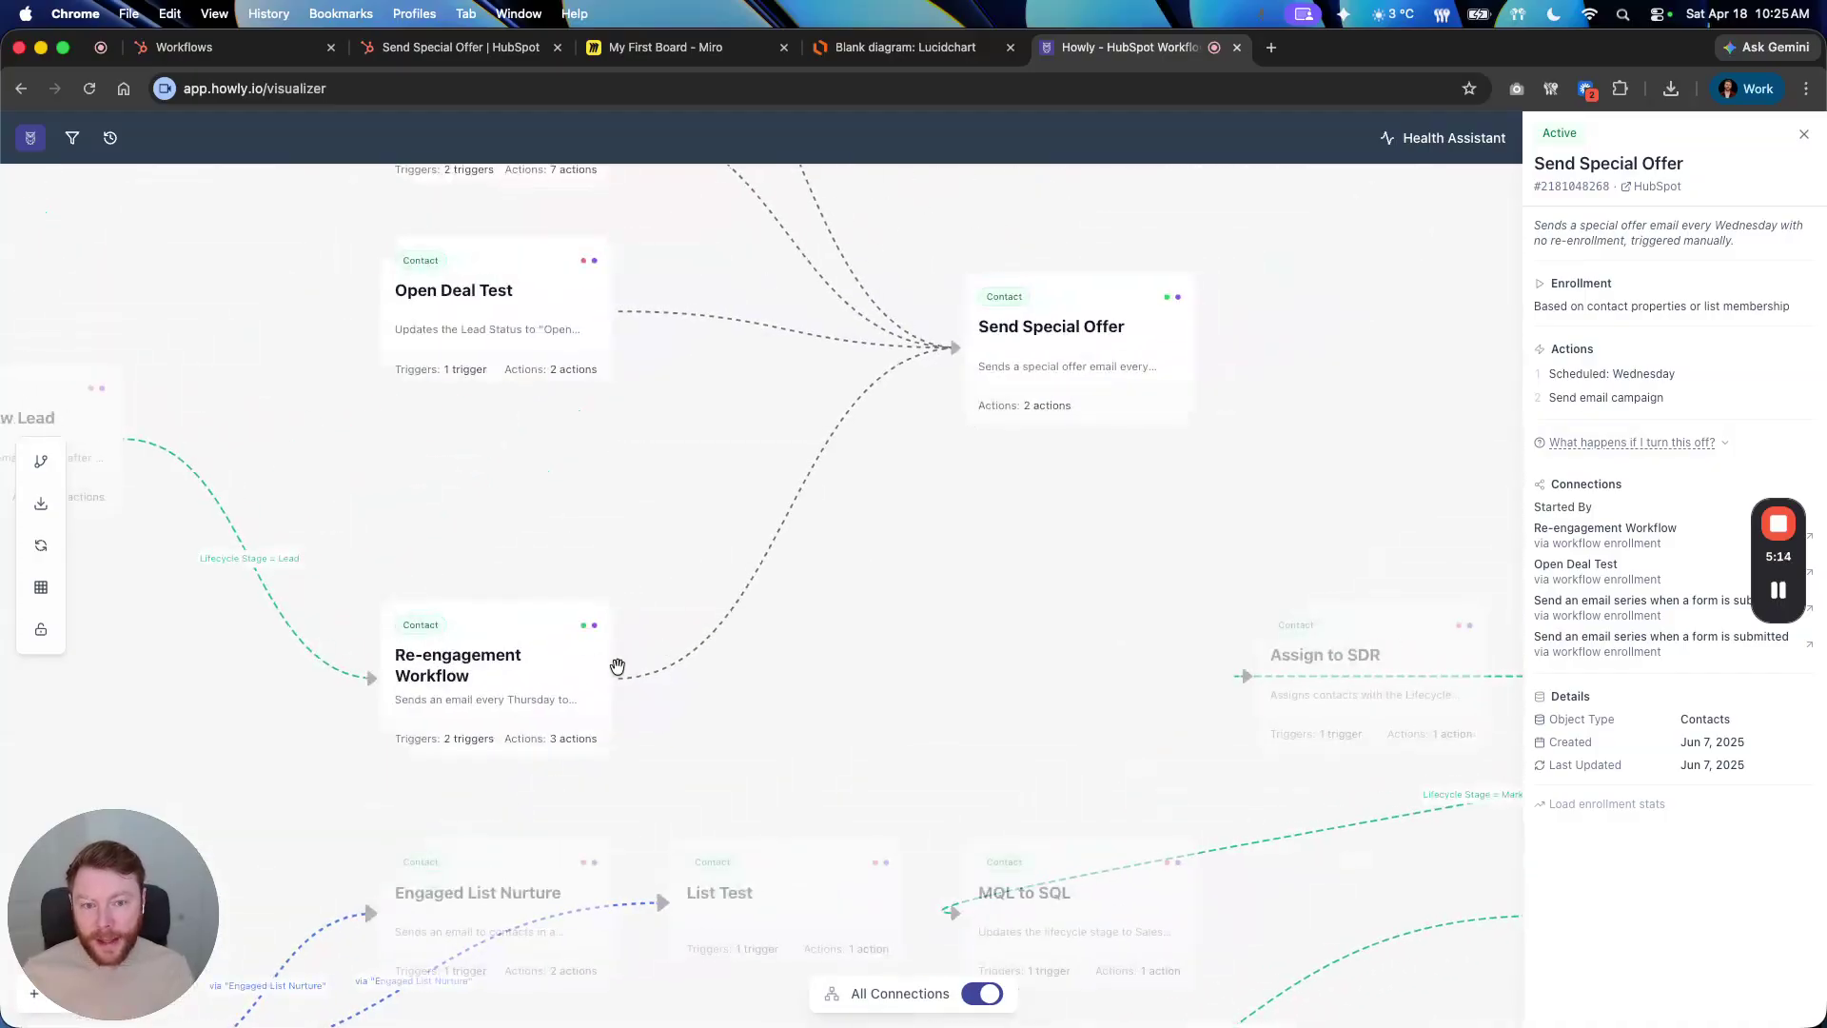
pyautogui.click(555, 693)
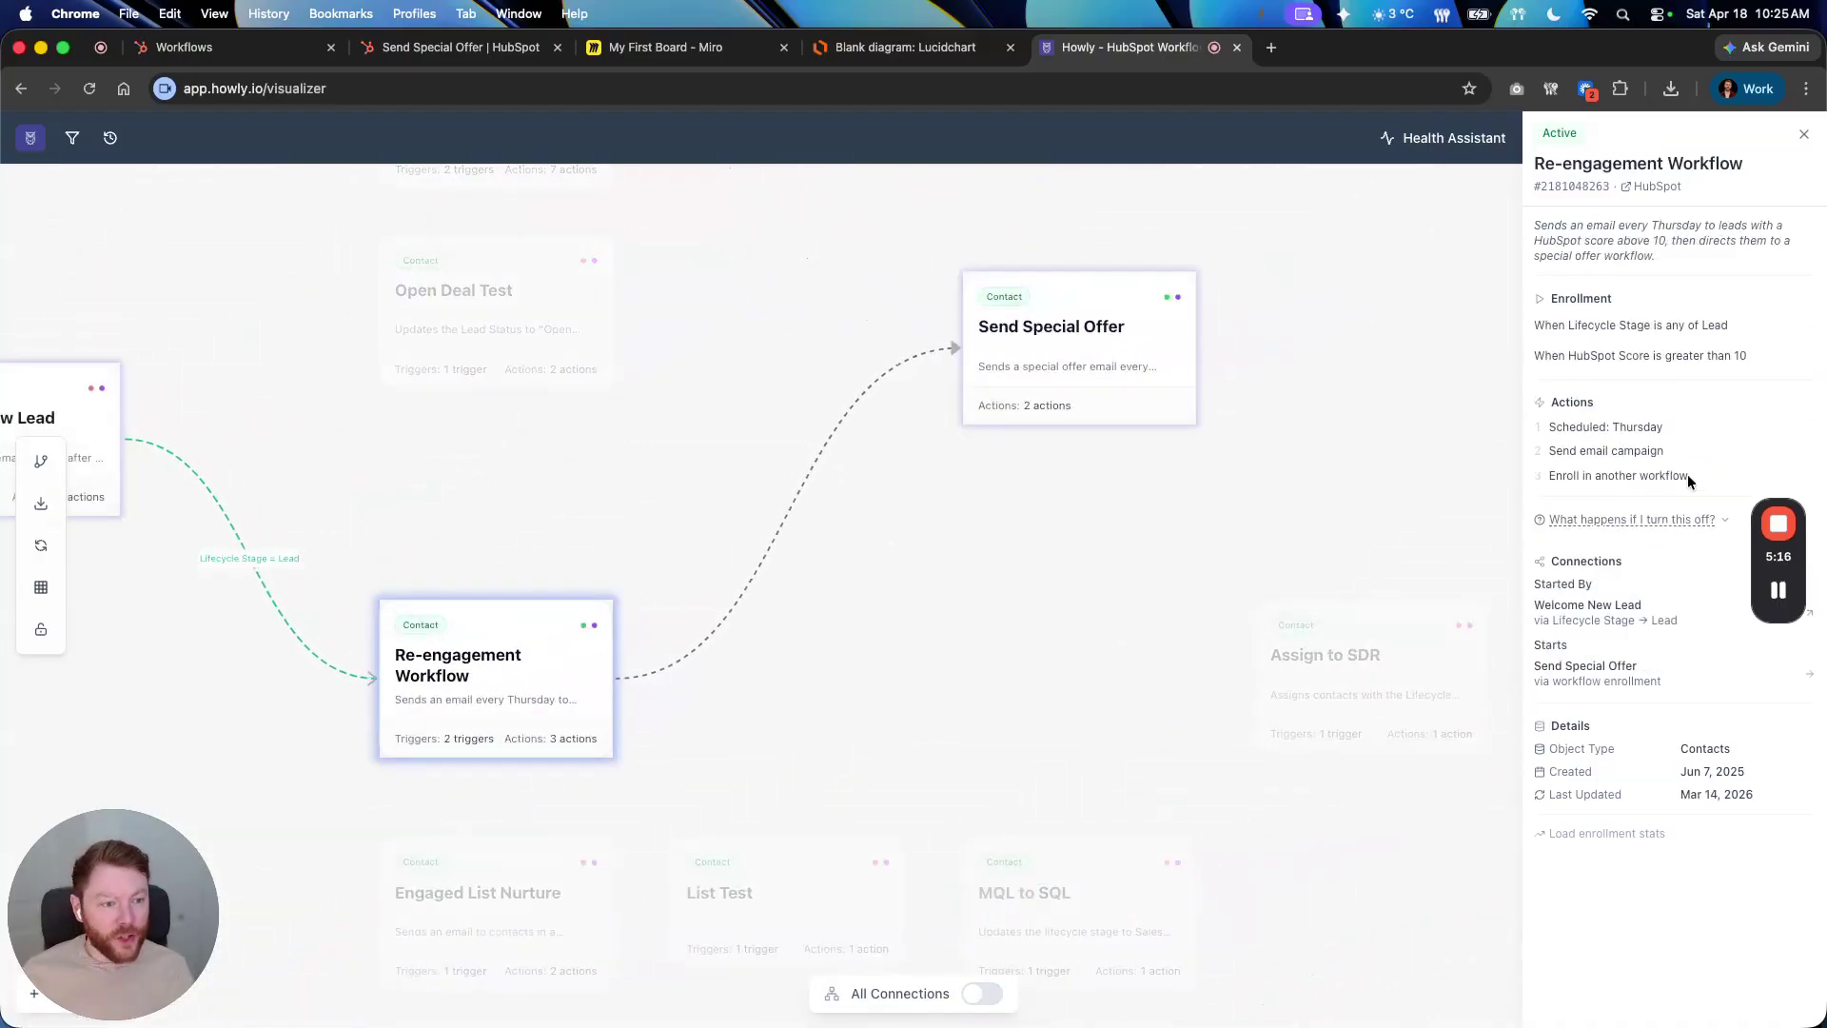
pyautogui.moveTo(1691, 472); pyautogui.dragTo(1558, 477)
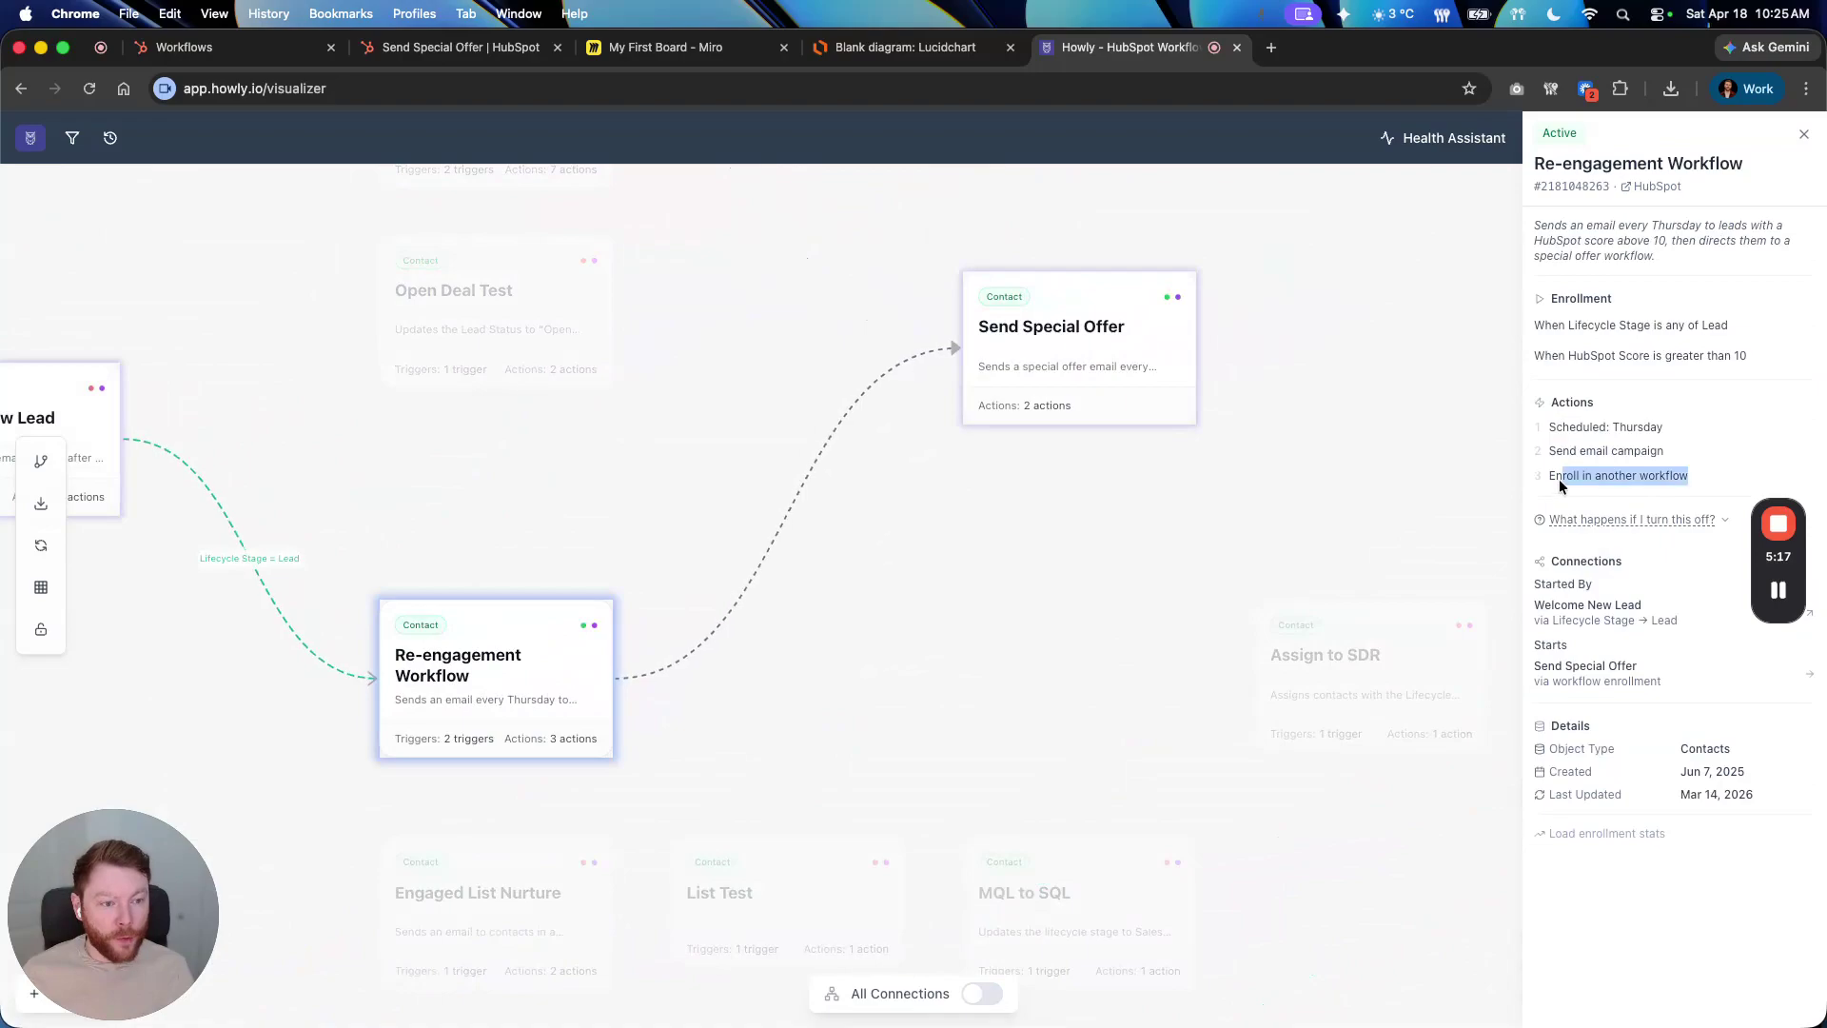
# Inspect the workflows that start Send Special Offer and show all workflow connections on the map again
pyautogui.click(1087, 355)
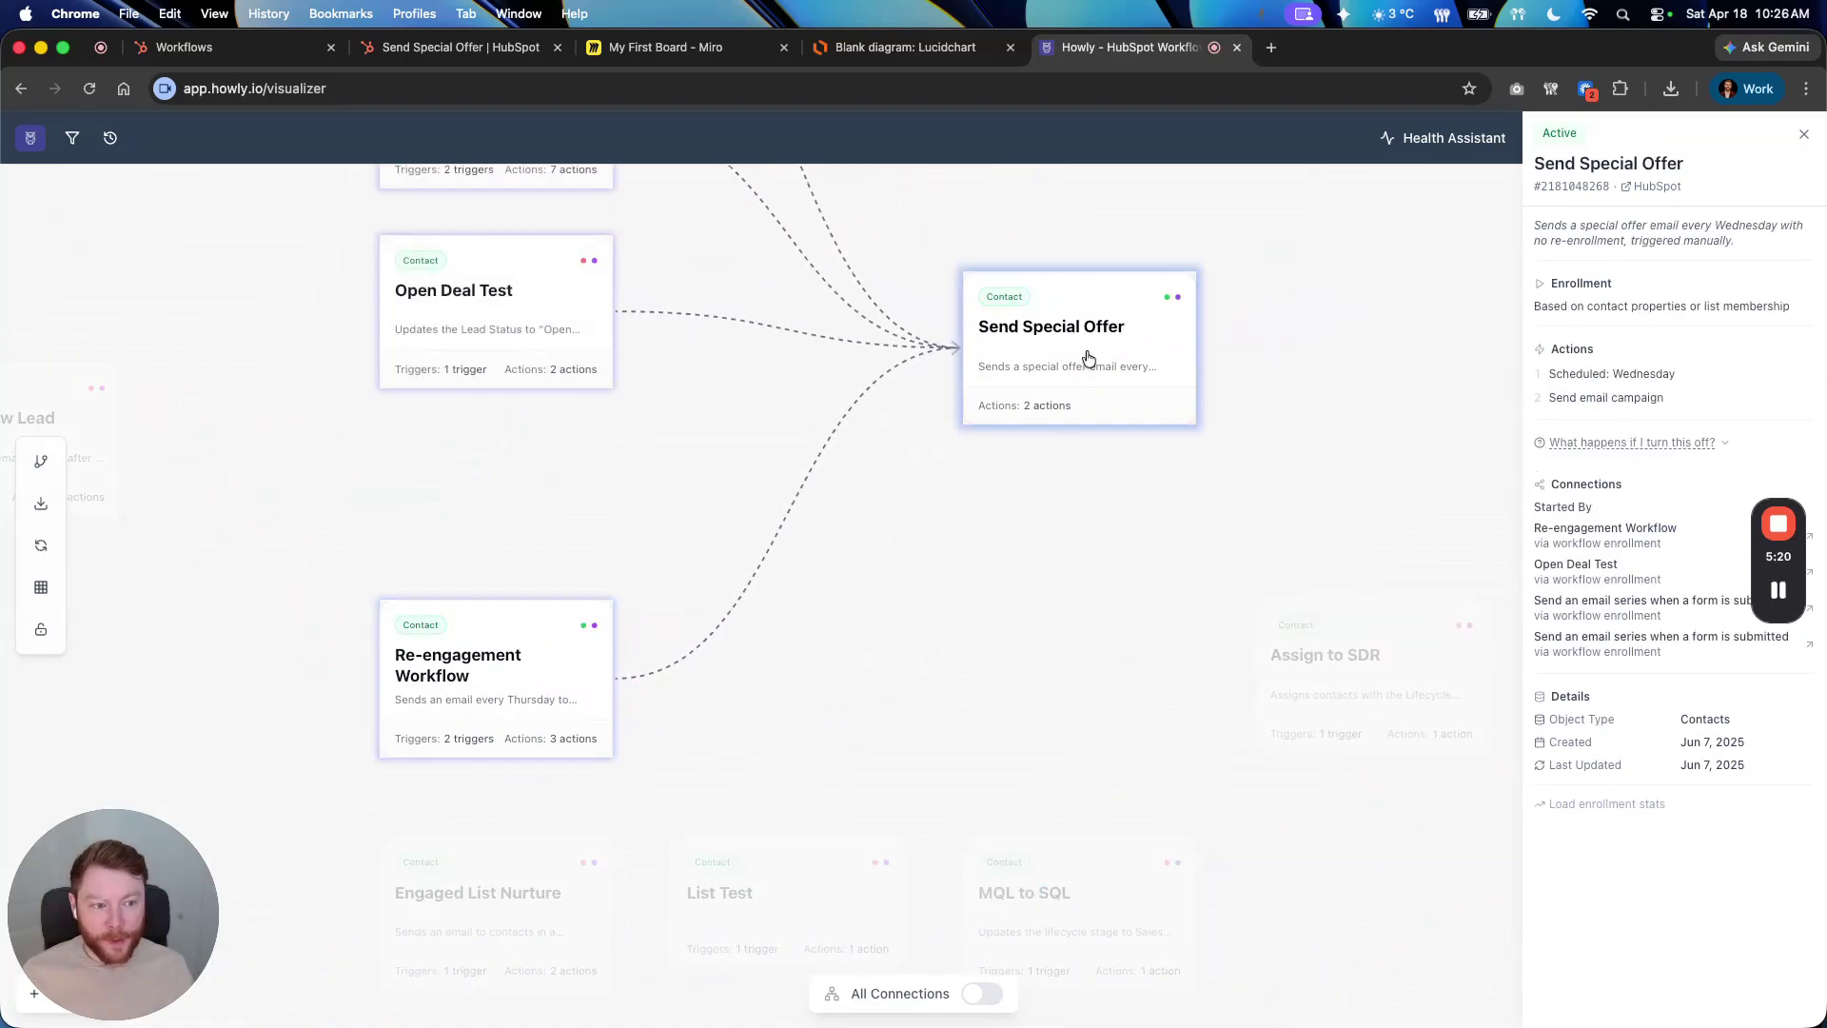
pyautogui.click(987, 526)
pyautogui.click(984, 995)
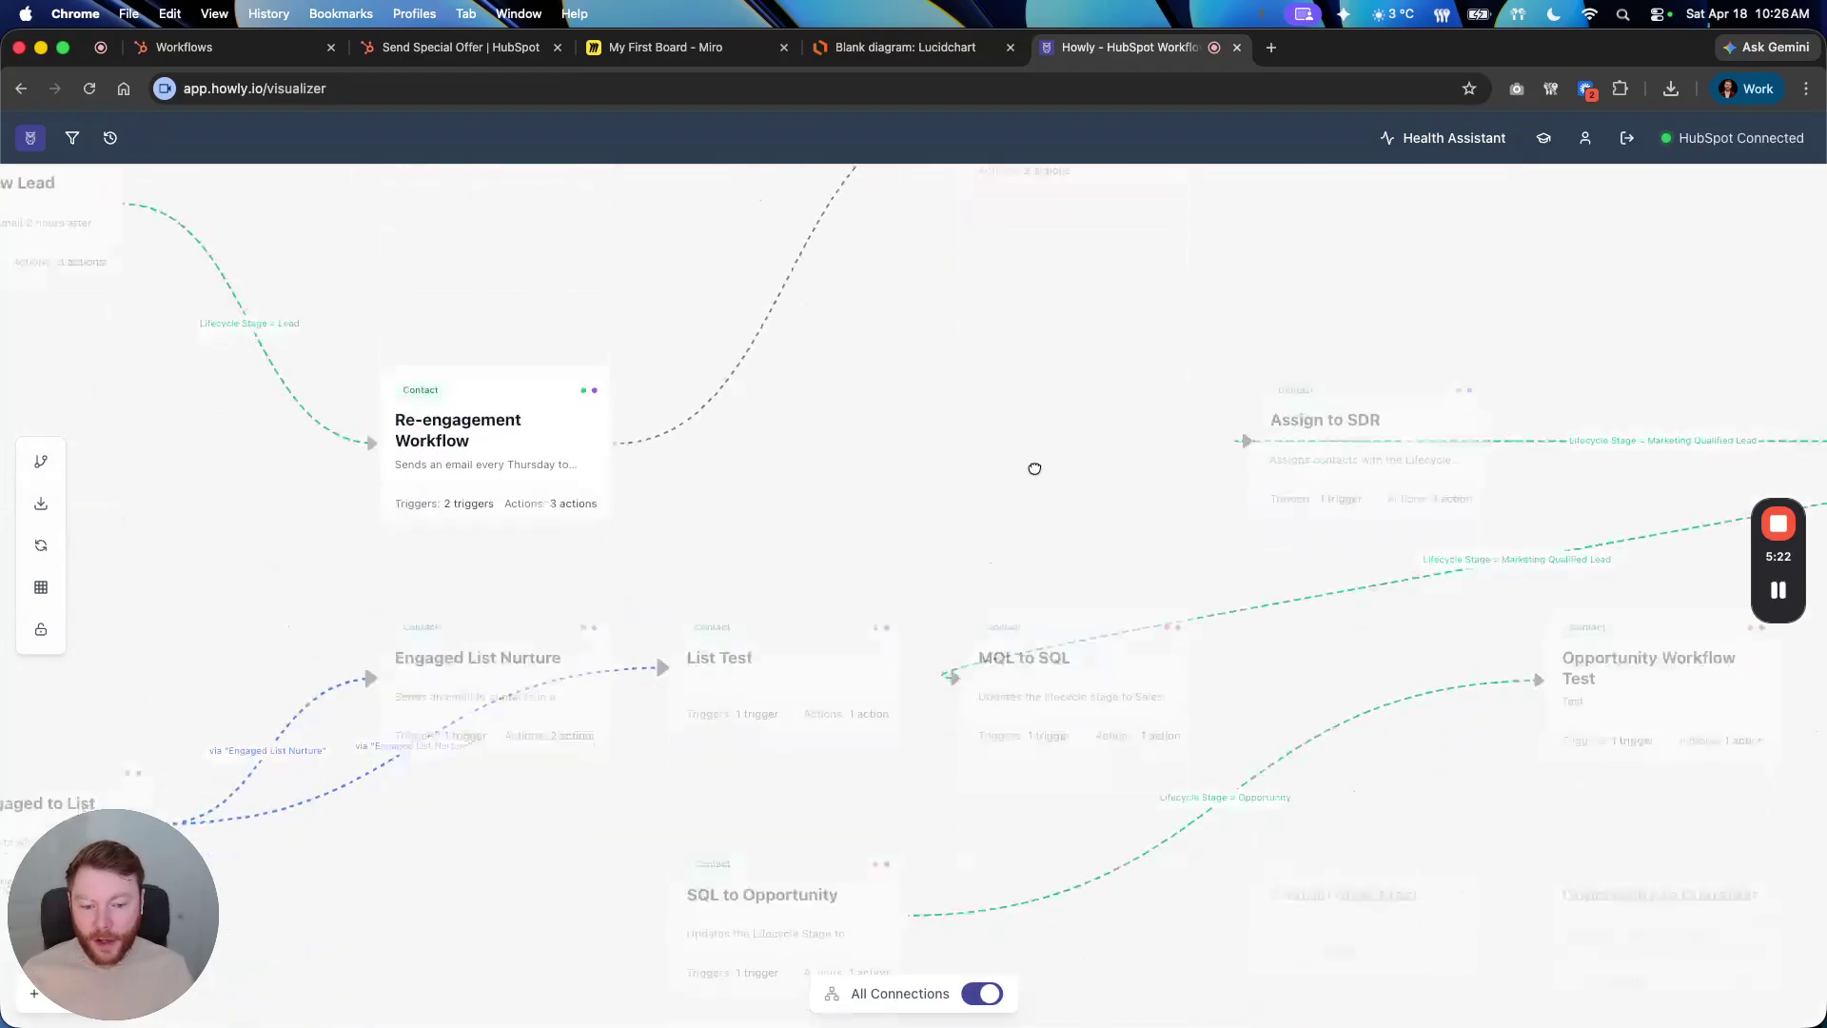
# Place Convert to MQL above Become New Lead and stack Assign to SDR and MQL to SQL just right of it
pyautogui.moveTo(1007, 694); pyautogui.dragTo(869, 832)
pyautogui.moveTo(1476, 595); pyautogui.dragTo(441, 276)
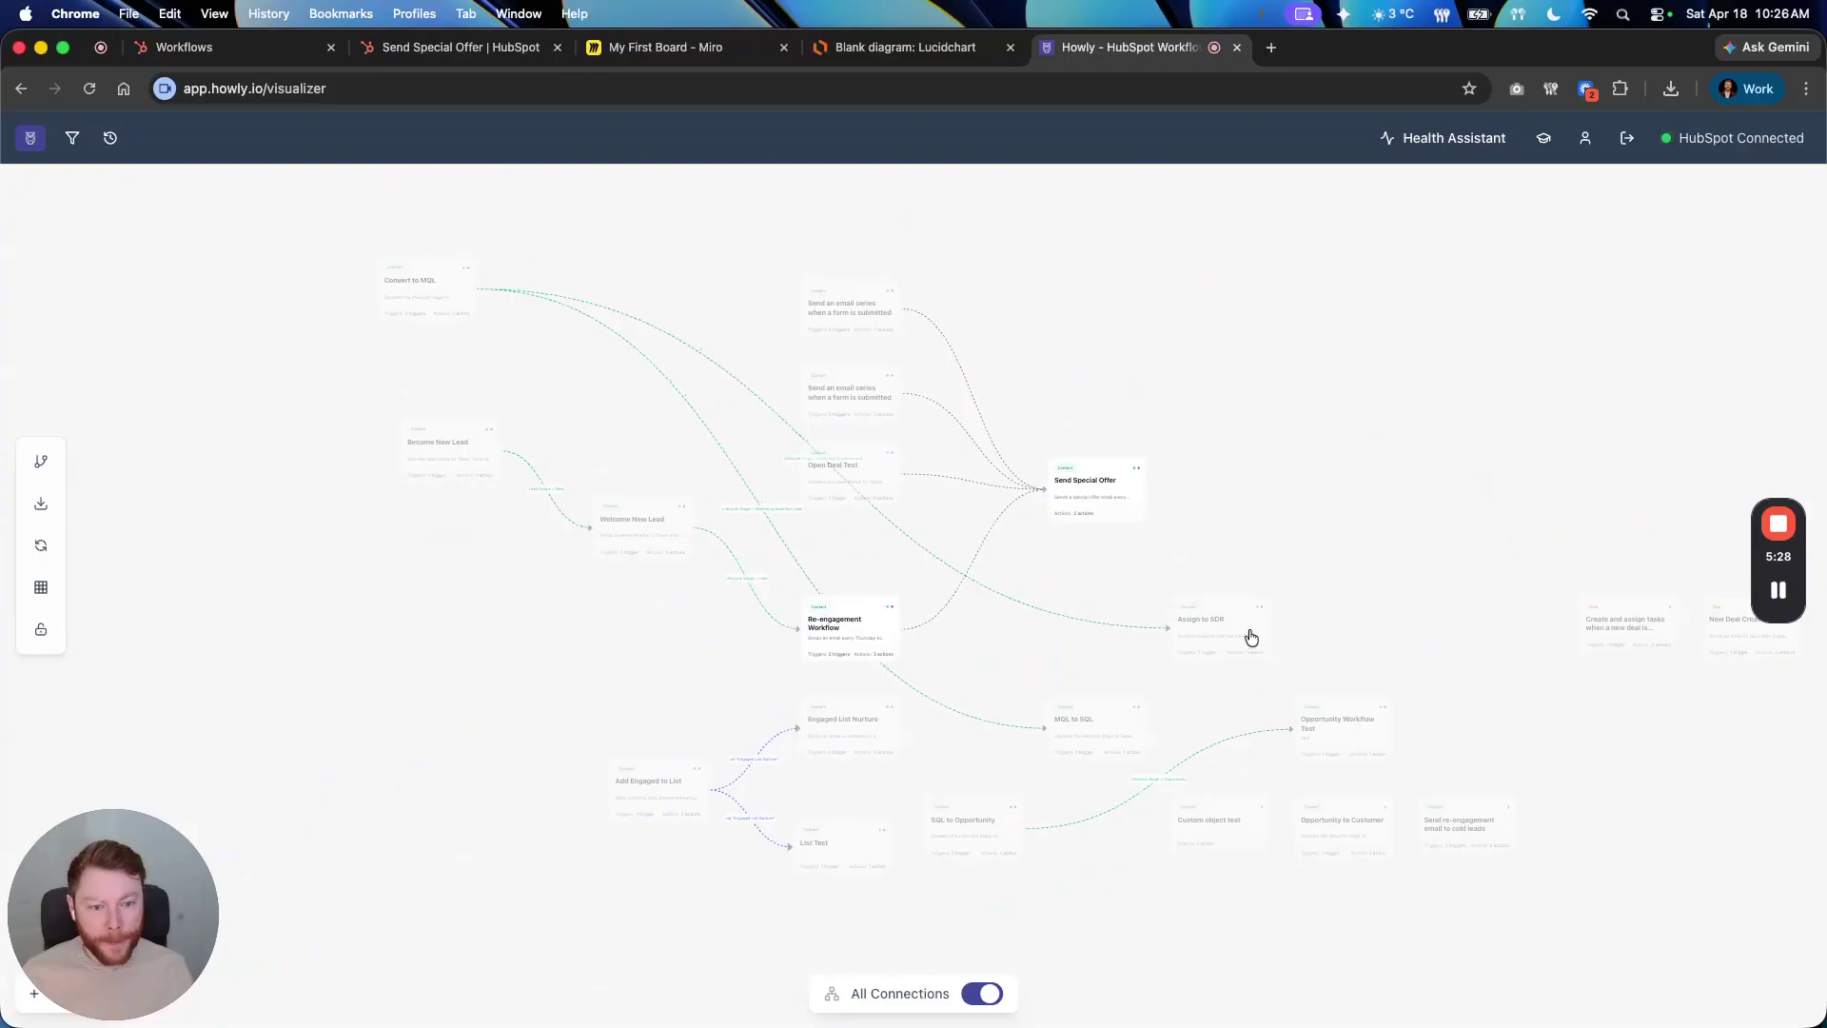
pyautogui.moveTo(1247, 631); pyautogui.dragTo(673, 208)
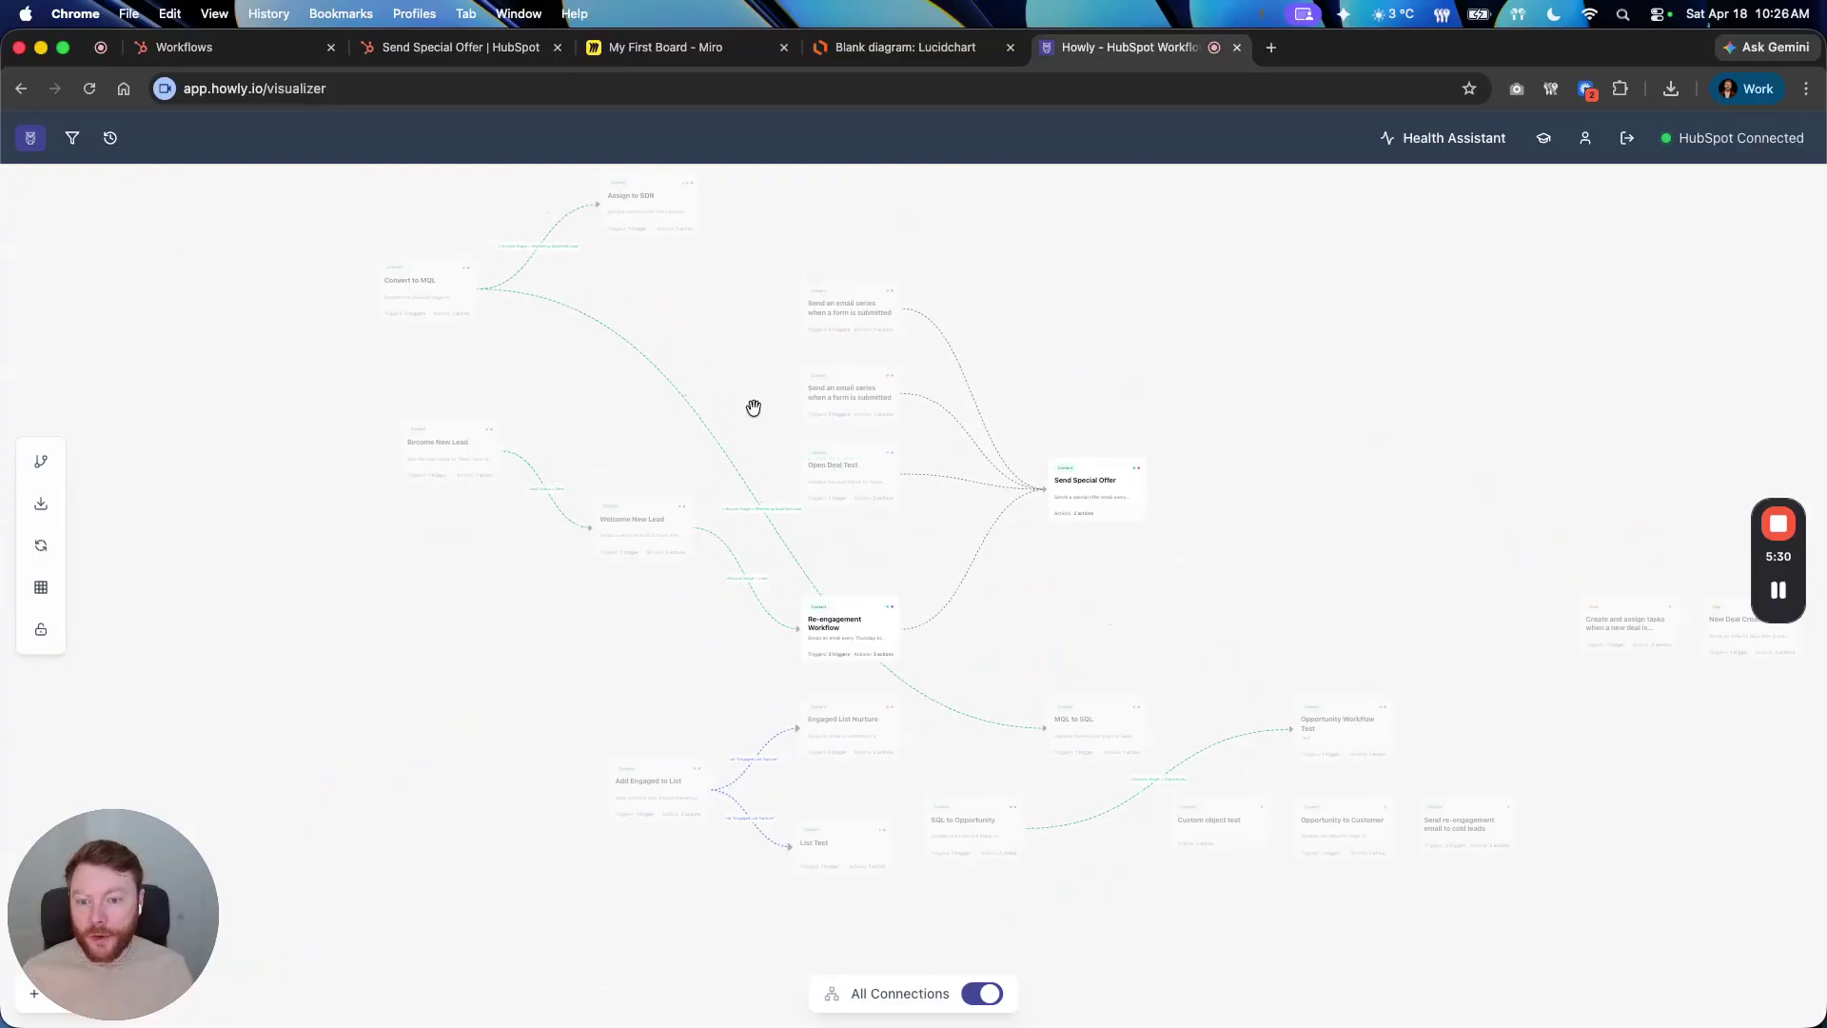
pyautogui.moveTo(1147, 720); pyautogui.dragTo(660, 343)
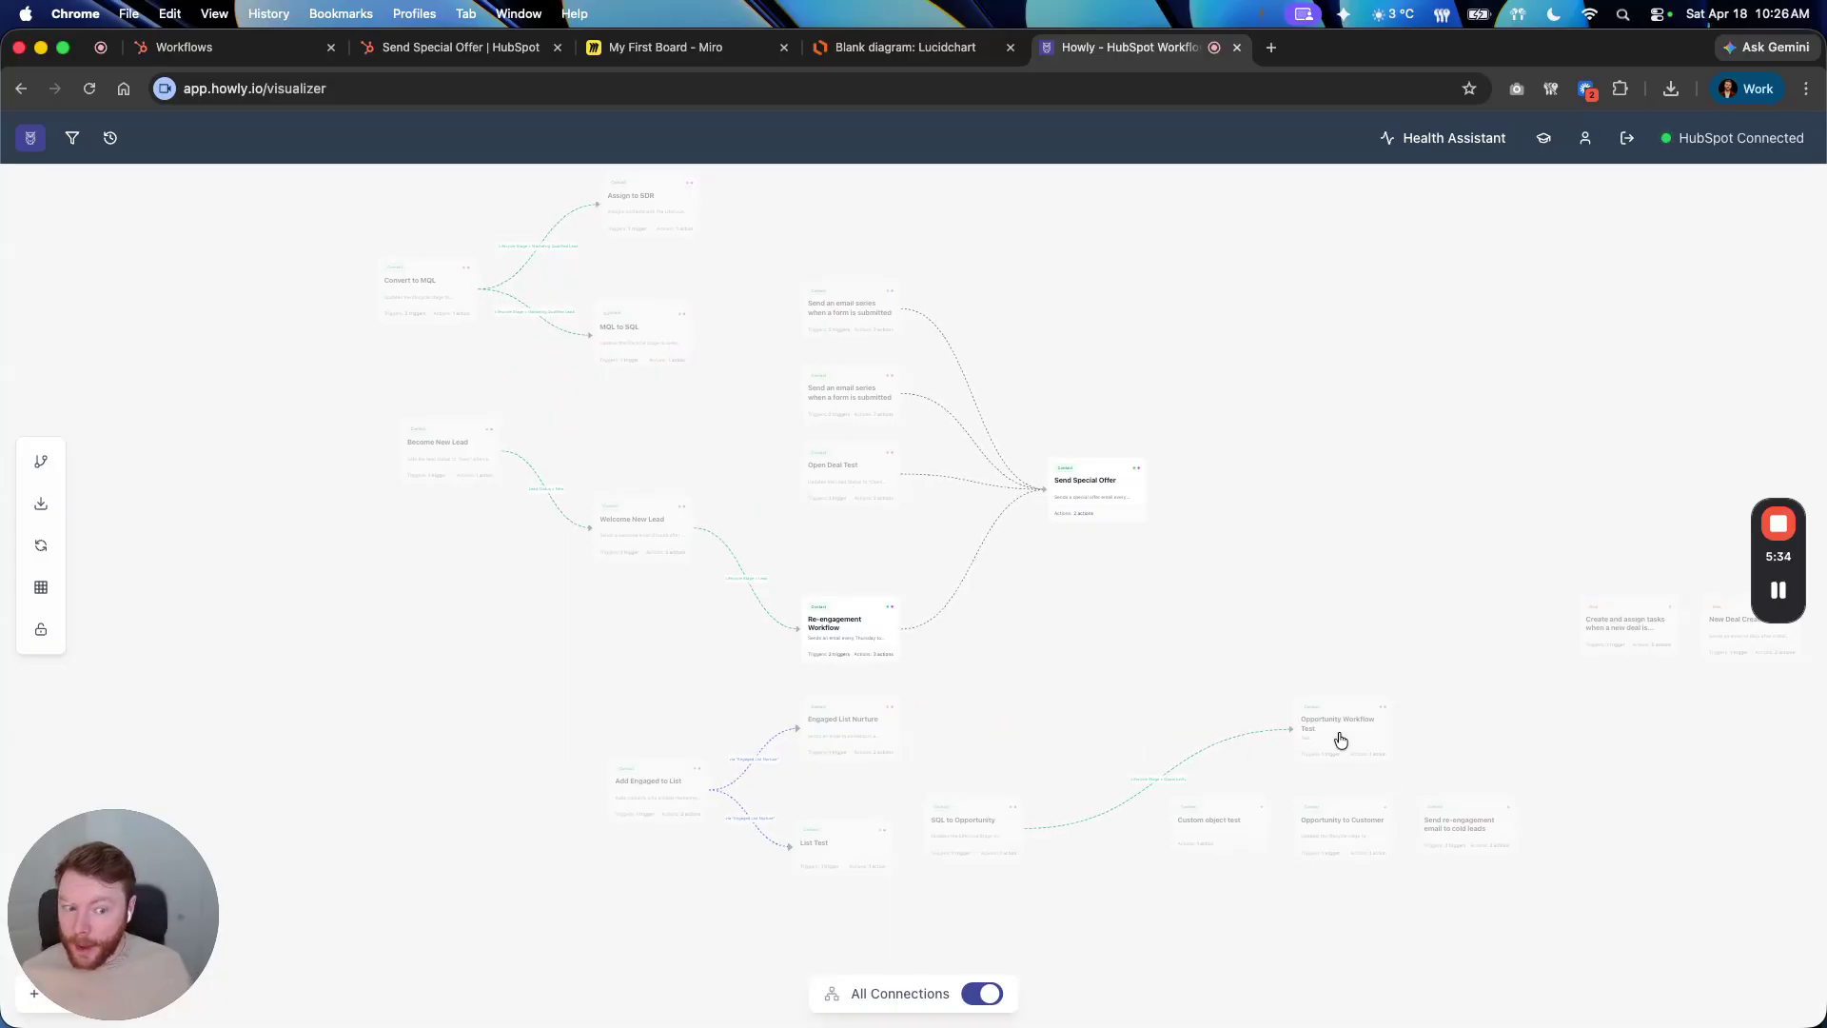
# Move Opportunity Workflow Test to the right of Send Special Offer and SQL to Opportunity directly below Send Special Offer
pyautogui.moveTo(1358, 751); pyautogui.dragTo(1367, 510)
pyautogui.moveTo(990, 832); pyautogui.dragTo(1114, 631)
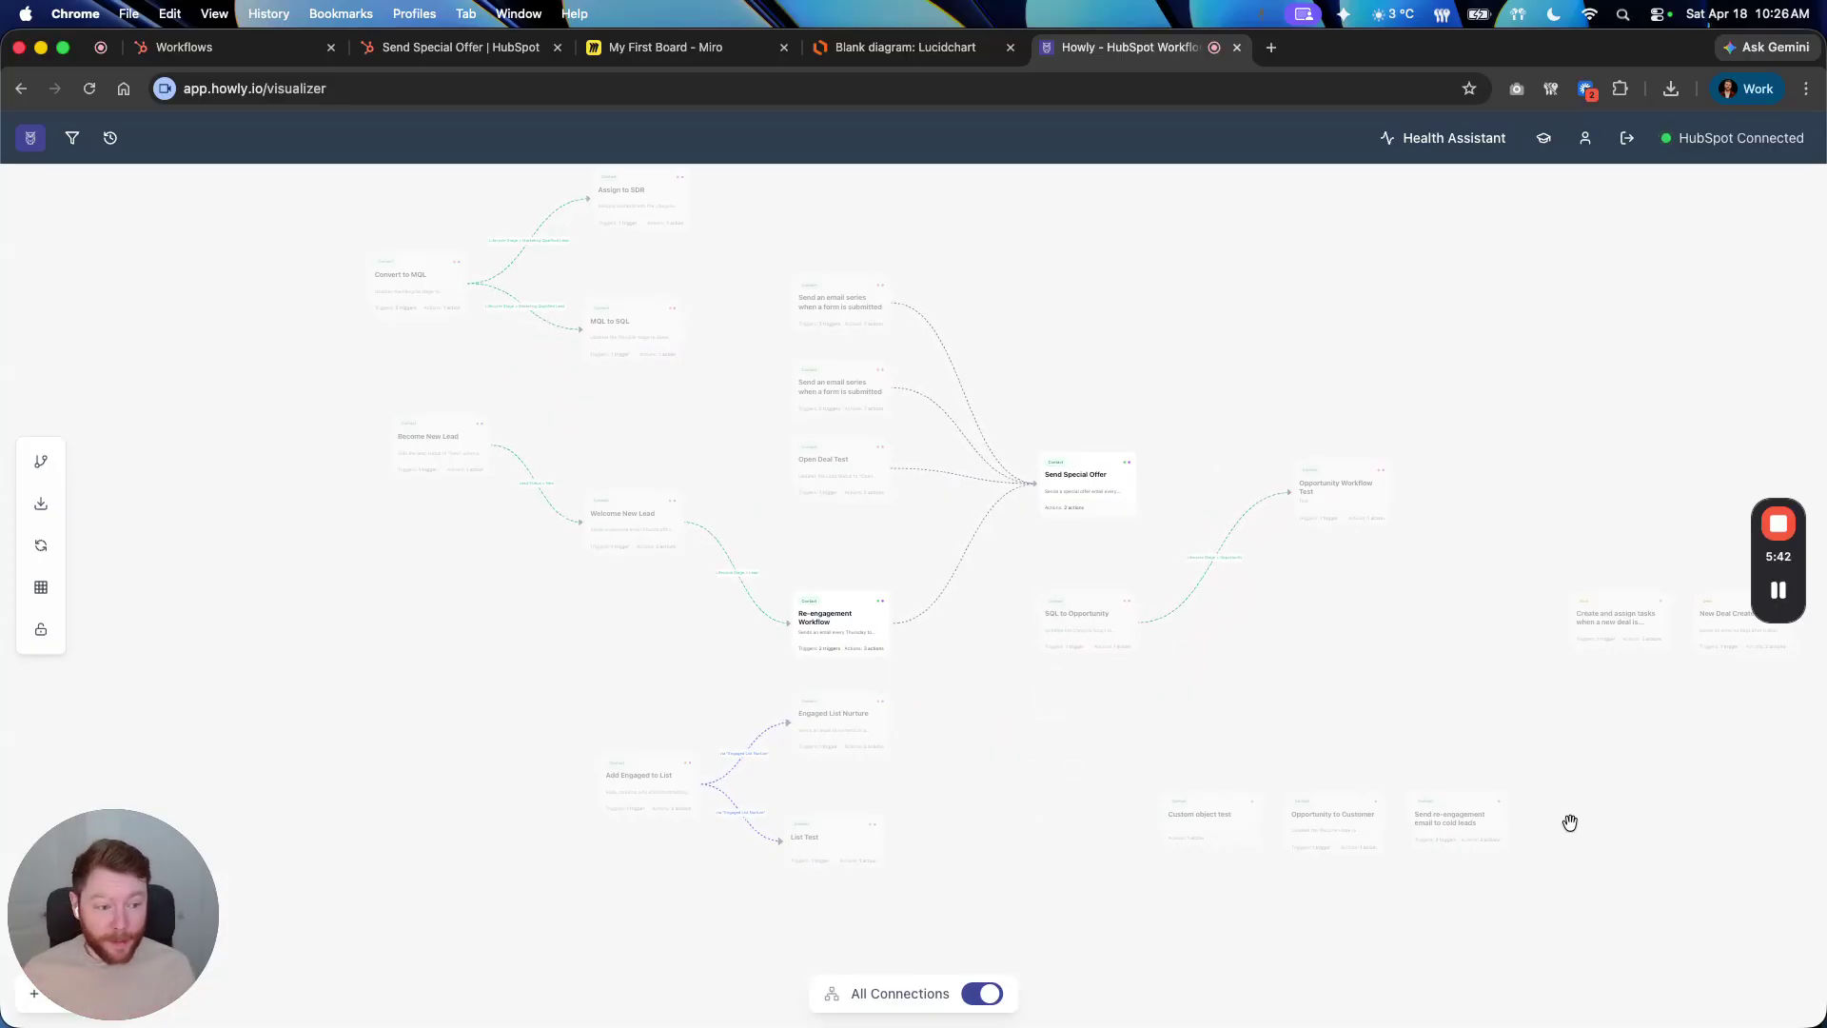
# Line up Send re-engagement email to cold leads, Opportunity to Customer and Custom object test beneath the row starting with Create and assign tasks
pyautogui.moveTo(1570, 819); pyautogui.dragTo(1239, 795)
pyautogui.moveTo(1284, 697); pyautogui.dragTo(1306, 679)
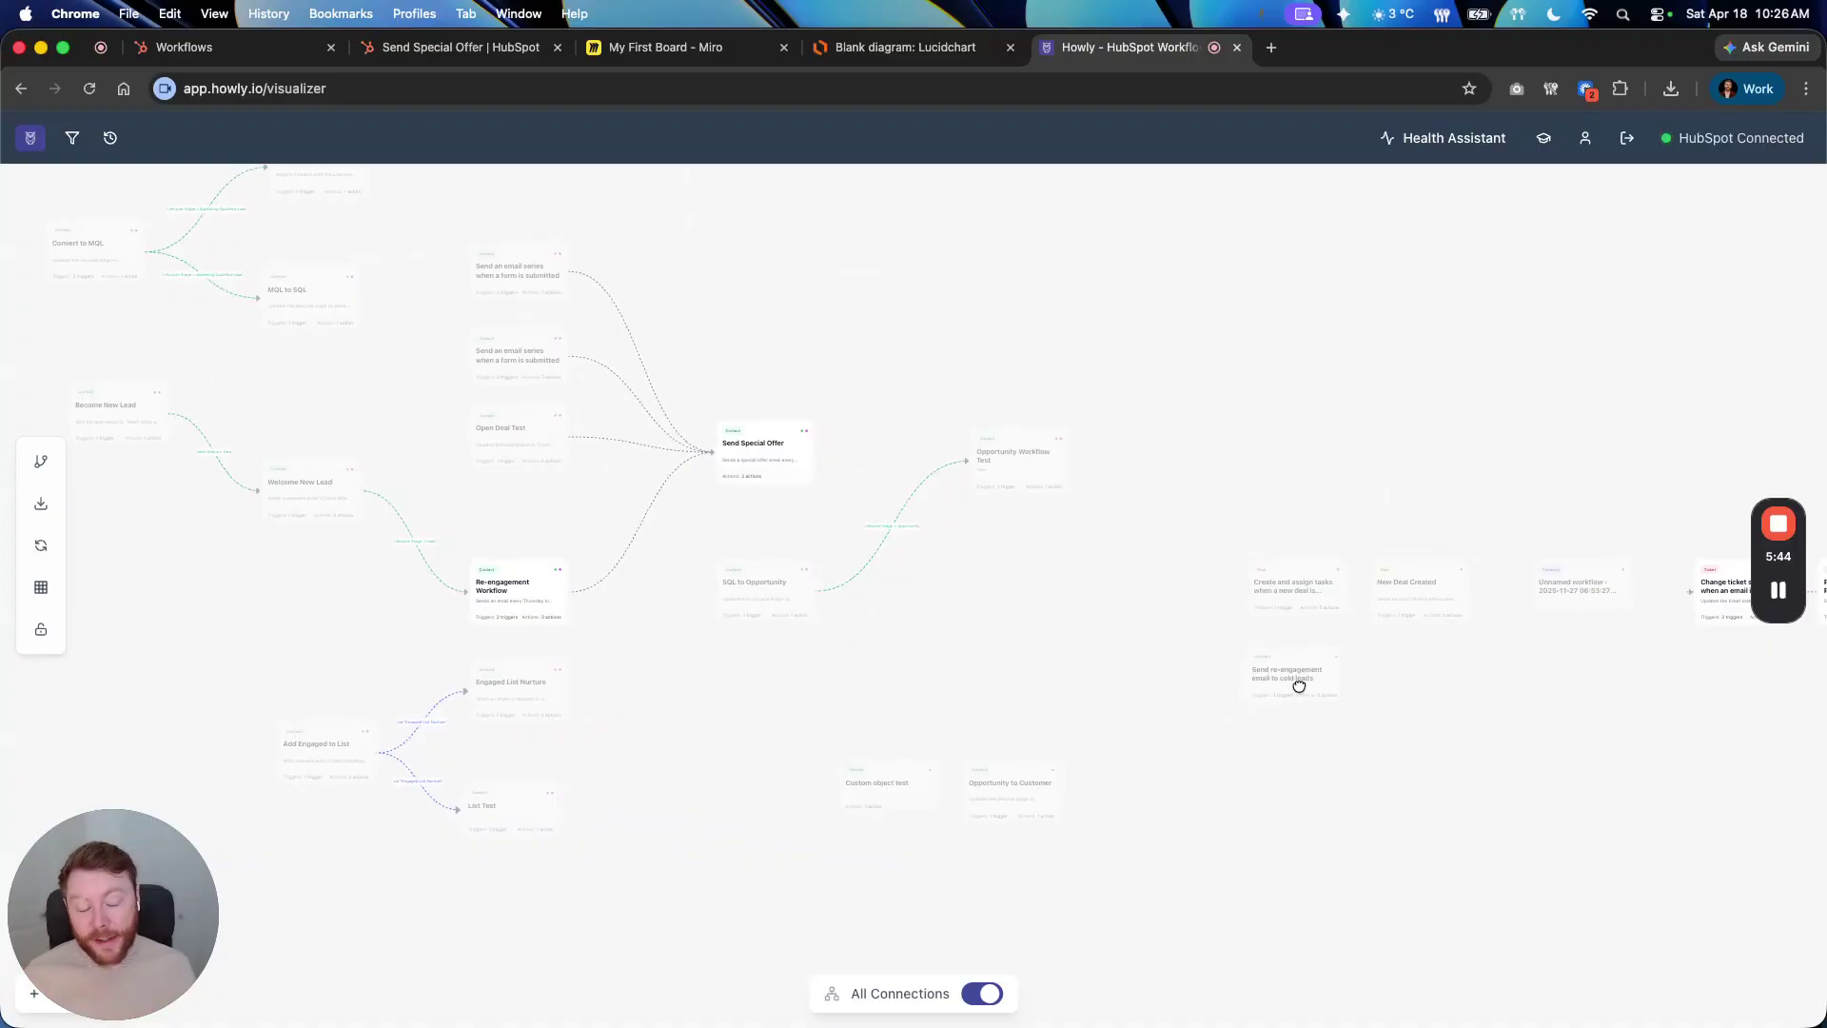
pyautogui.moveTo(1059, 778); pyautogui.dragTo(1515, 642)
pyautogui.moveTo(952, 734); pyautogui.dragTo(1651, 626)
pyautogui.moveTo(1104, 591); pyautogui.dragTo(1333, 752)
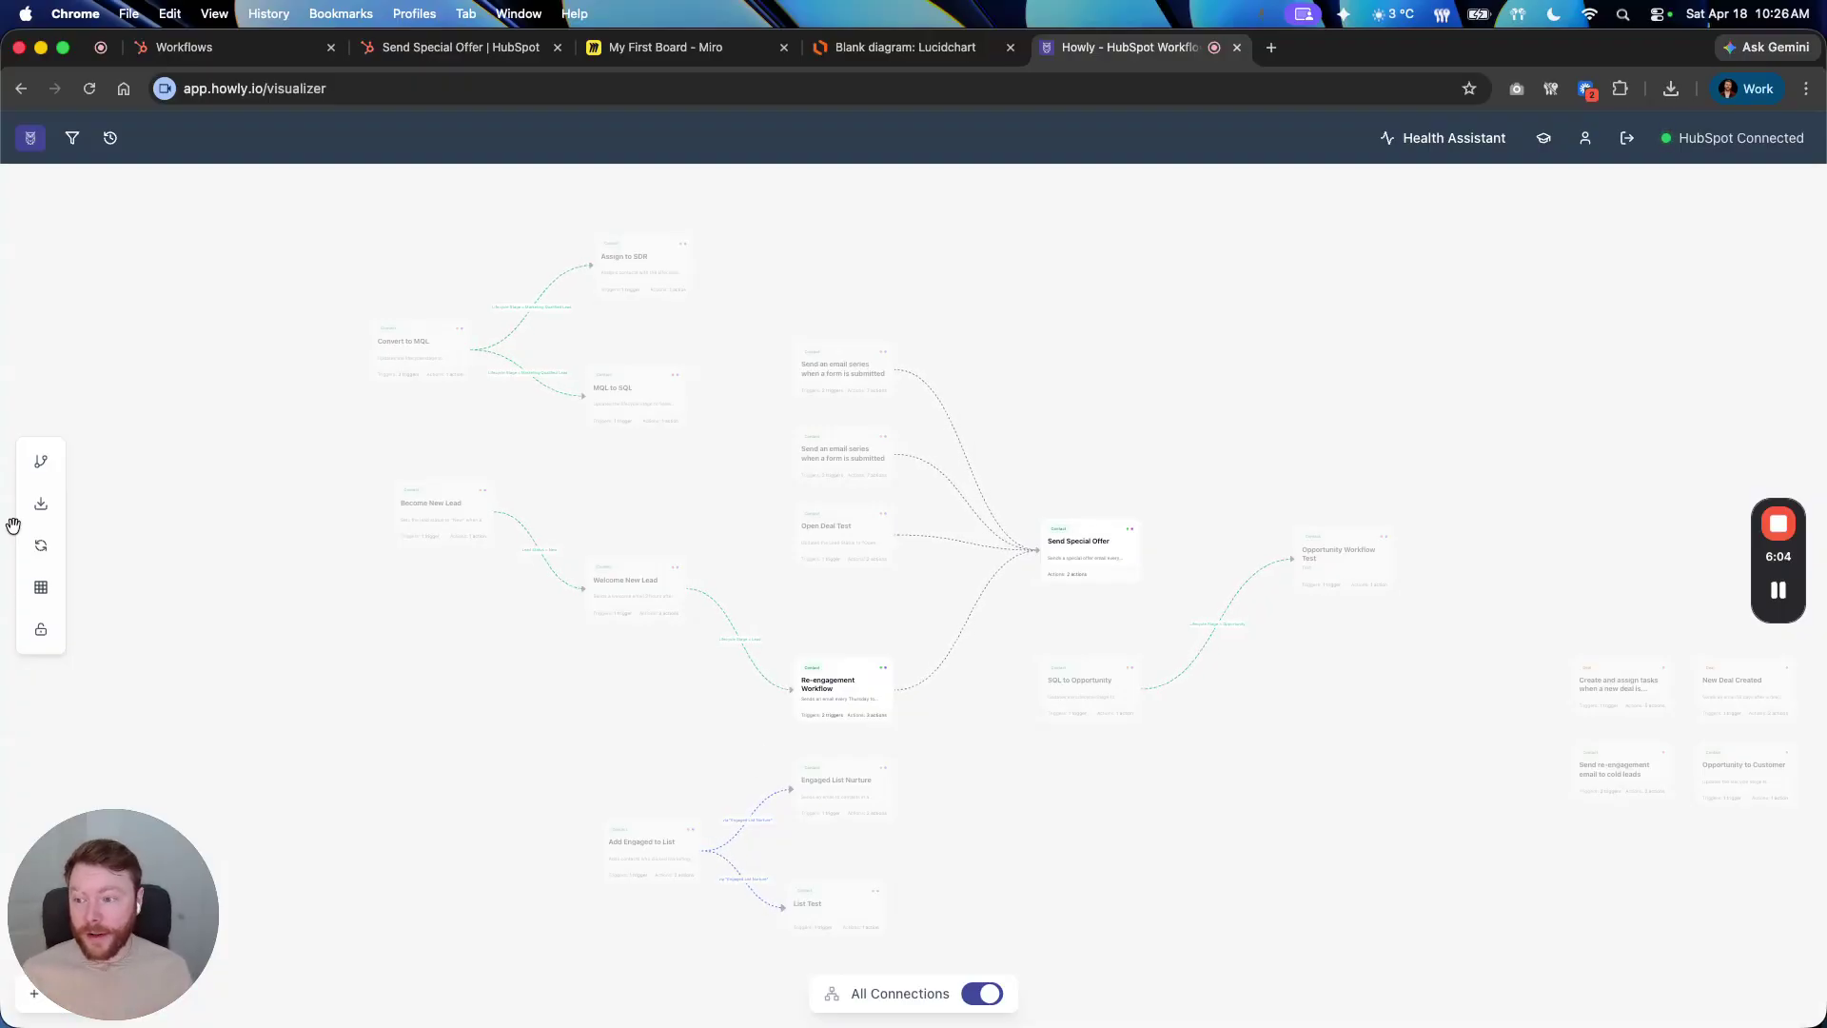
# Export the workflow map for Lucidchart and save it as hubspot-workflows on the Desktop
pyautogui.click(36, 506)
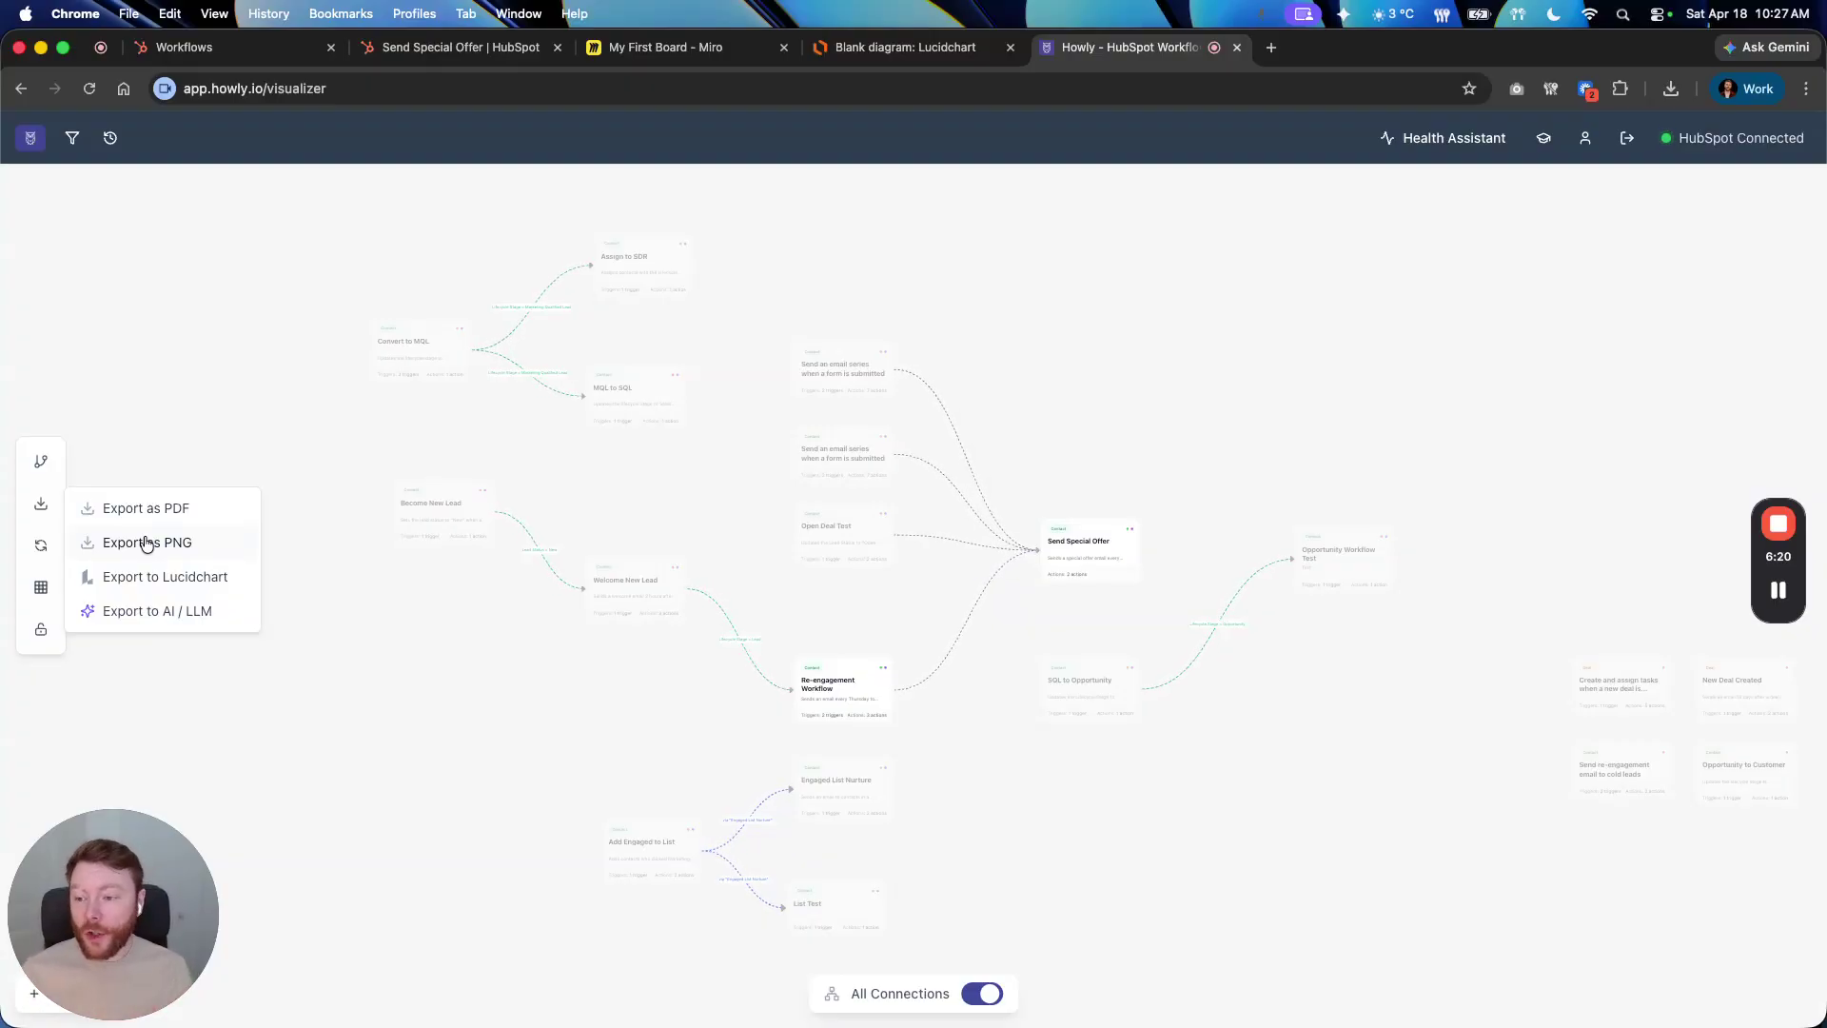
pyautogui.click(181, 577)
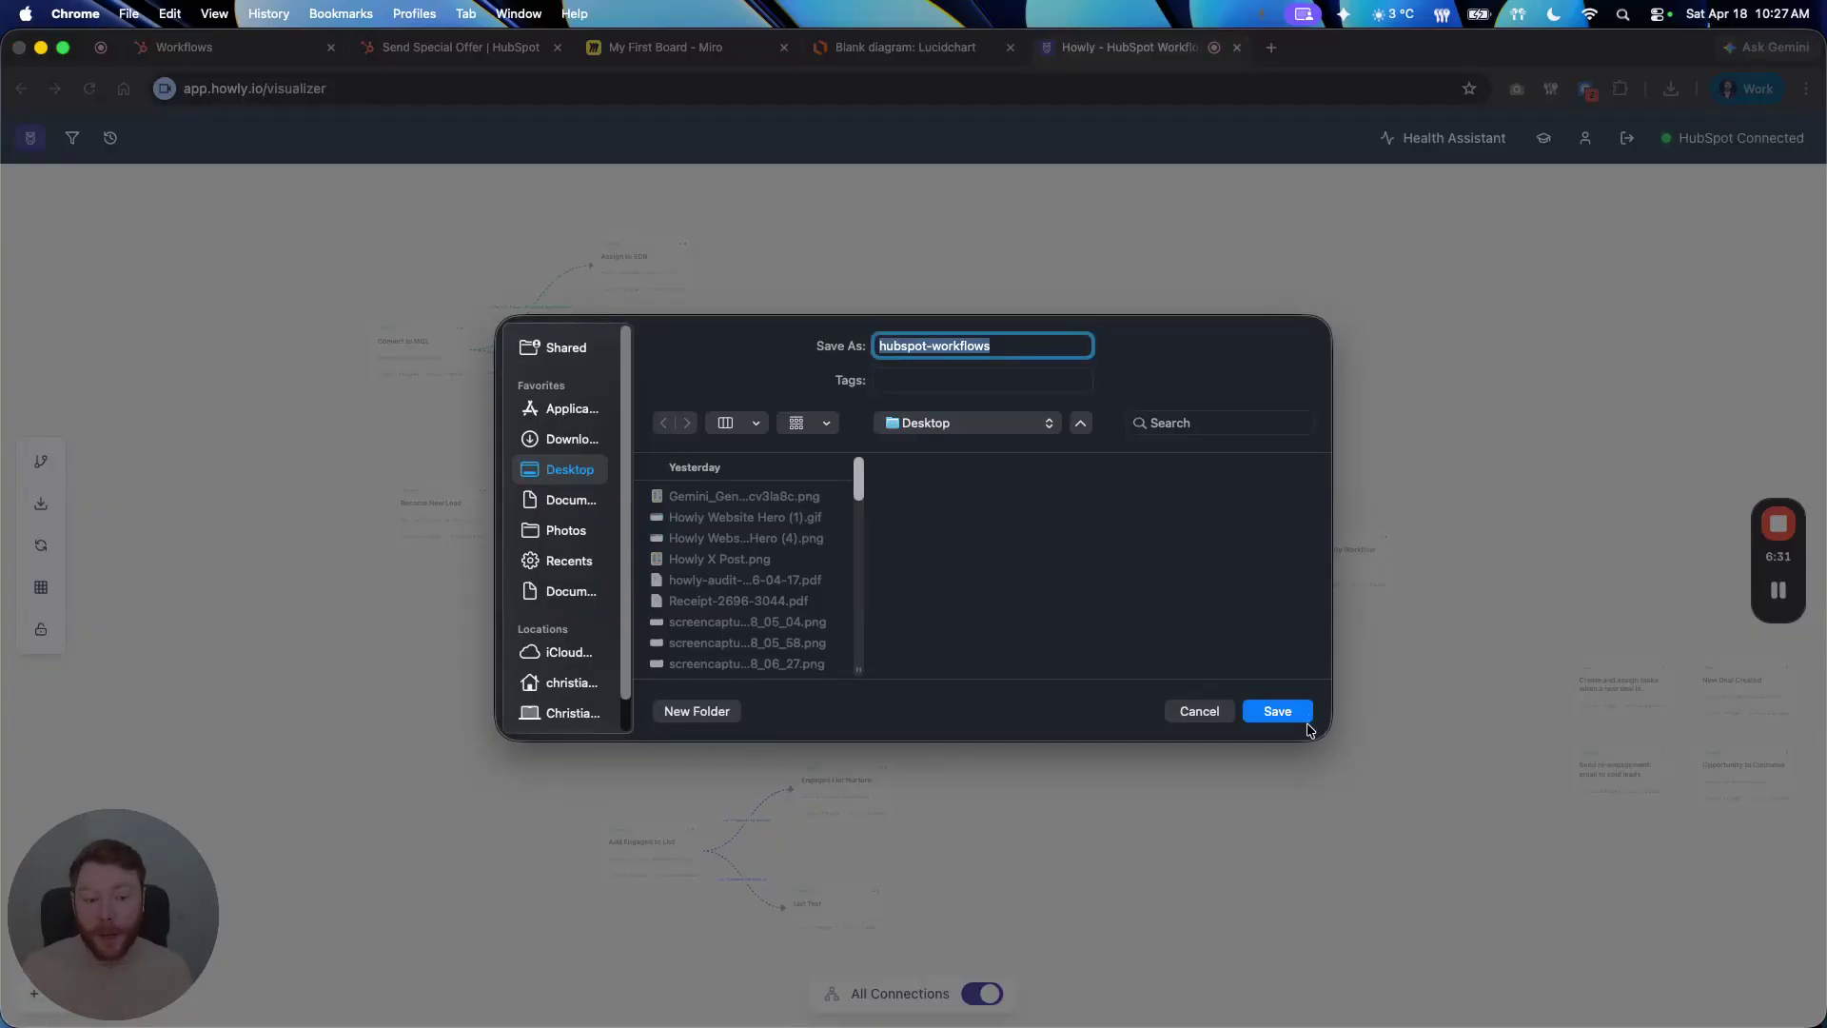
pyautogui.click(1305, 715)
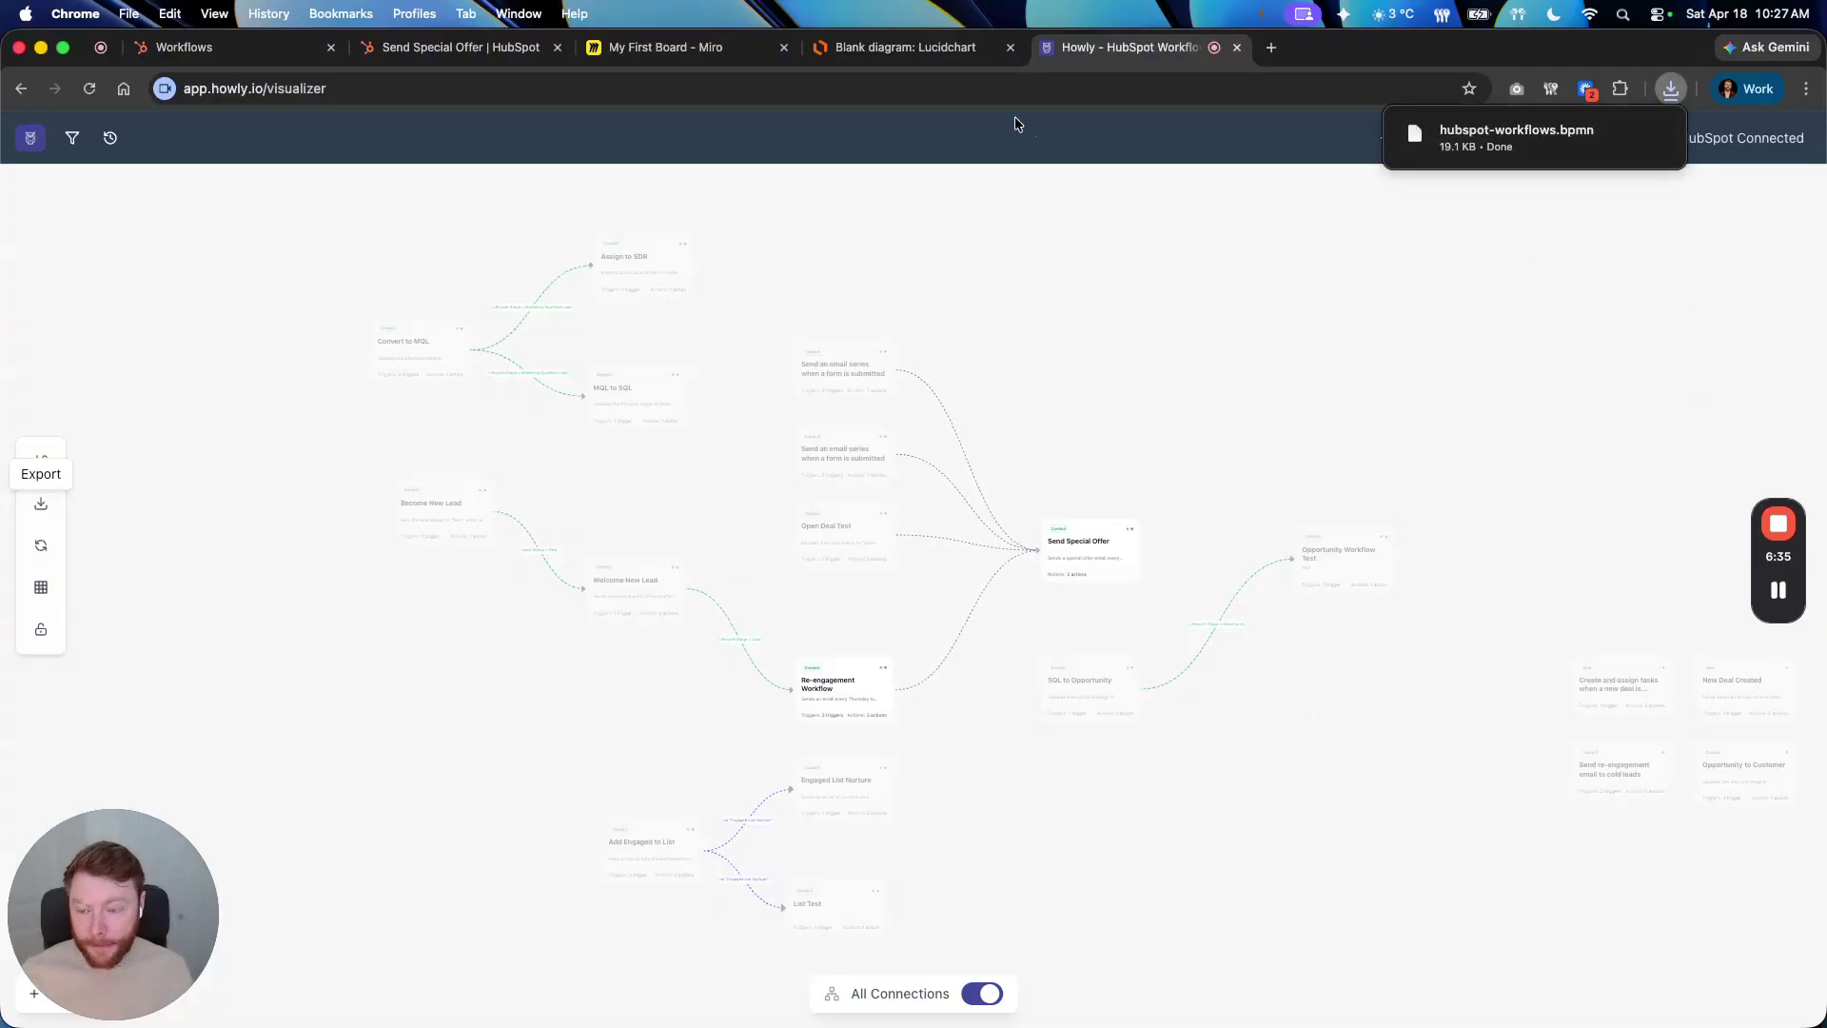
# Switch to Lucidchart, open the Lucid documents home page and close the blank diagram
pyautogui.click(985, 50)
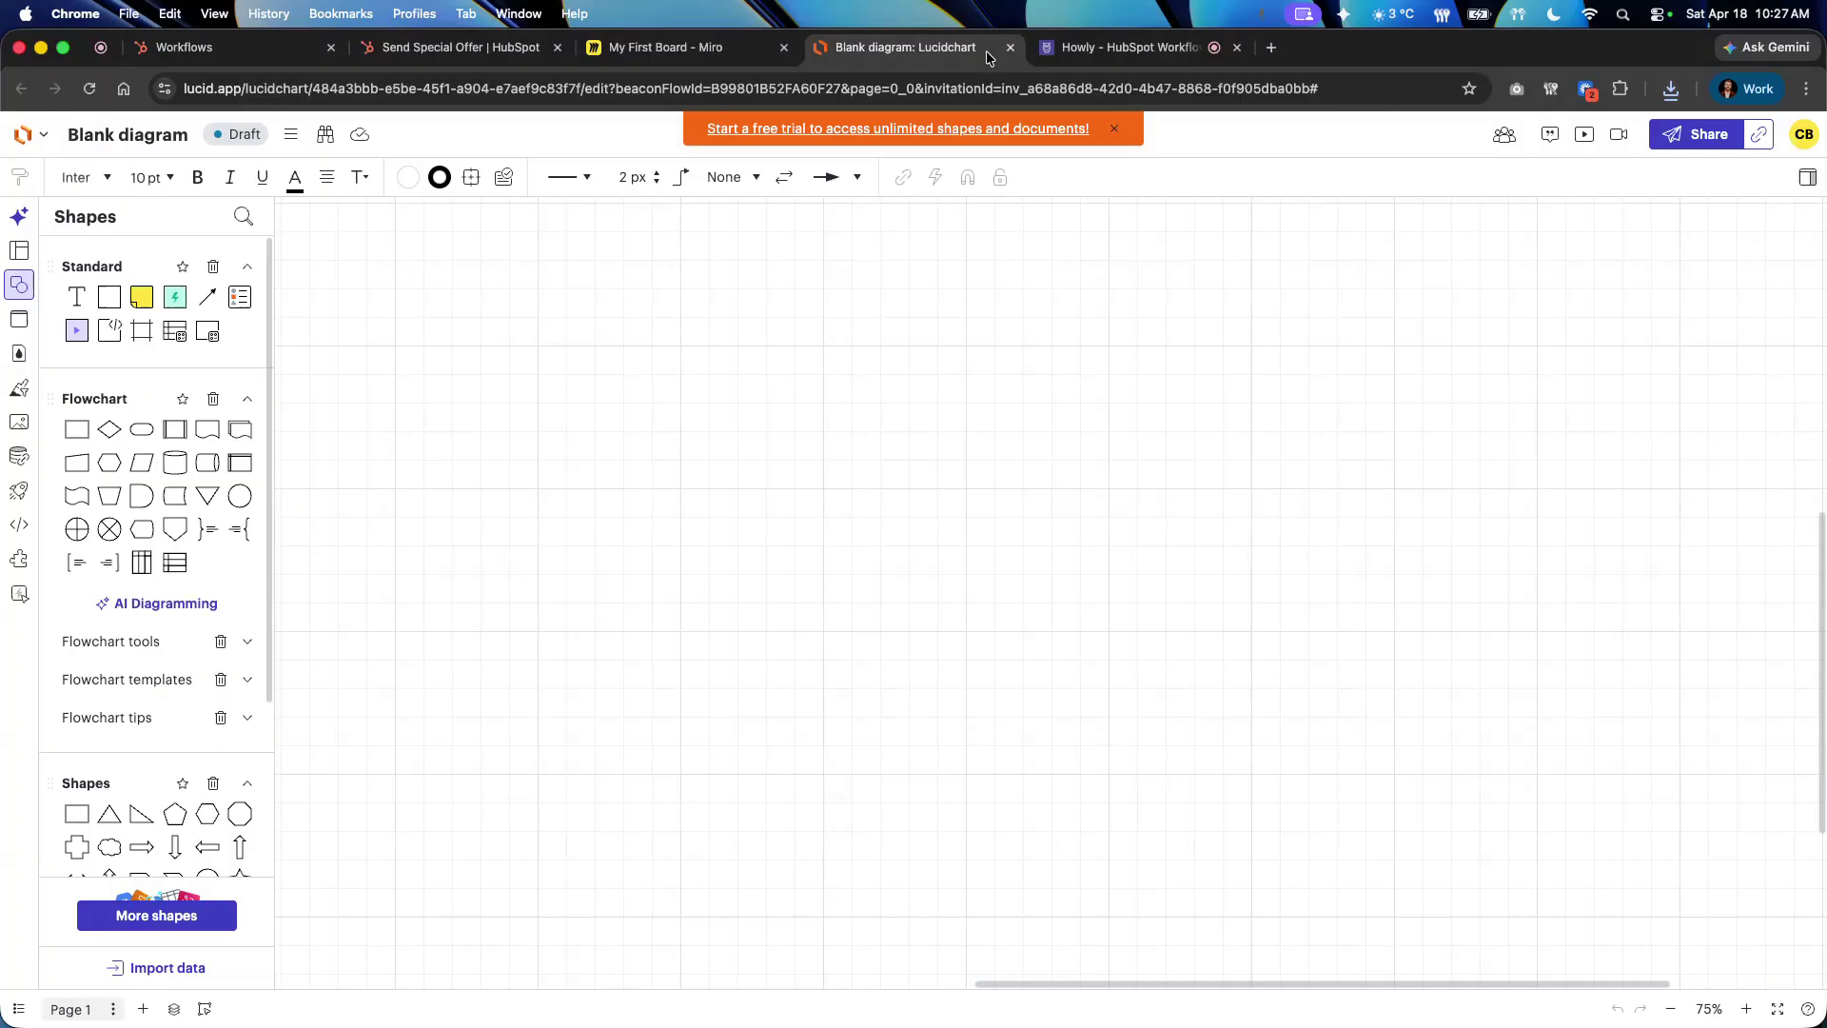
pyautogui.click(16, 135)
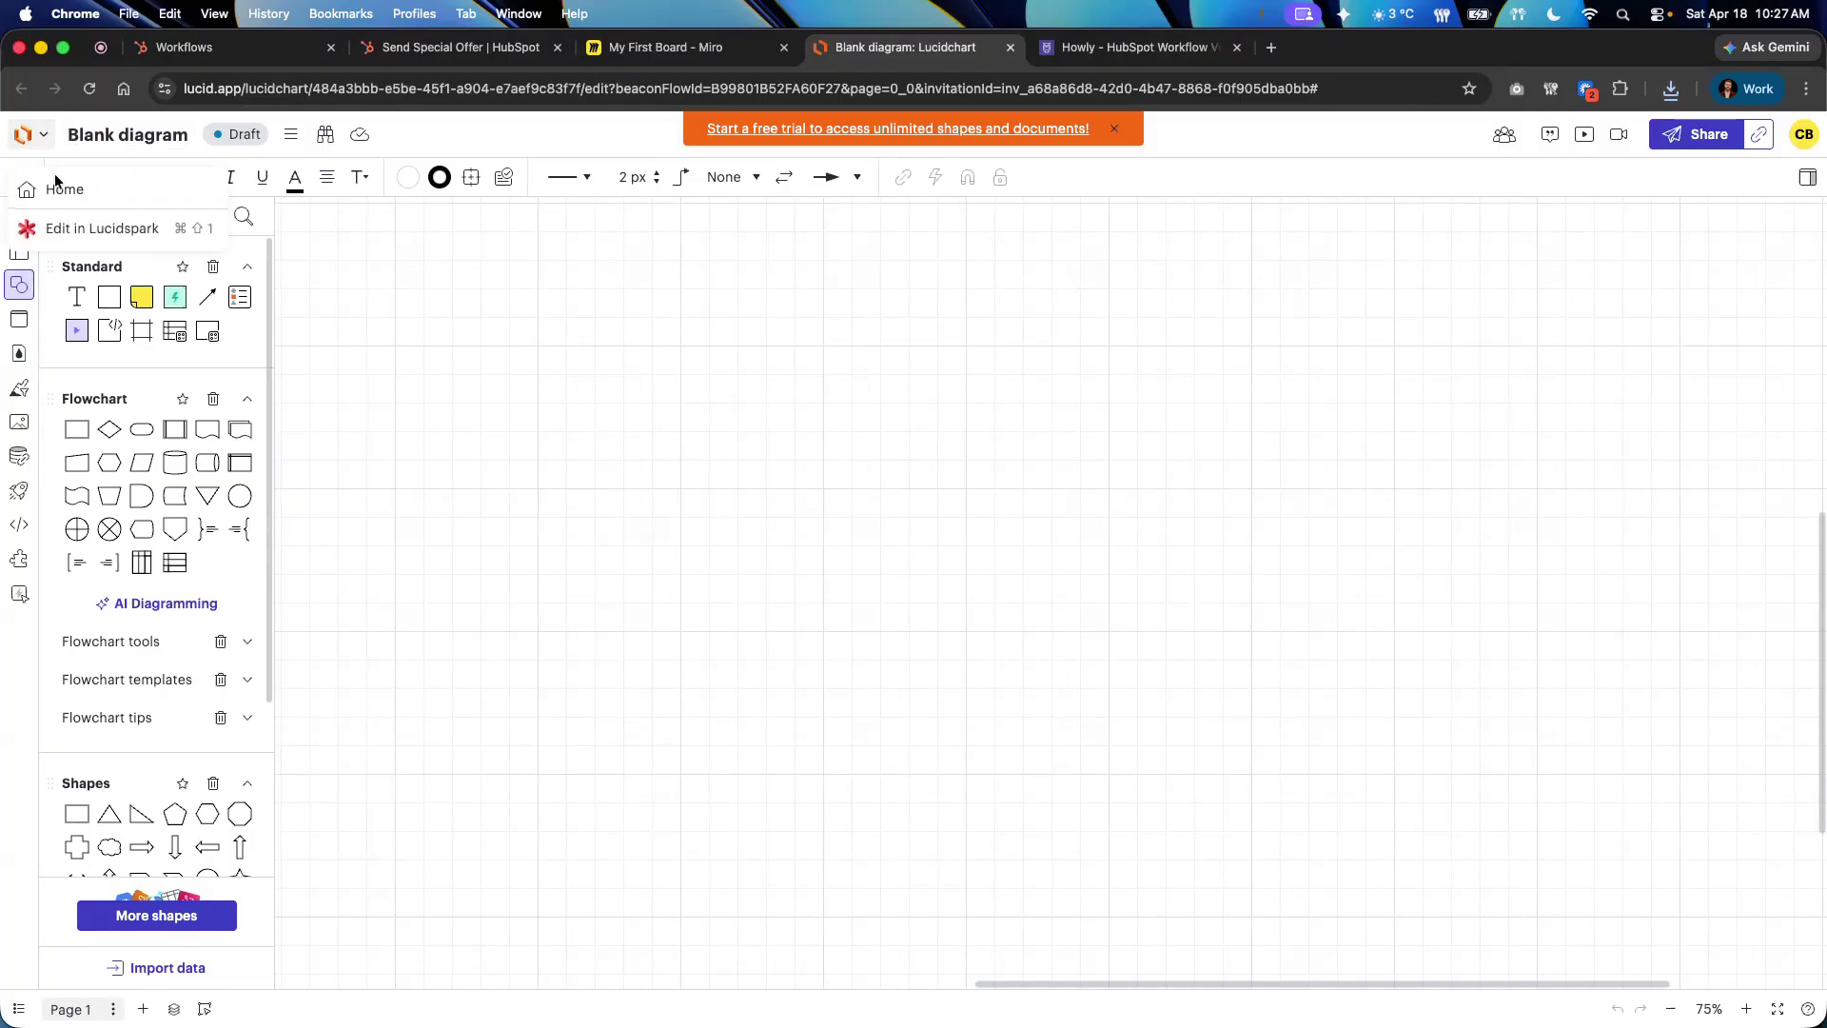
pyautogui.click(55, 181)
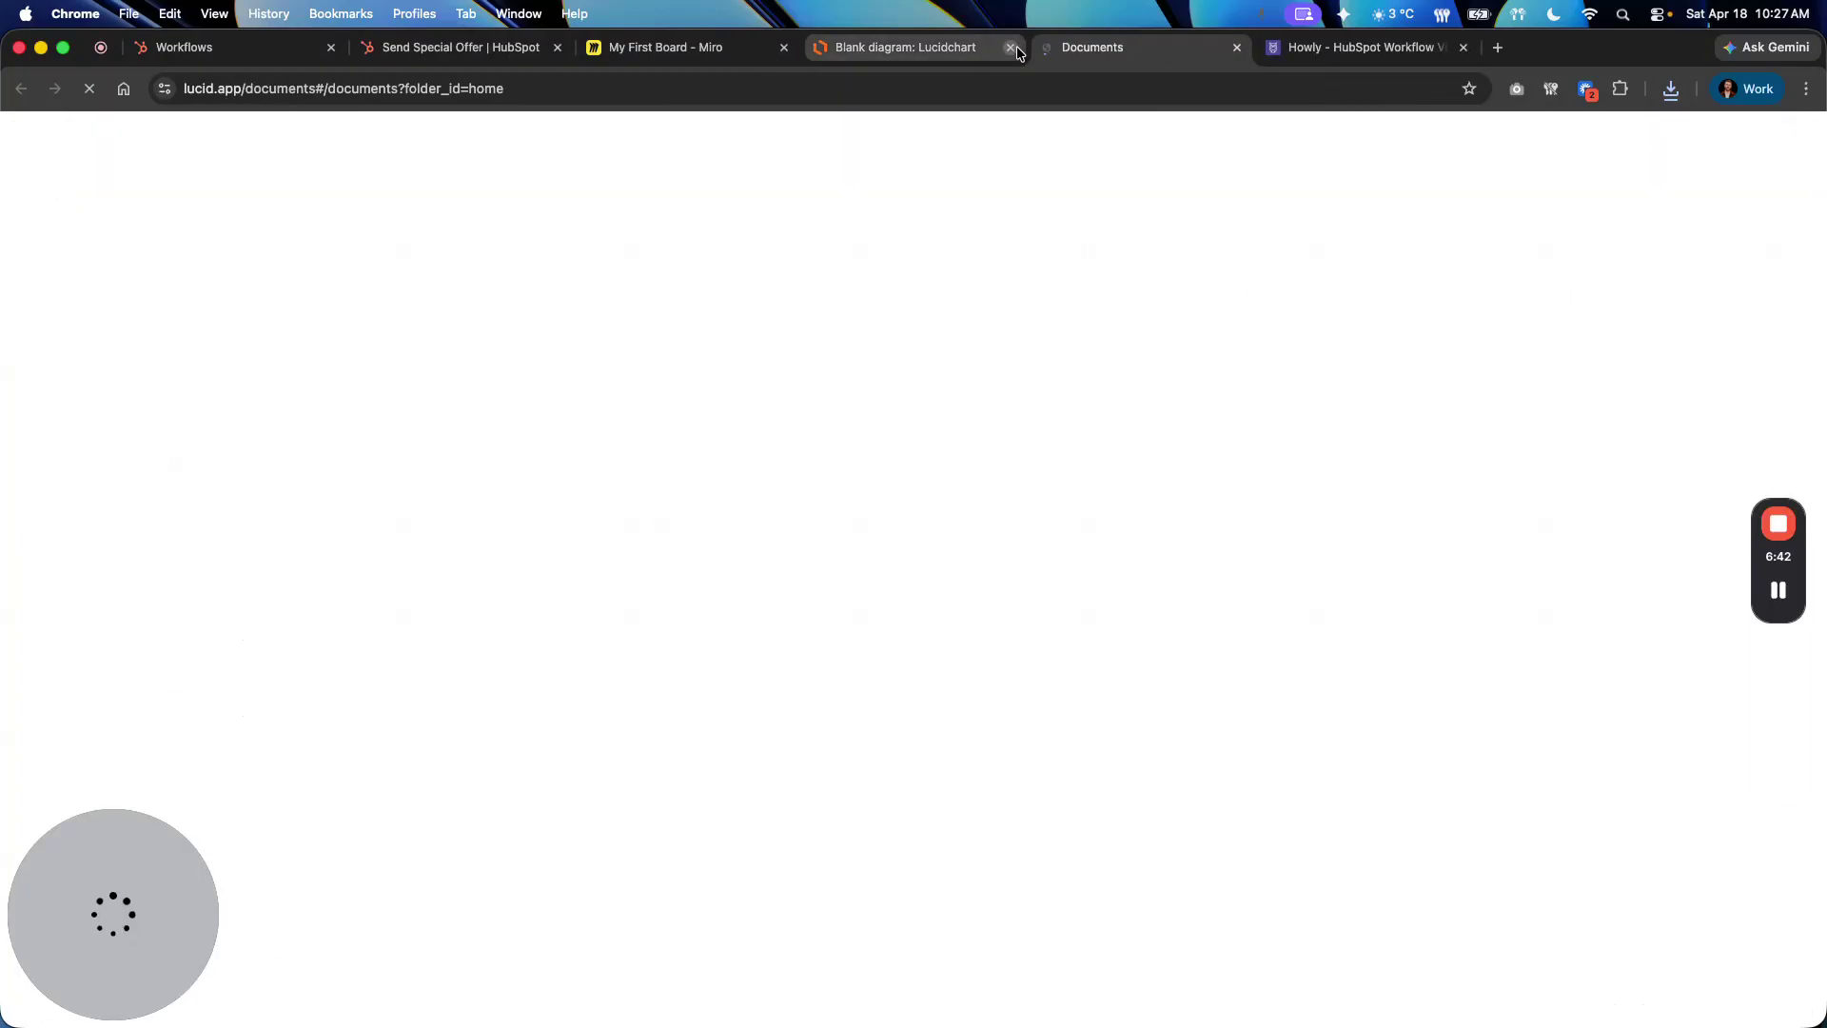
pyautogui.click(1013, 49)
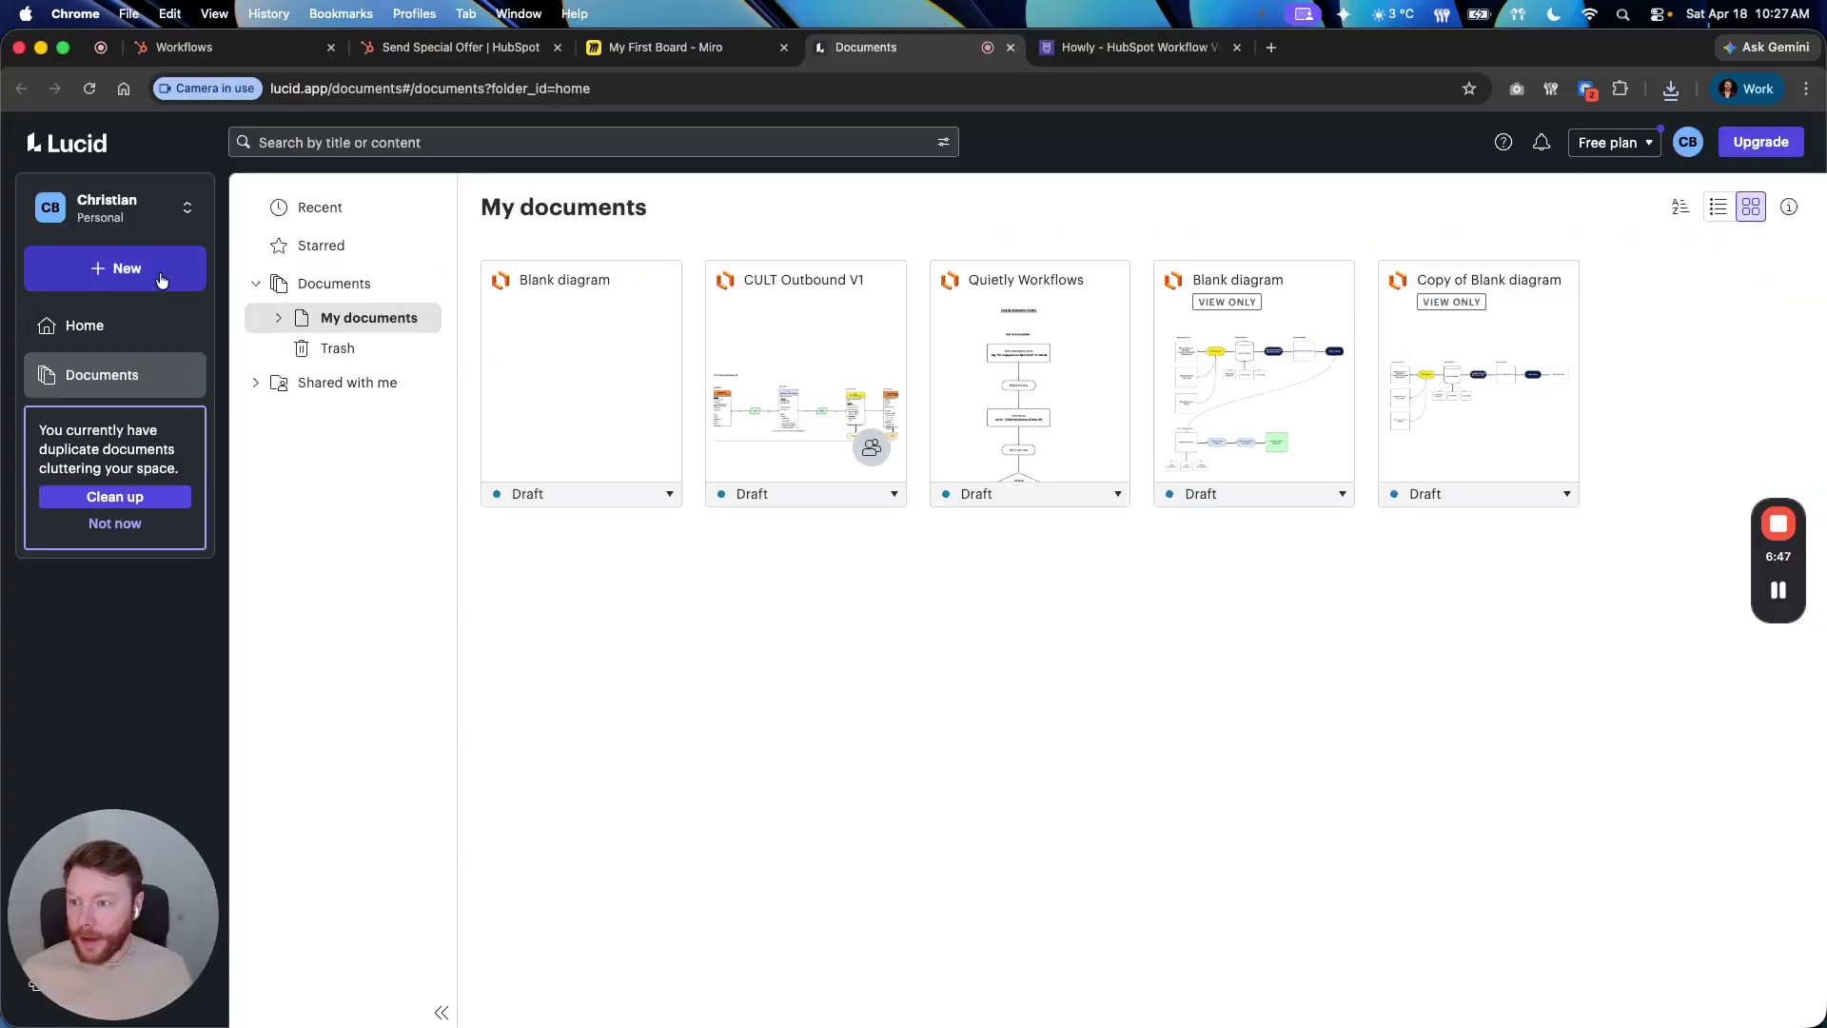
# Import the downloaded hubspot-workflows.bpmn file into the Lucid documents
pyautogui.click(162, 280)
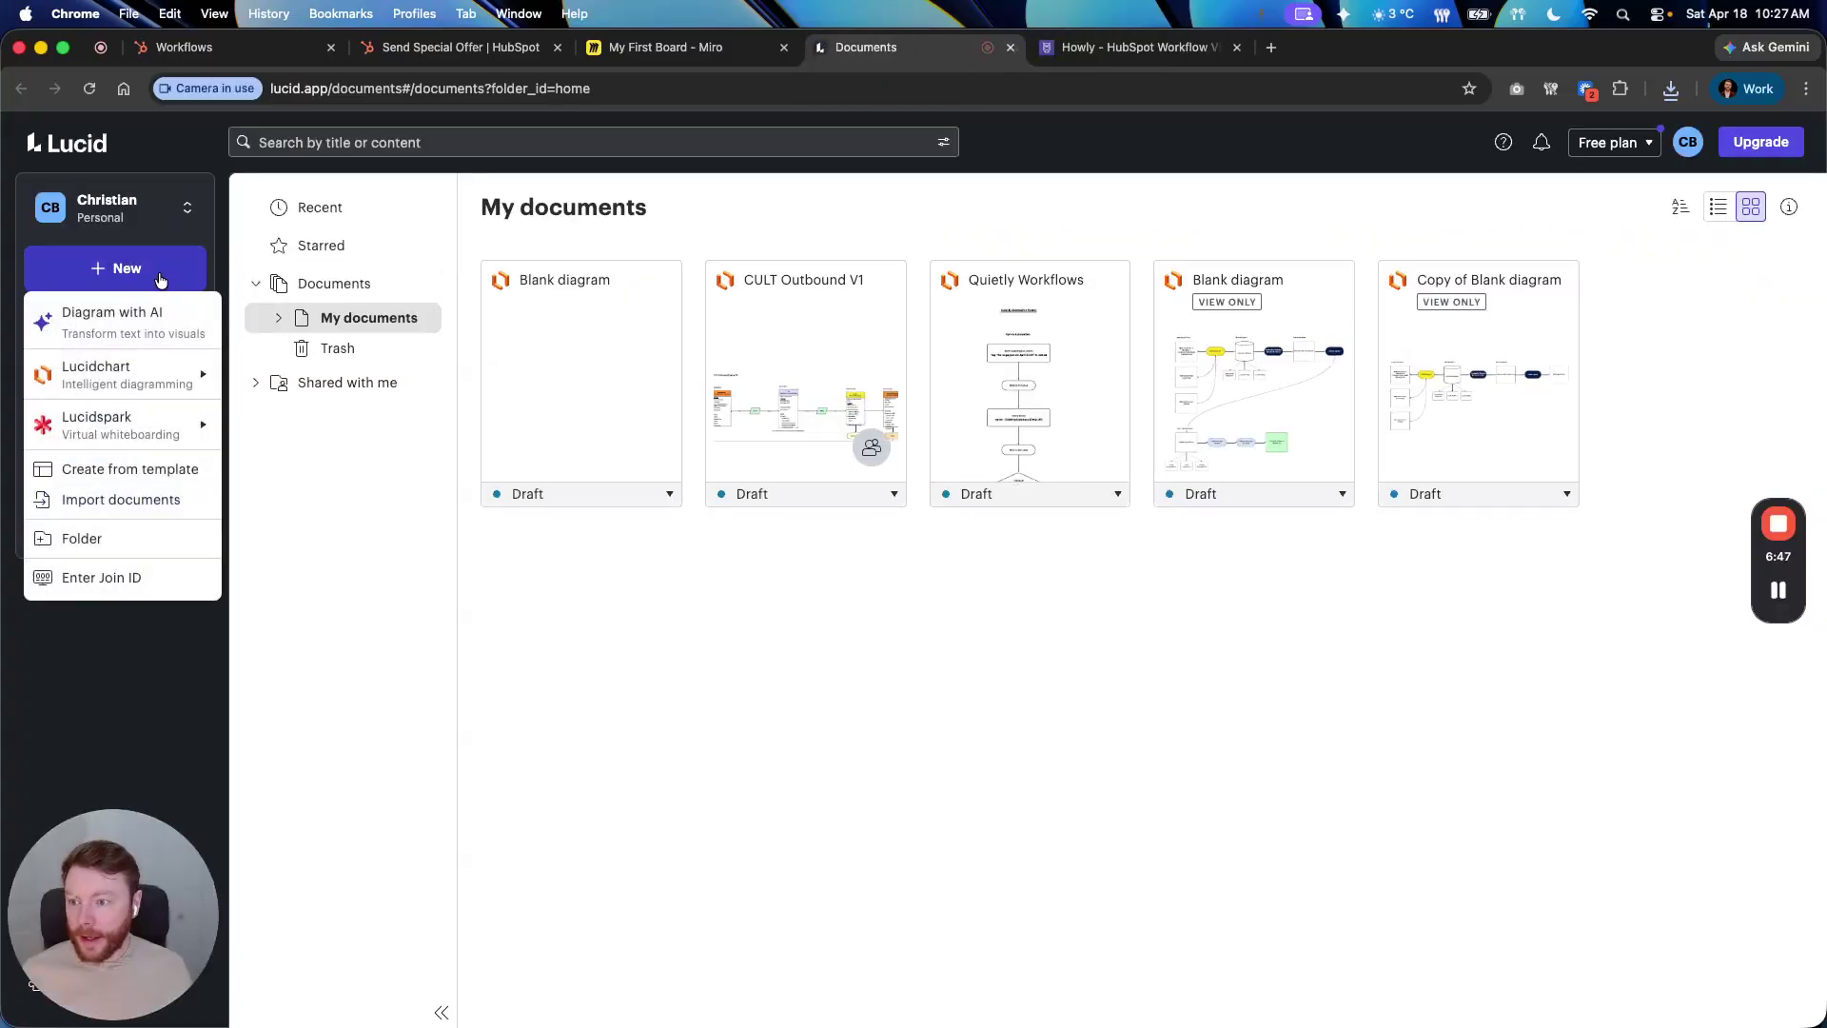
pyautogui.click(174, 498)
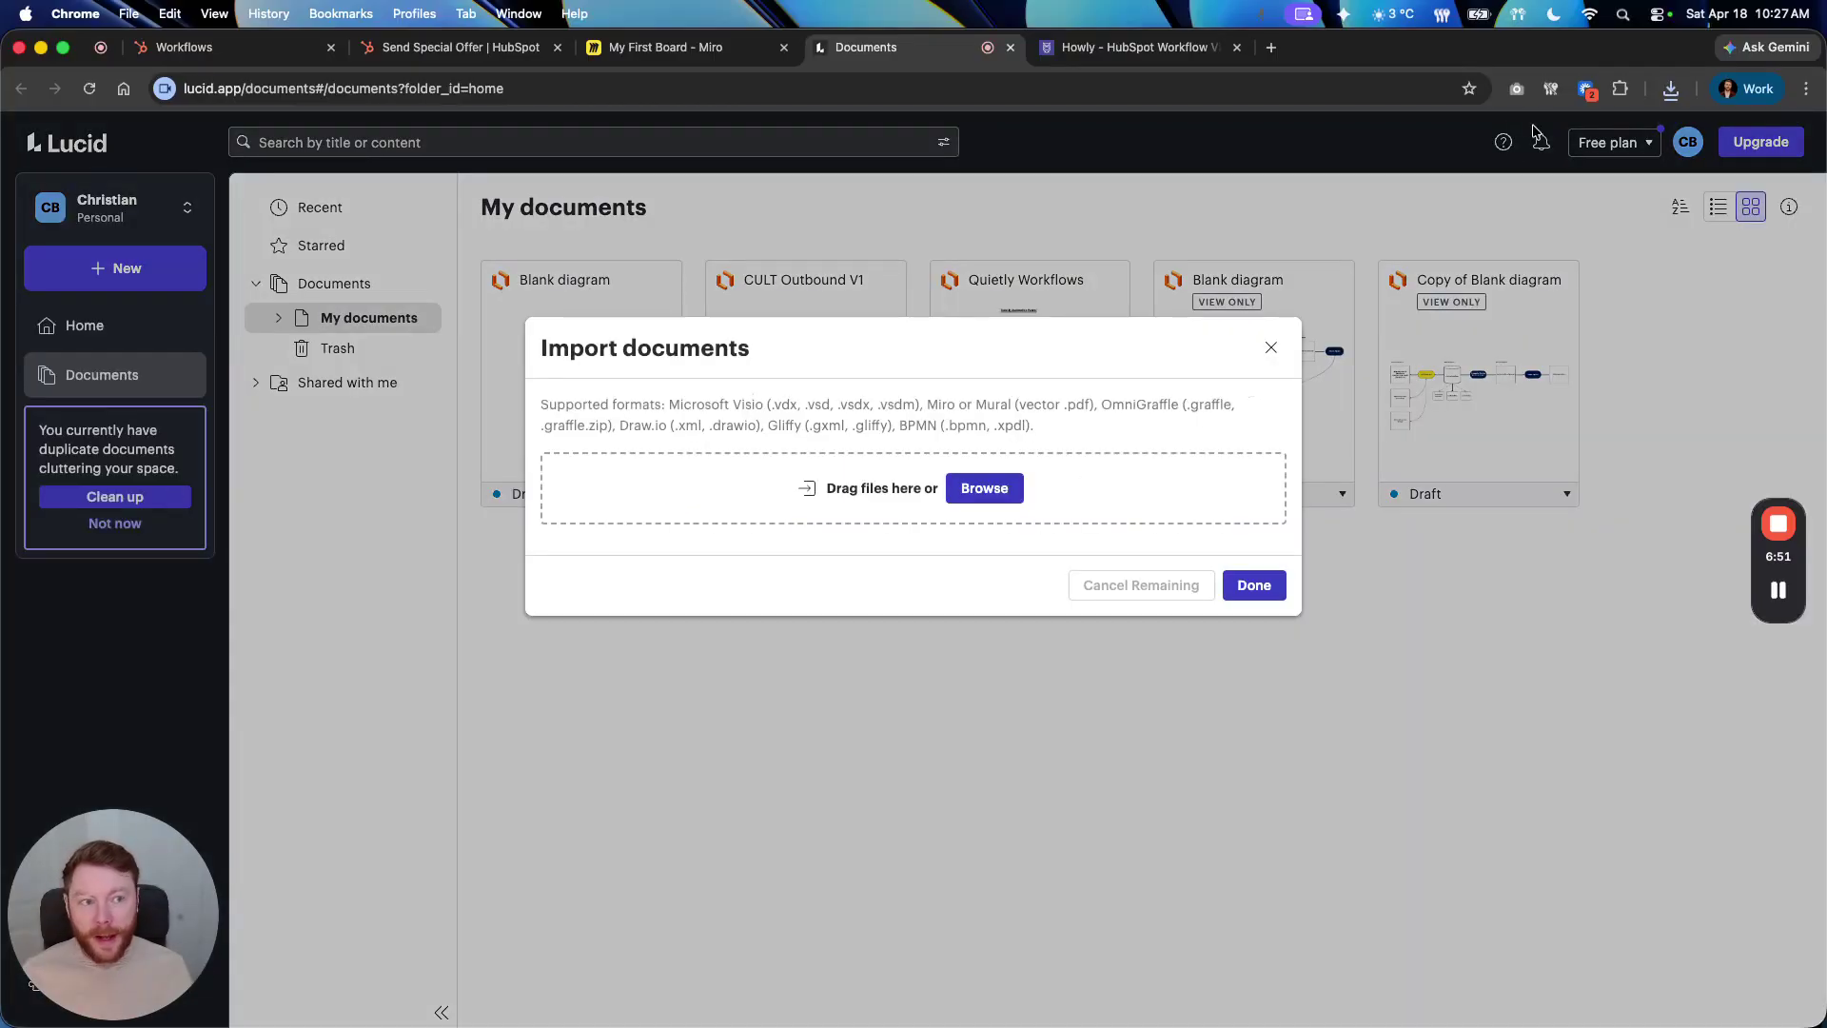
pyautogui.click(1670, 88)
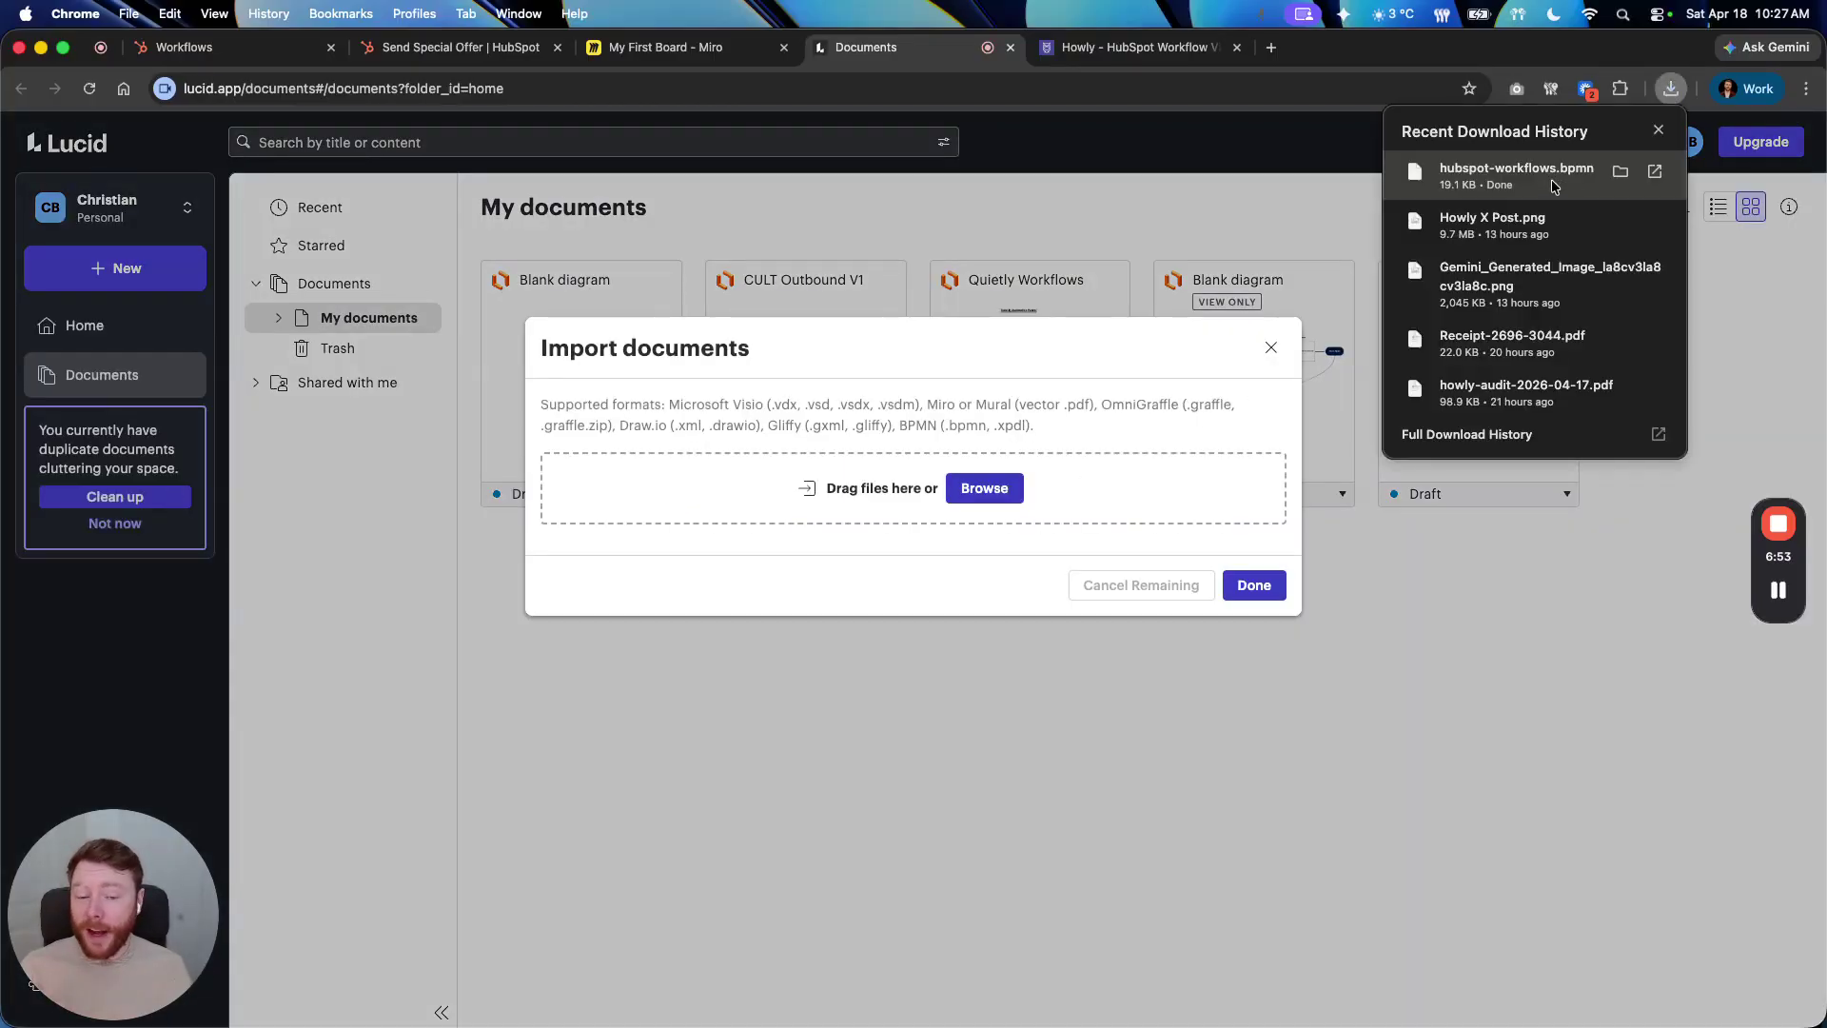
pyautogui.moveTo(1544, 202); pyautogui.dragTo(1007, 491)
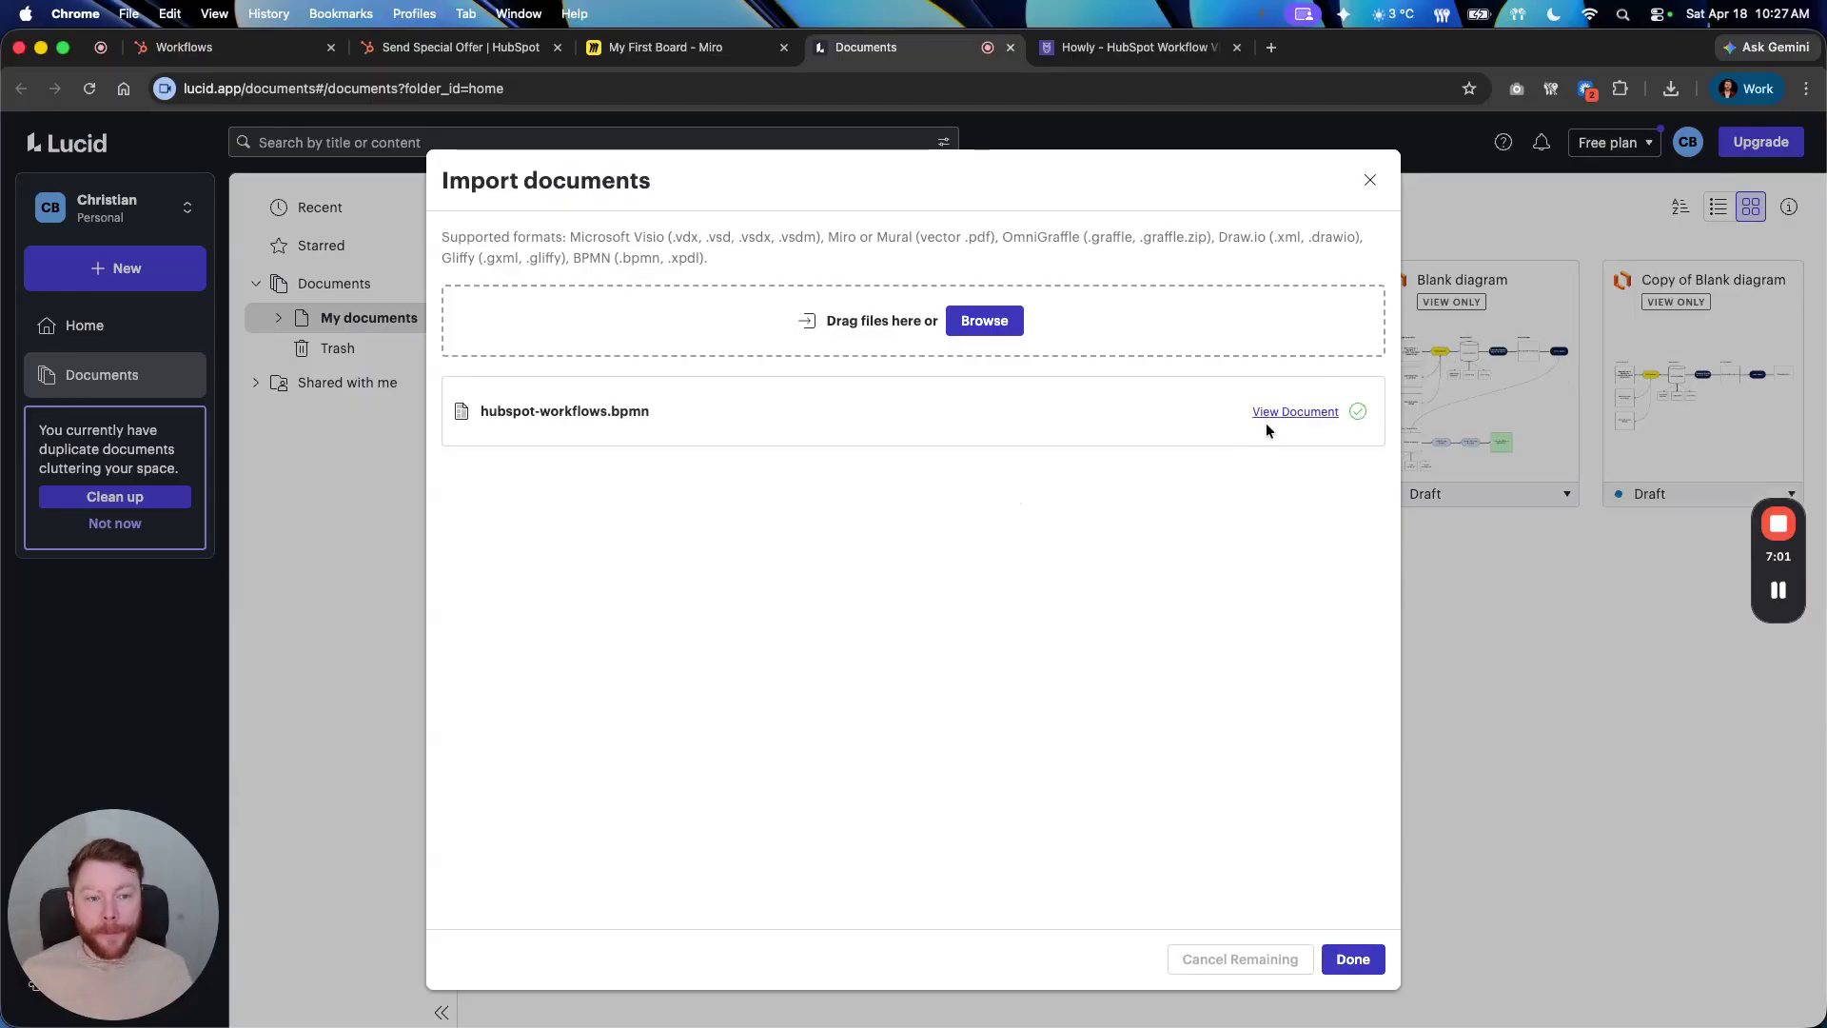
# Open the imported hubspot-workflows diagram and check that its workflow boxes, such as Assign to SDR, can be selected
pyautogui.click(1271, 414)
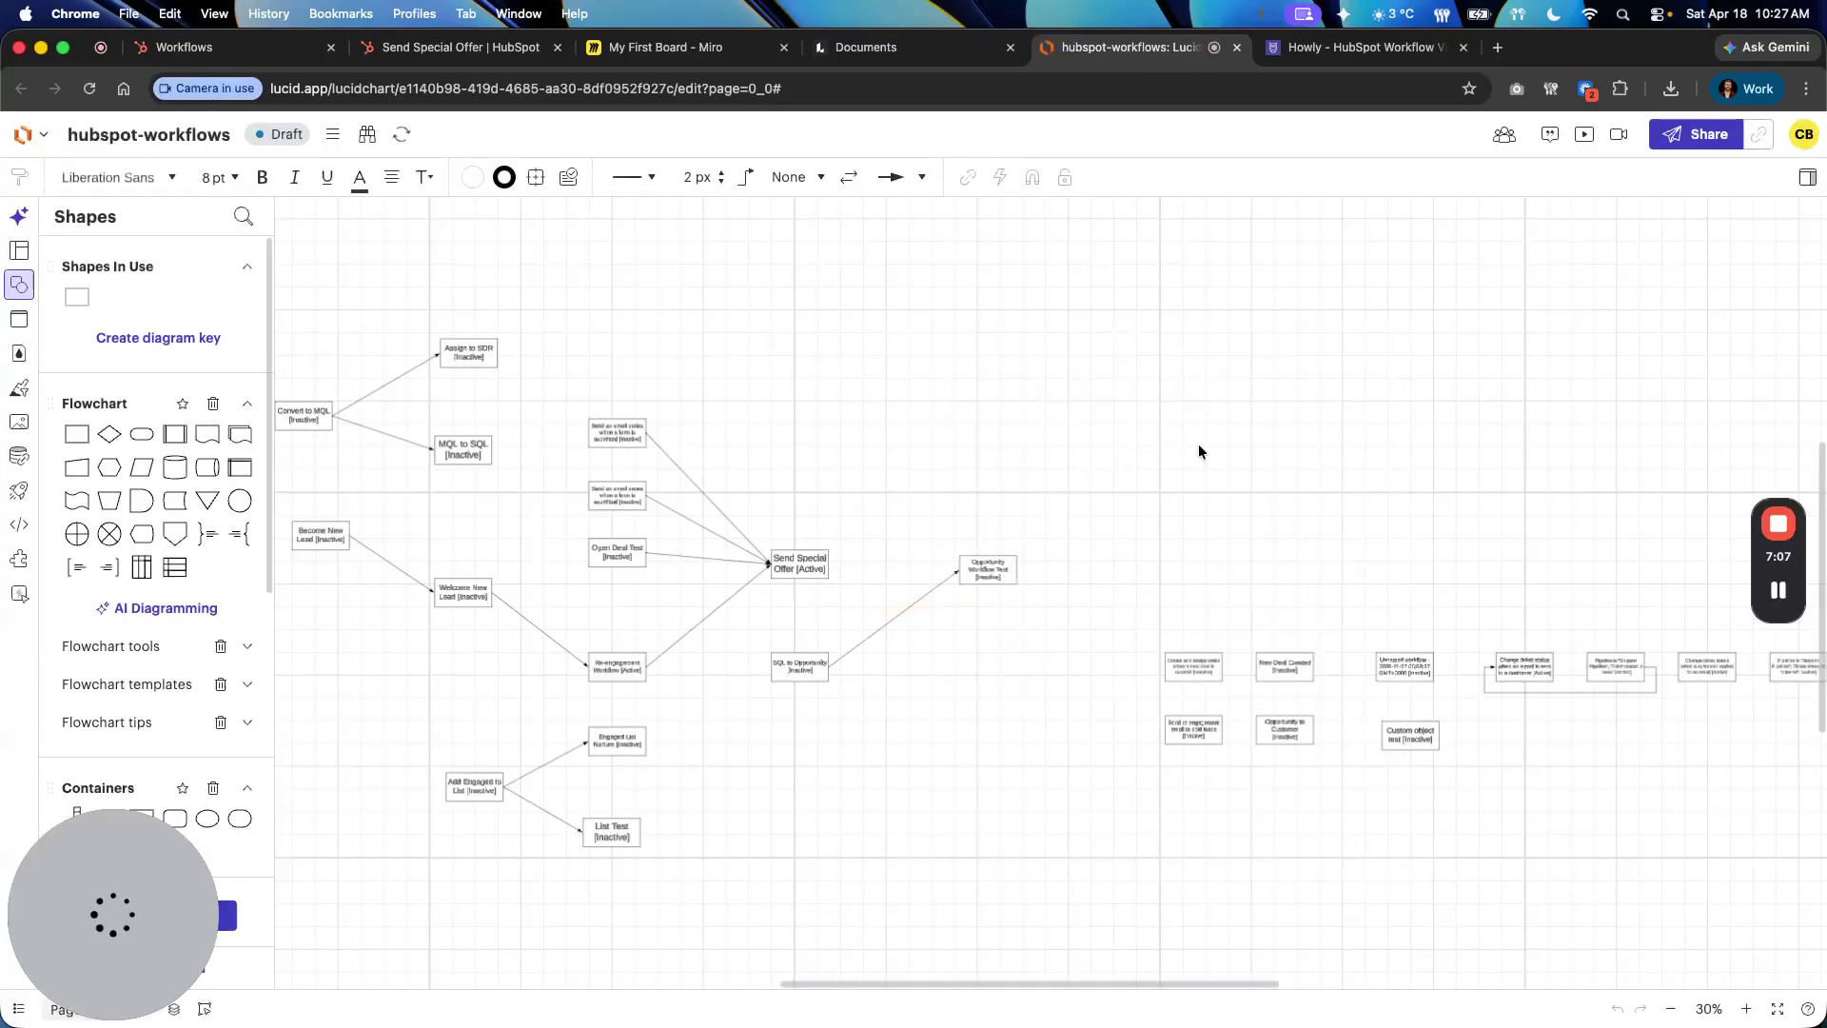
pyautogui.click(524, 349)
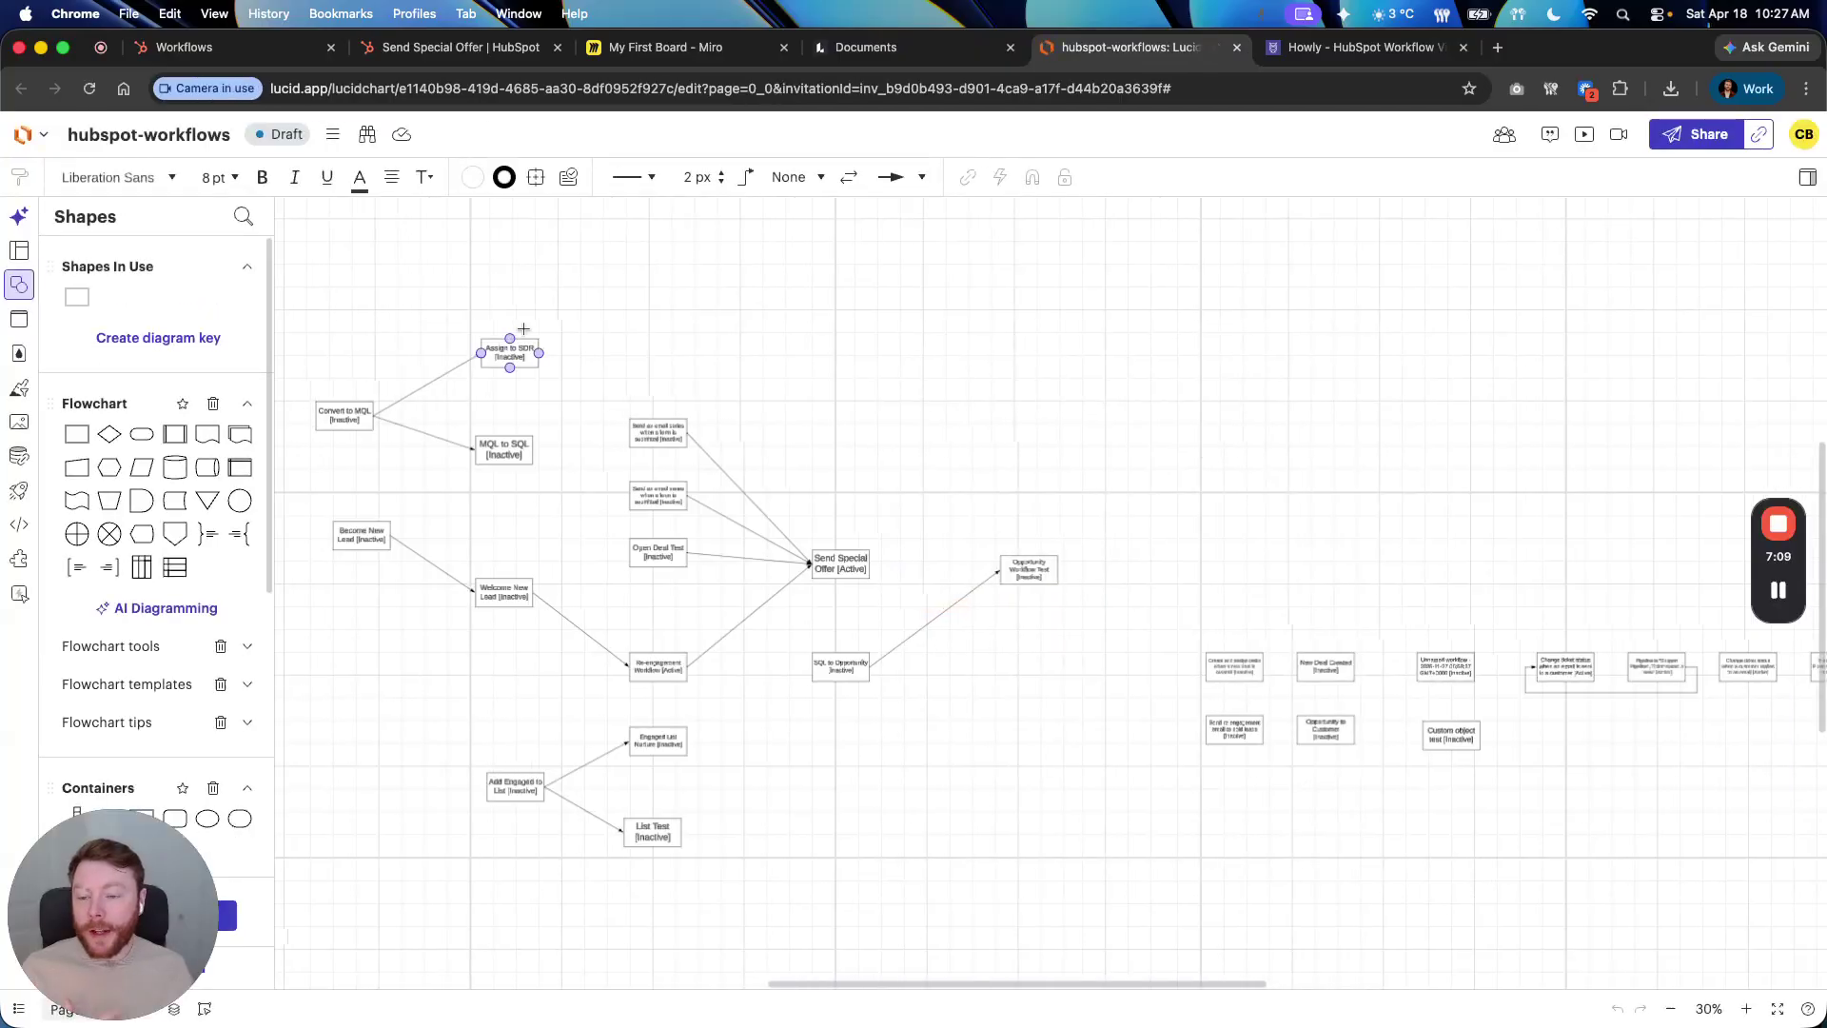
pyautogui.click(542, 381)
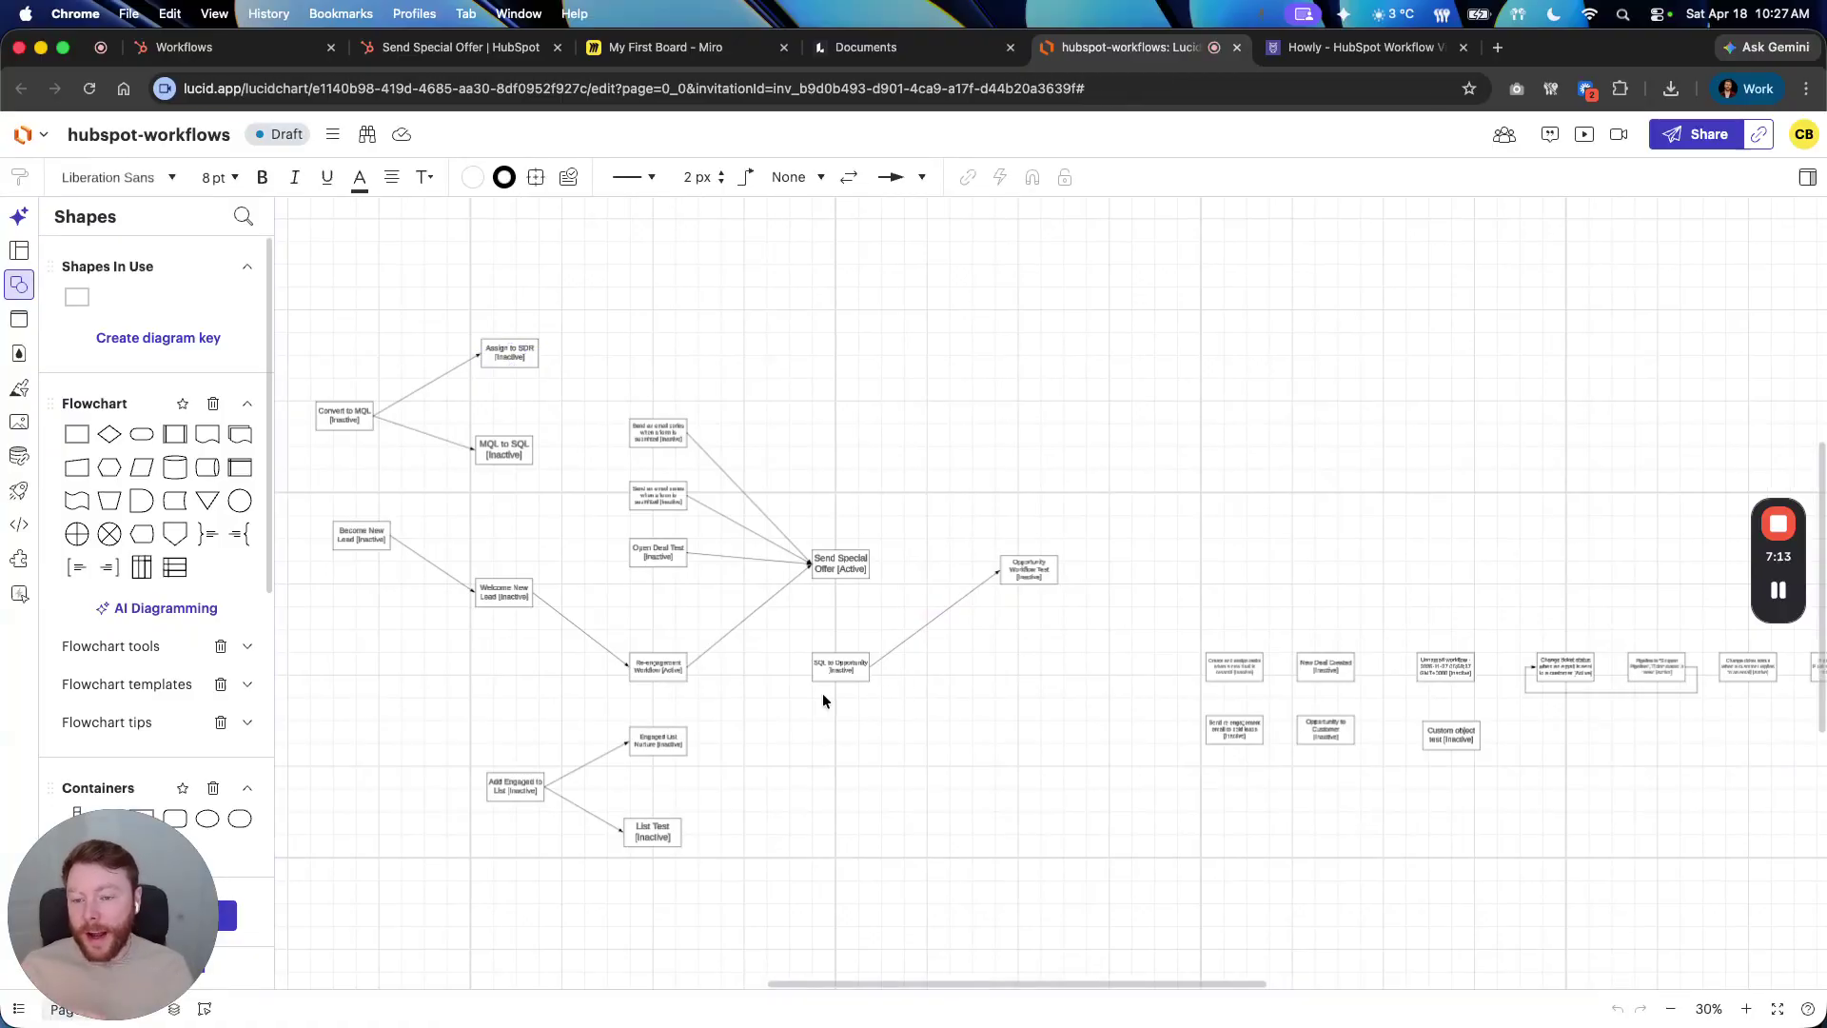
# Switch back to the Howly workflow map and trace the connections of Welcome New Lead and Become New Lead
pyautogui.click(1313, 47)
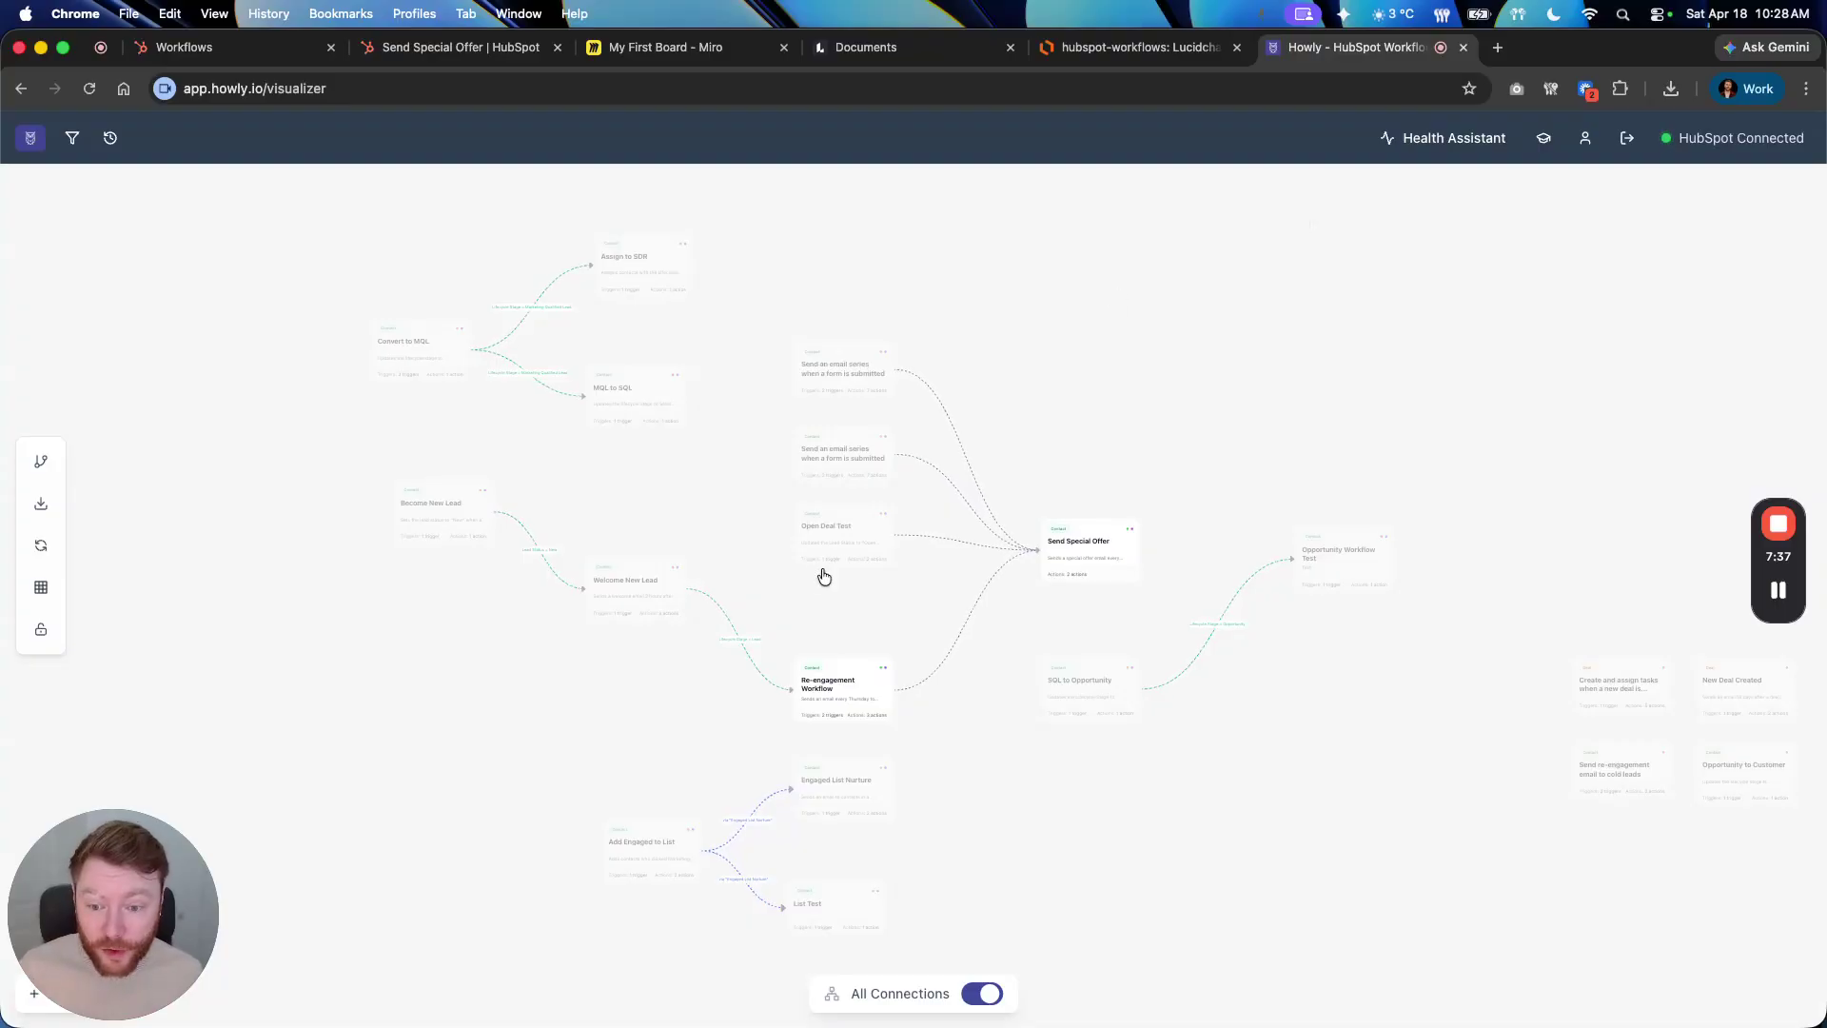
pyautogui.click(620, 587)
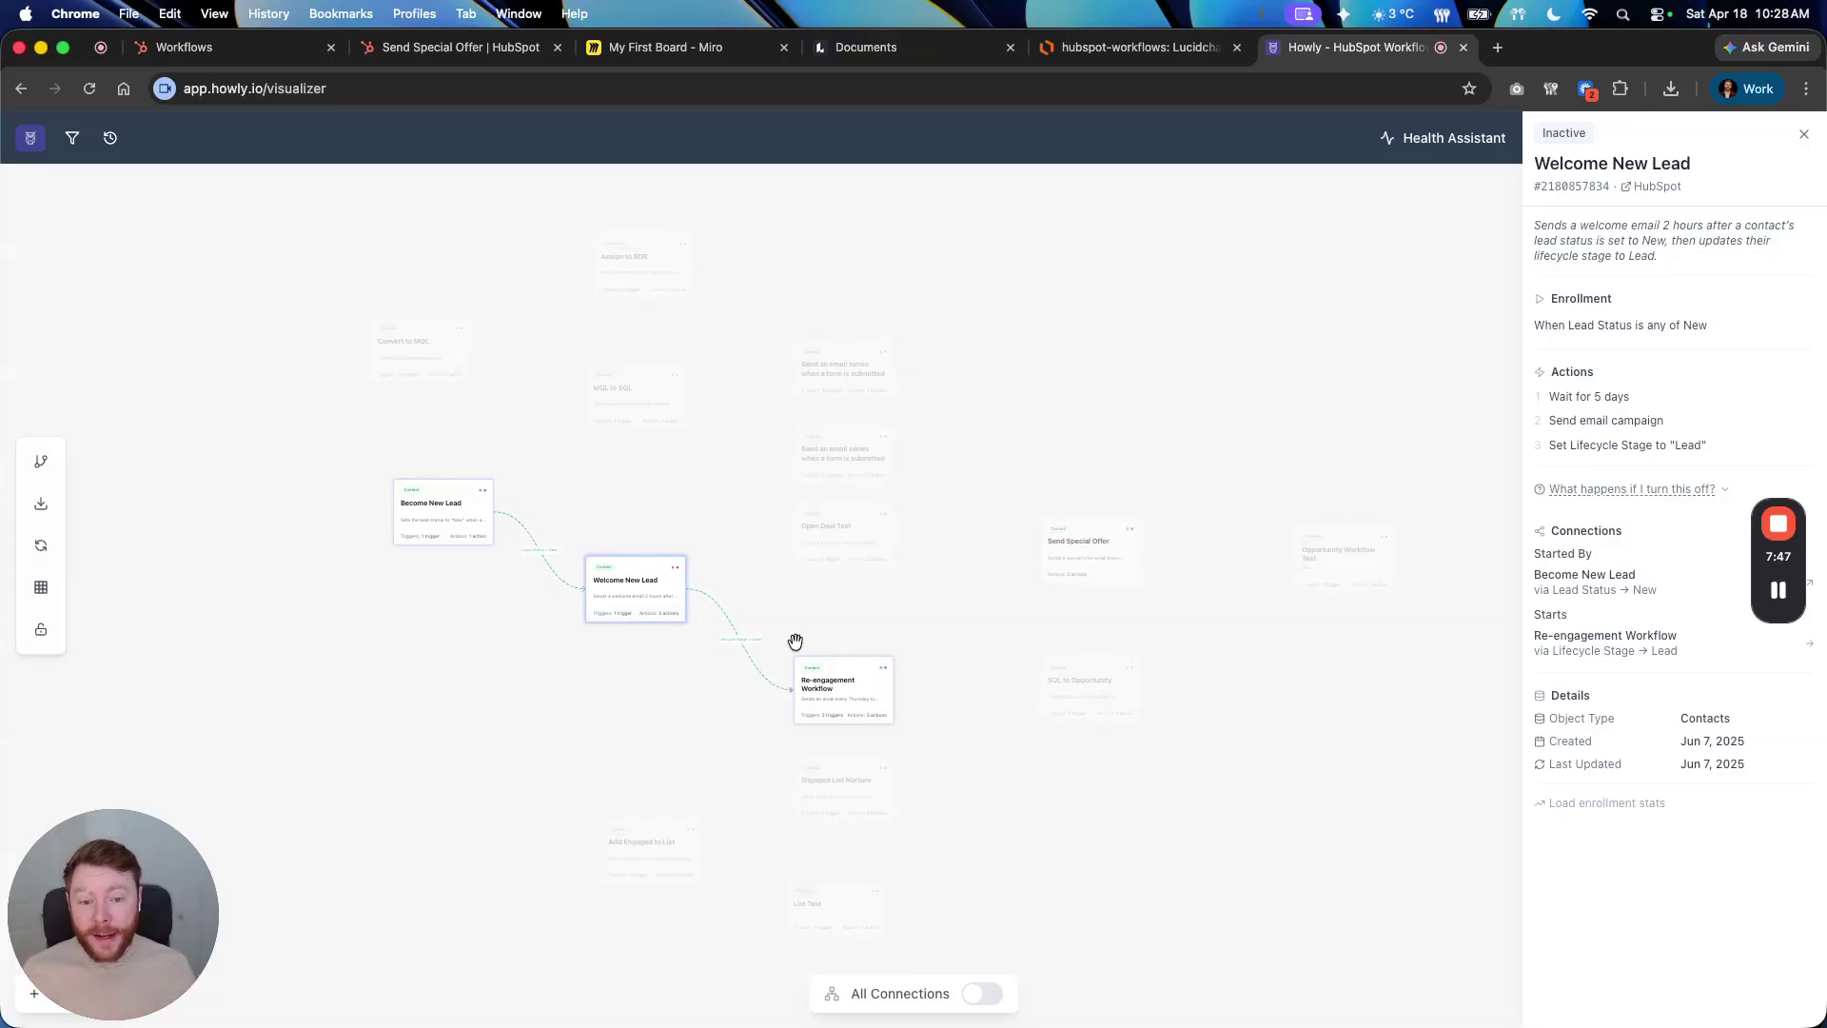
pyautogui.click(467, 537)
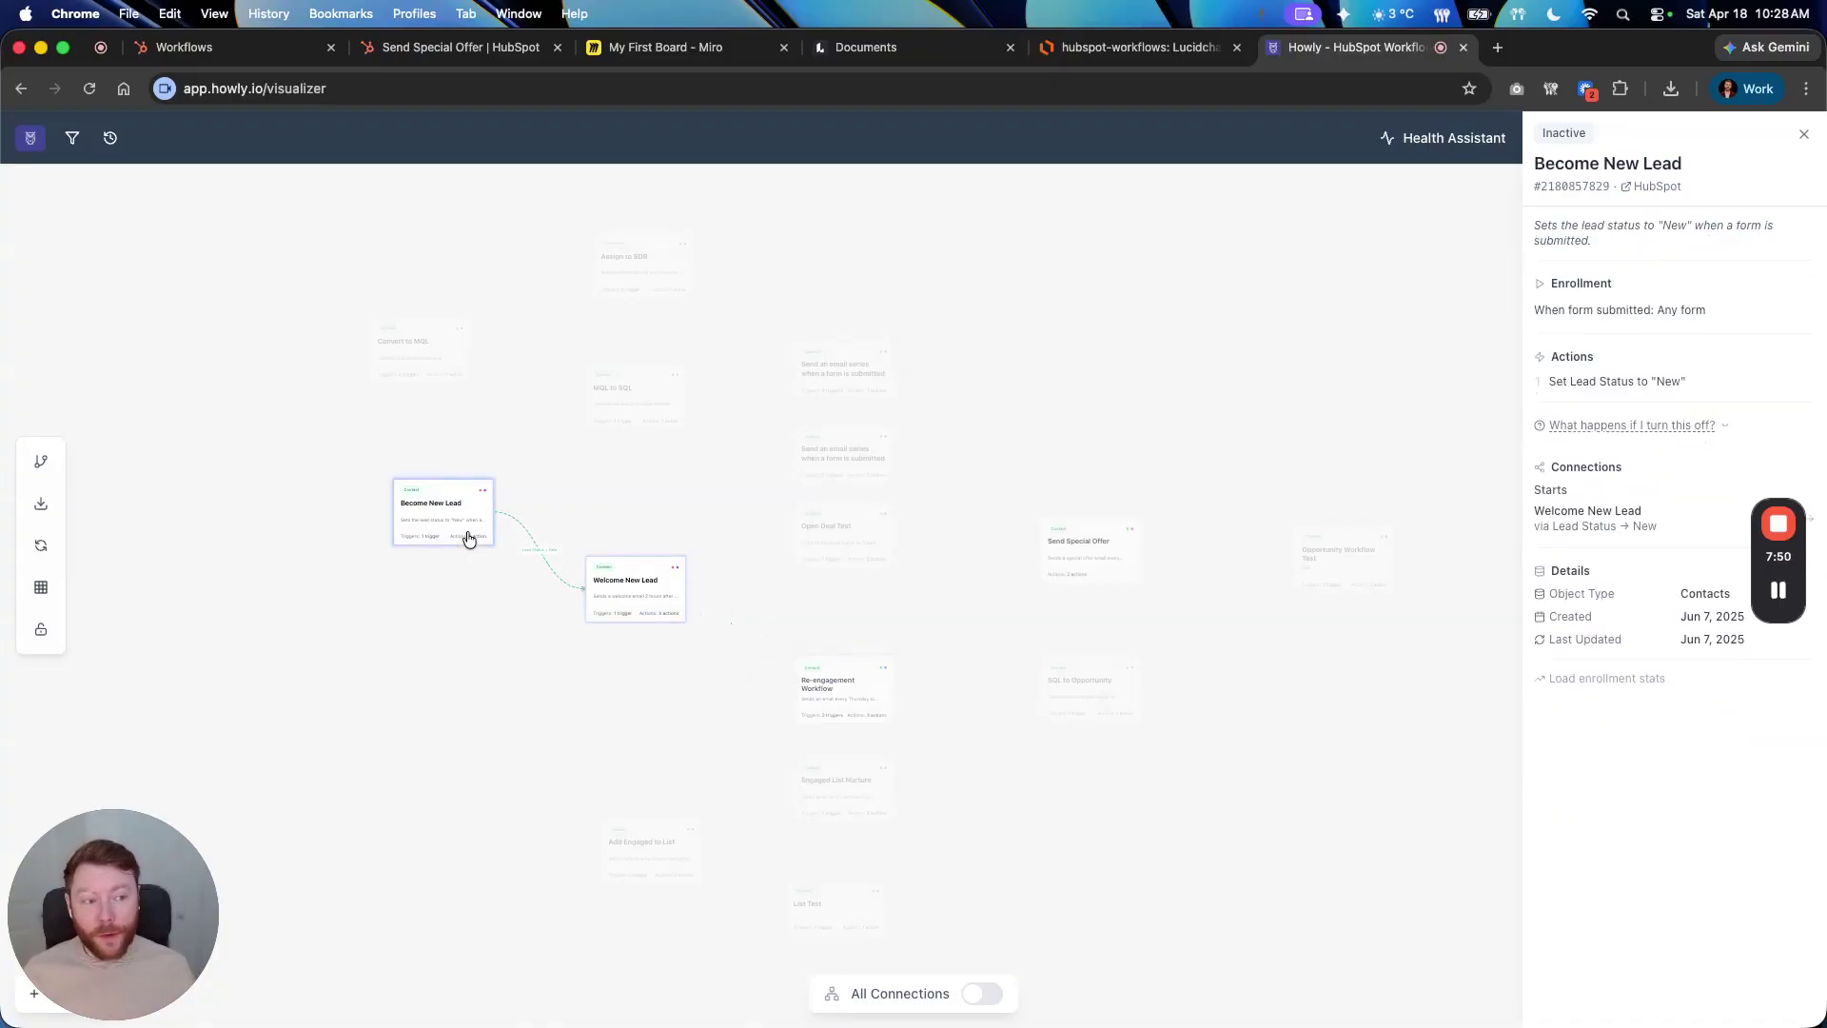
# Reopen Welcome New Lead's details and read what happens if that workflow is turned off
pyautogui.click(628, 579)
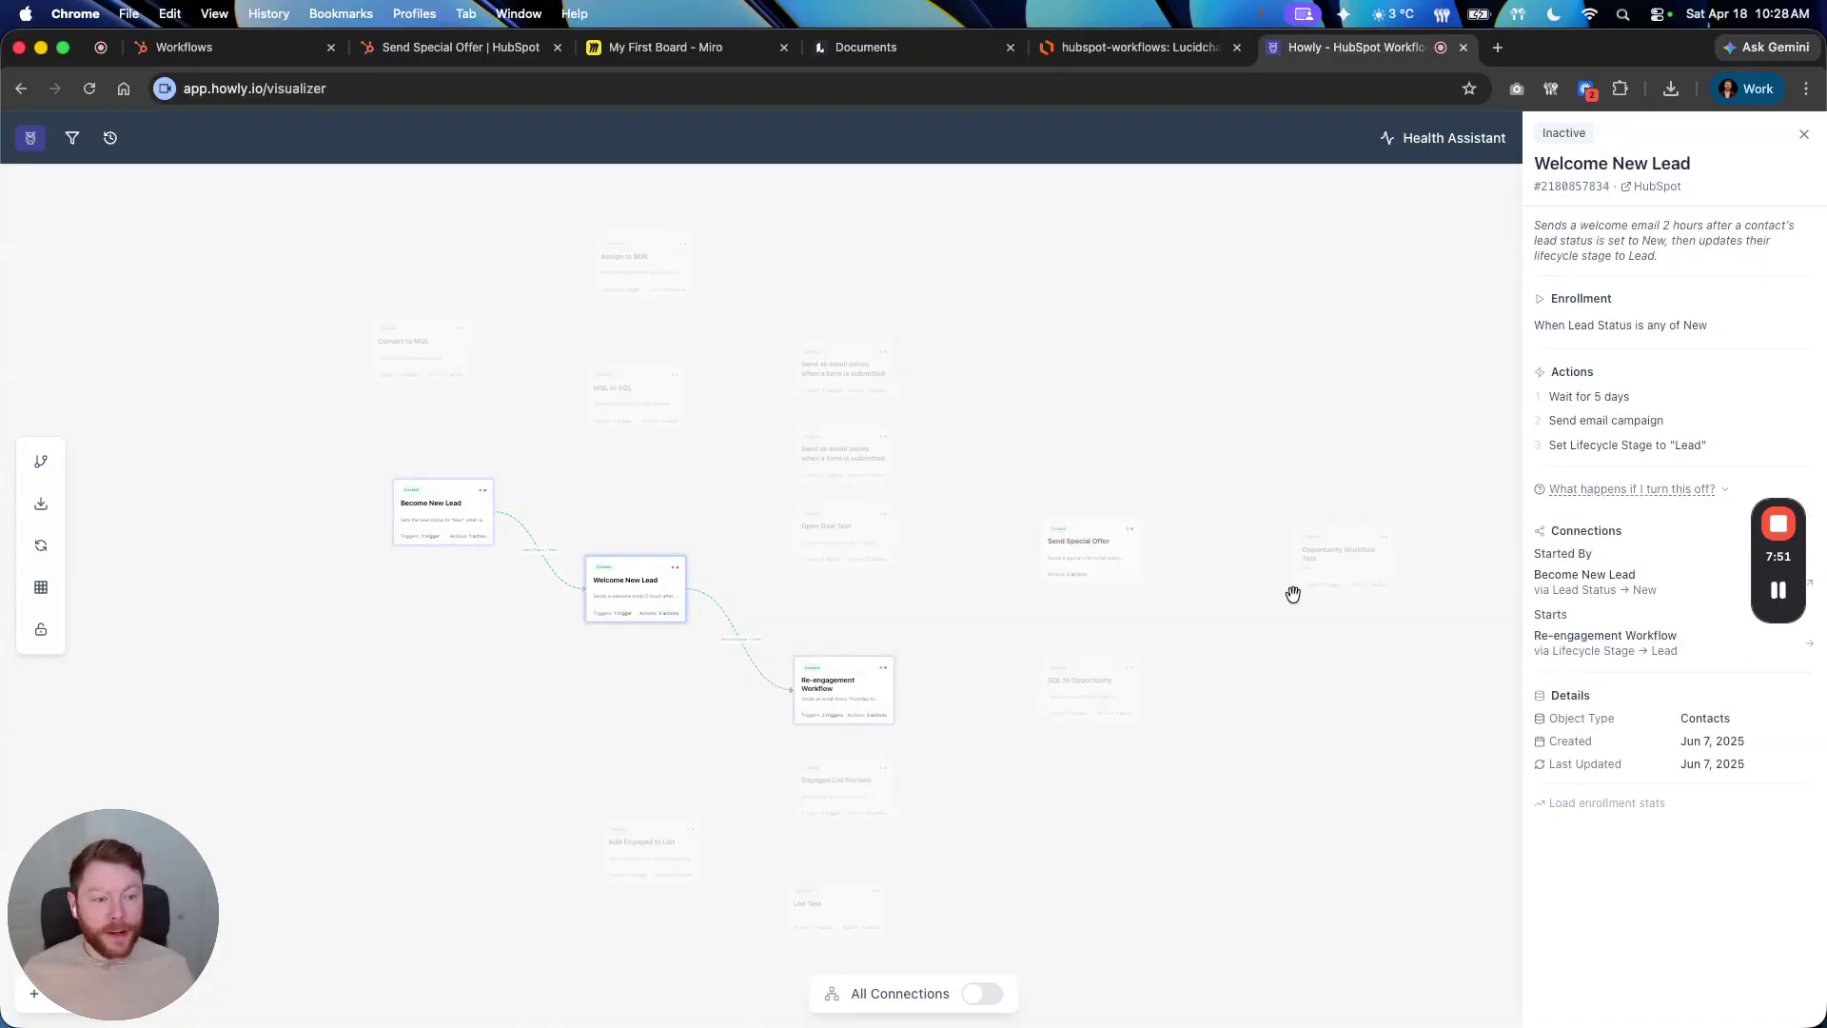
pyautogui.click(1694, 496)
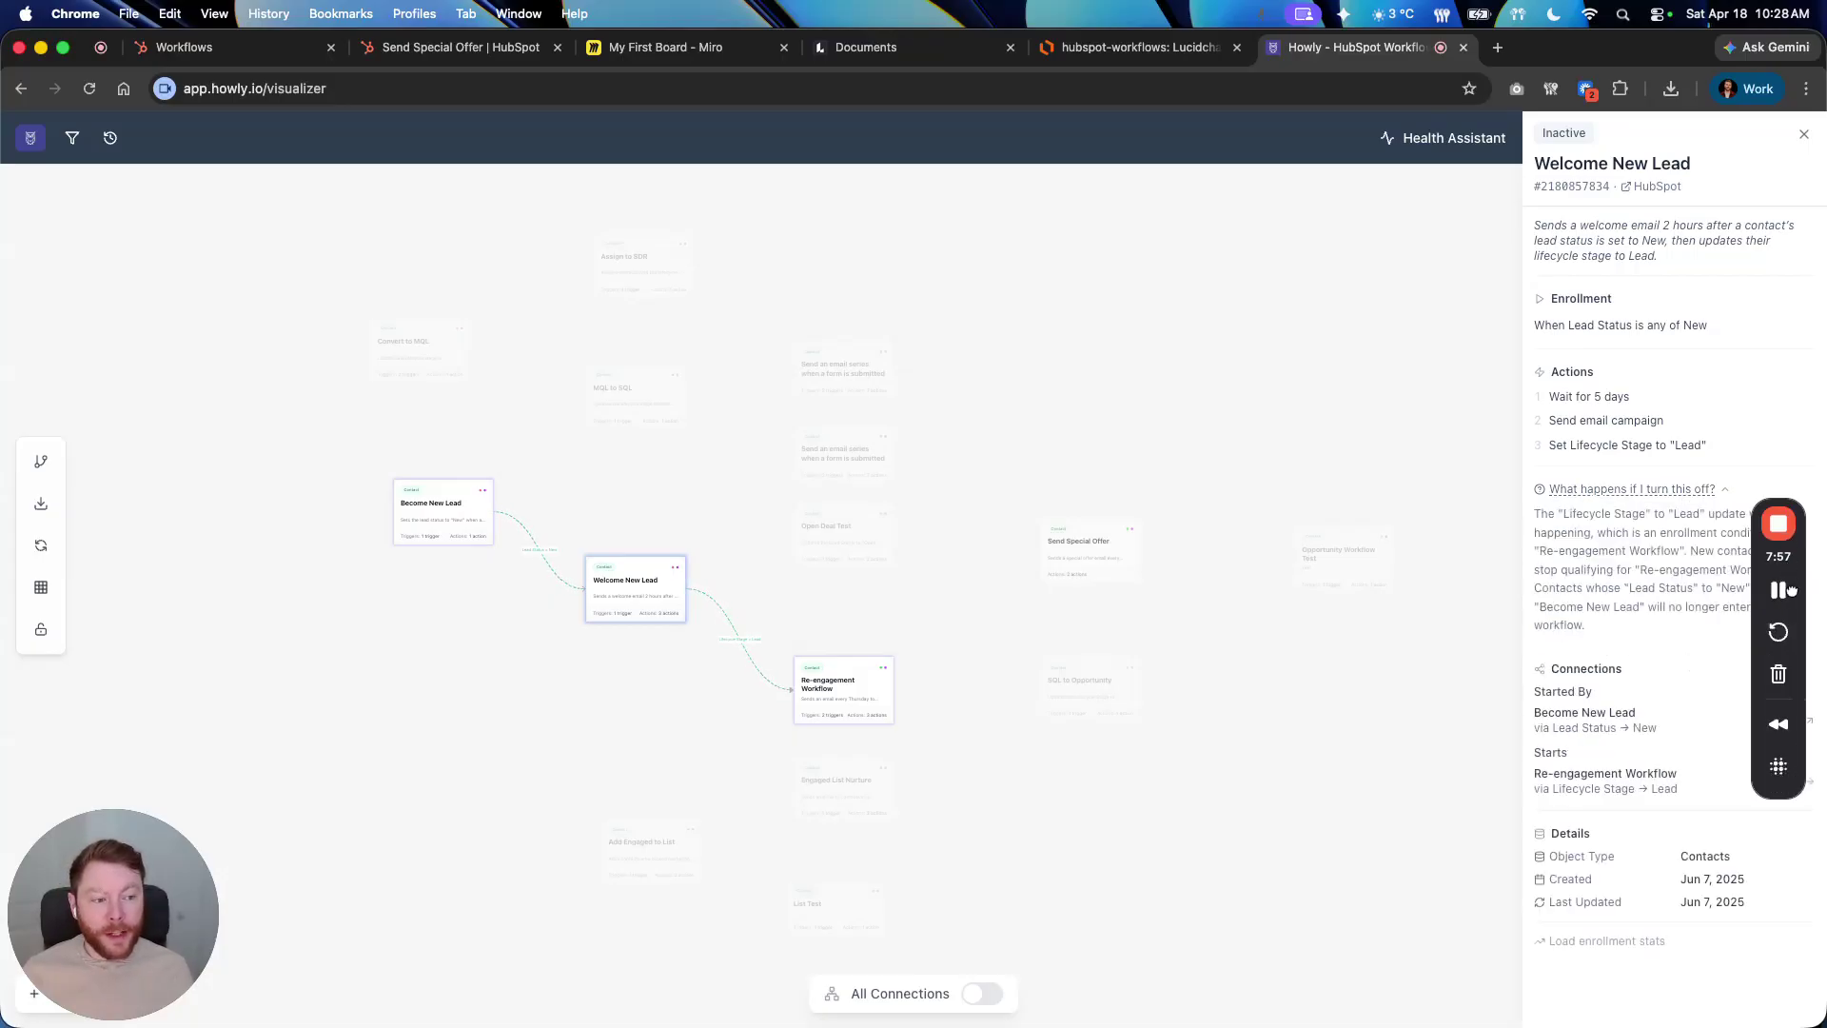
pyautogui.moveTo(1789, 573); pyautogui.dragTo(1801, 767)
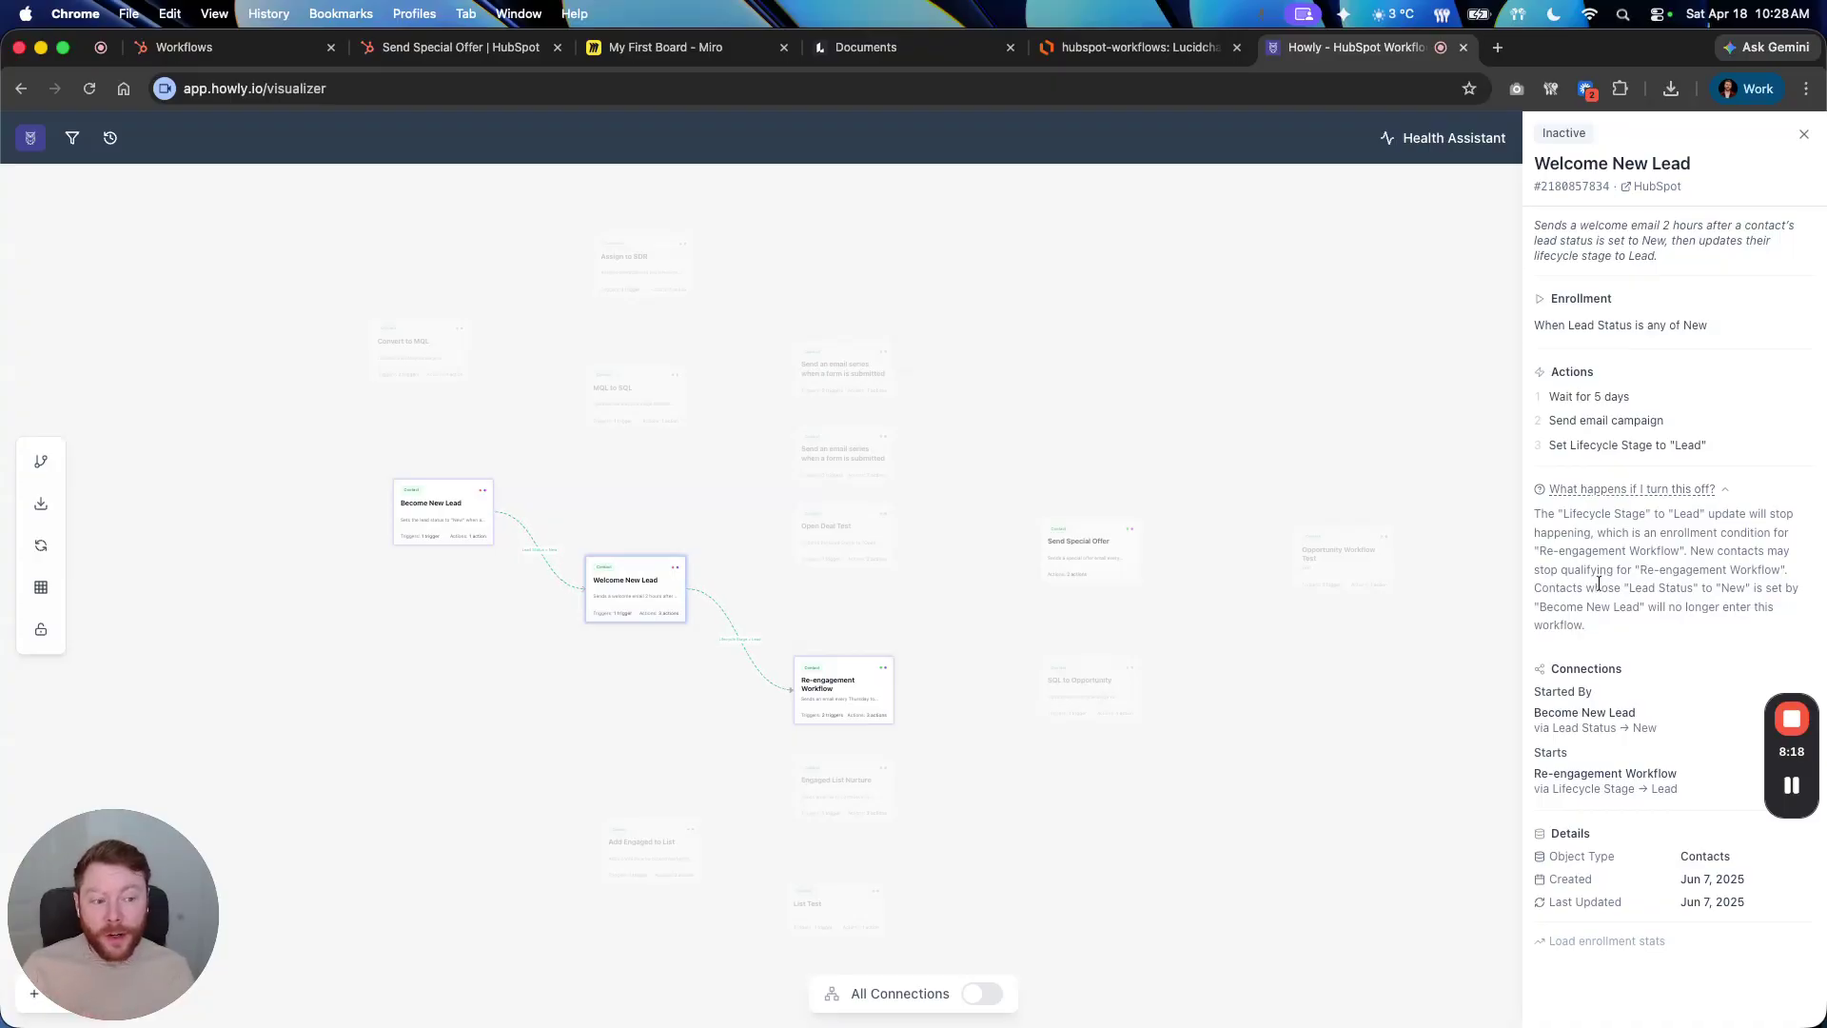
# Read what happens if Become New Lead is turned off, then close its details
pyautogui.click(469, 535)
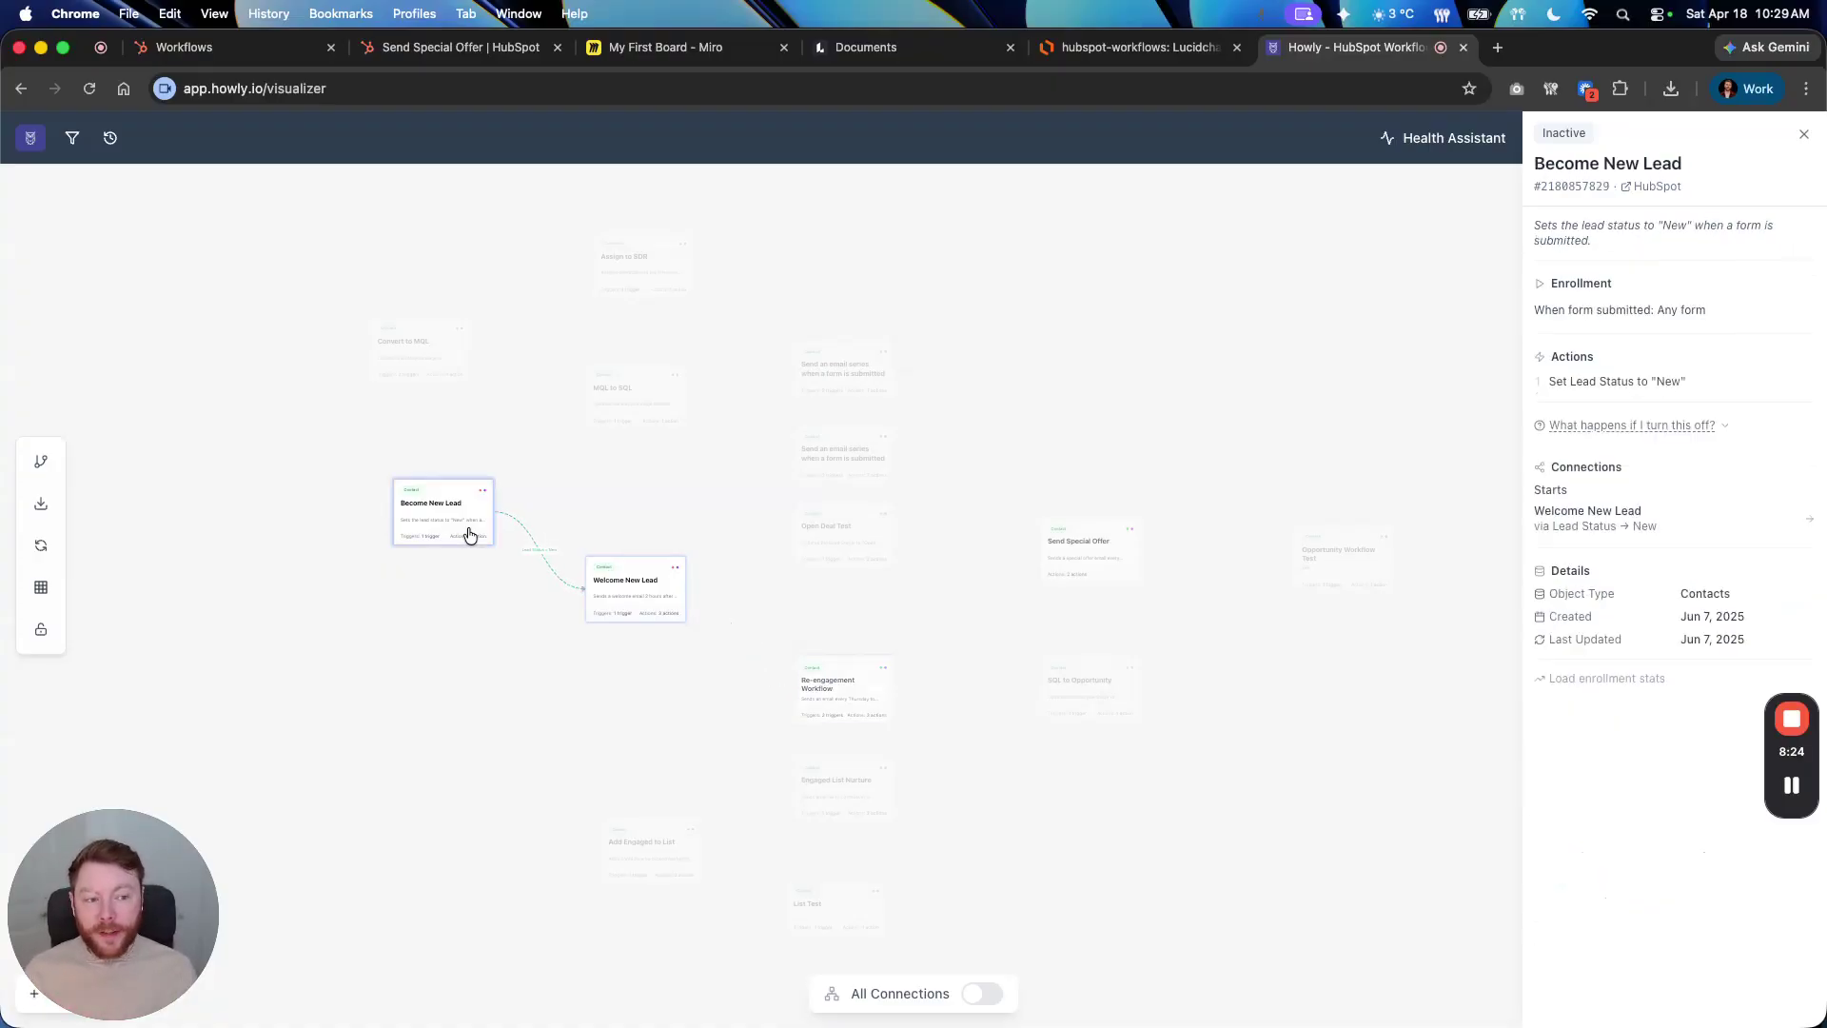
pyautogui.click(1608, 428)
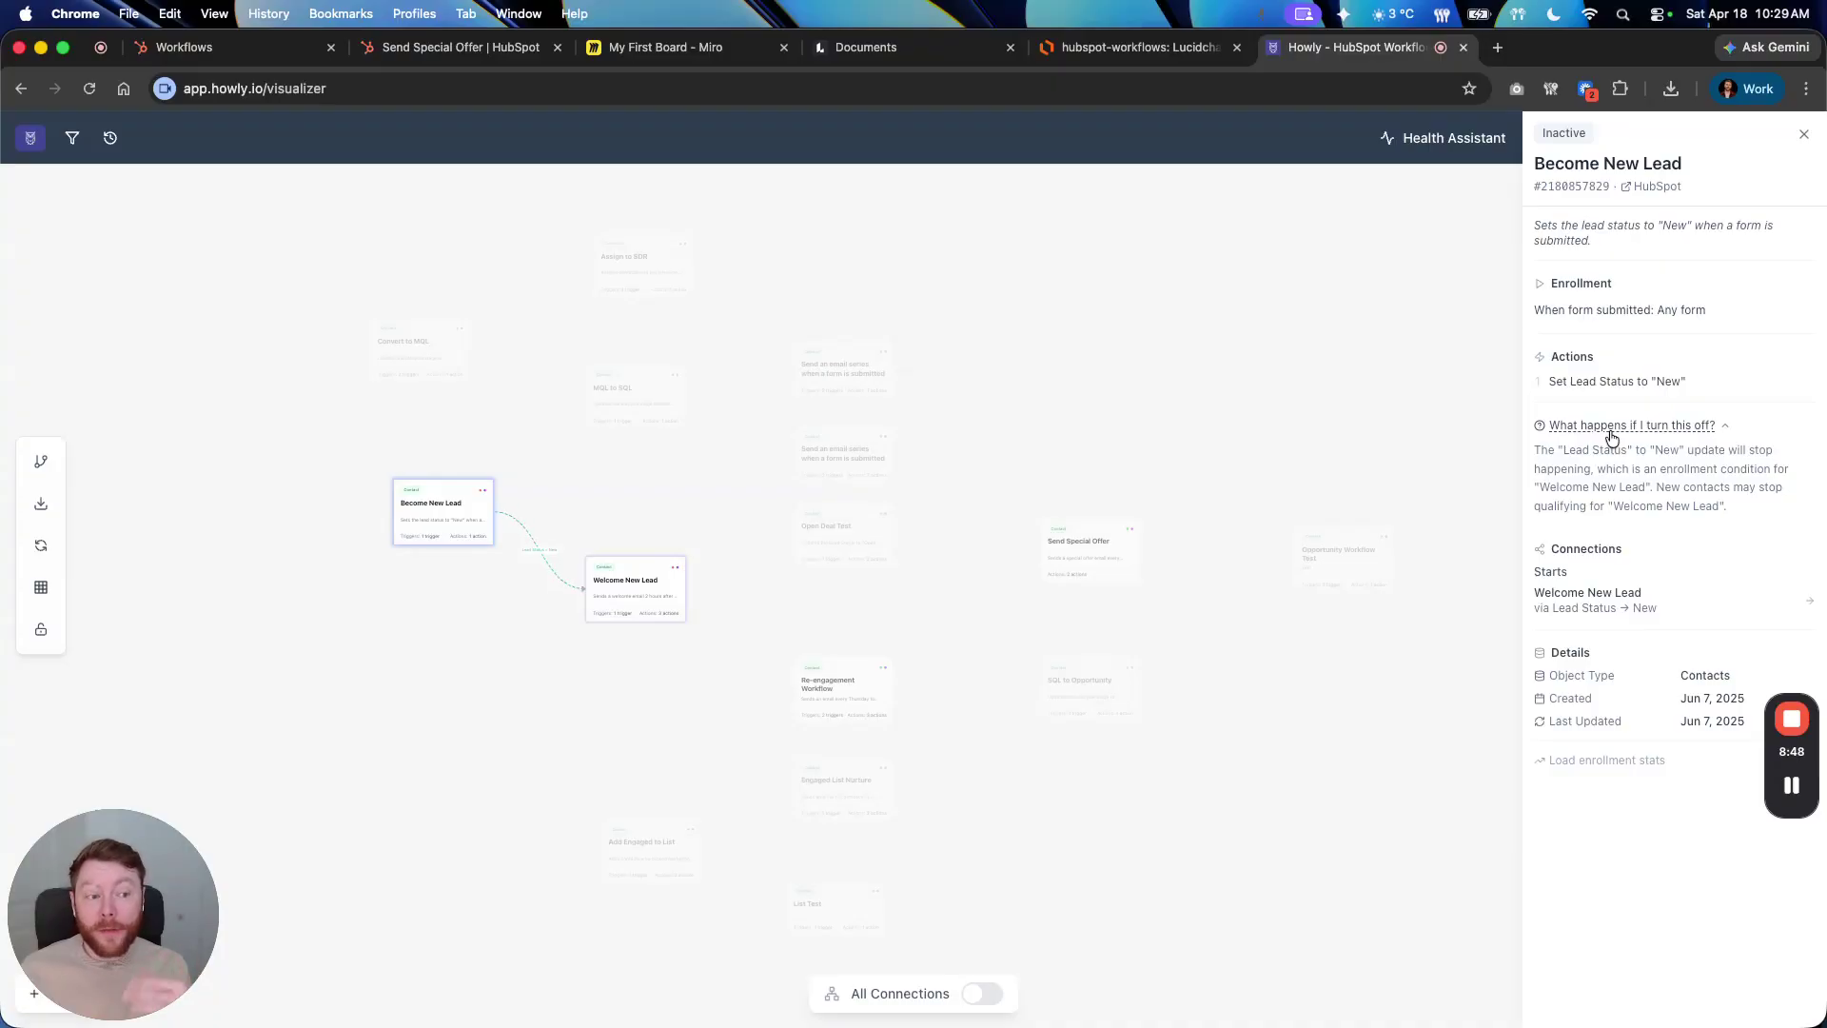
pyautogui.click(1105, 412)
# Look up the Lifecycle Stage property's impact and review the workflows it triggers and those that modify it
pyautogui.click(51, 466)
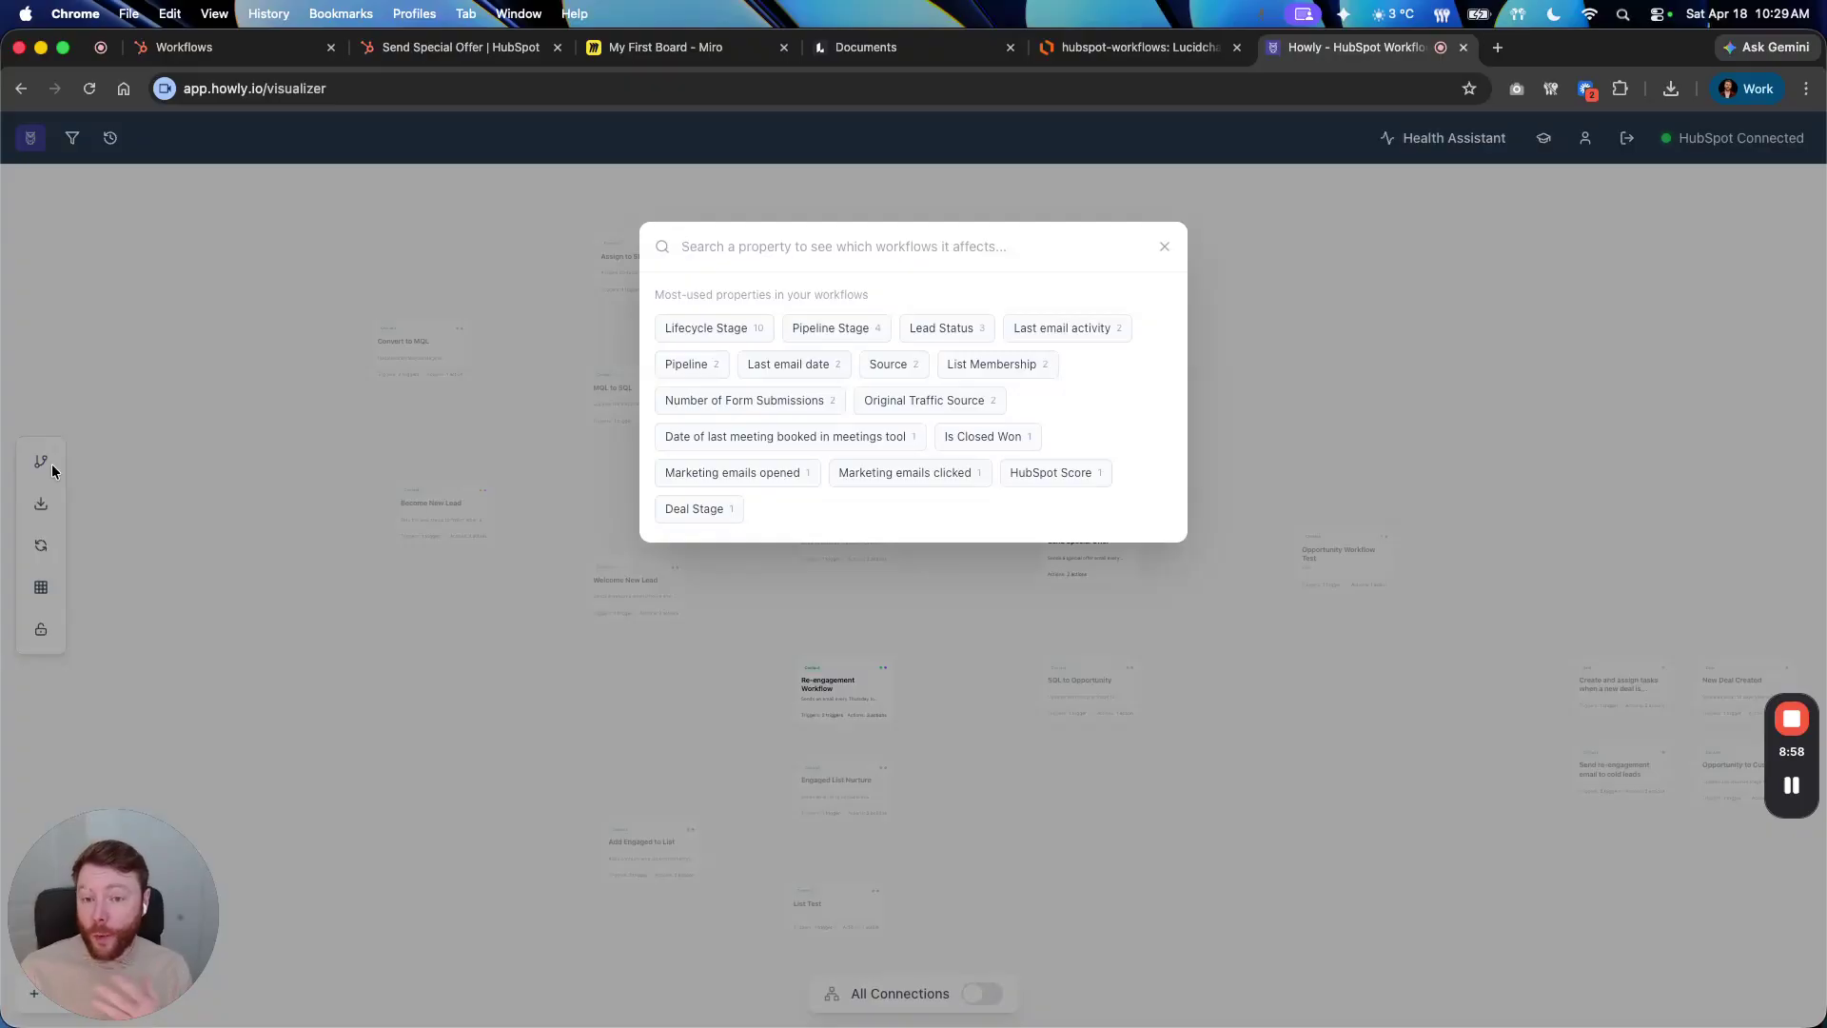
pyautogui.click(763, 333)
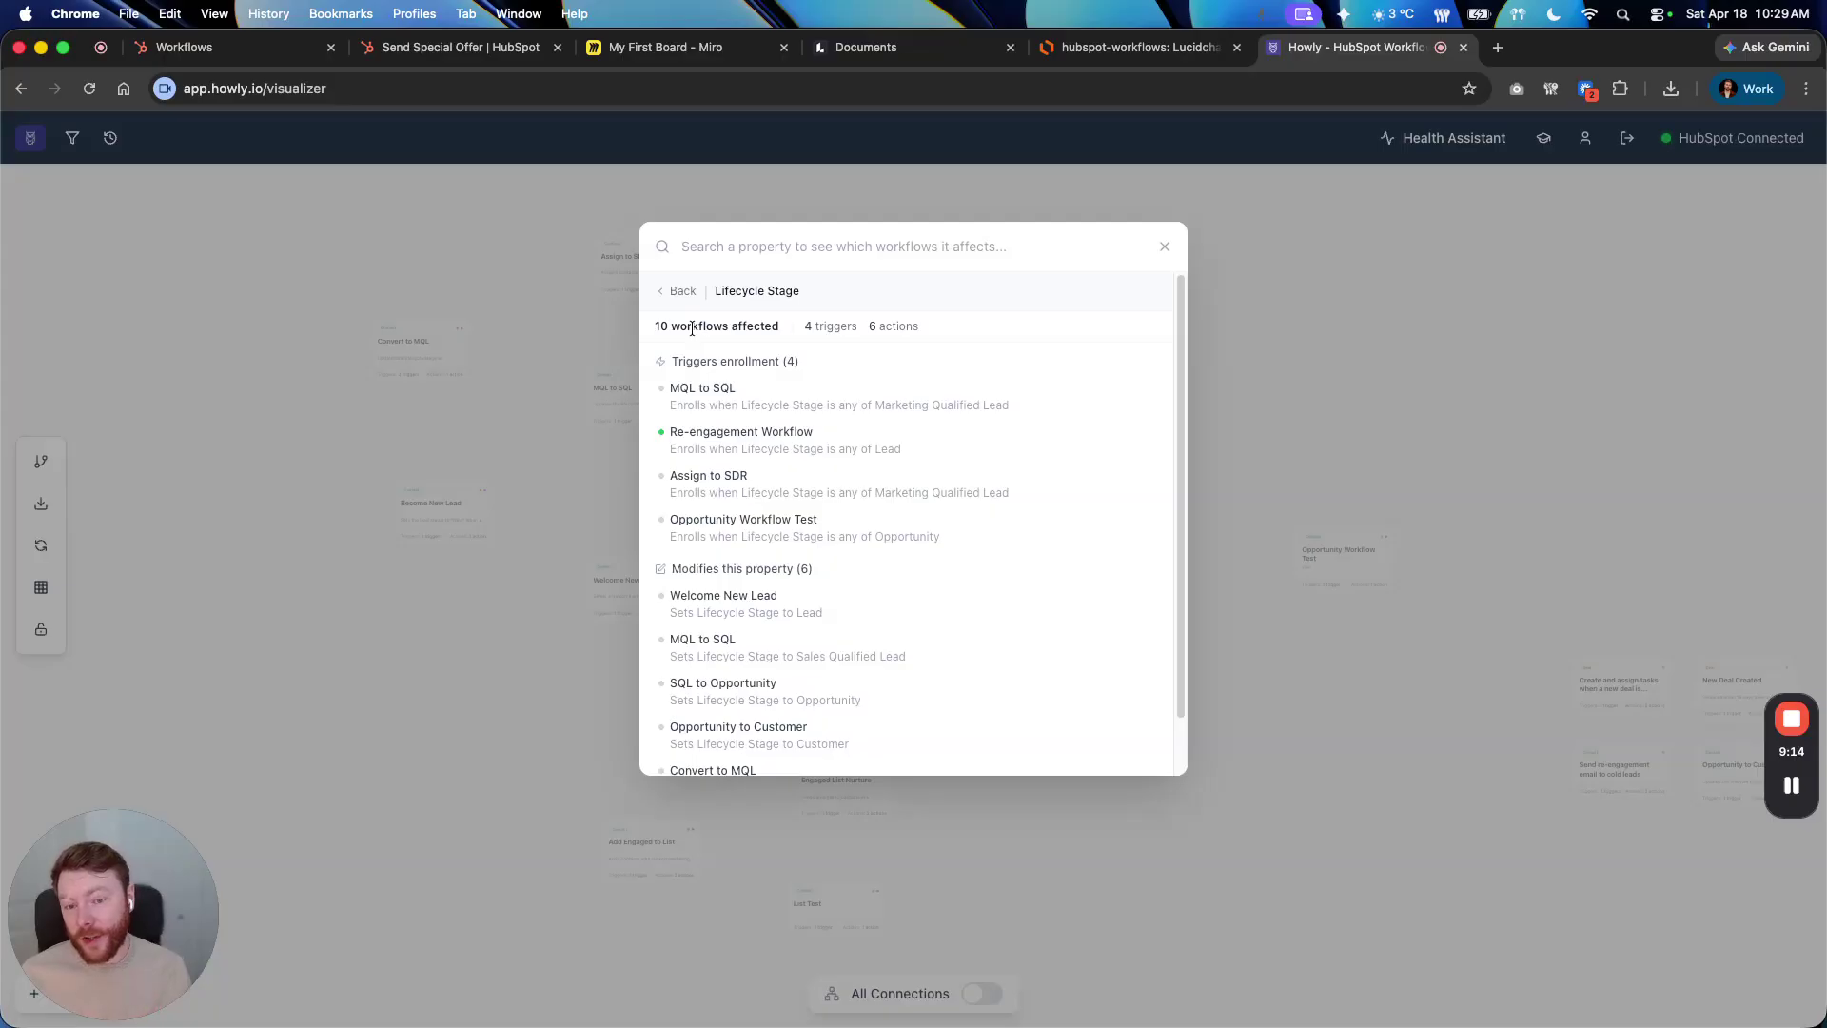
pyautogui.moveTo(829, 325); pyautogui.dragTo(857, 325)
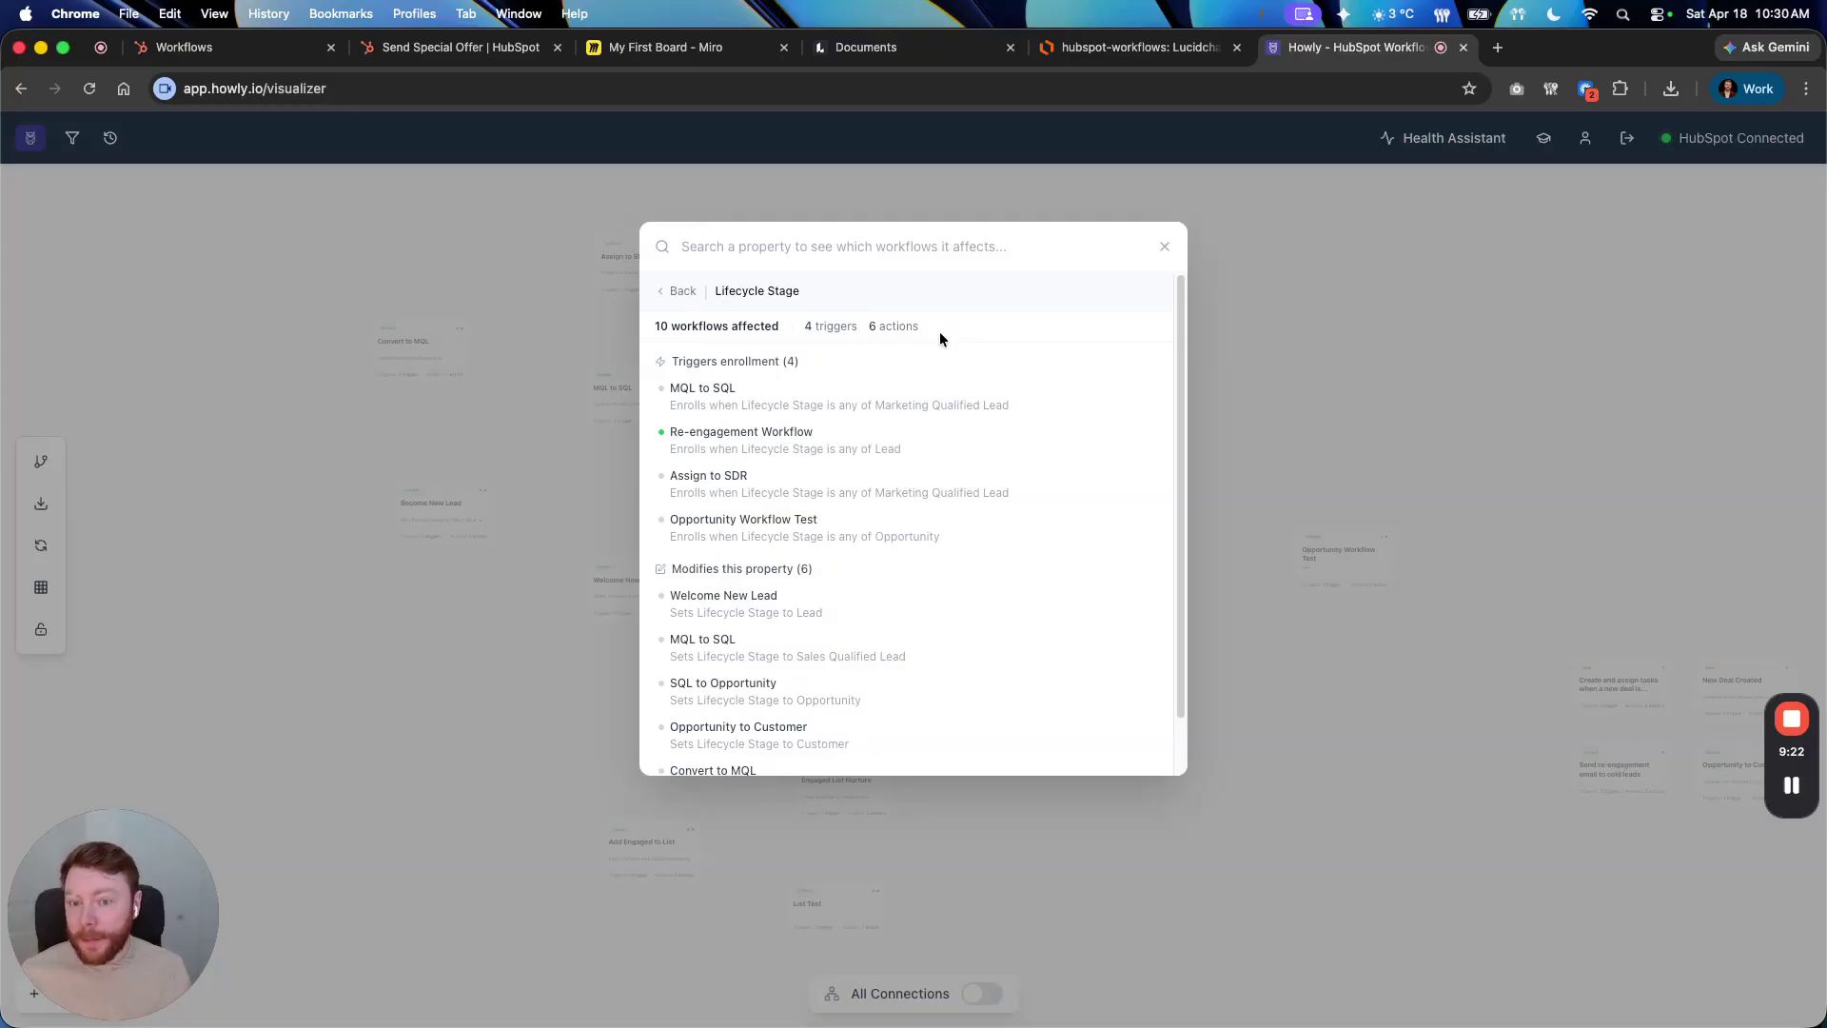
pyautogui.scroll(-1, 939, 333)
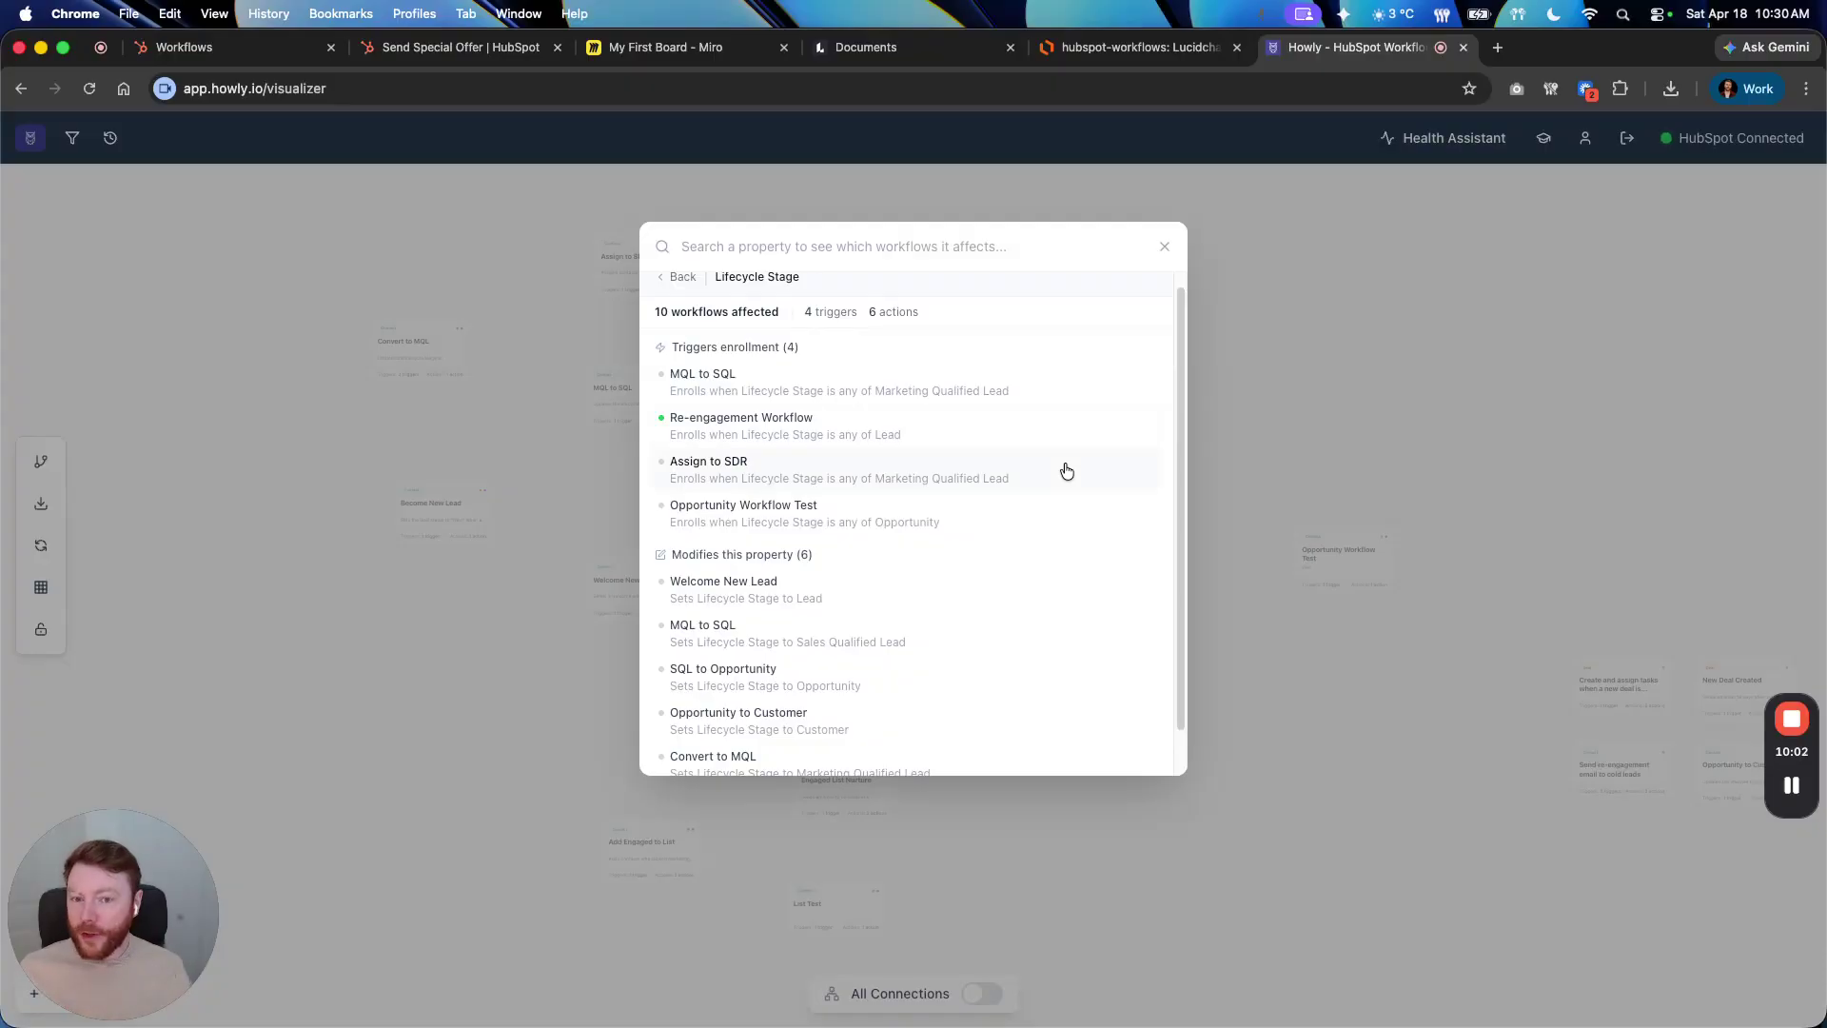
pyautogui.scroll(1, 918, 439)
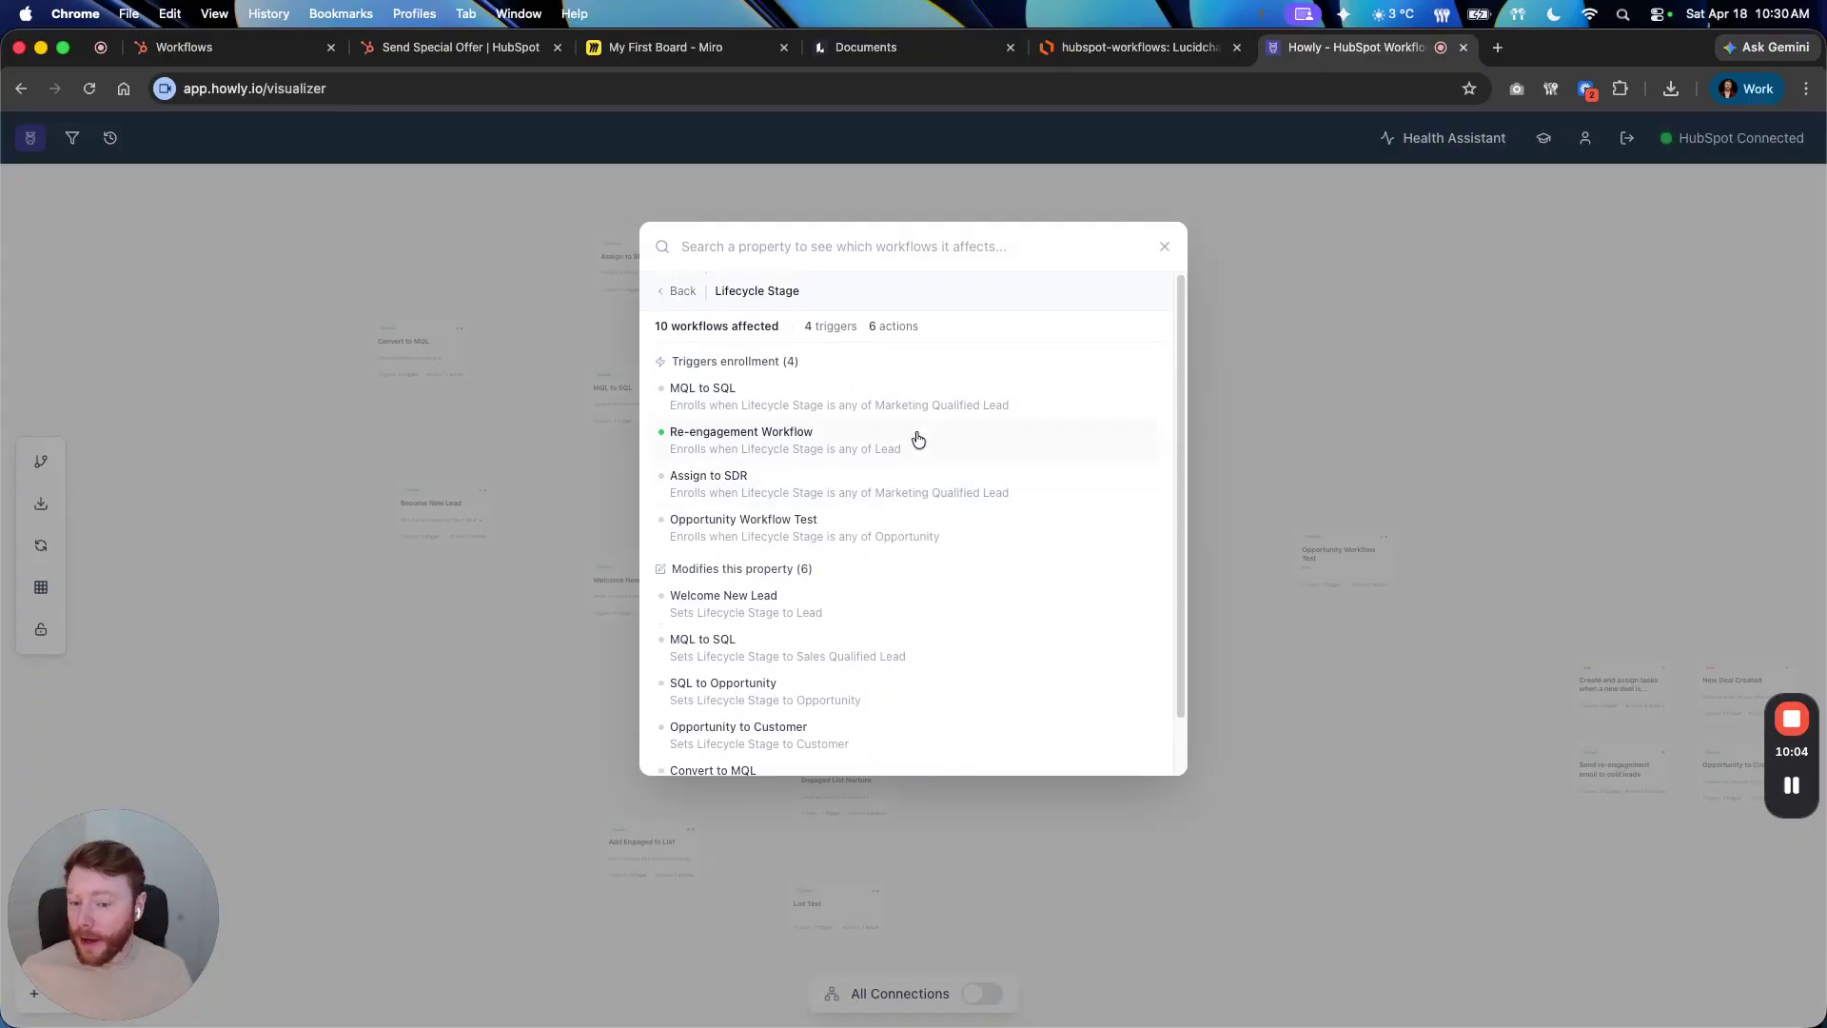
# Review the workflows that Lifecycle Stage triggers and those that modify it, and open SQL to Opportunity on the map
pyautogui.scroll(-3, 919, 439)
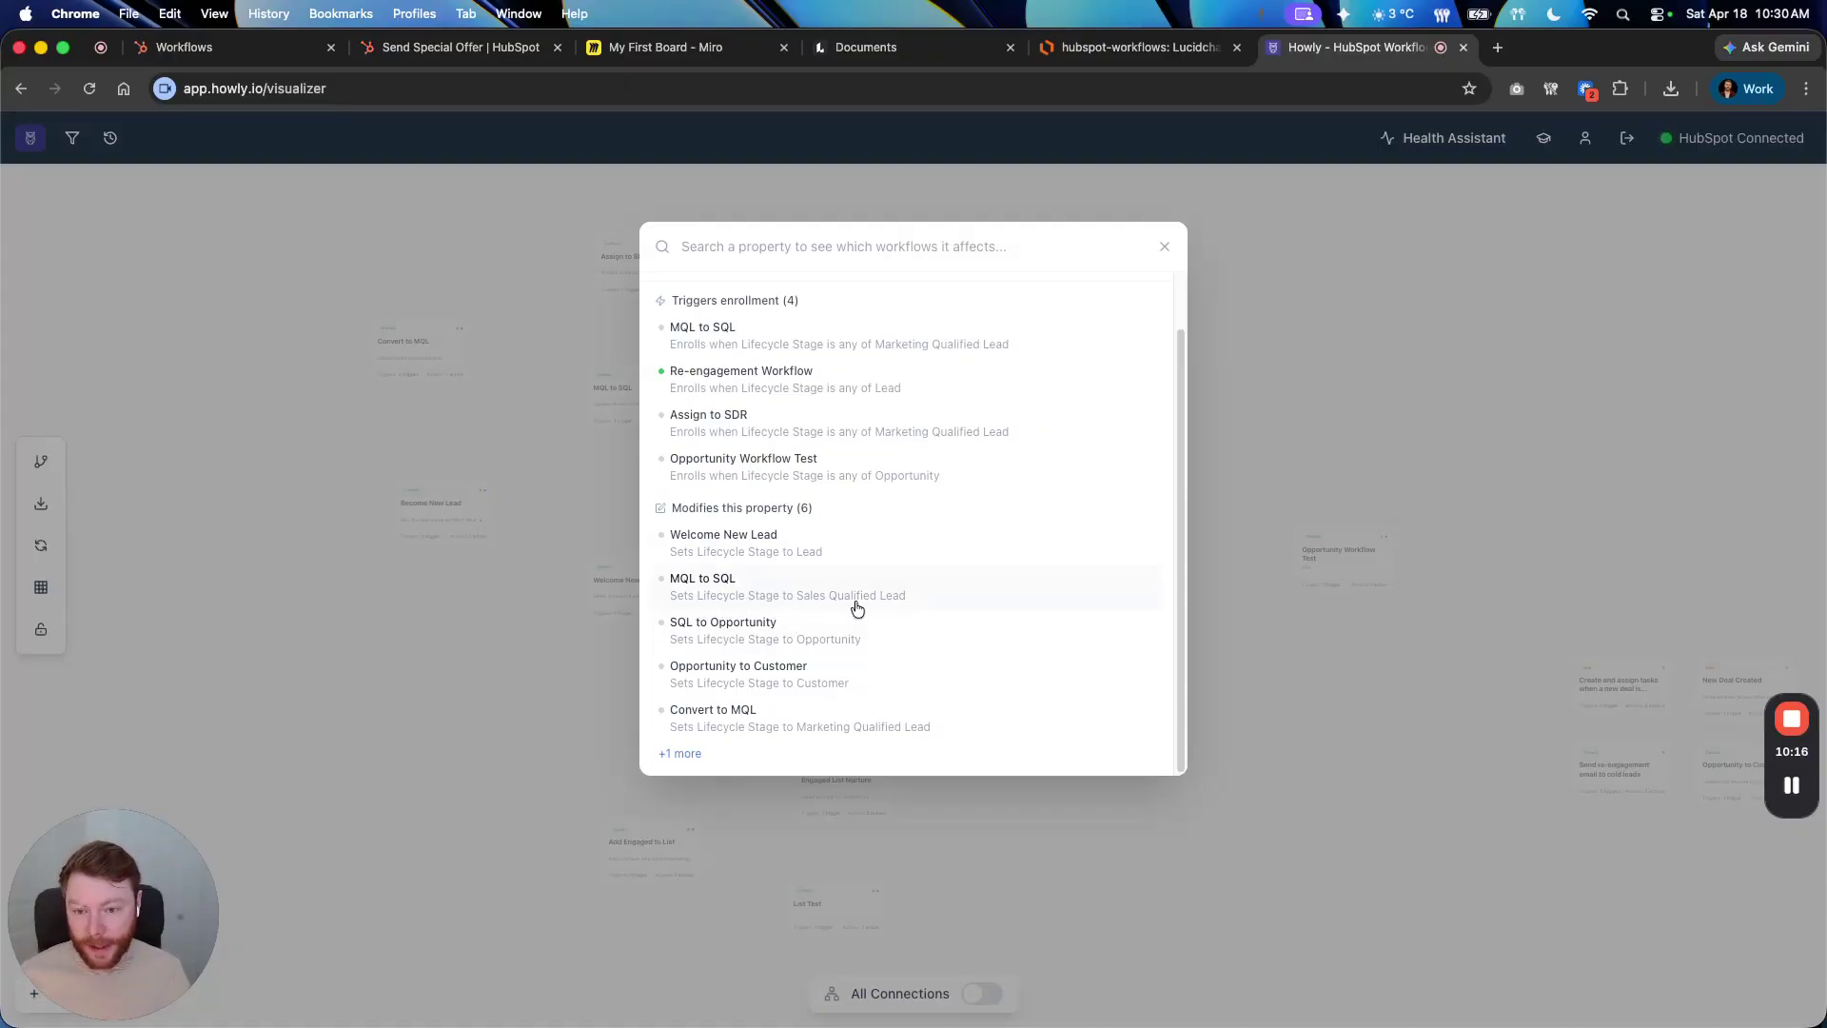
pyautogui.scroll(2, 857, 608)
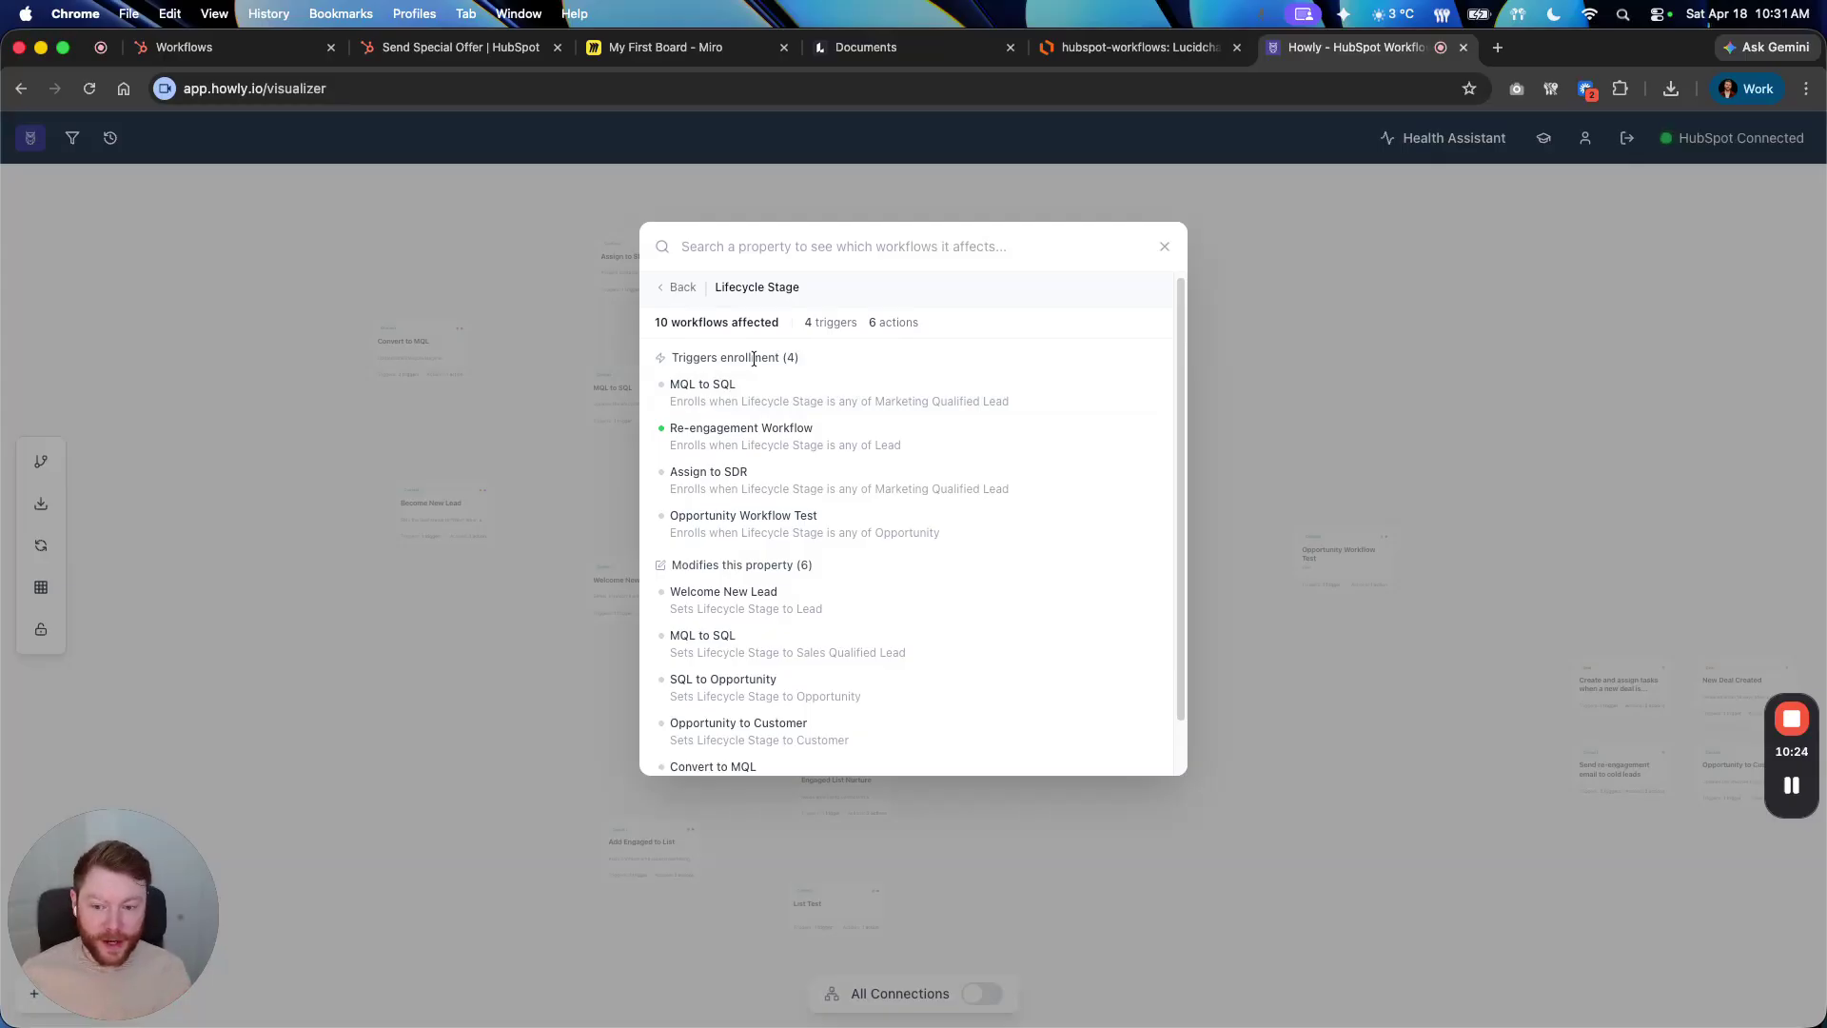
pyautogui.scroll(-2, 820, 516)
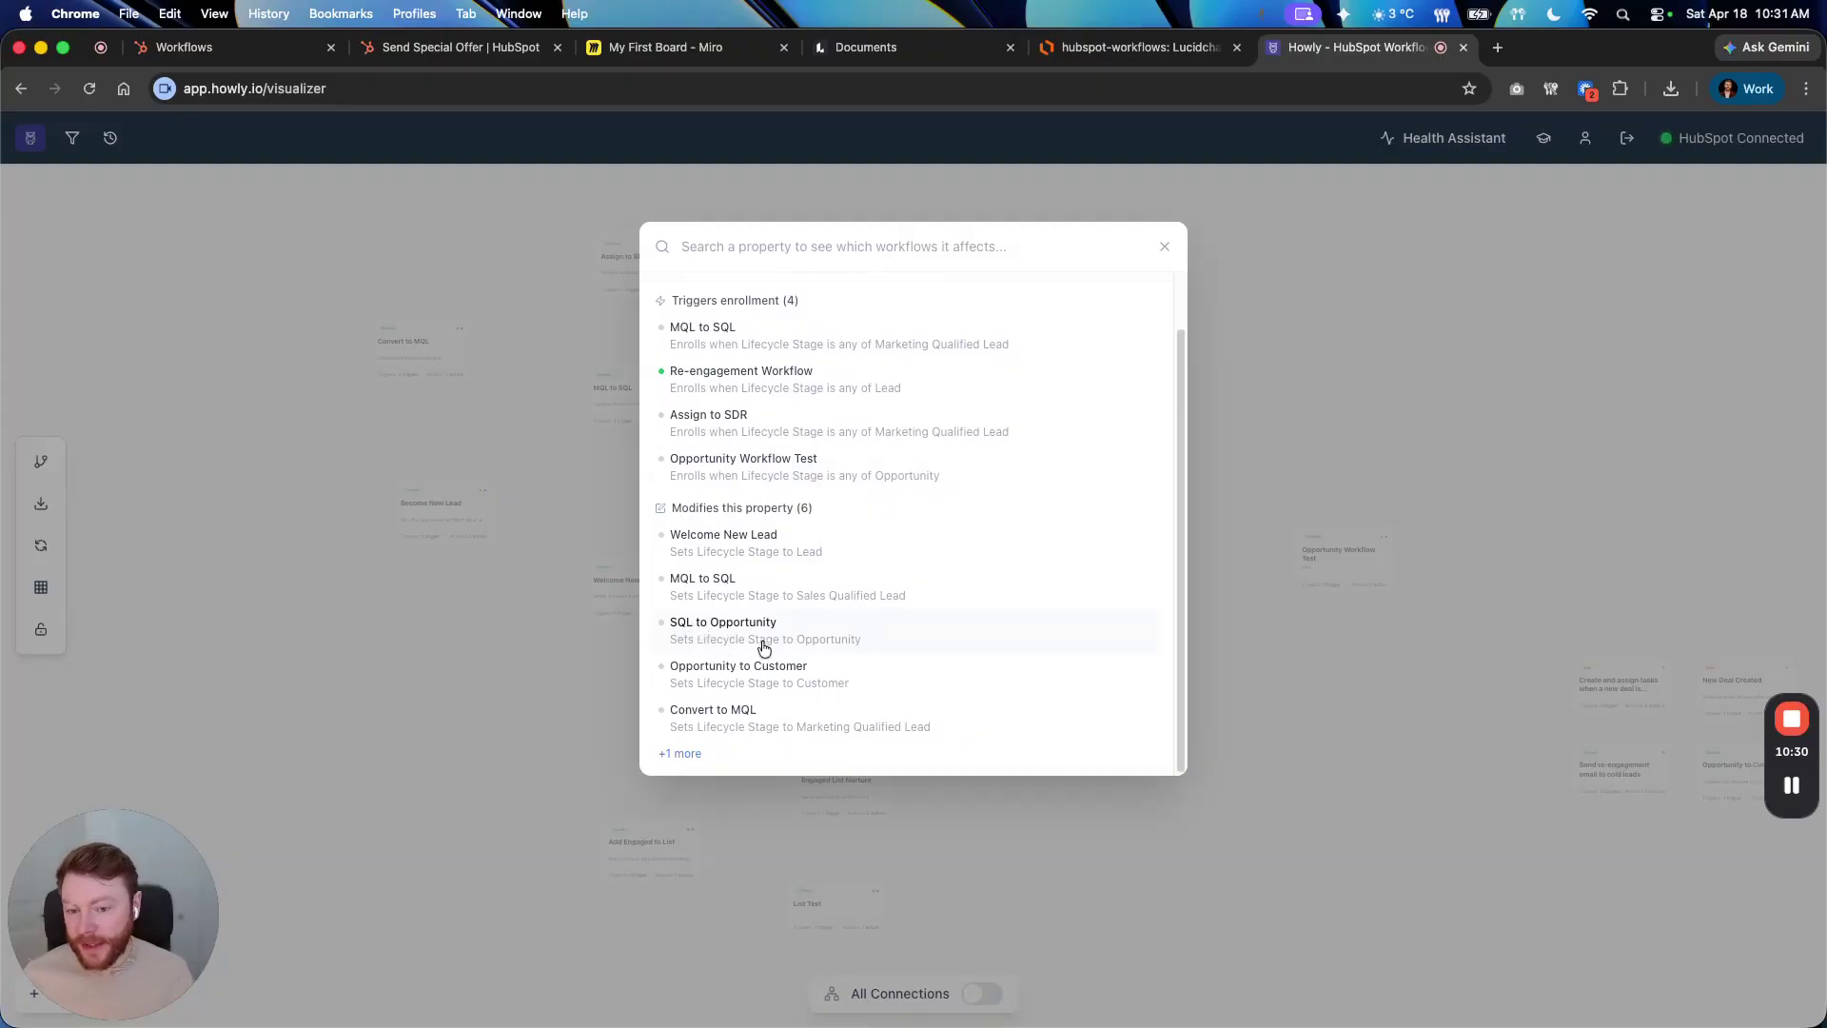
pyautogui.click(880, 646)
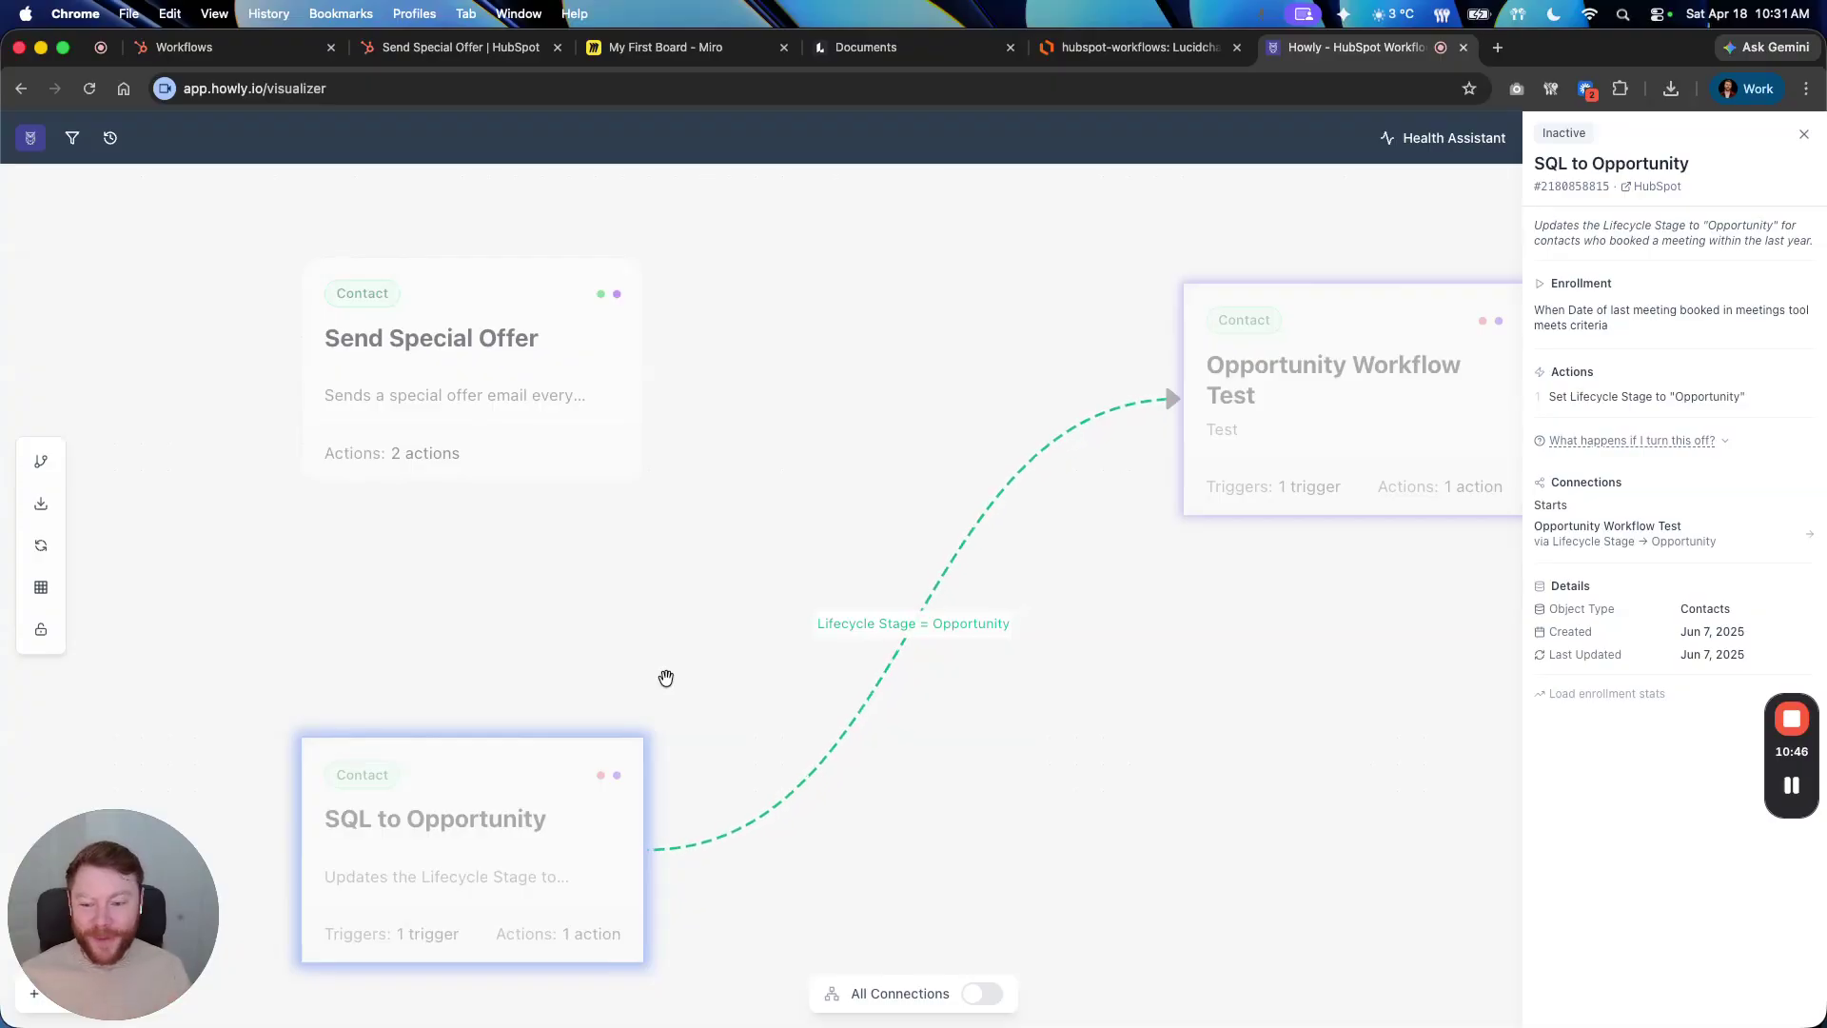
pyautogui.click(591, 791)
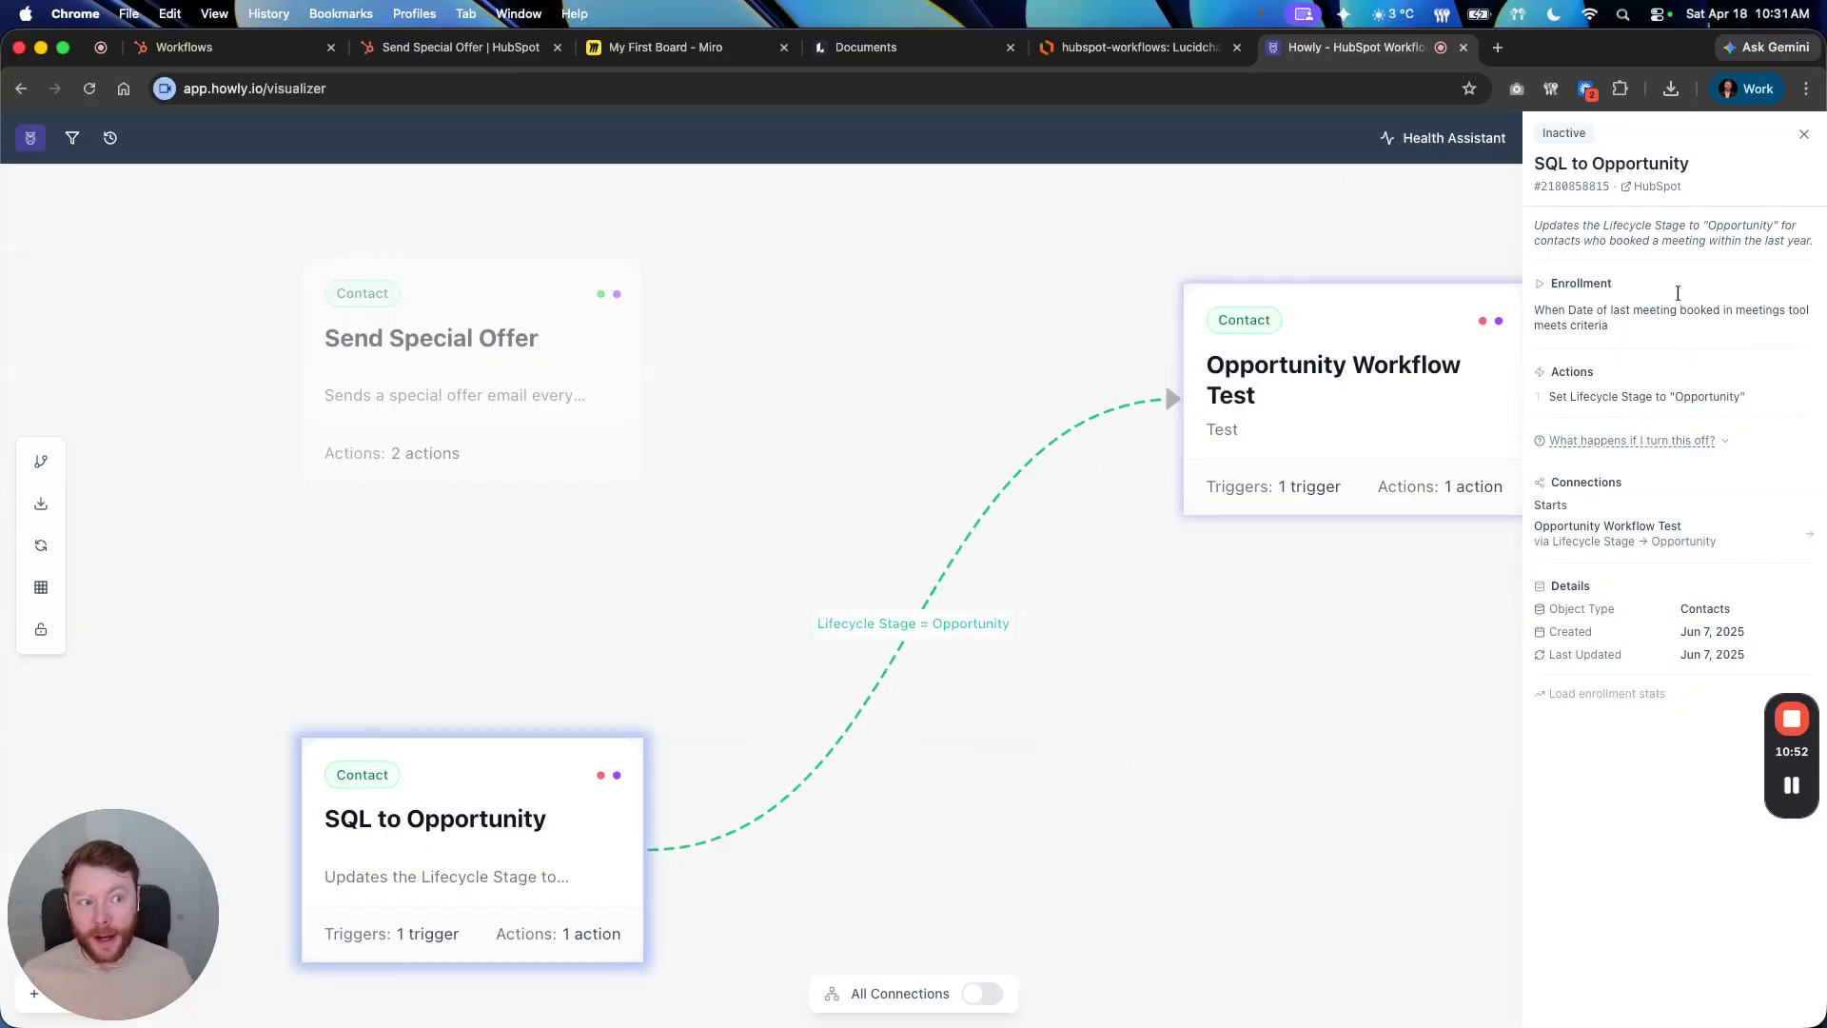
# View the SQL to Opportunity workflow in HubSpot, then return to the Howly map and examine its connection to Opportunity Workflow Test
pyautogui.click(1672, 191)
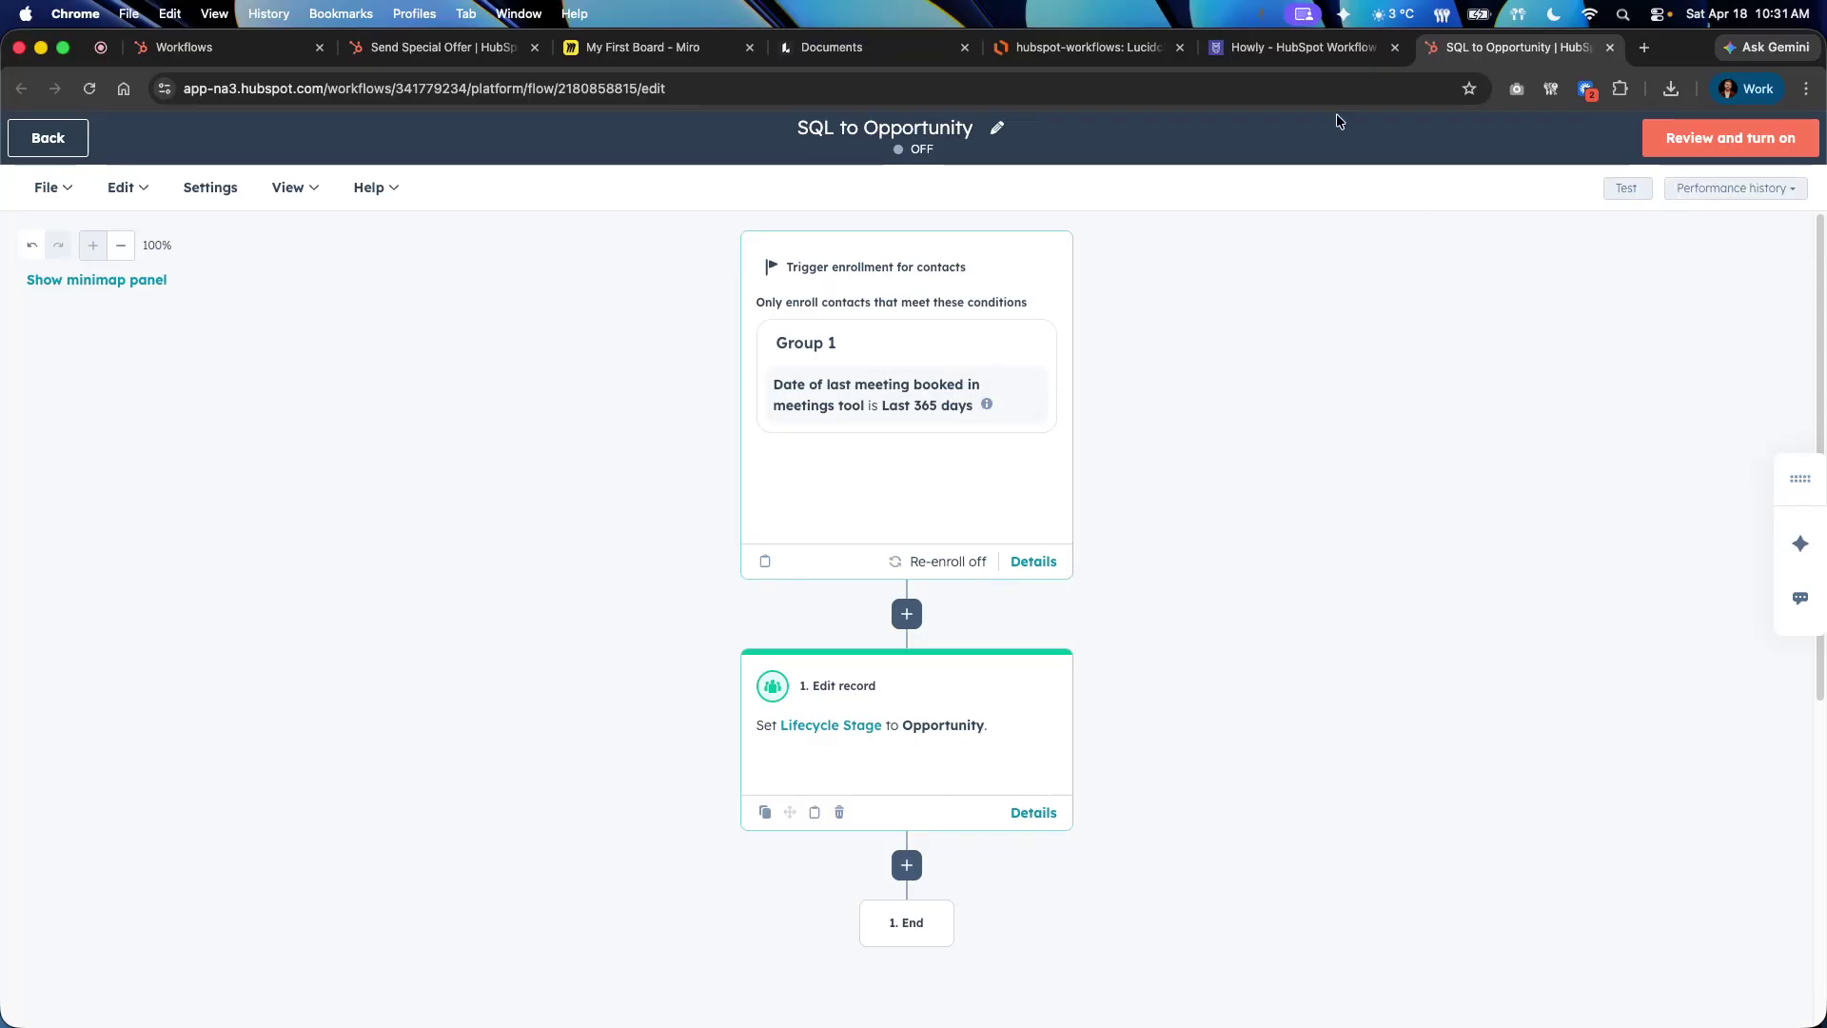
pyautogui.click(1302, 47)
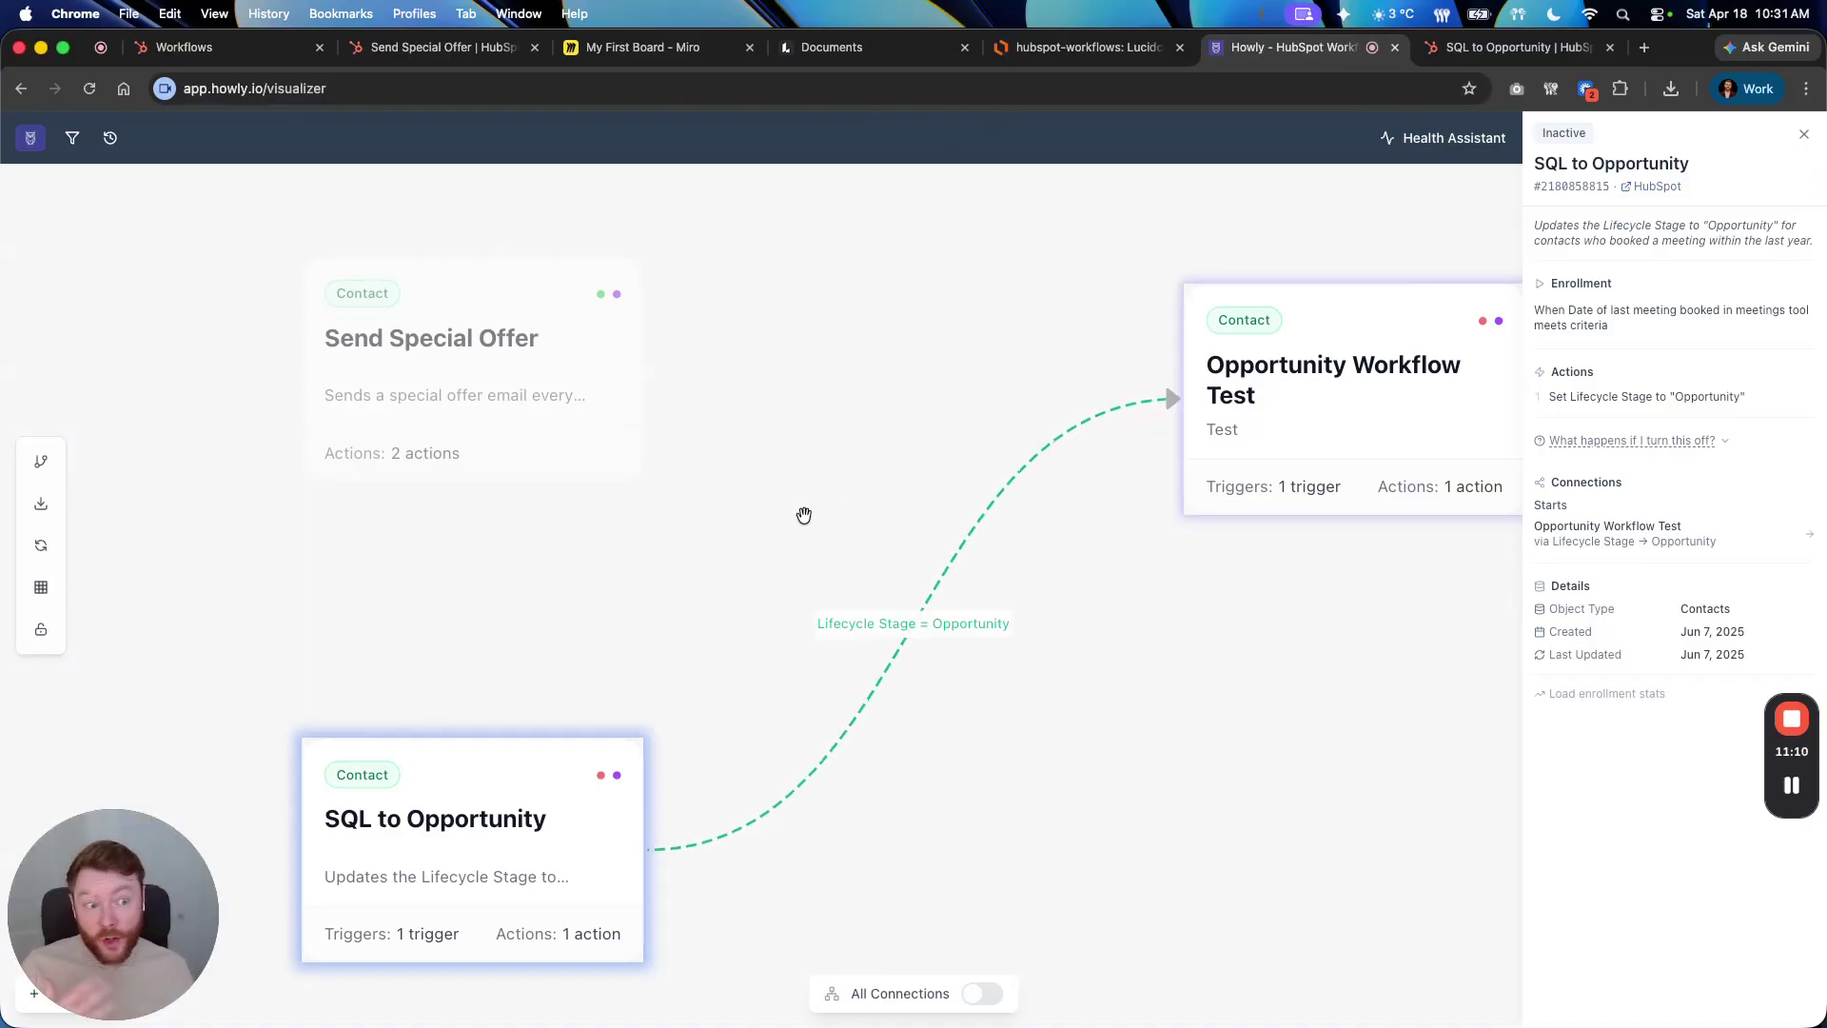
pyautogui.scroll(-2, 804, 515)
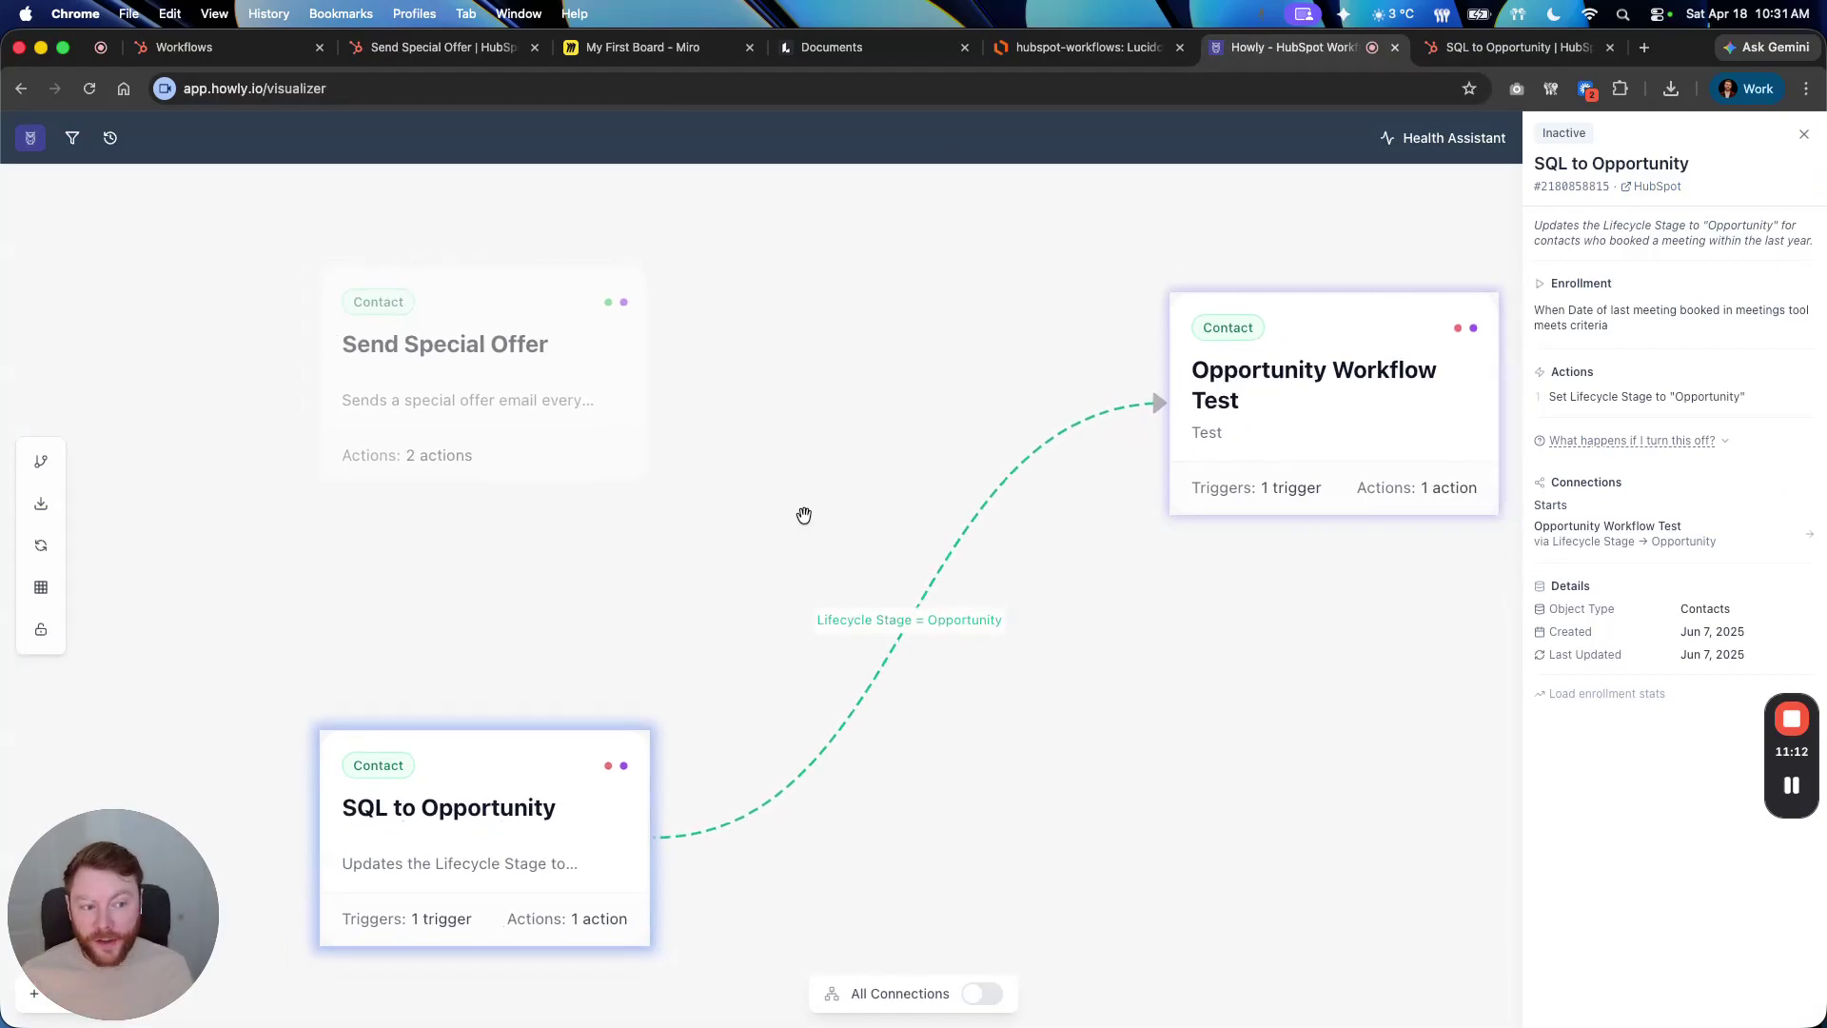
pyautogui.scroll(-2, 804, 515)
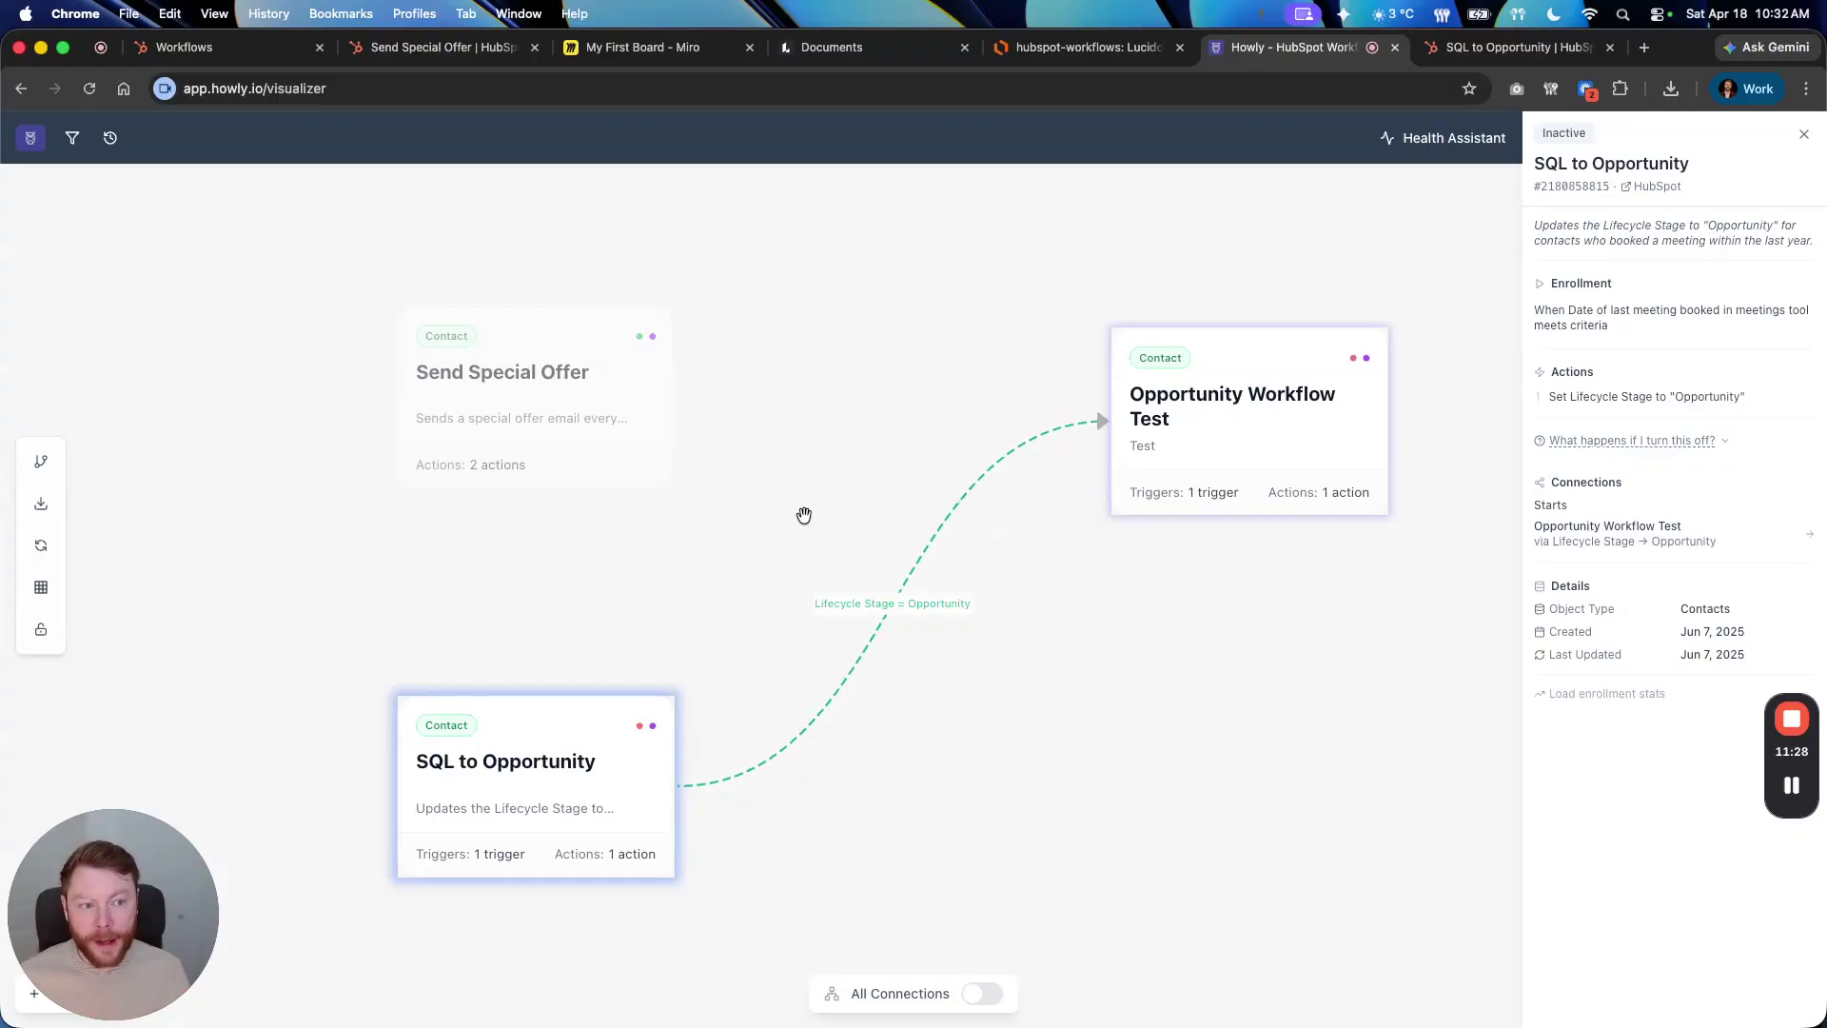
# Close the SQL to Opportunity details and reset the canvas layout to the default workflow positions
pyautogui.click(1027, 546)
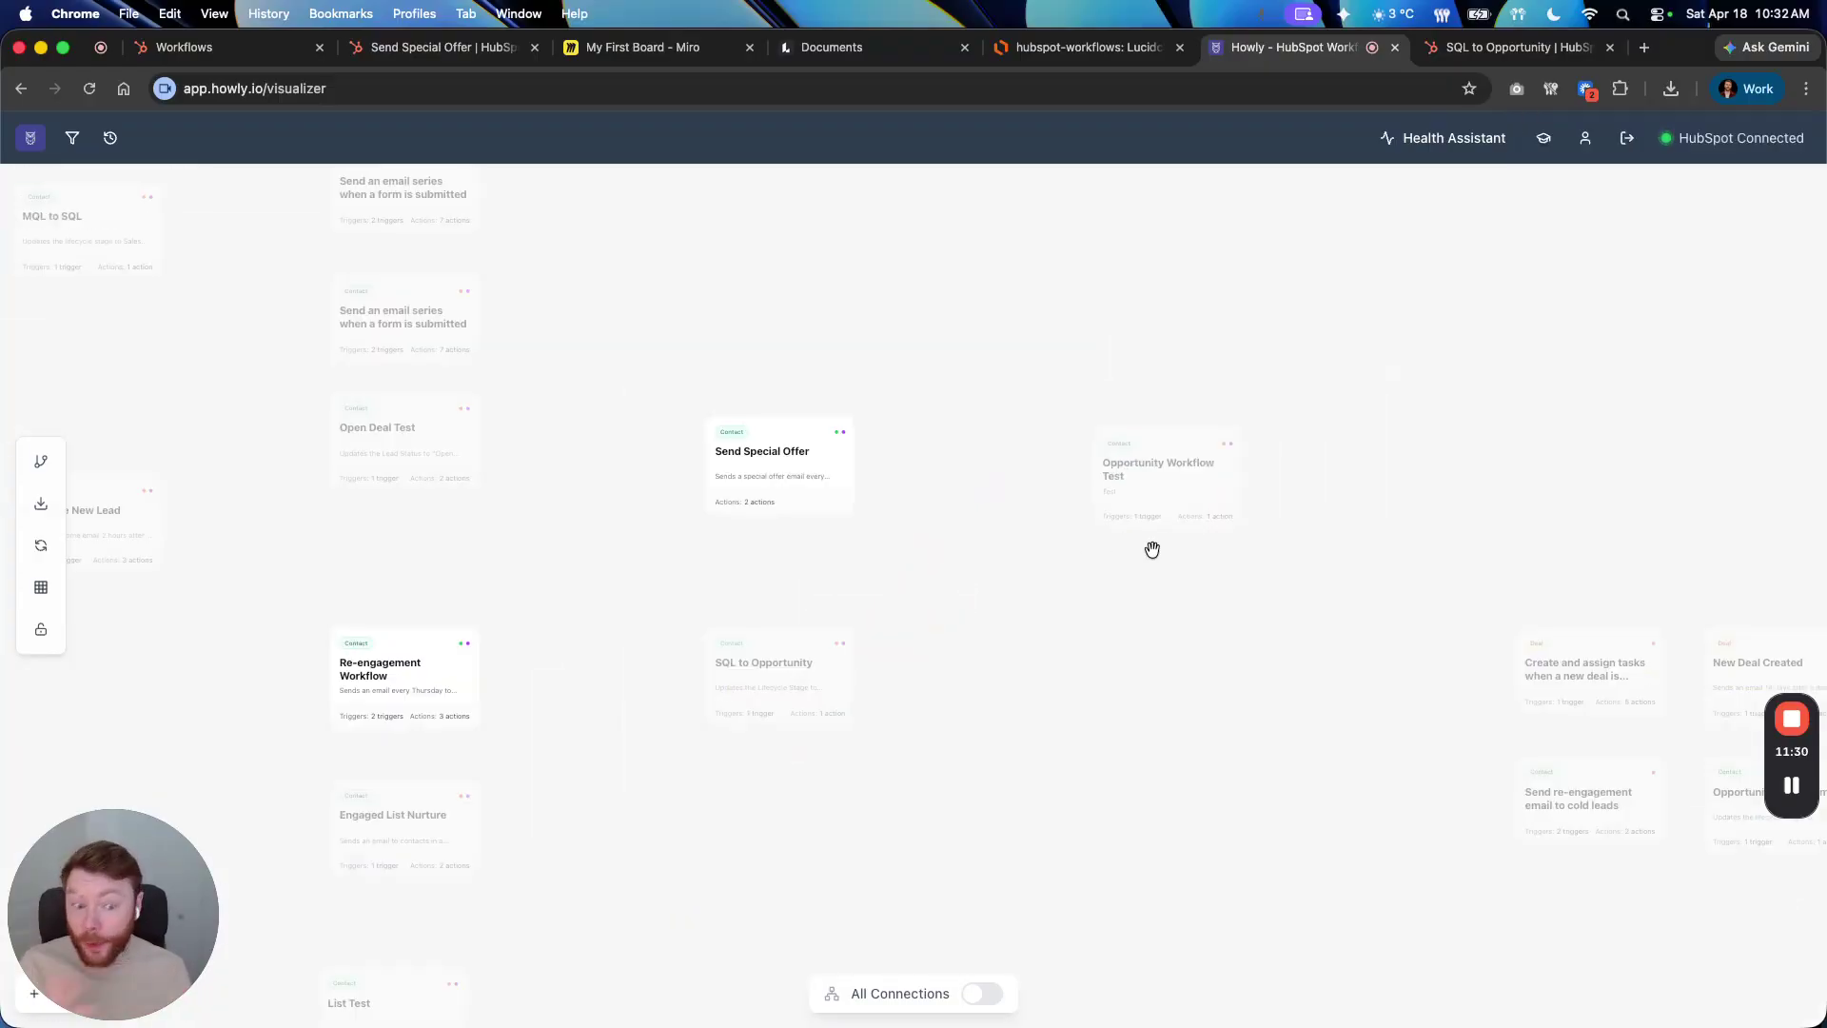
pyautogui.scroll(-1, 1154, 548)
pyautogui.click(41, 588)
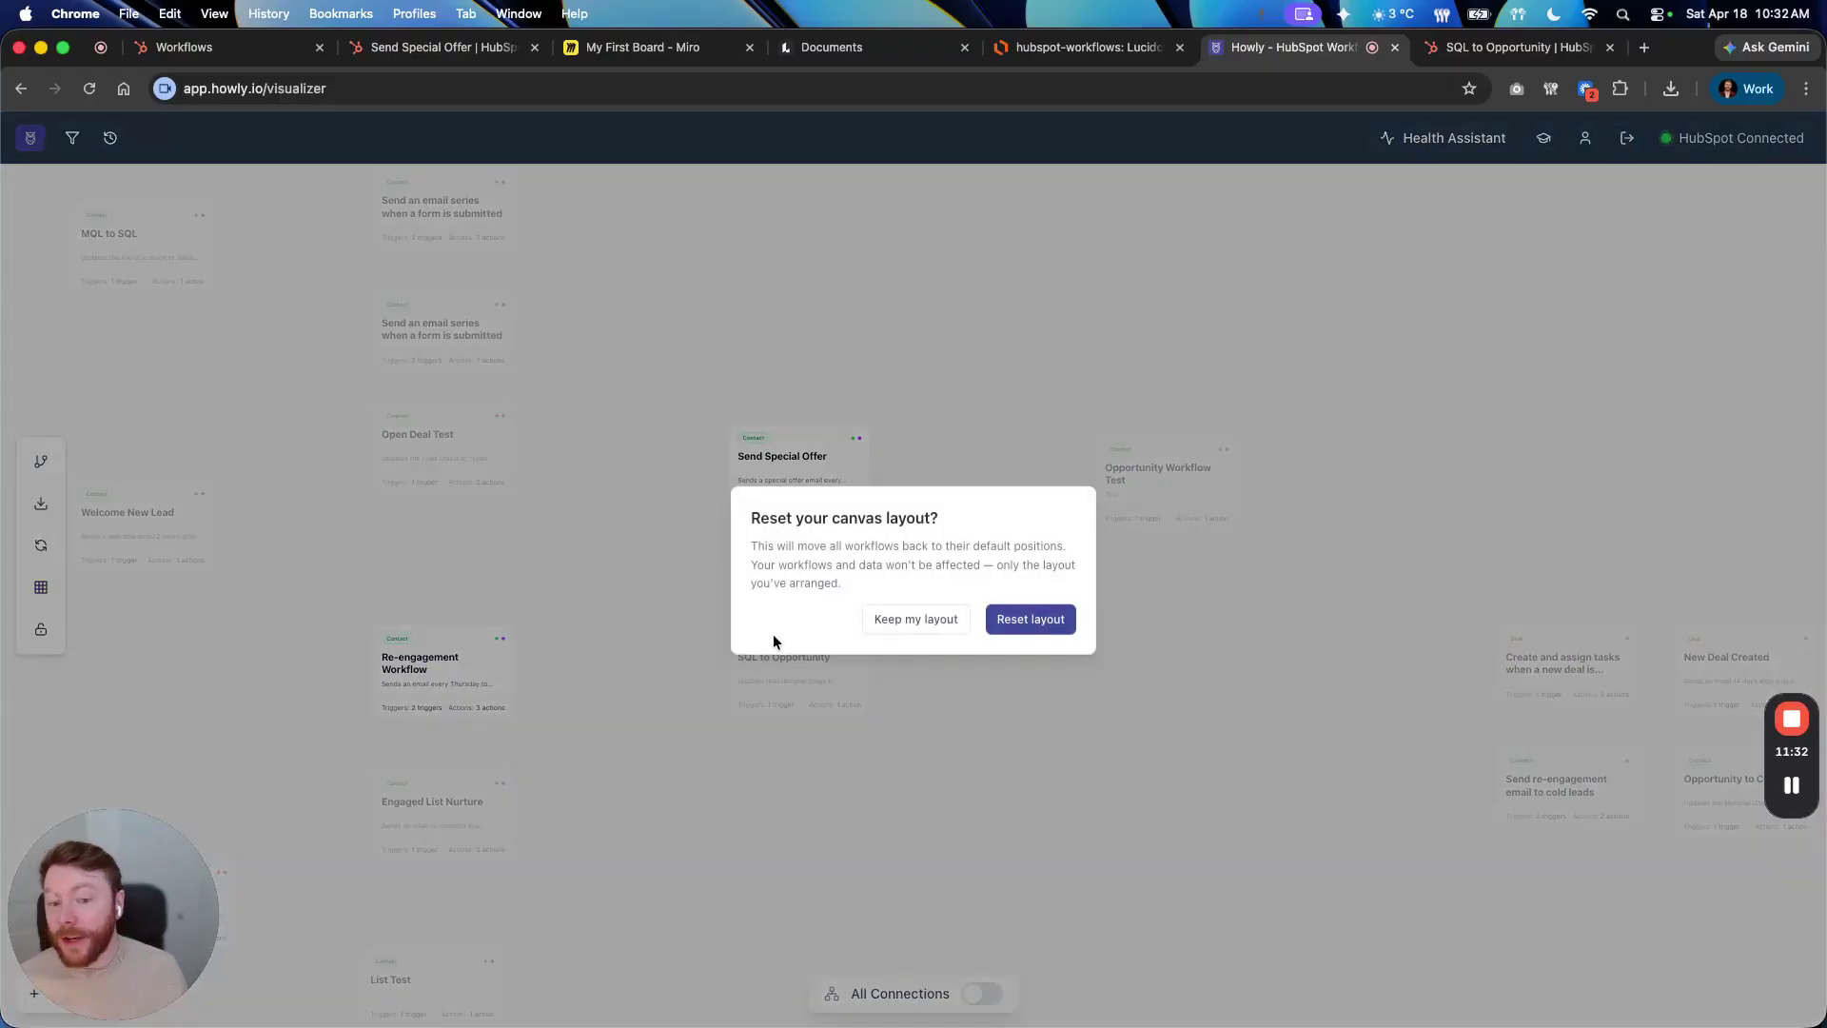
pyautogui.click(1009, 628)
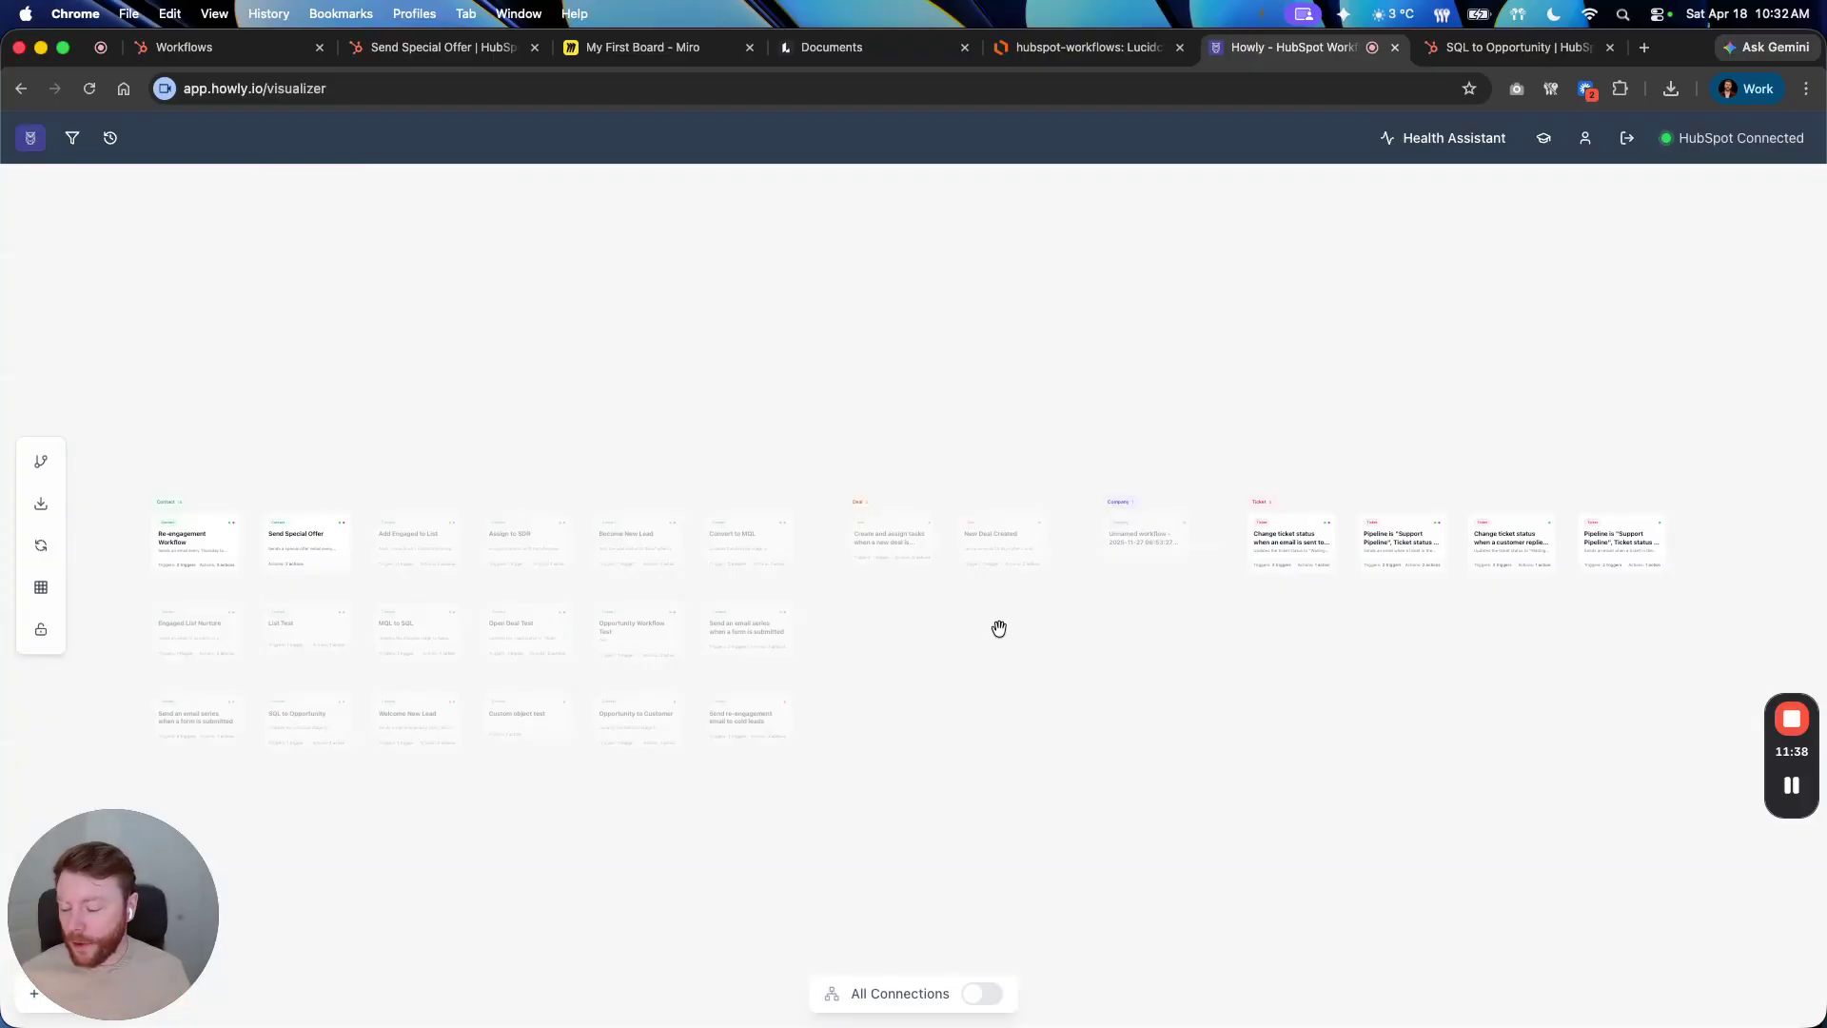
# Run the workflow health check and go through the full list of stale workflows
pyautogui.click(1438, 152)
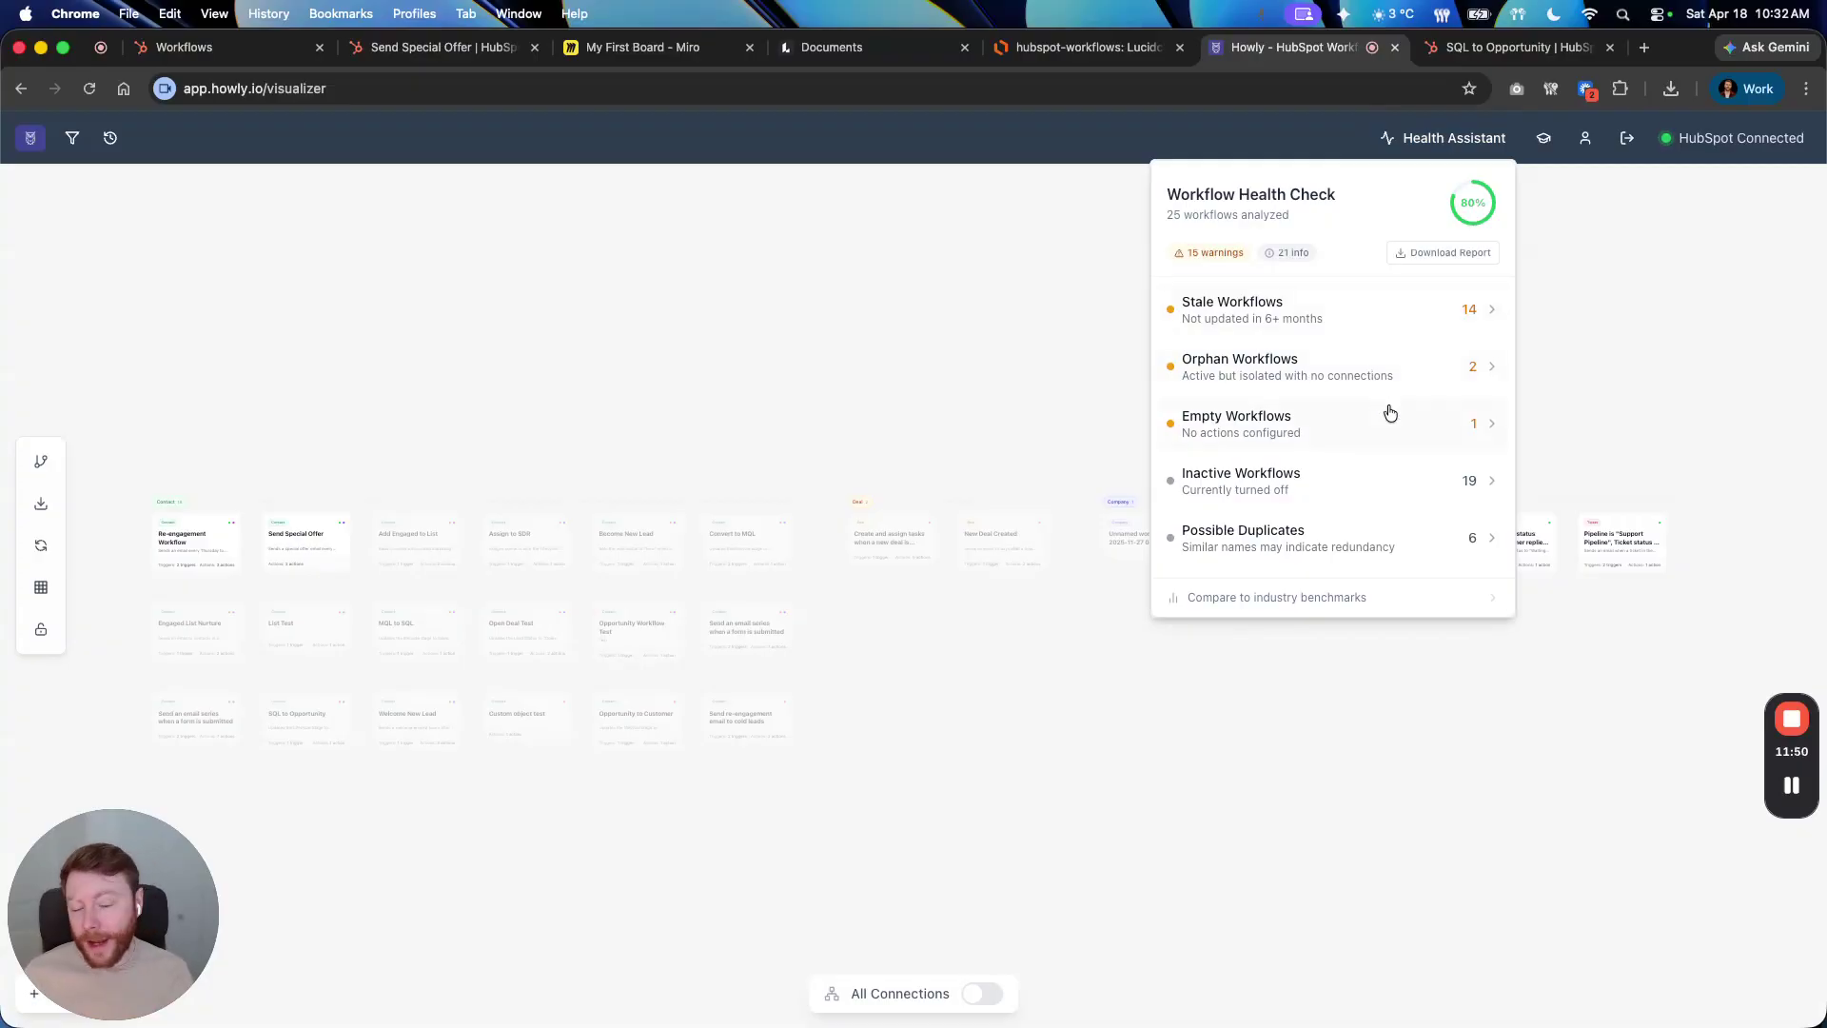
pyautogui.click(1409, 325)
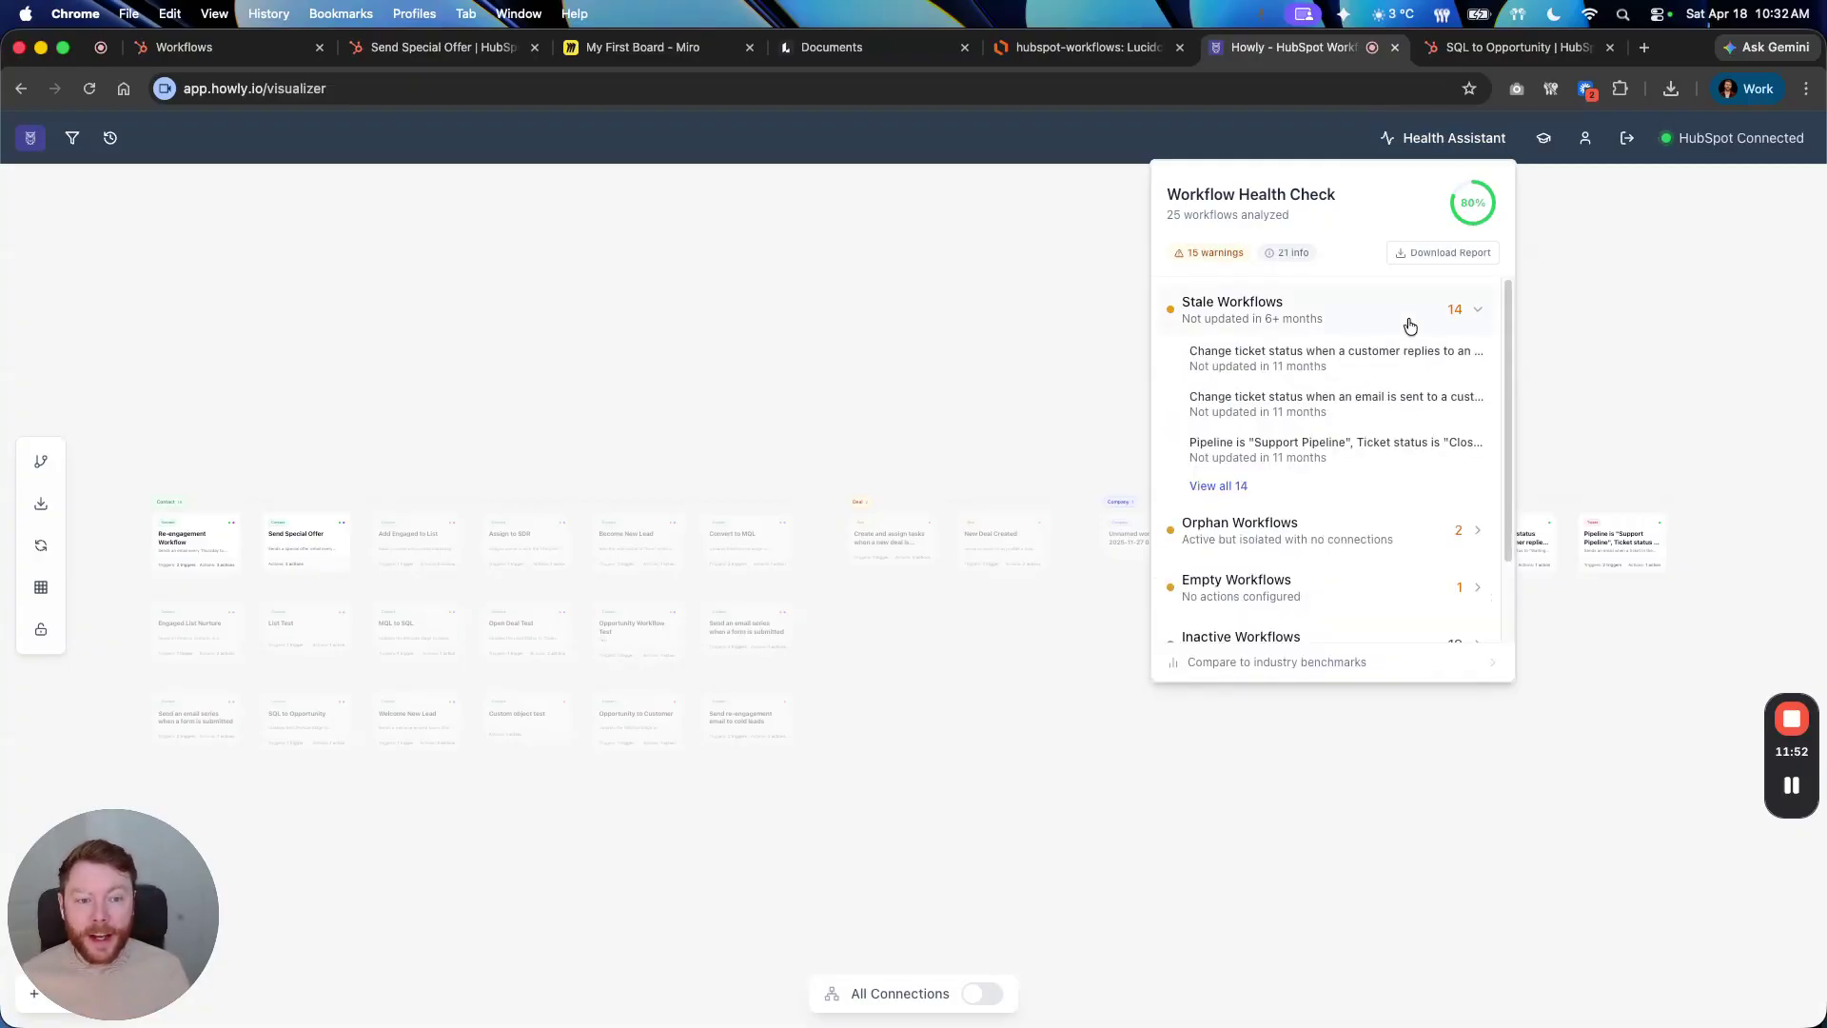
pyautogui.click(1220, 486)
pyautogui.scroll(-5, 1370, 419)
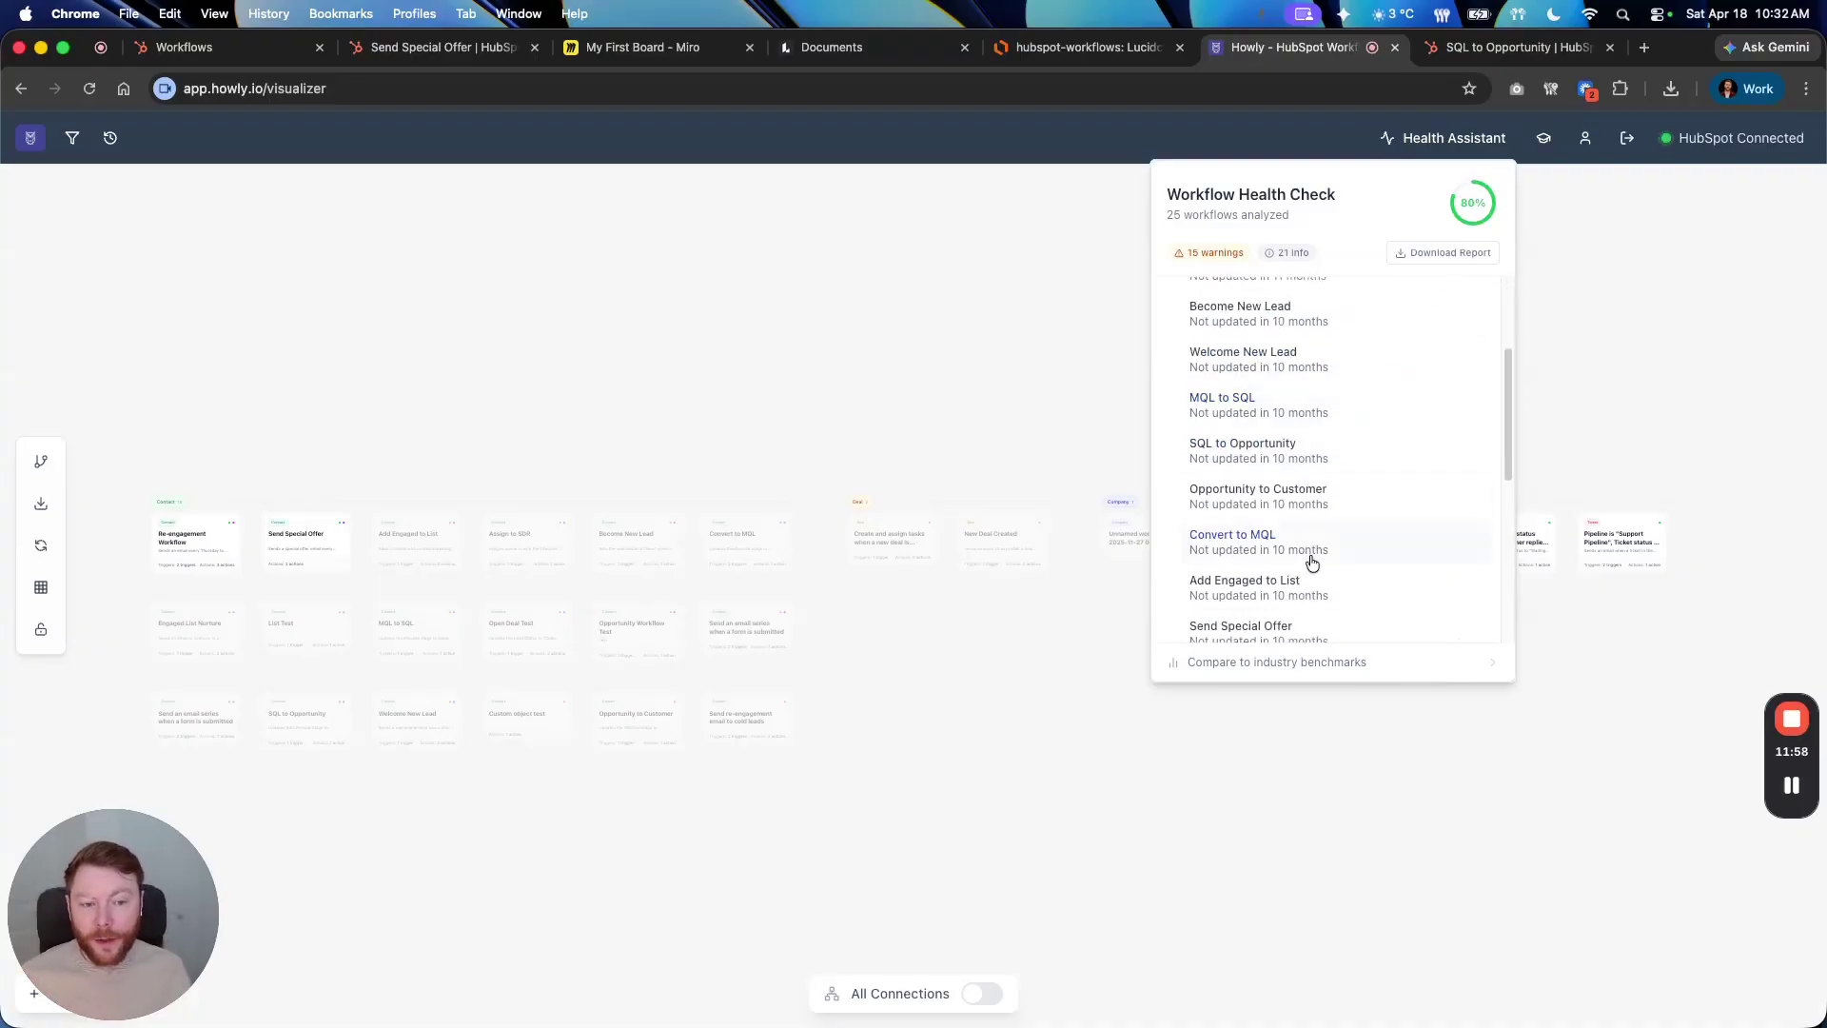
pyautogui.scroll(-4, 1313, 505)
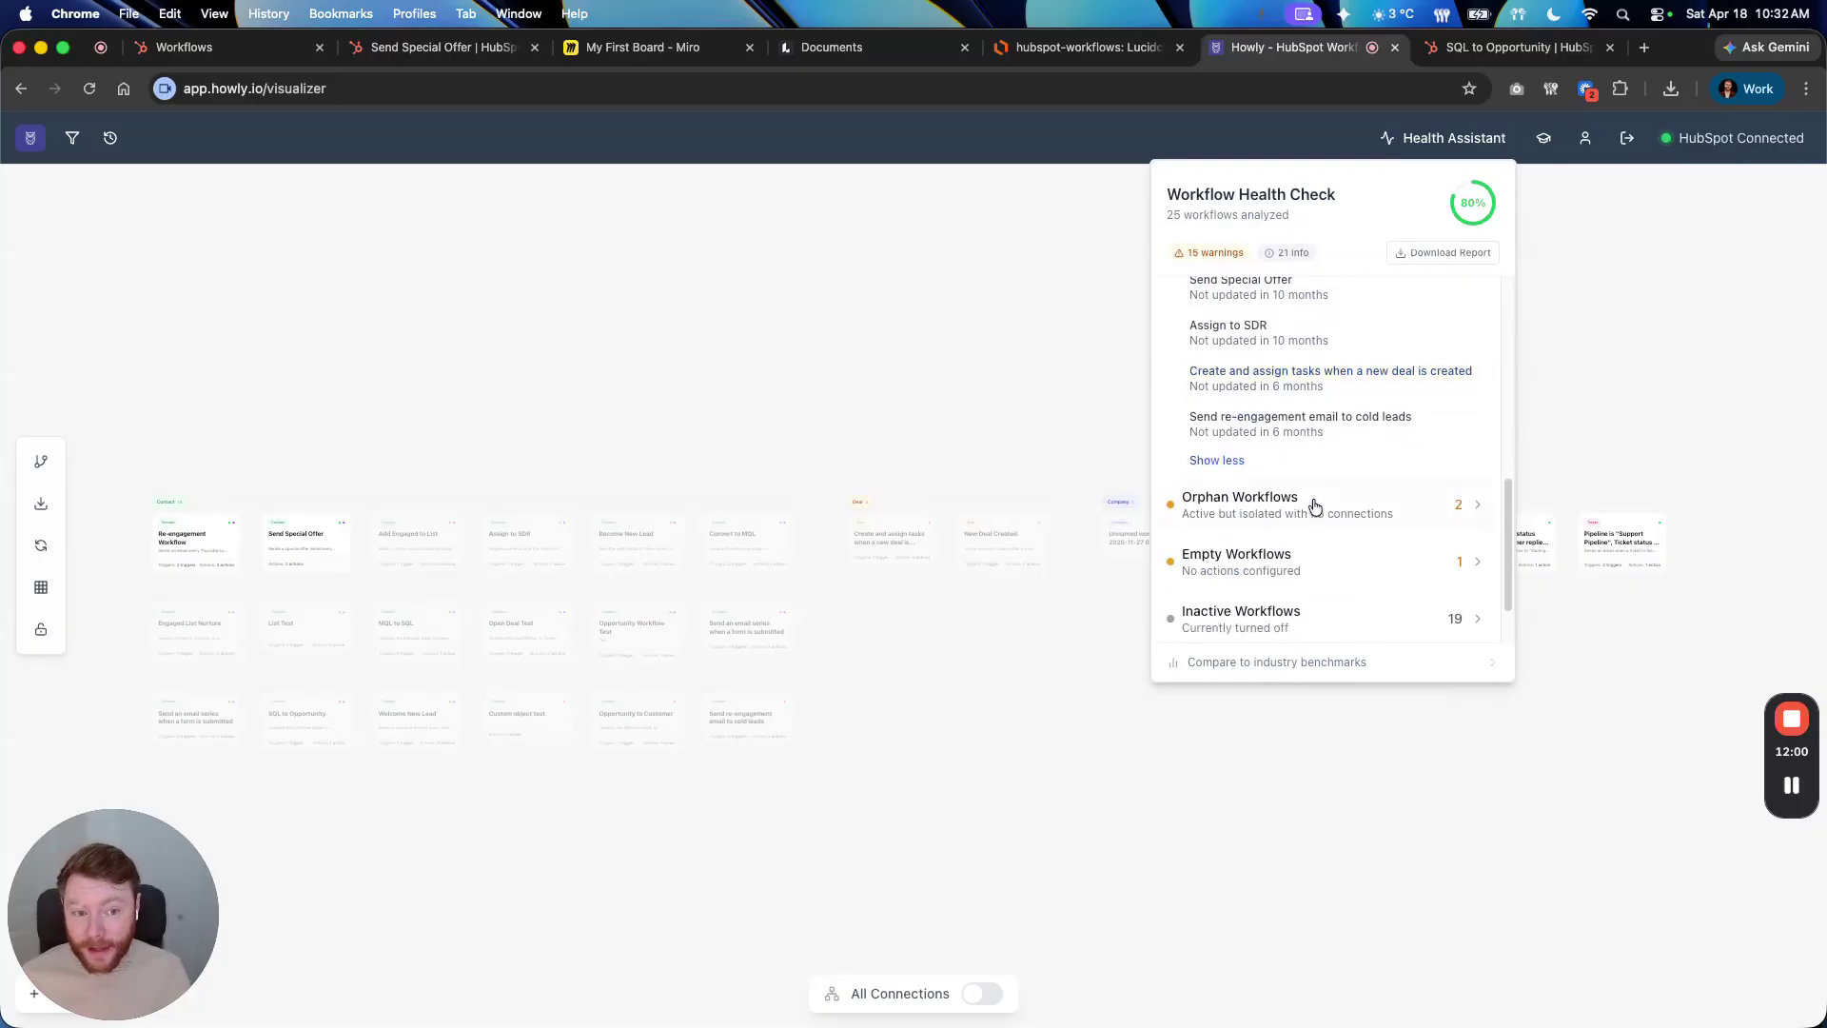
# Open Send Special Offer from the stale workflows, check its last updated date, and close its details
pyautogui.scroll(3, 1313, 505)
pyautogui.click(1318, 433)
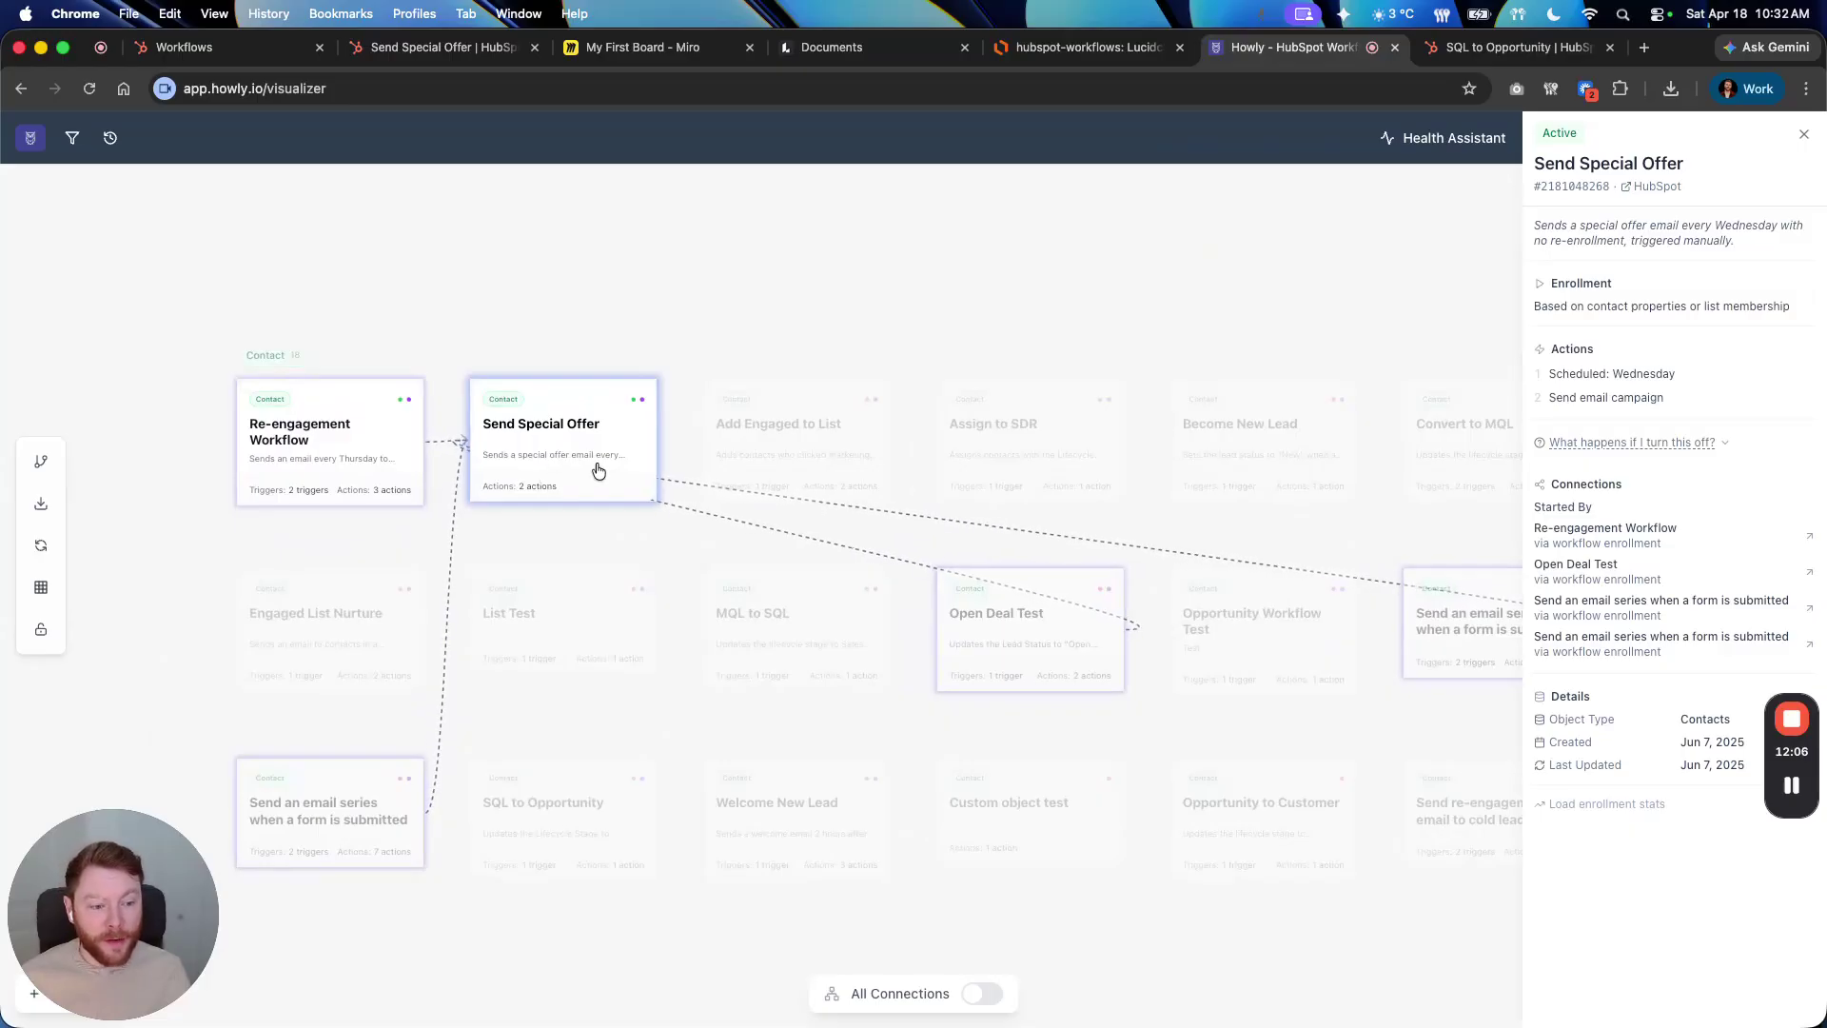
pyautogui.moveTo(1678, 765); pyautogui.dragTo(1731, 768)
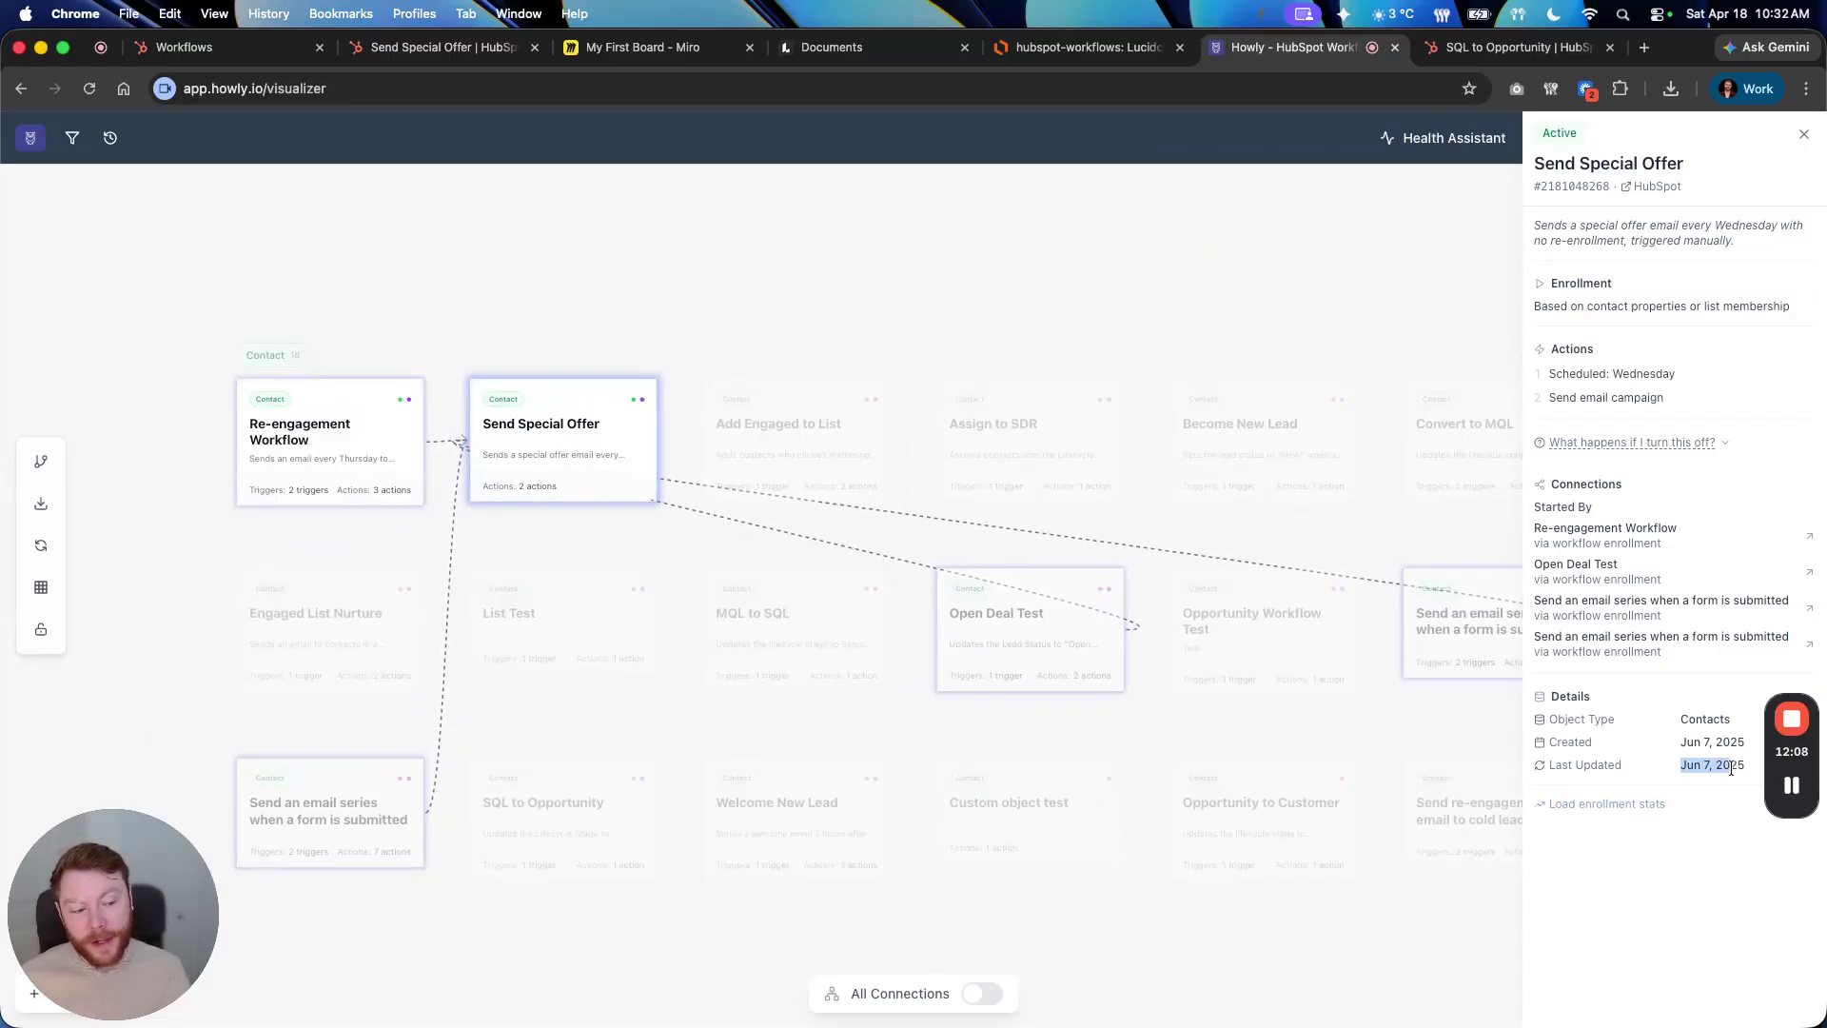
pyautogui.click(1741, 761)
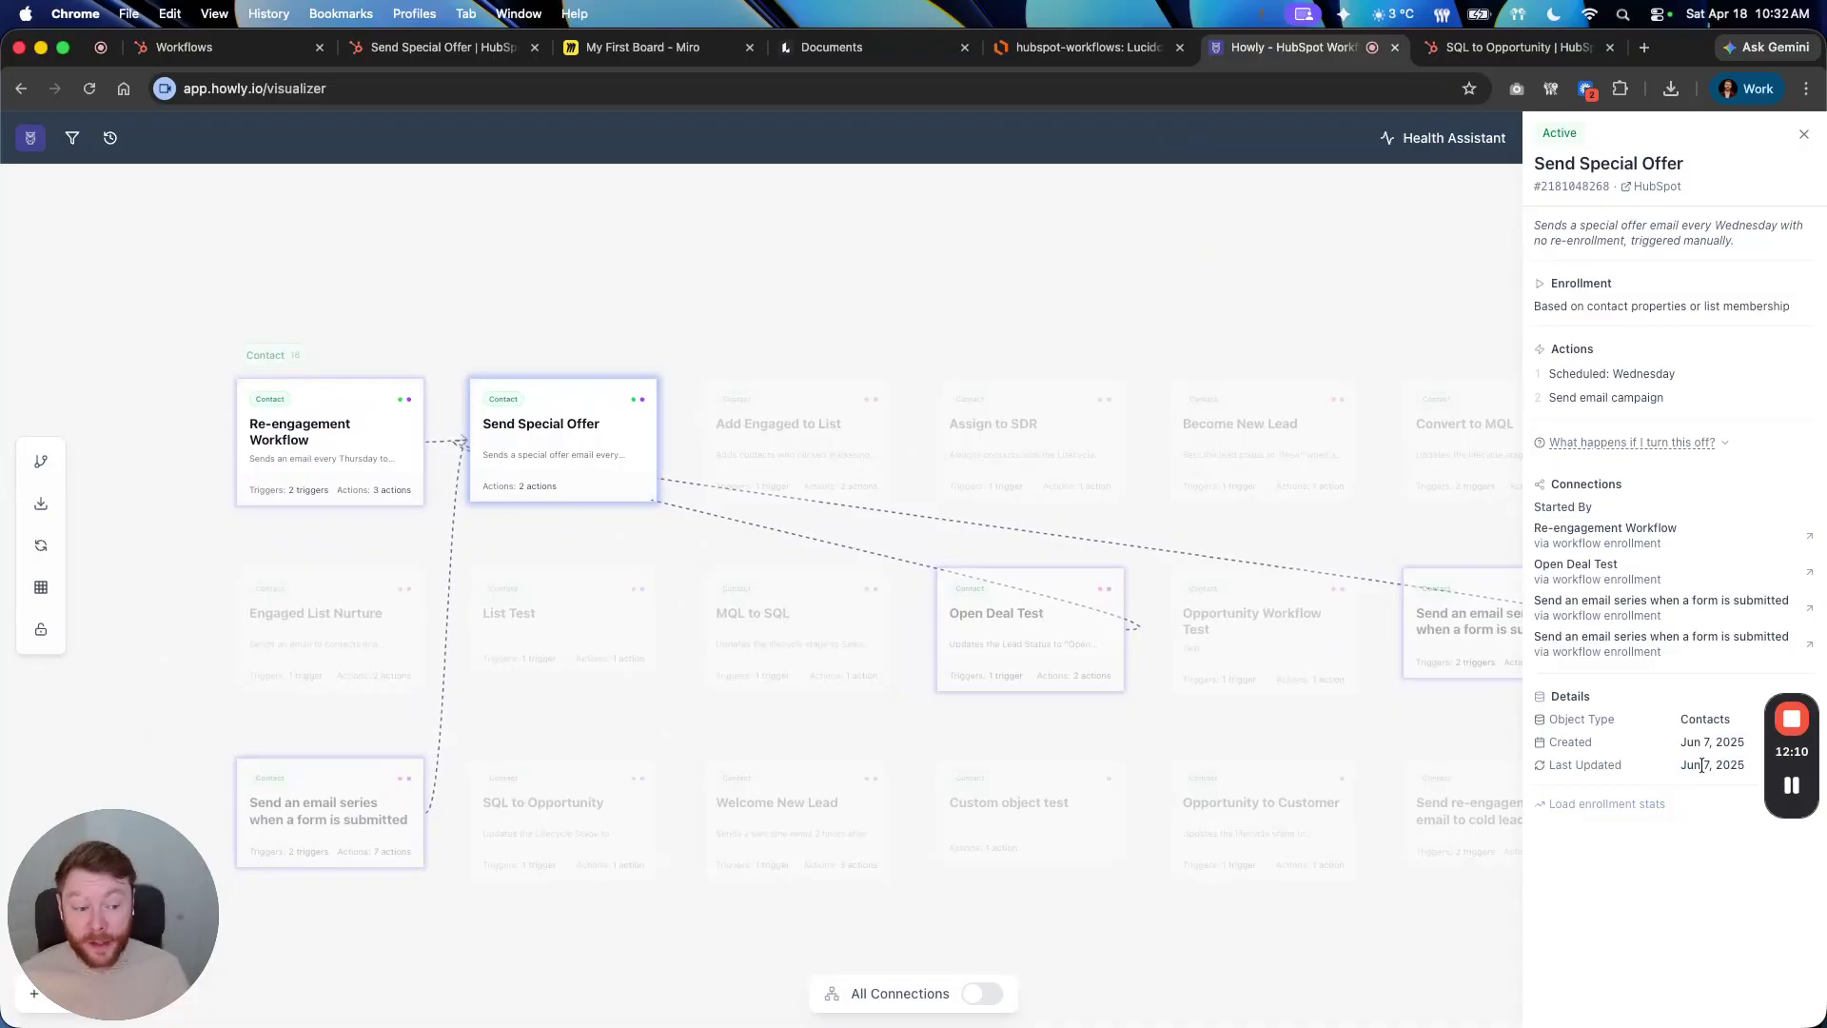
pyautogui.click(1803, 133)
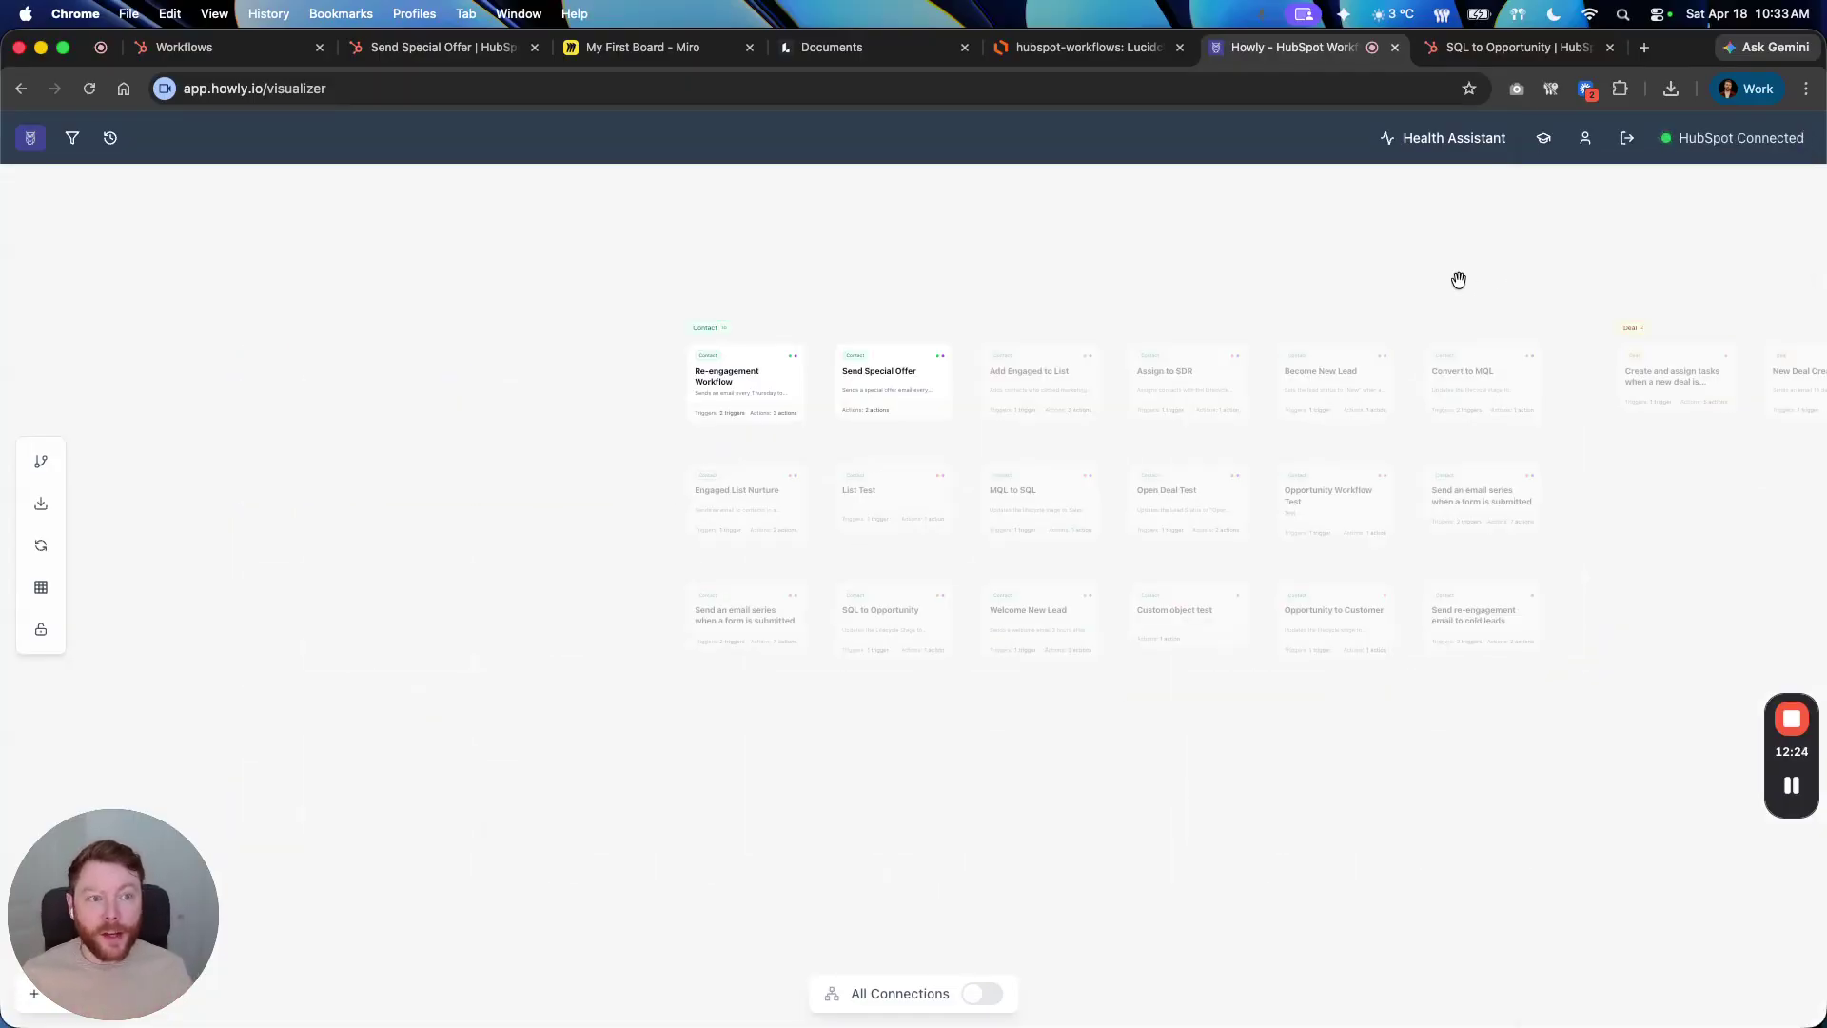
# Reopen the workflow health check and review the orphan workflows, then collapse that category
pyautogui.click(1447, 145)
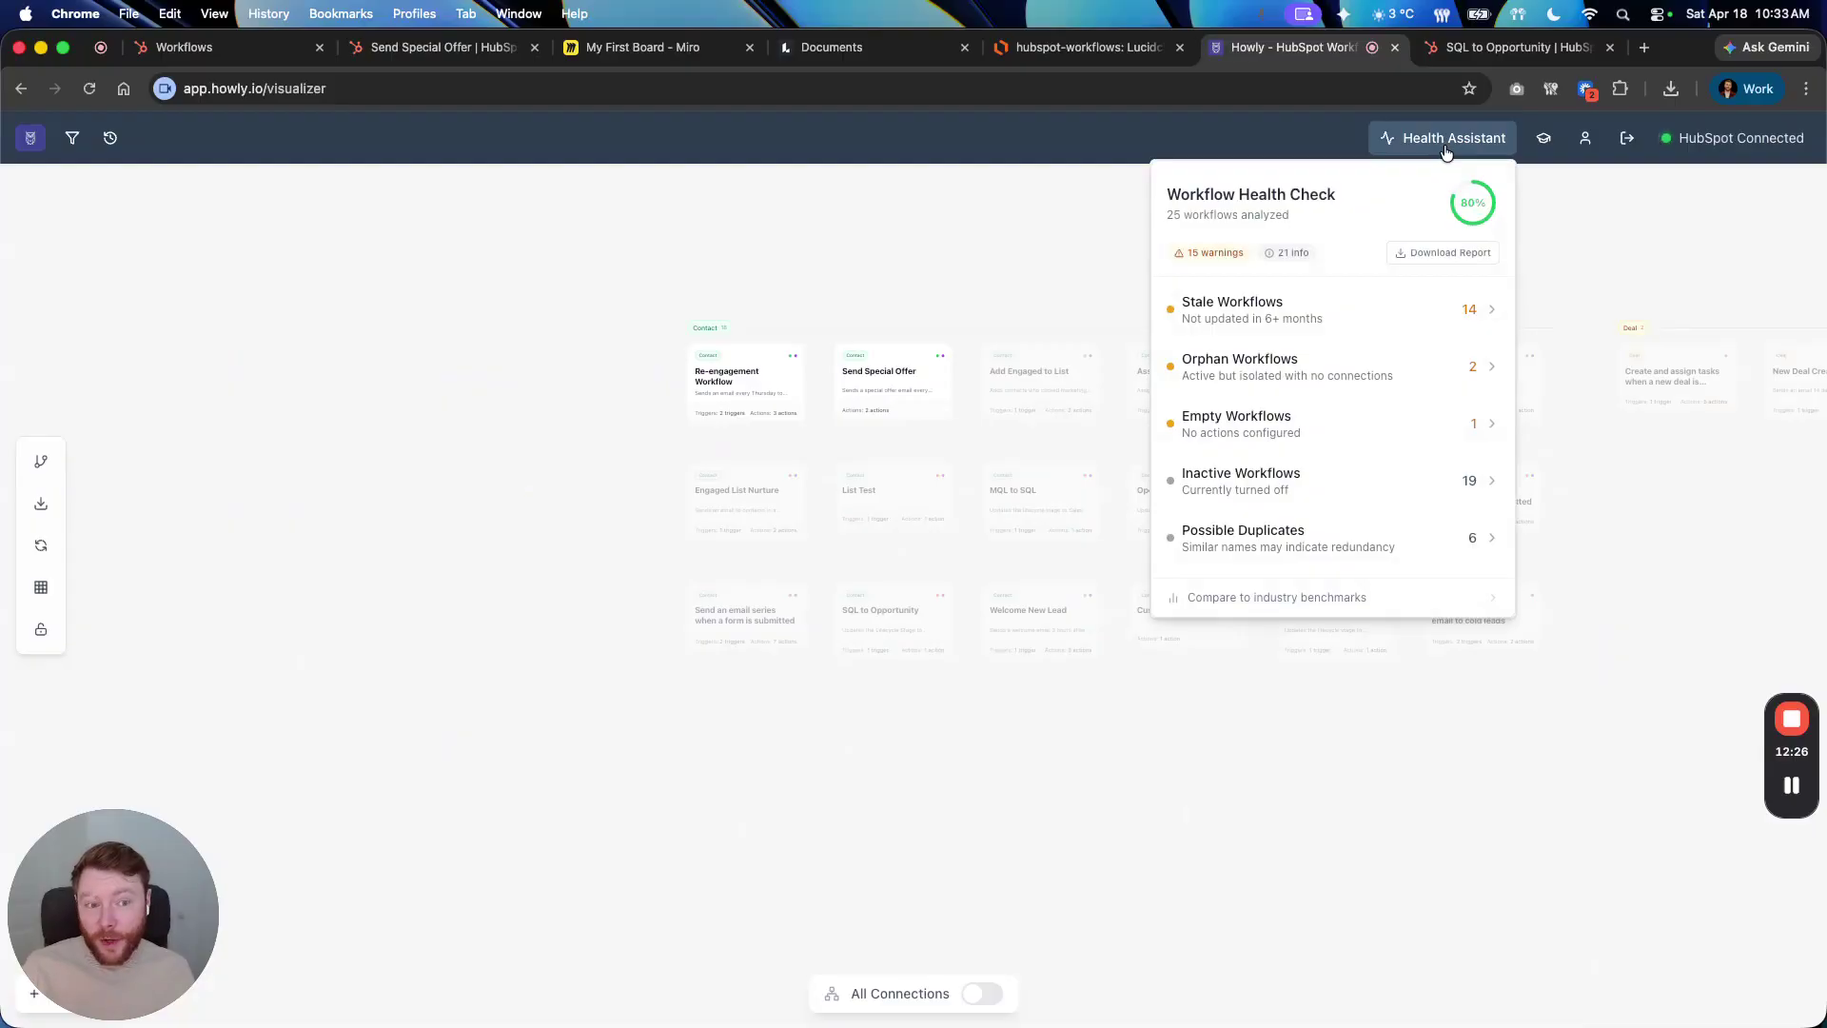
pyautogui.click(1398, 362)
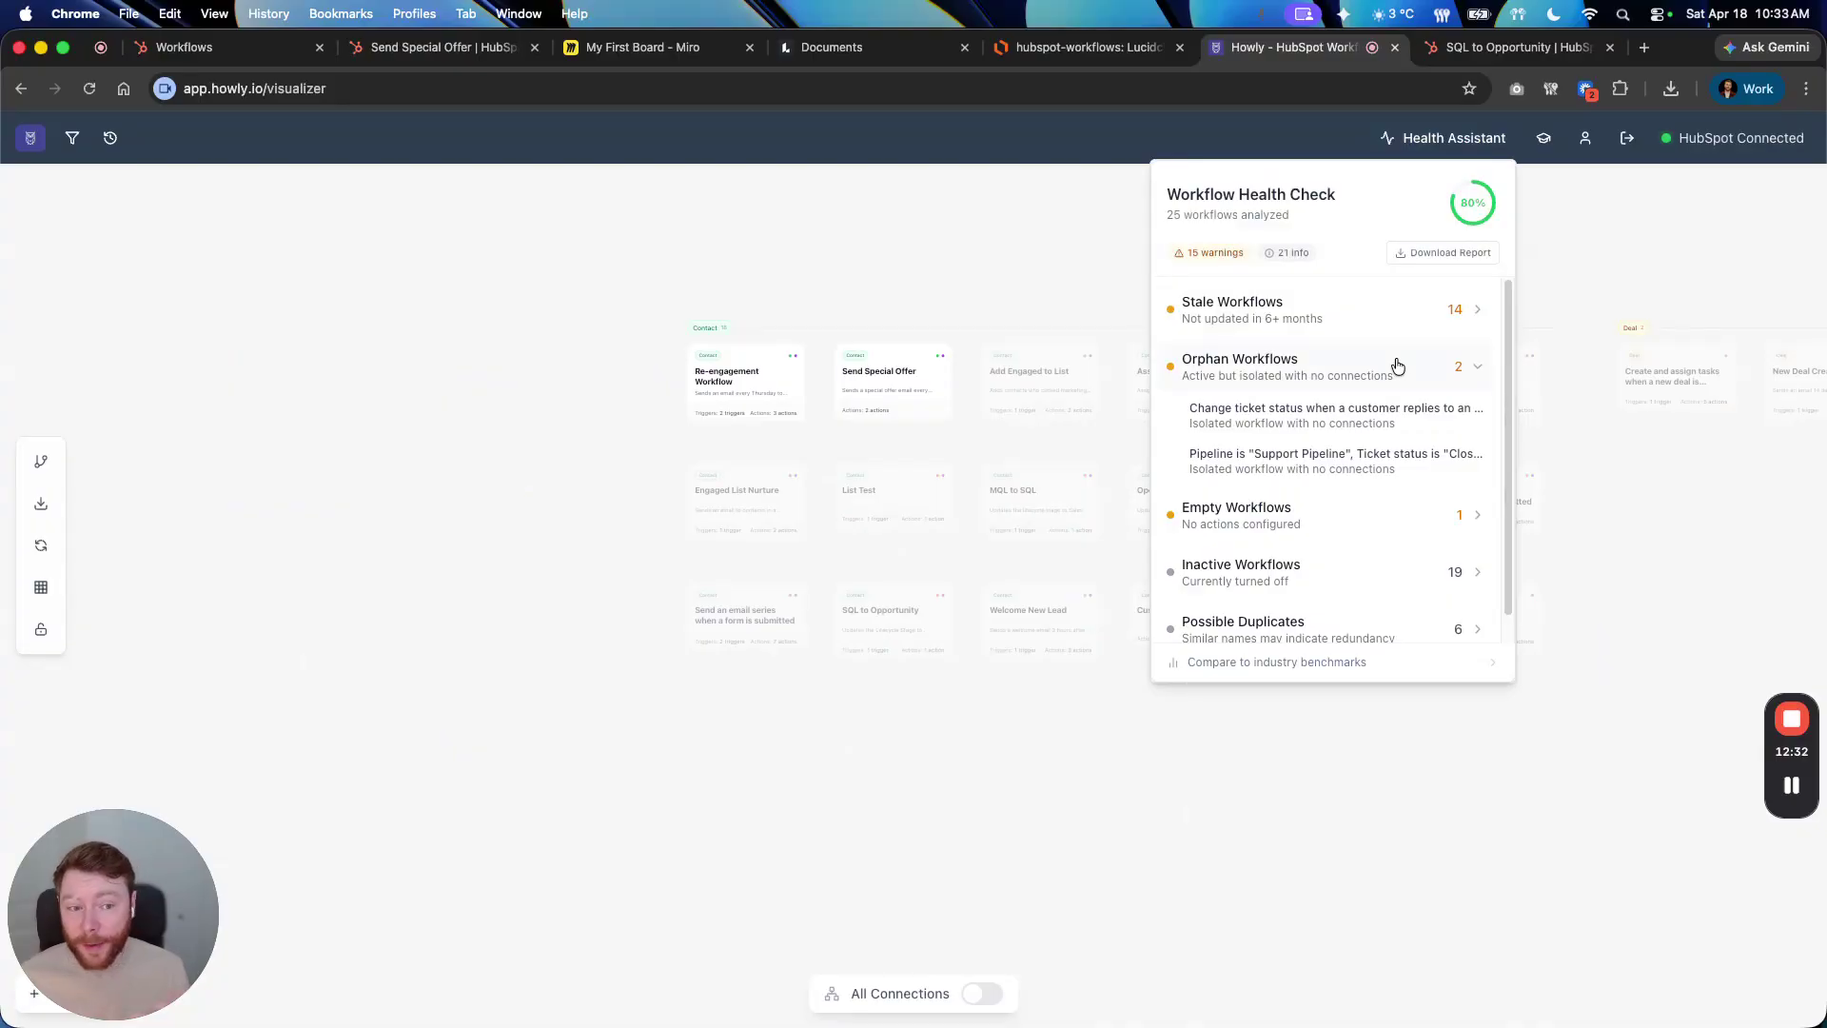
pyautogui.click(1399, 361)
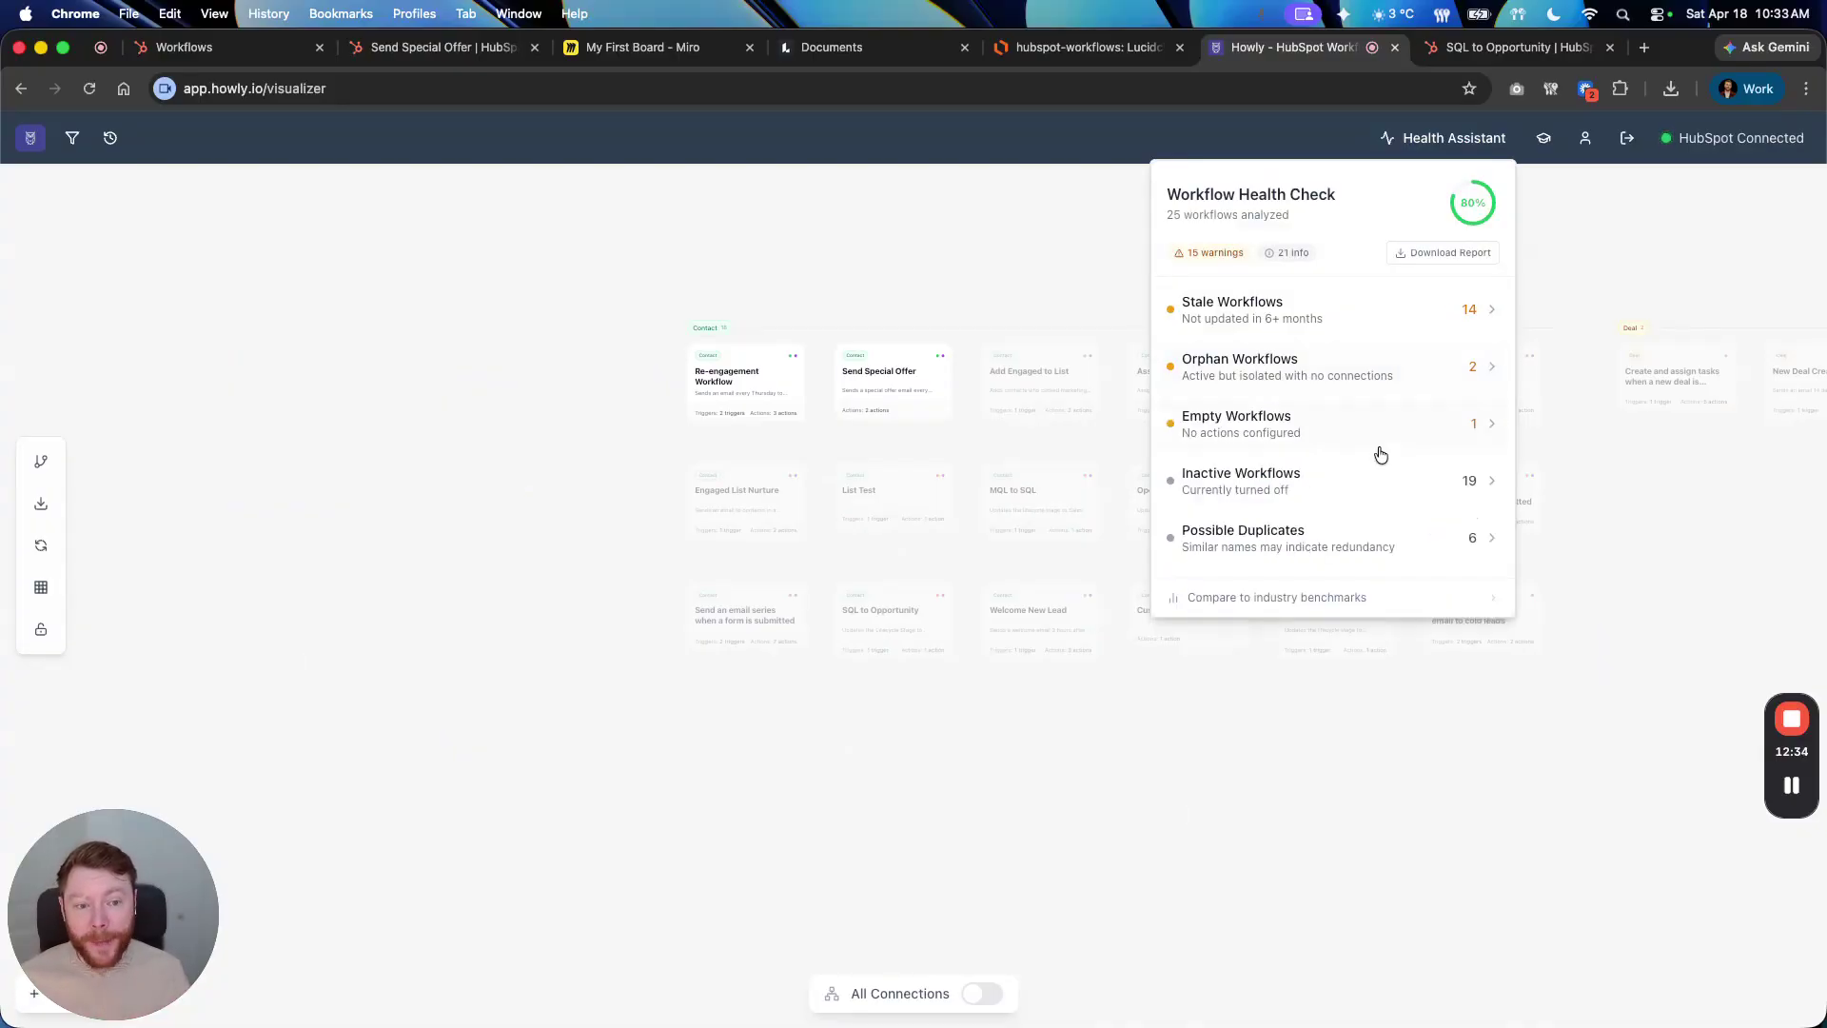
# Open the unnamed company workflow listed under empty workflows, inspect its details, and close them
pyautogui.click(1381, 445)
pyautogui.click(1382, 474)
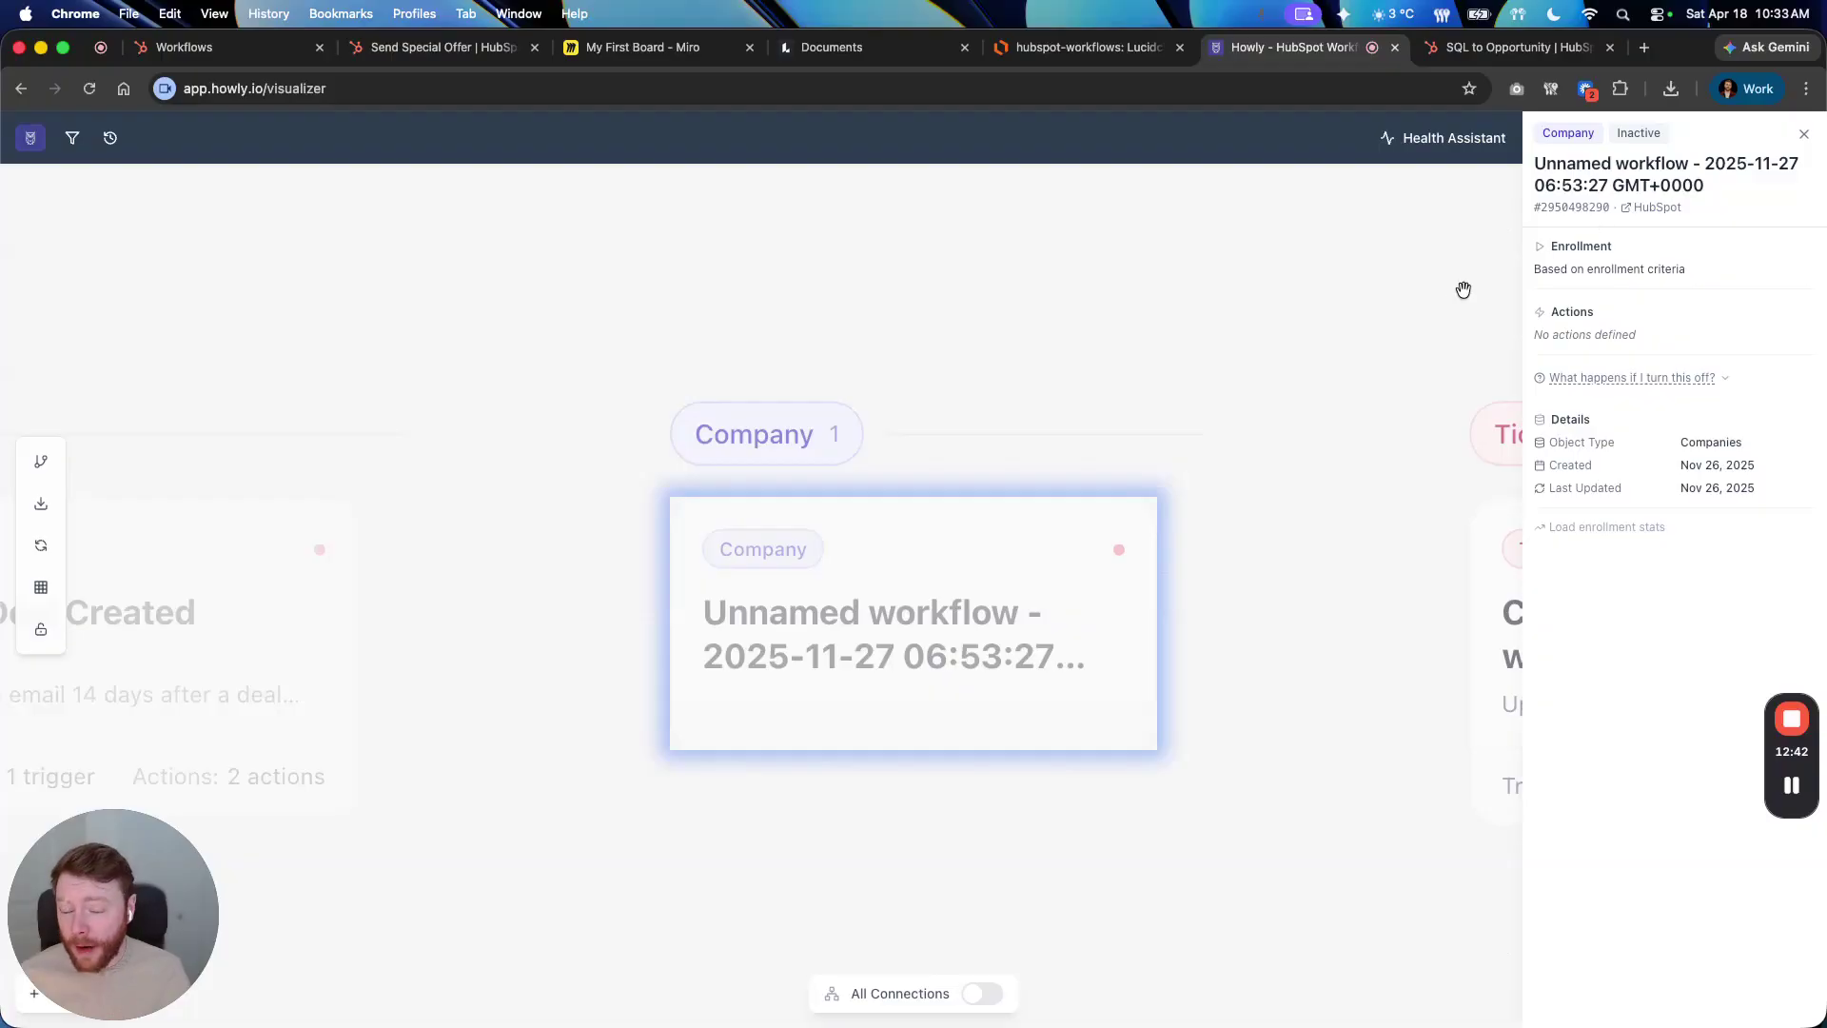
pyautogui.click(1416, 327)
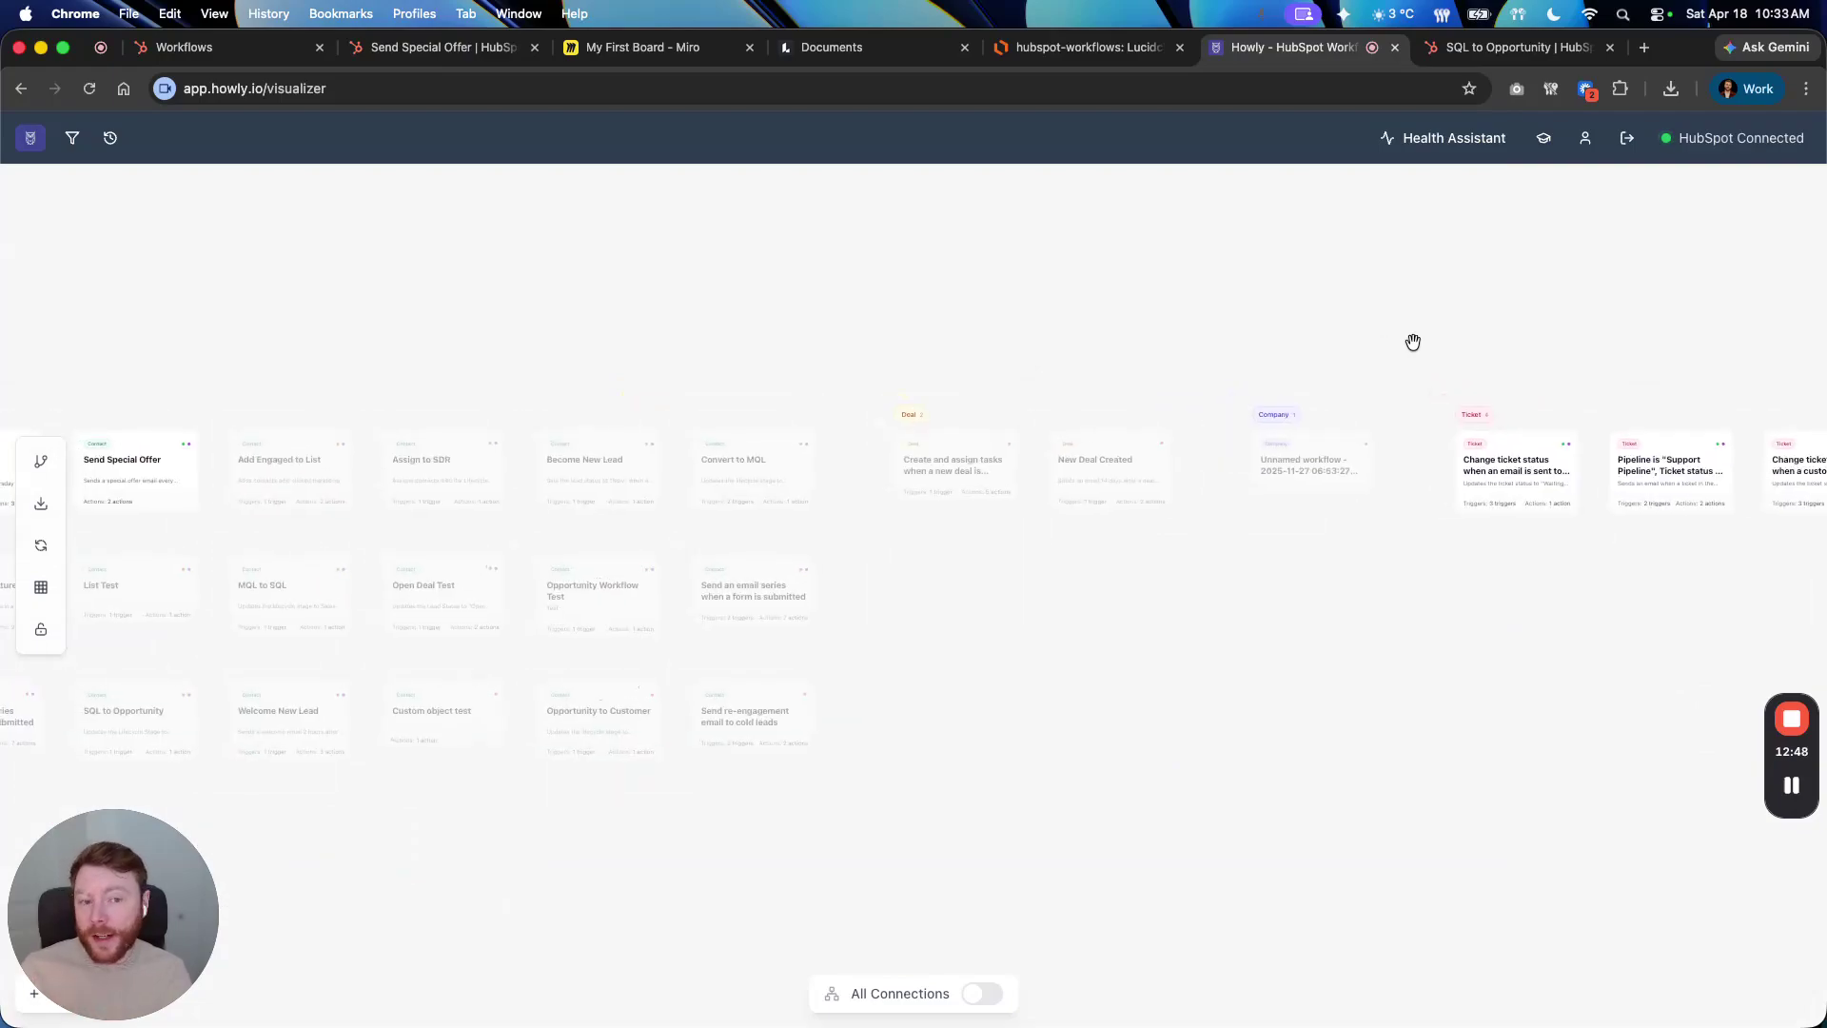
# Review the health check summary again, compare the portal to industry benchmarks, and close the comparison
pyautogui.click(1479, 140)
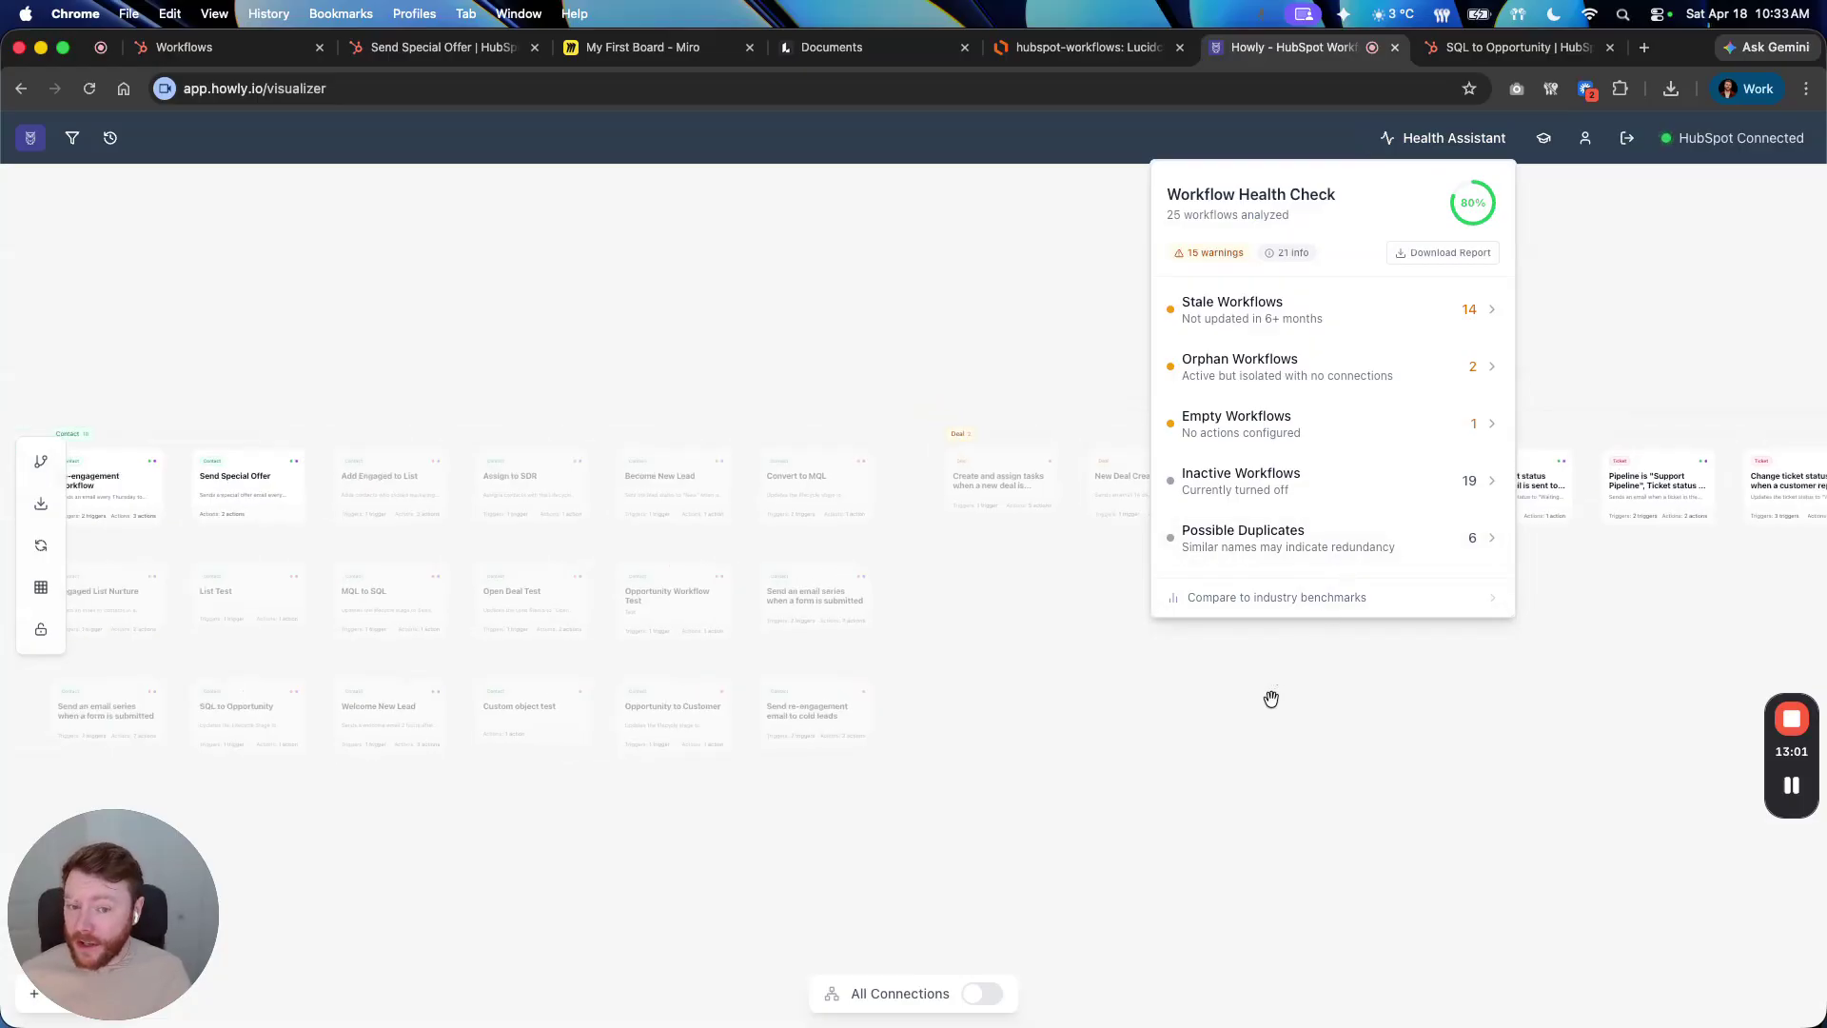
pyautogui.click(1063, 647)
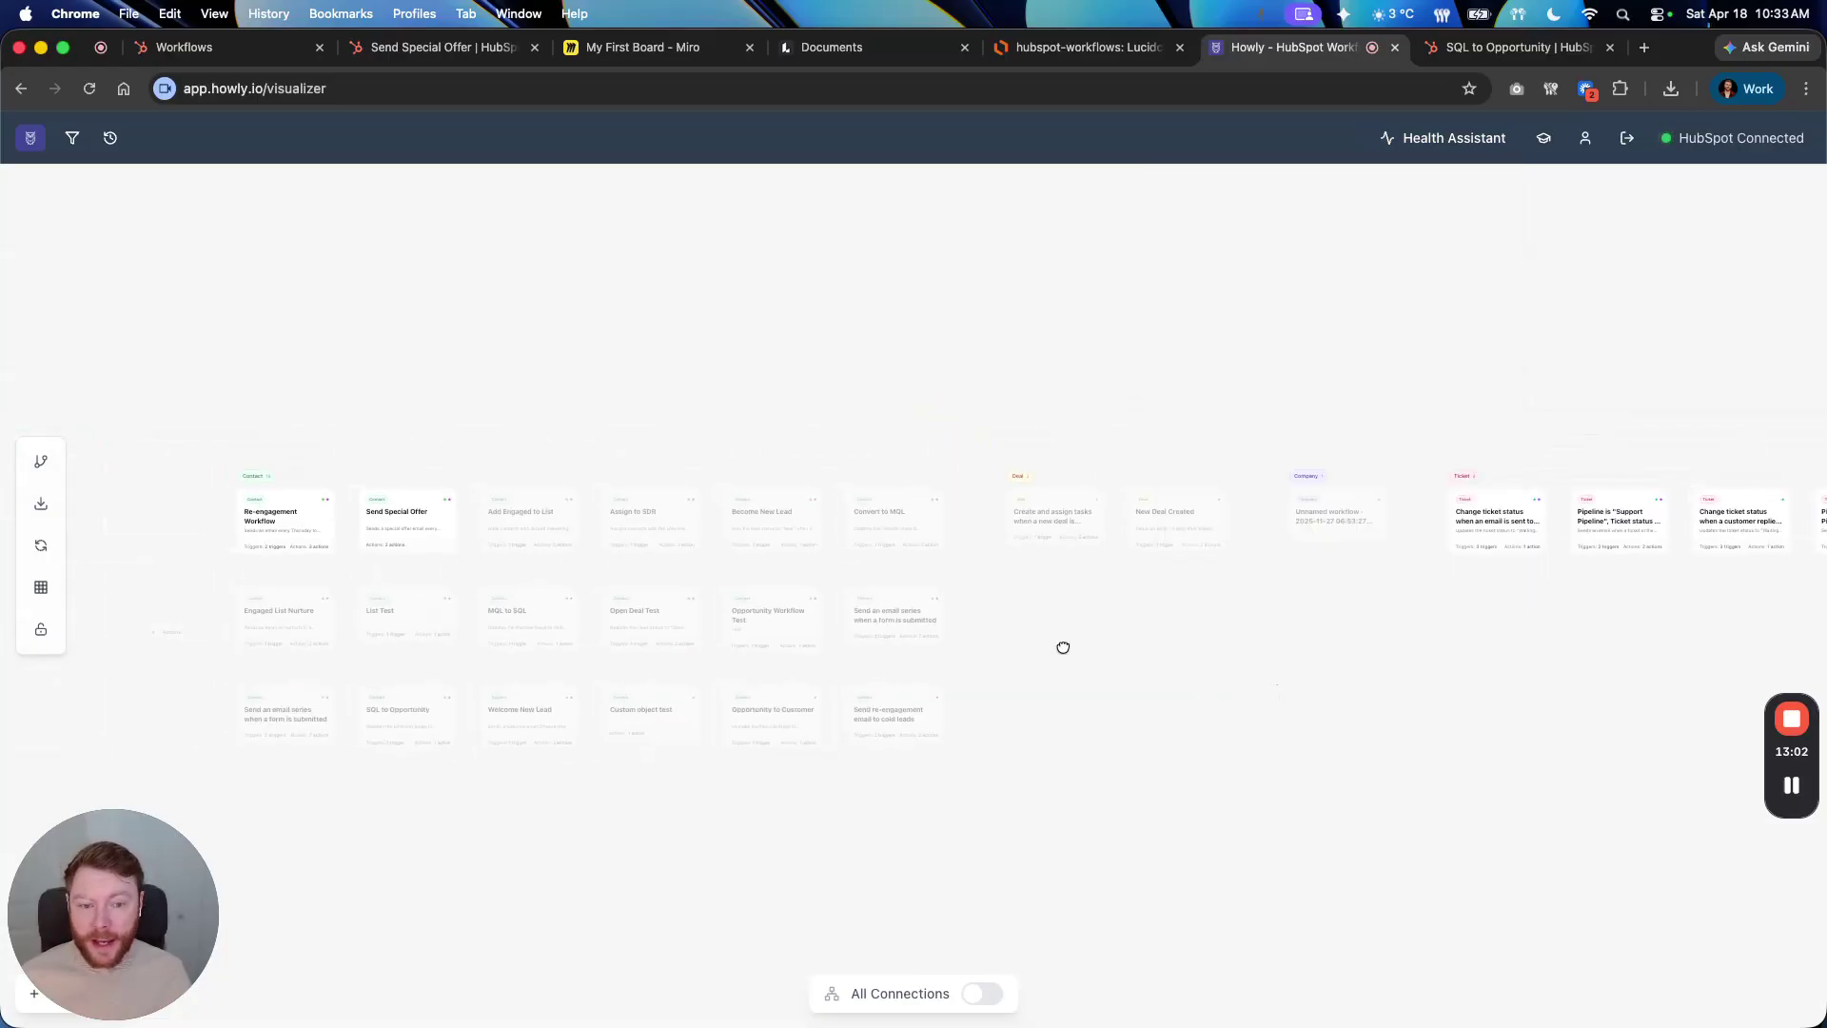
pyautogui.click(1411, 152)
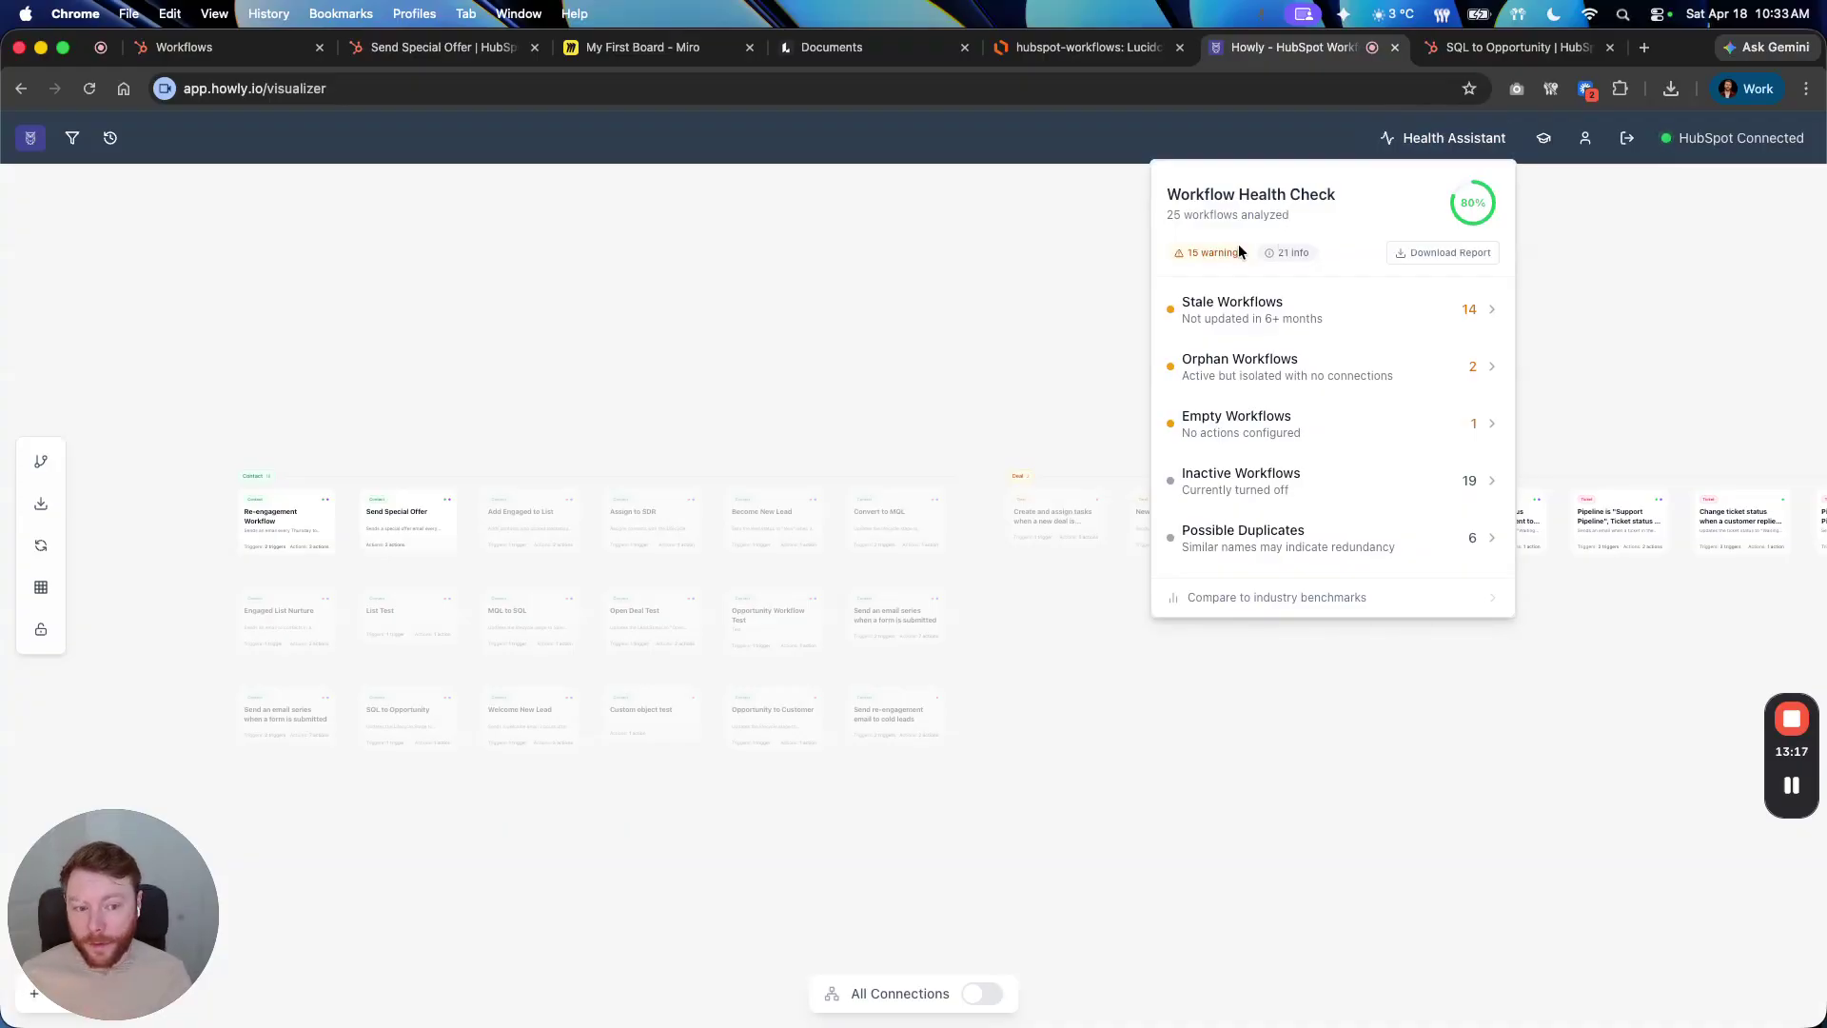
pyautogui.click(1284, 595)
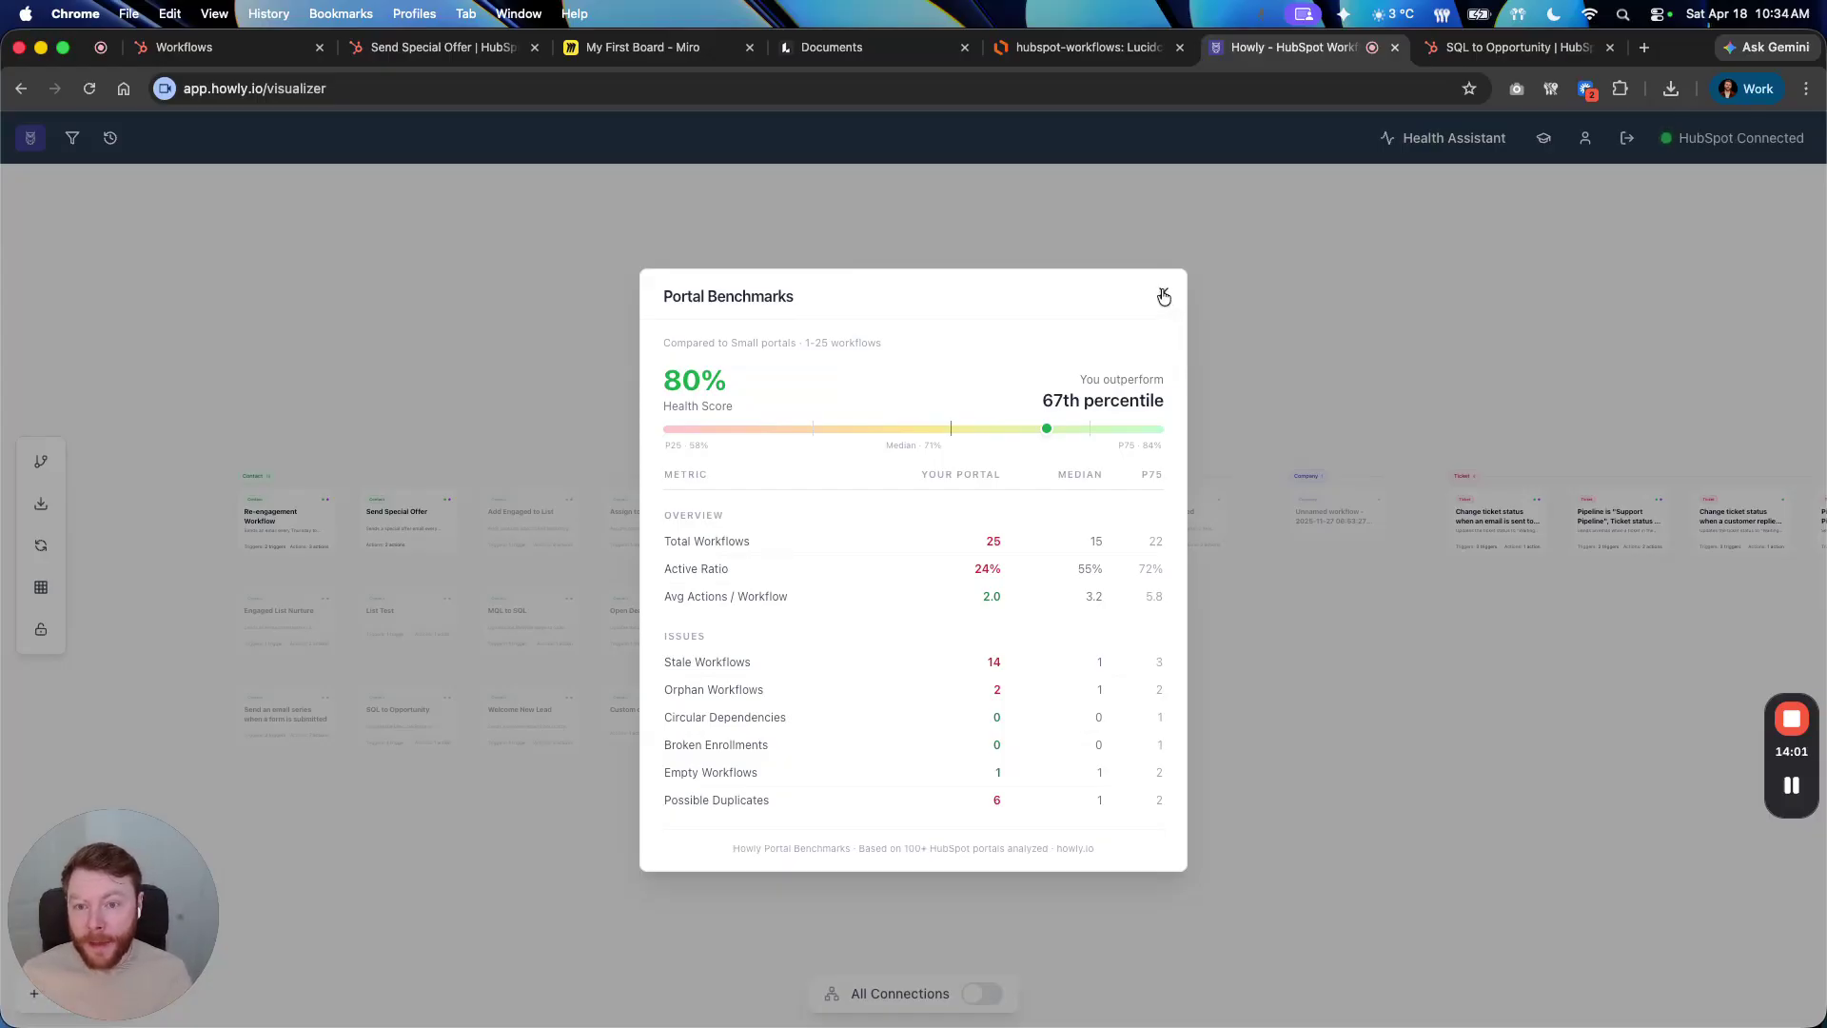
pyautogui.click(1162, 295)
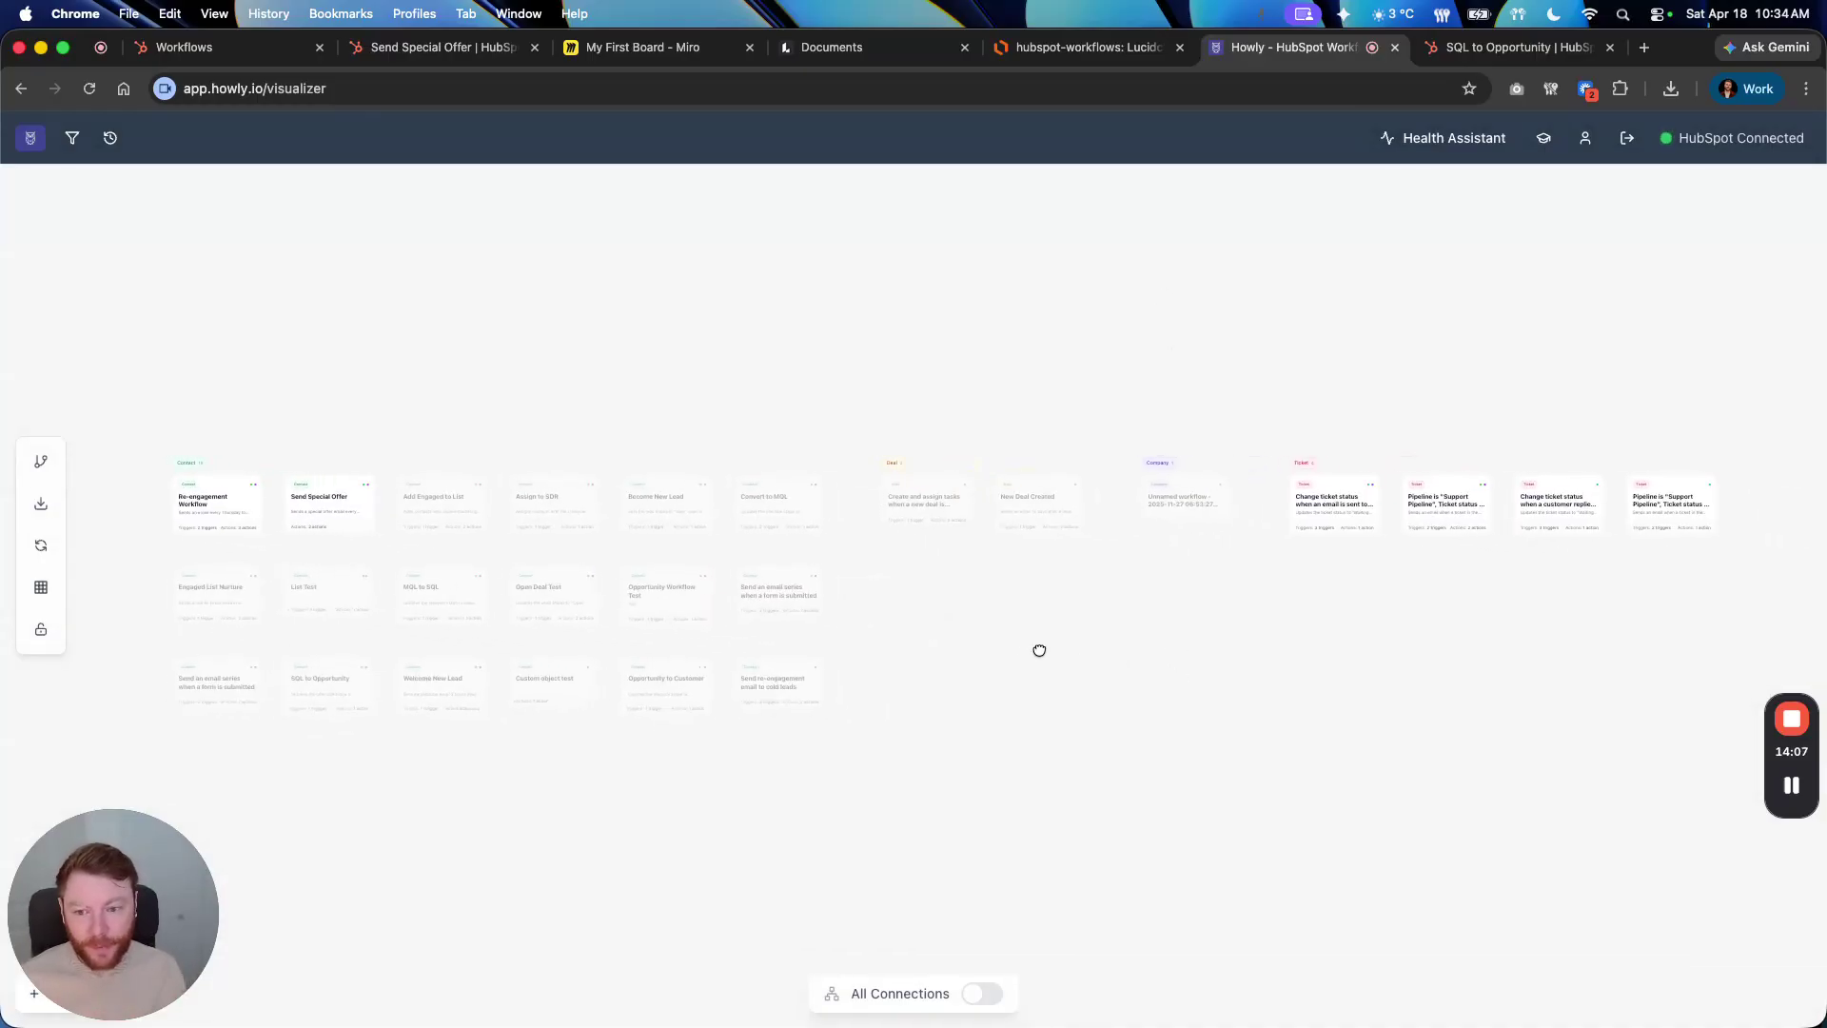
# View the AI assistants available for exporting the portal brief, then close the AI export options
pyautogui.click(40, 504)
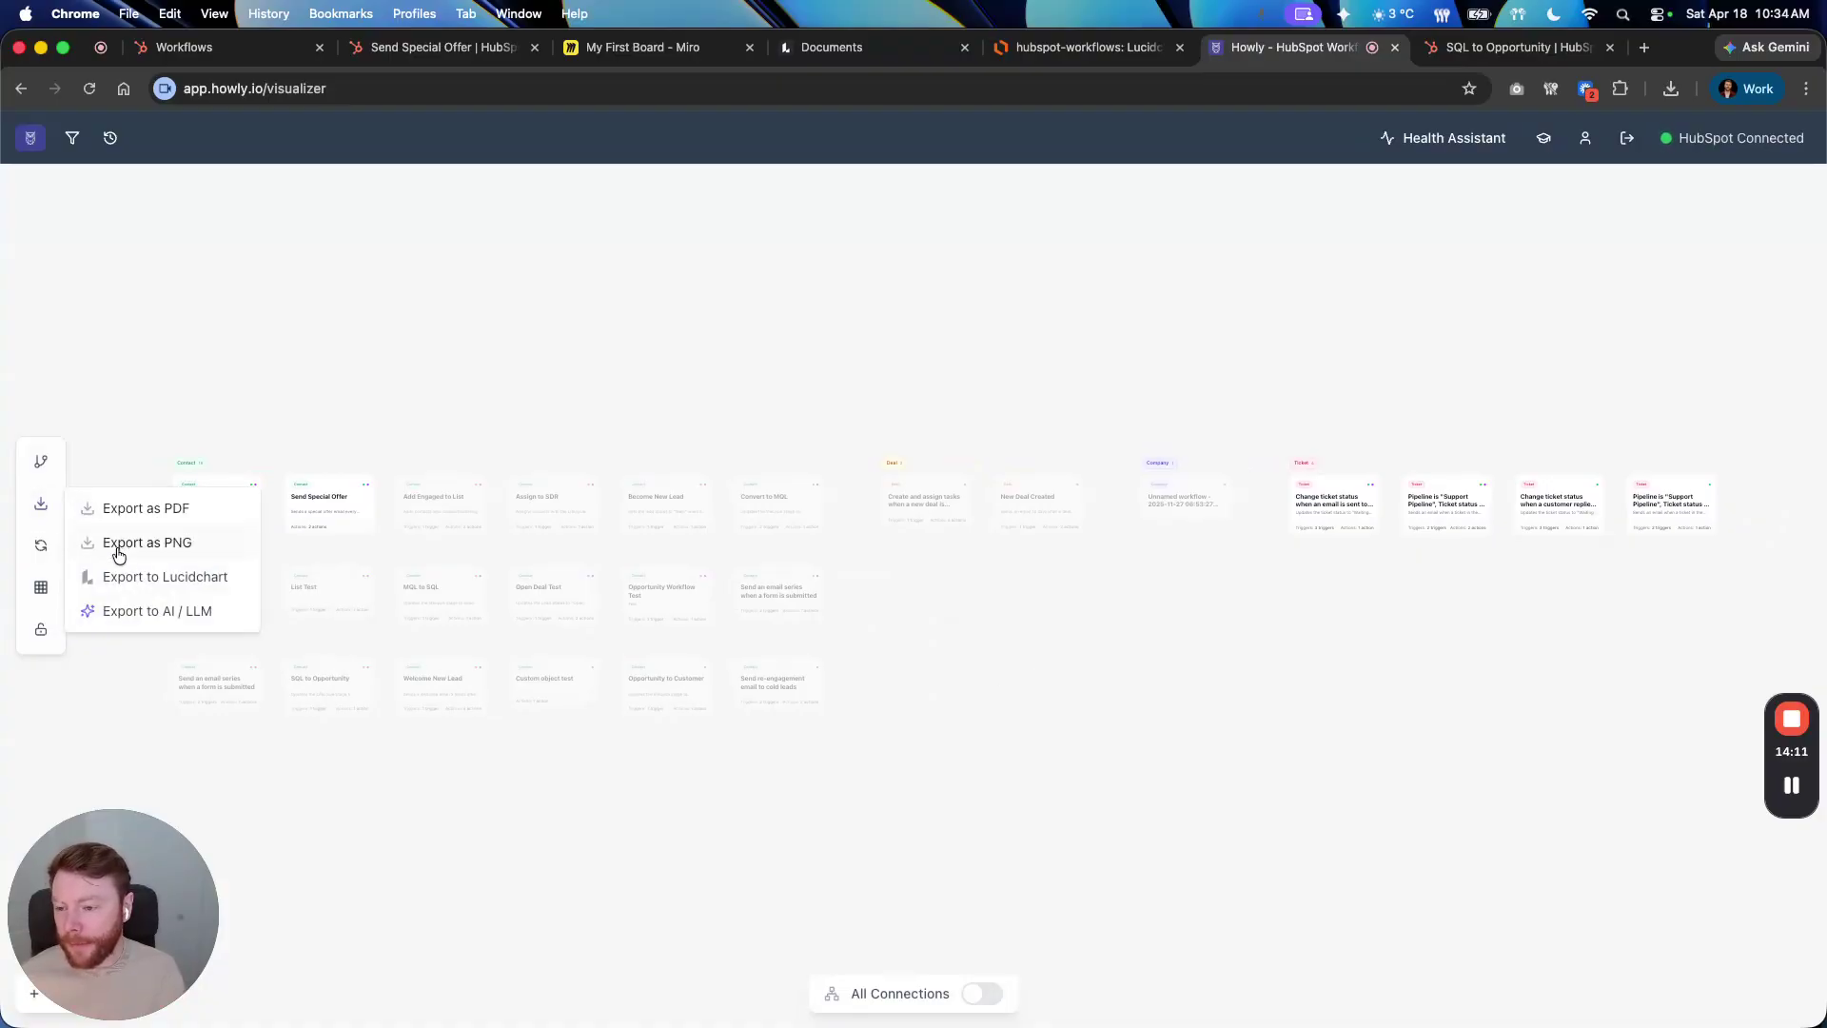
pyautogui.click(151, 616)
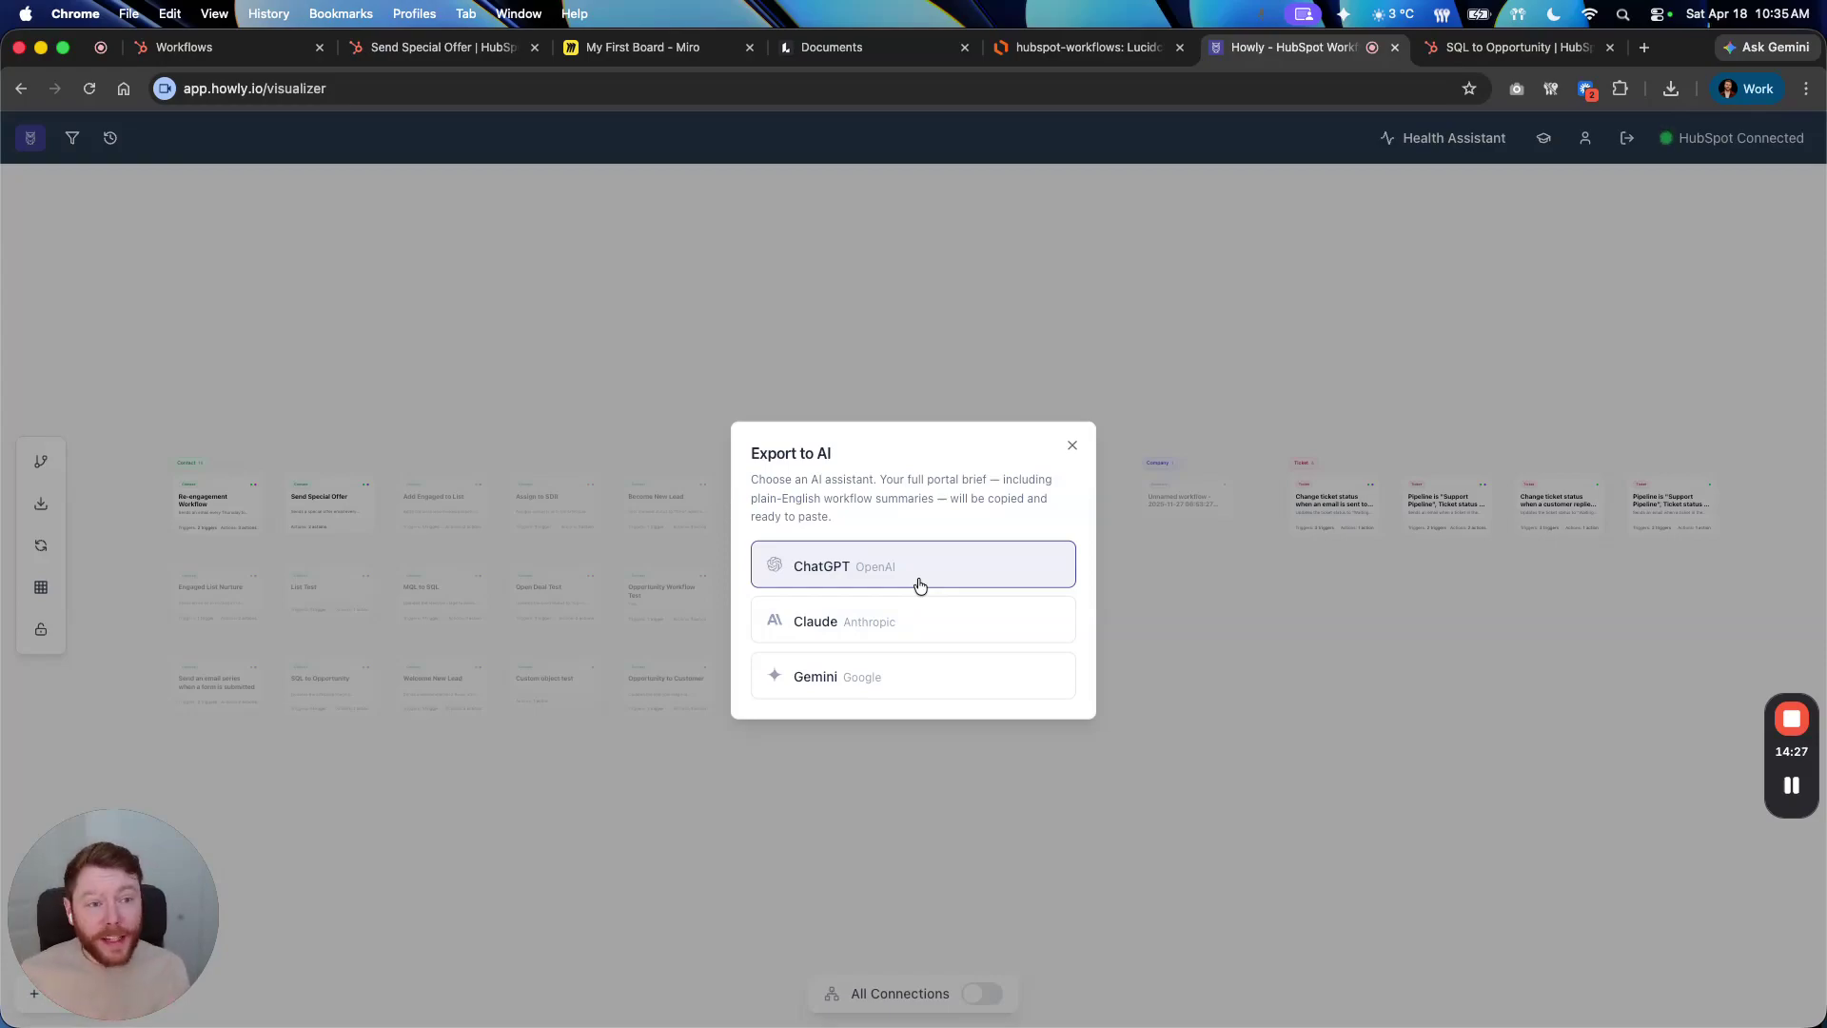
pyautogui.click(1073, 445)
# Download the workflow health check report to the Desktop as howly-audit-2026-04-18
pyautogui.click(1390, 143)
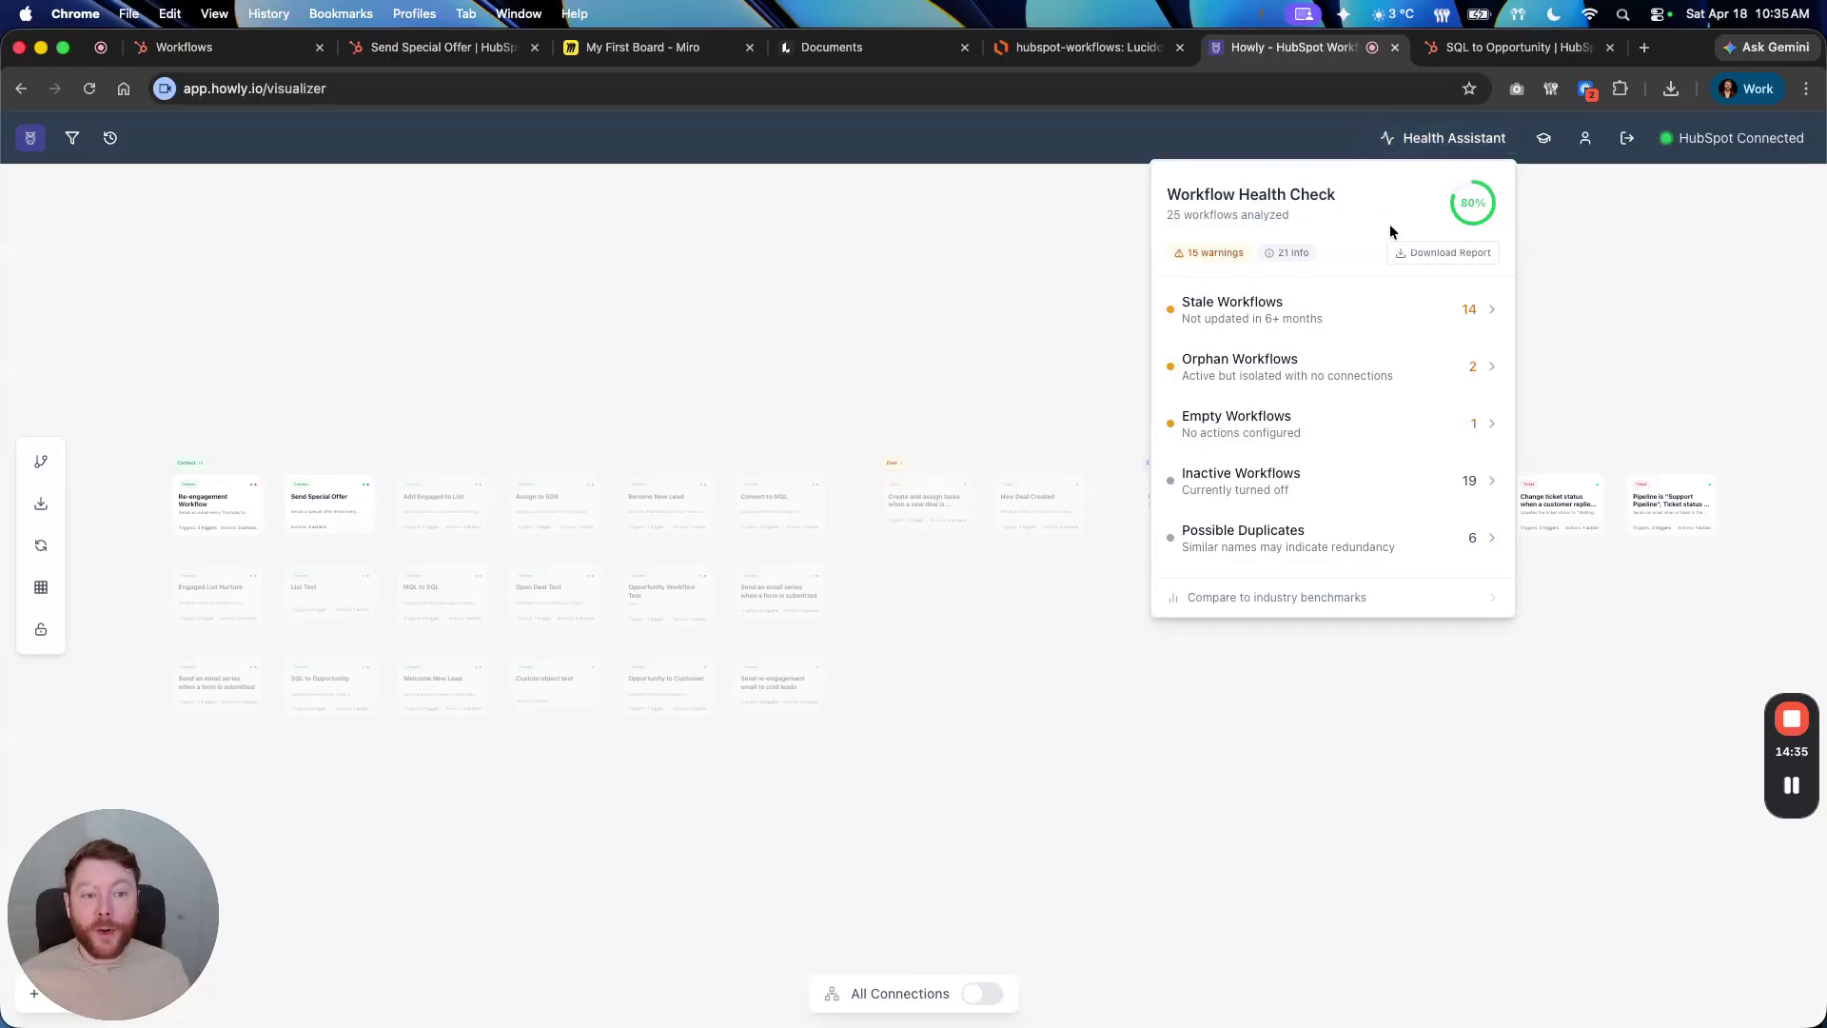
pyautogui.click(1408, 252)
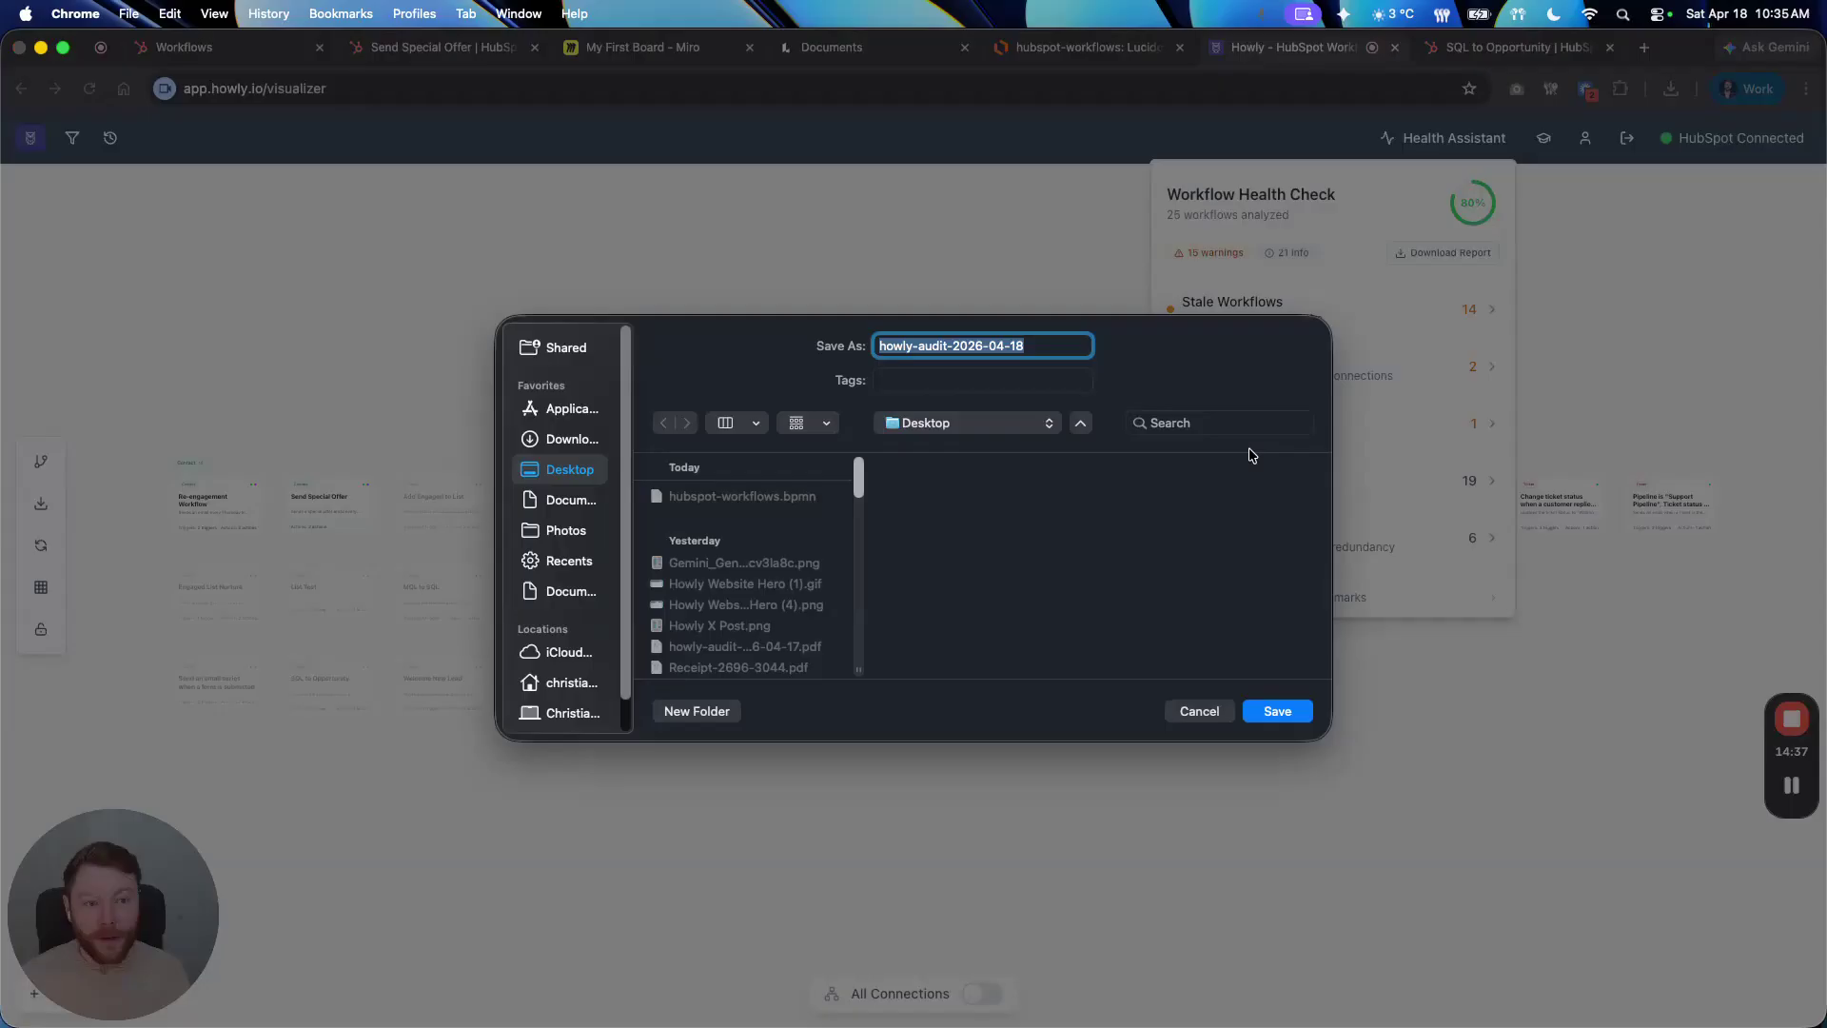
pyautogui.click(1389, 710)
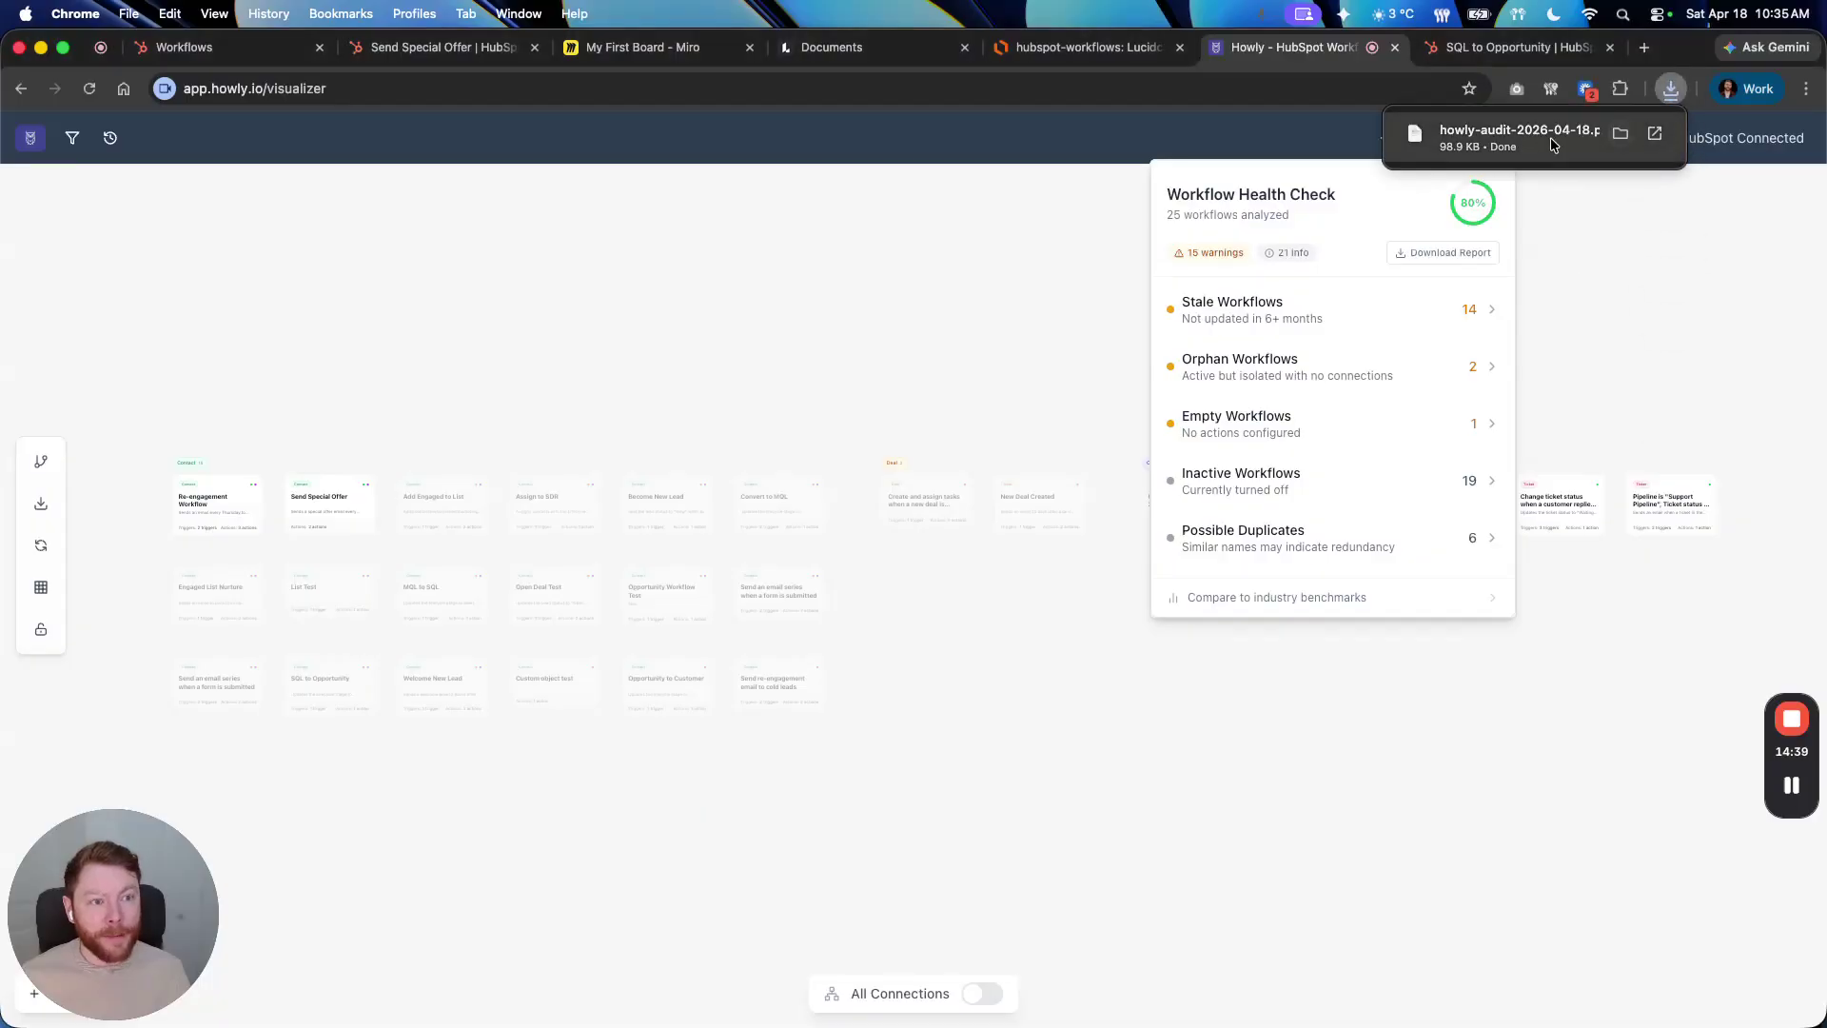
# Open the downloaded howly-audit-2026-04-18 PDF, read through all its pages, and close both the report and the workflow health check
pyautogui.click(1536, 145)
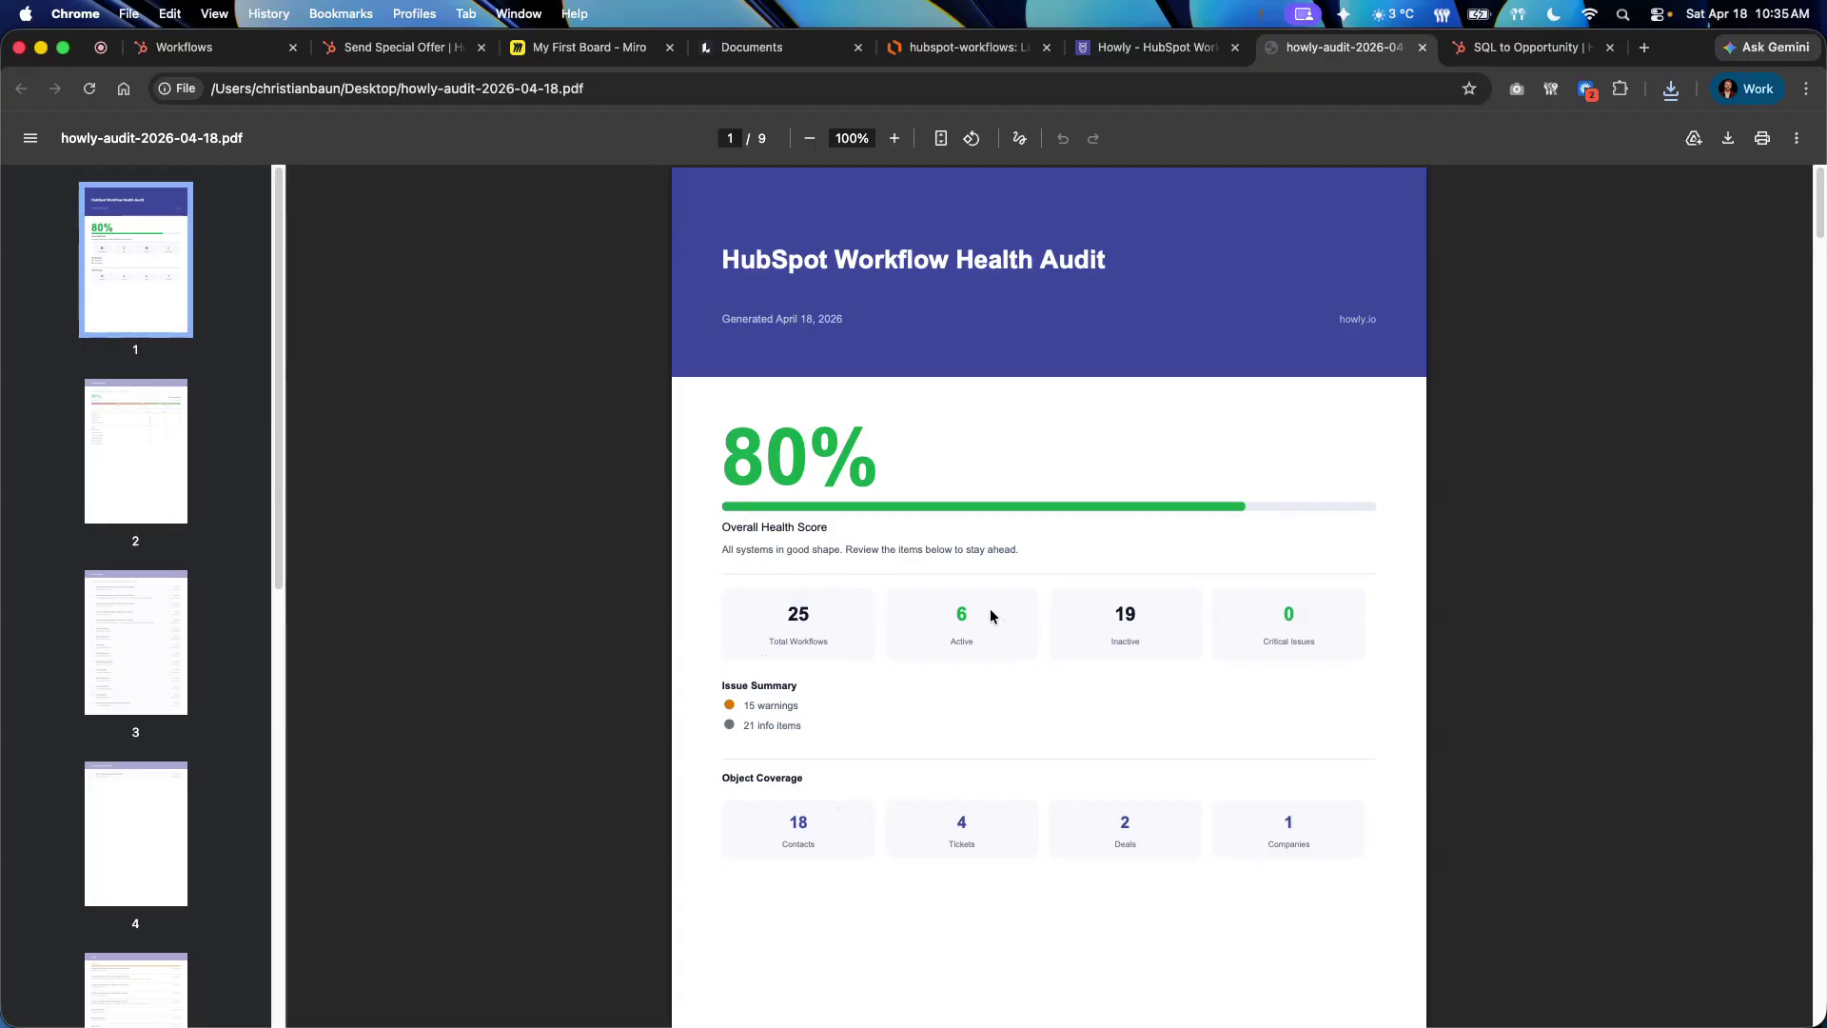
pyautogui.scroll(-10, 1098, 648)
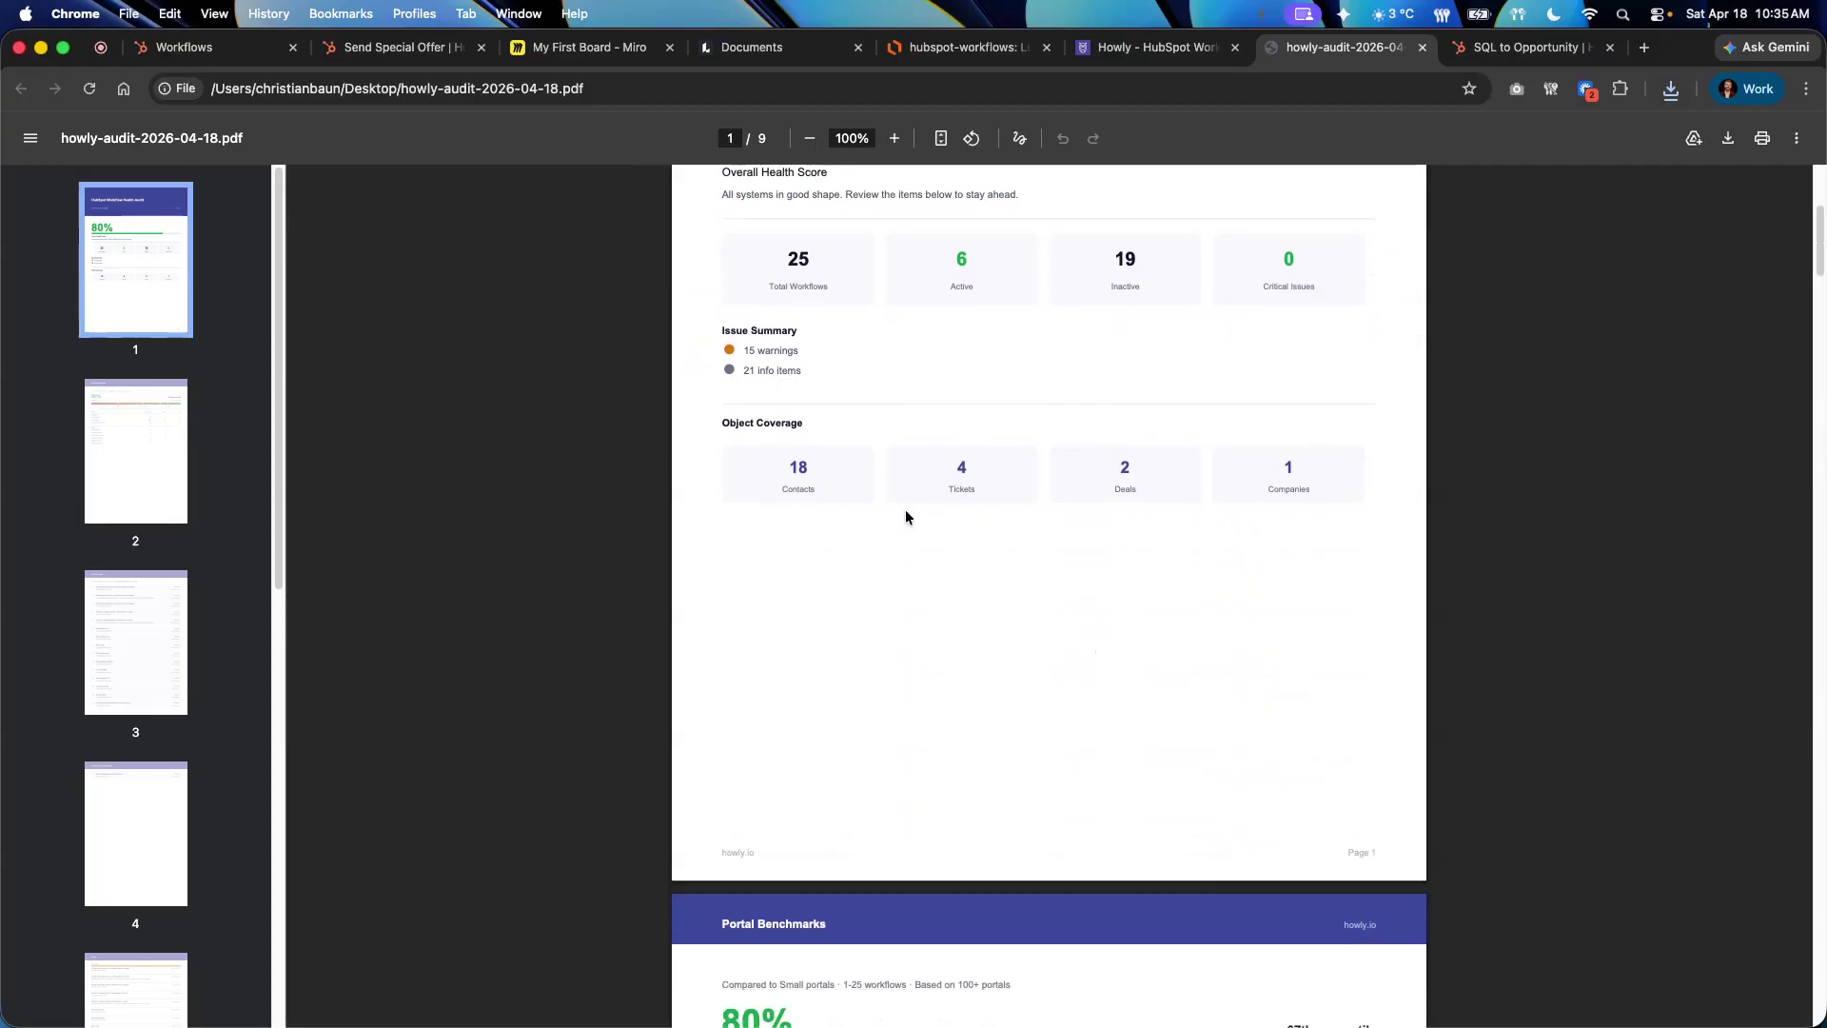
pyautogui.scroll(-10, 1273, 406)
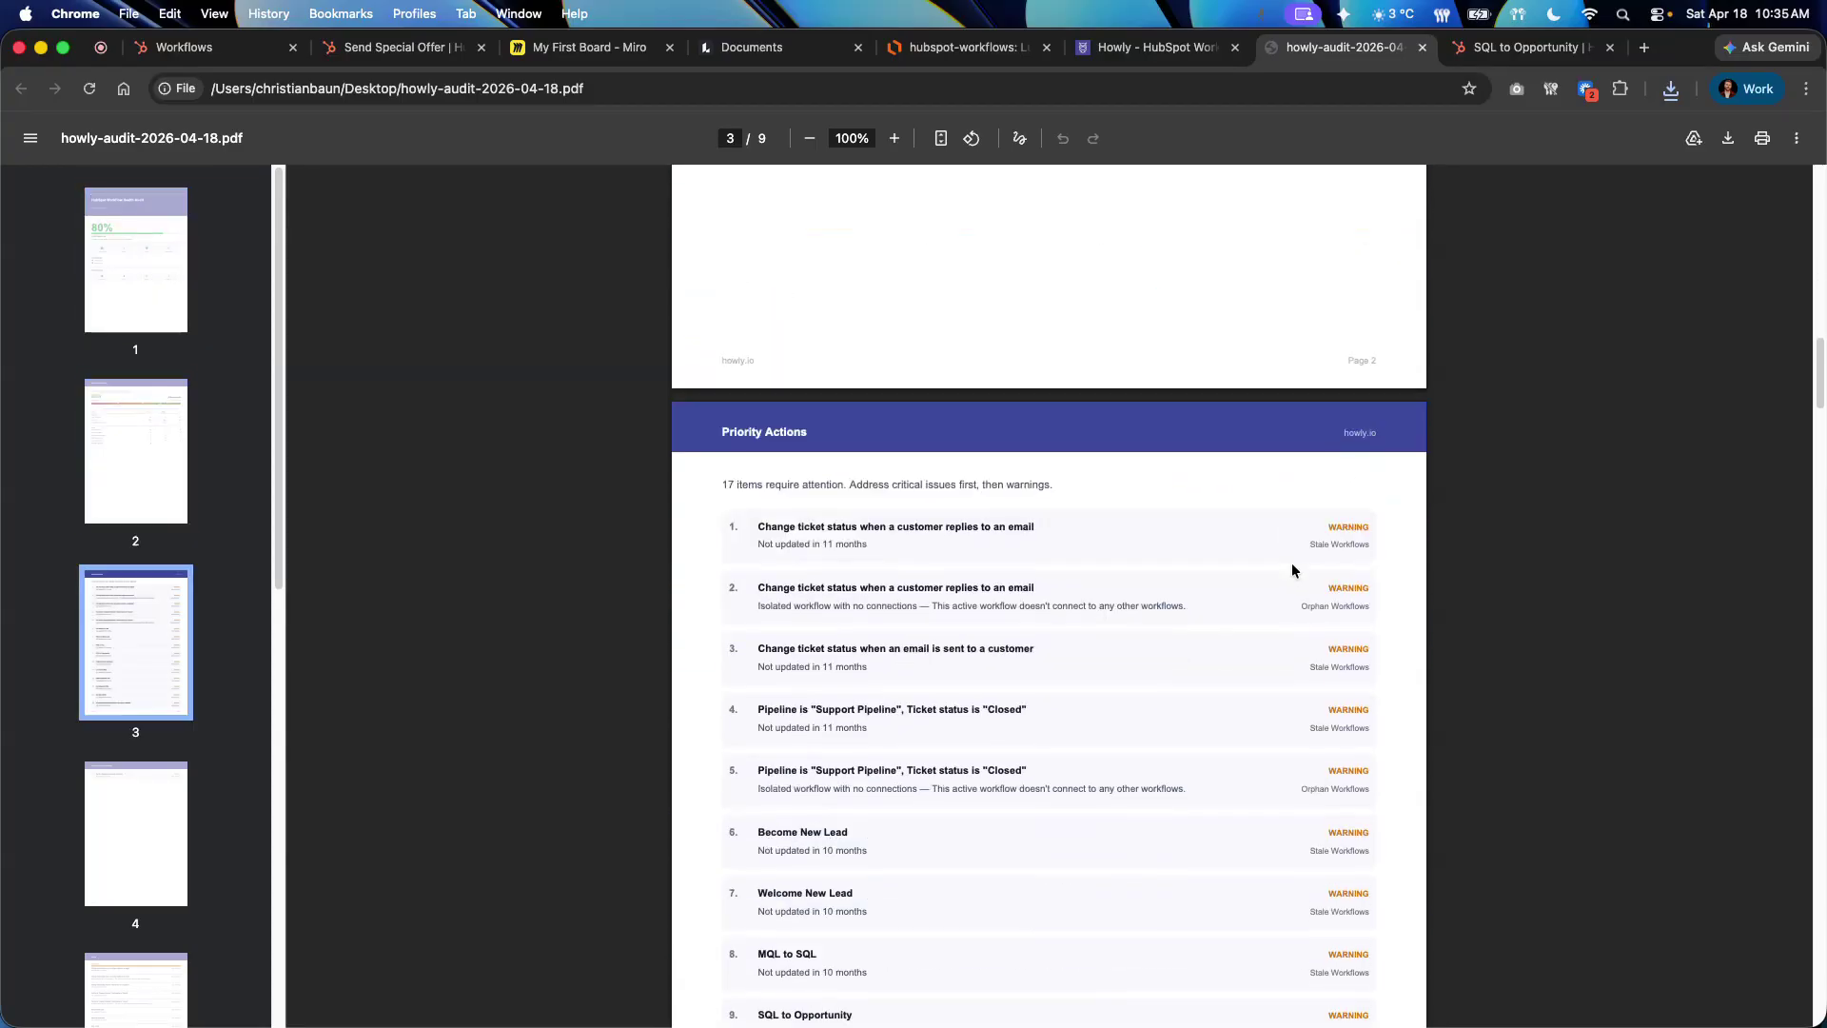
pyautogui.scroll(-8, 1425, 493)
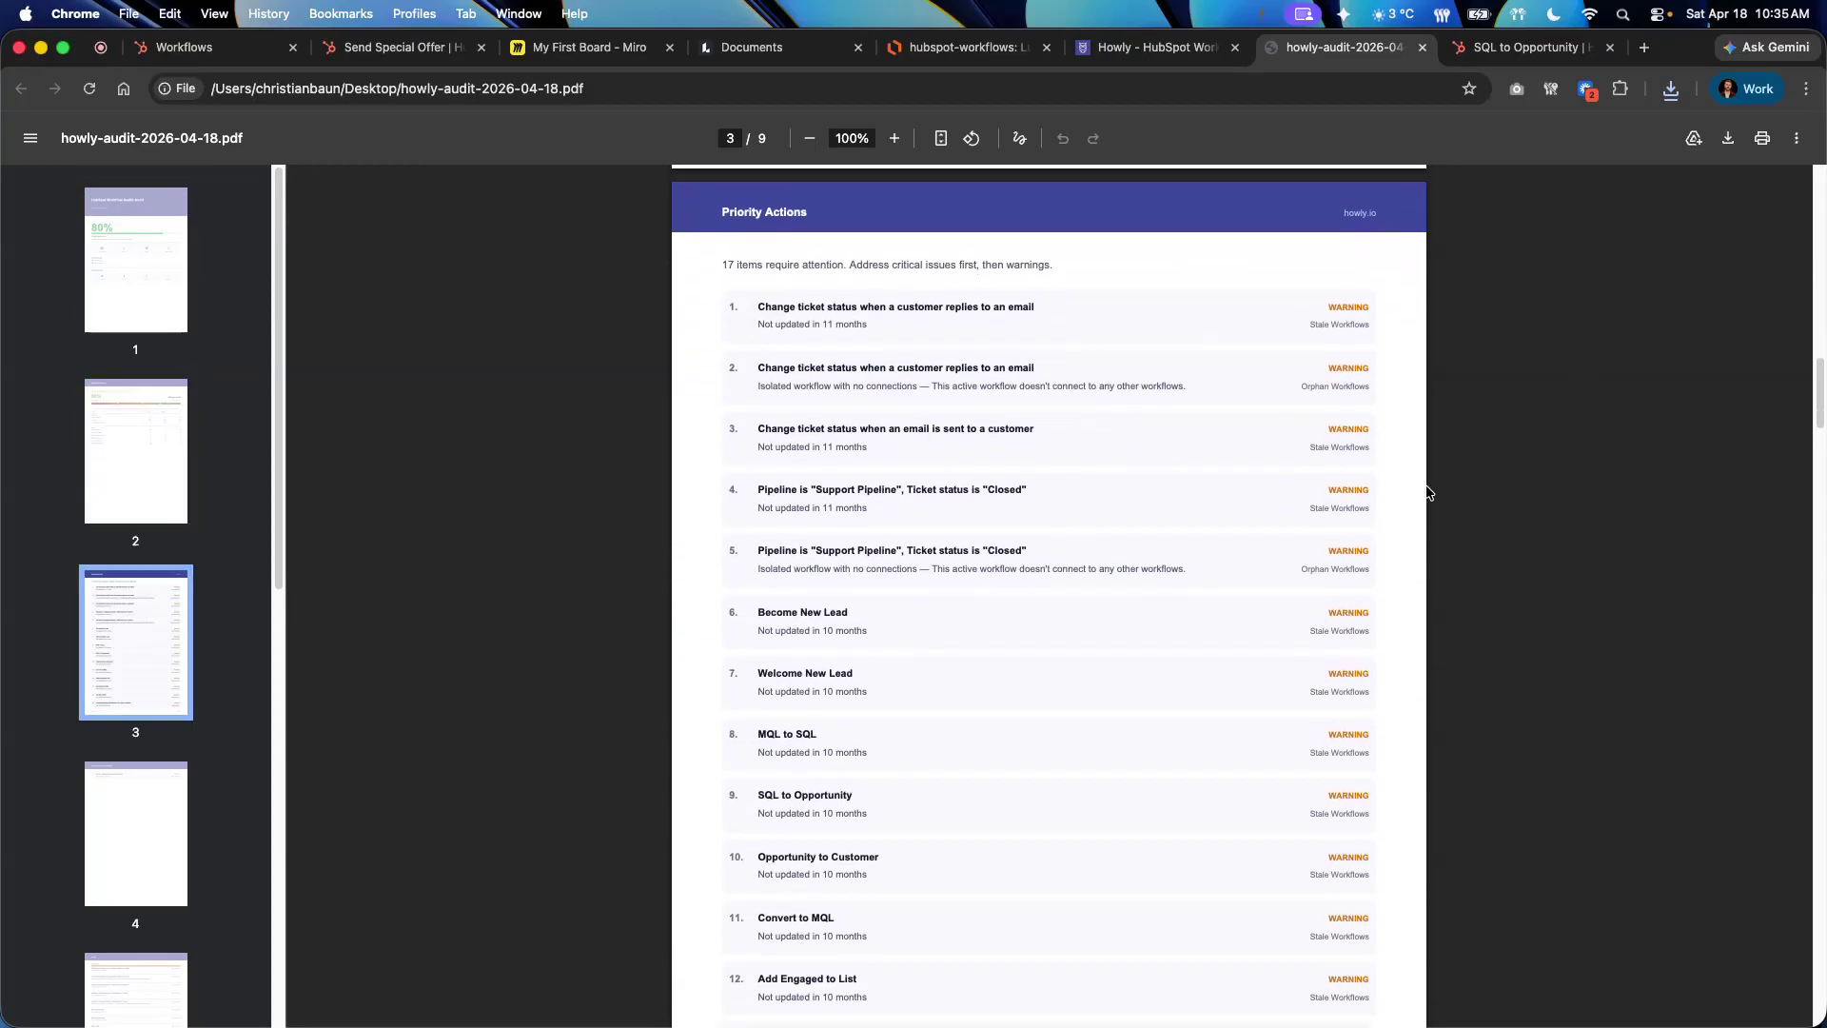
pyautogui.scroll(-12, 1425, 493)
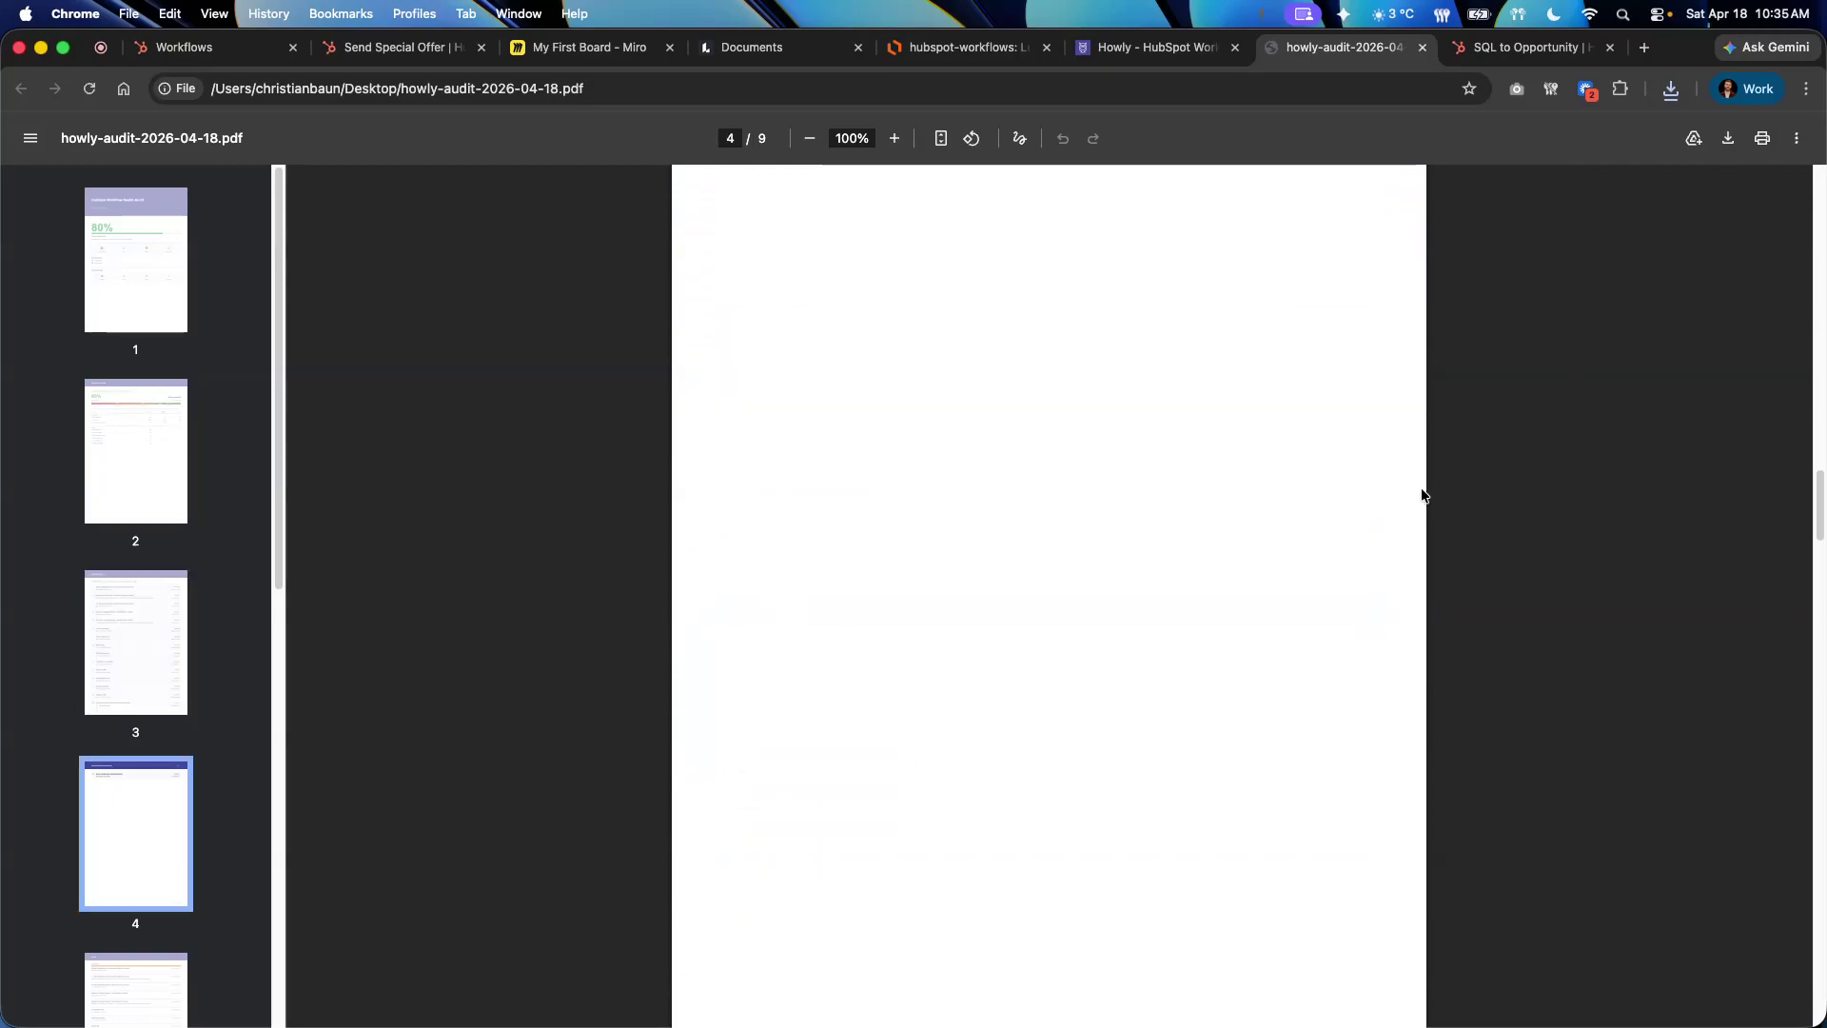
pyautogui.scroll(-15, 1409, 509)
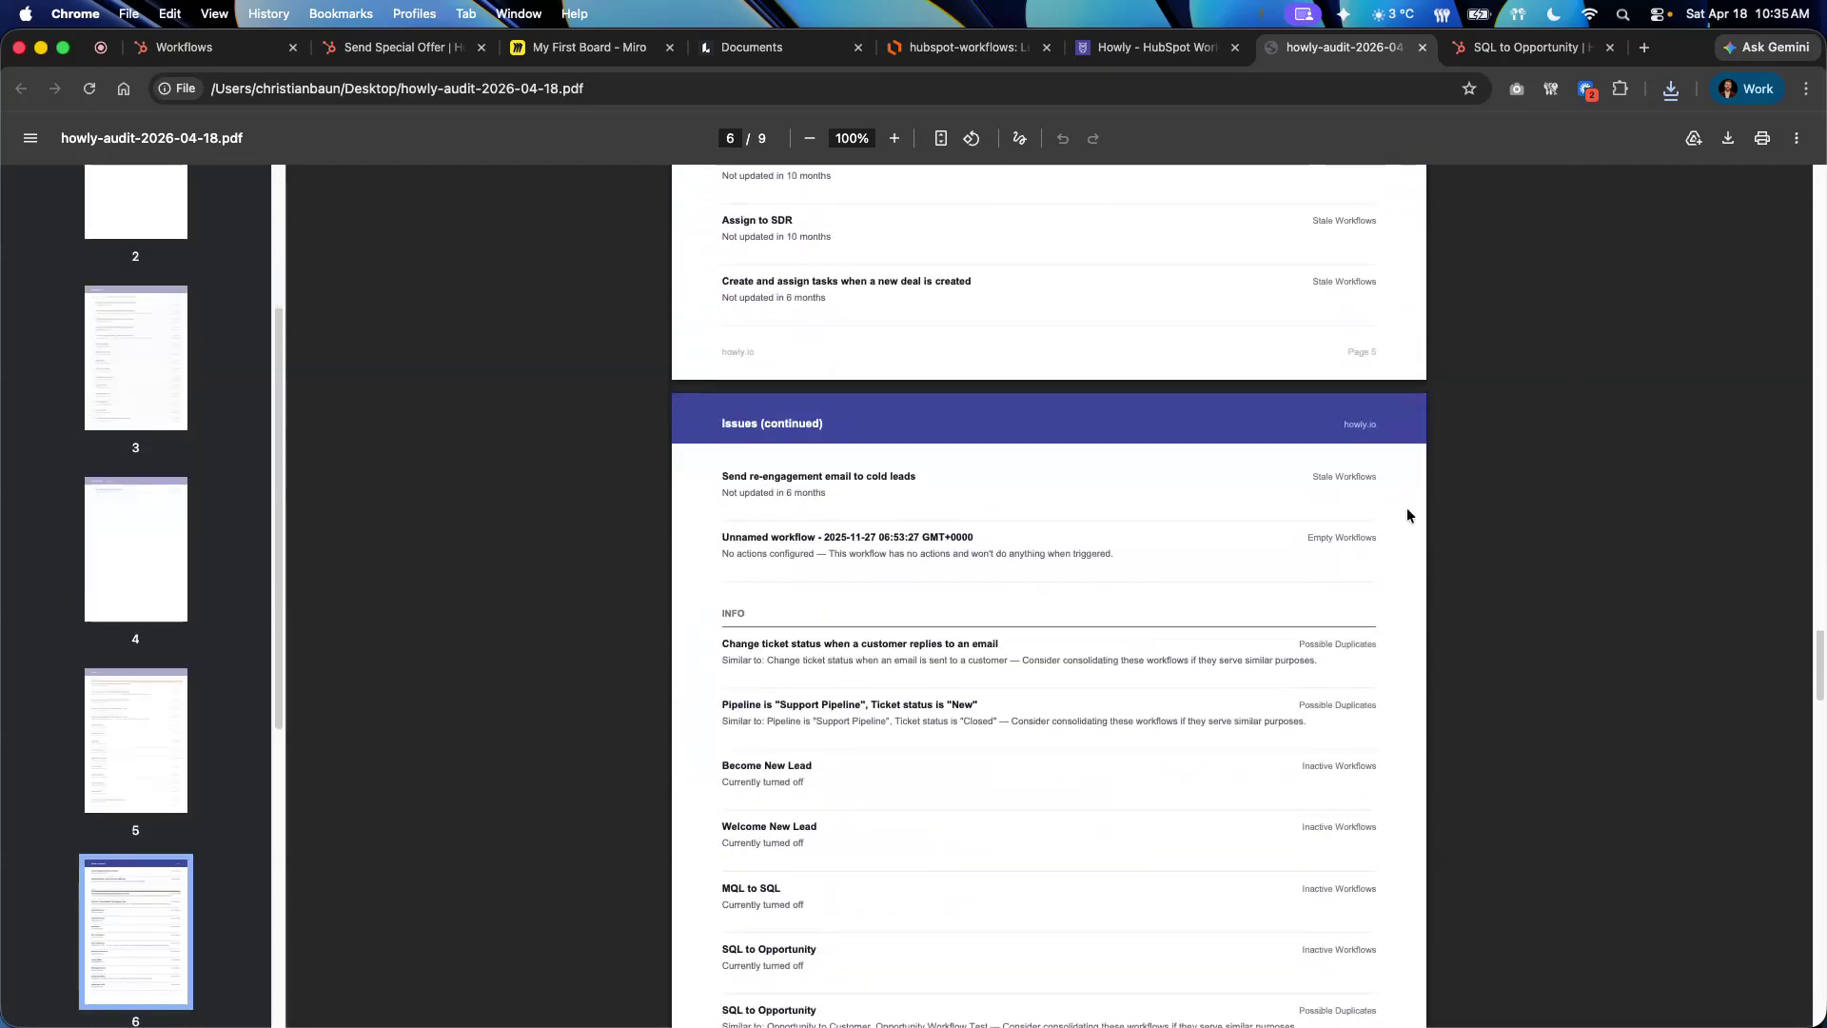
pyautogui.scroll(-8, 1401, 514)
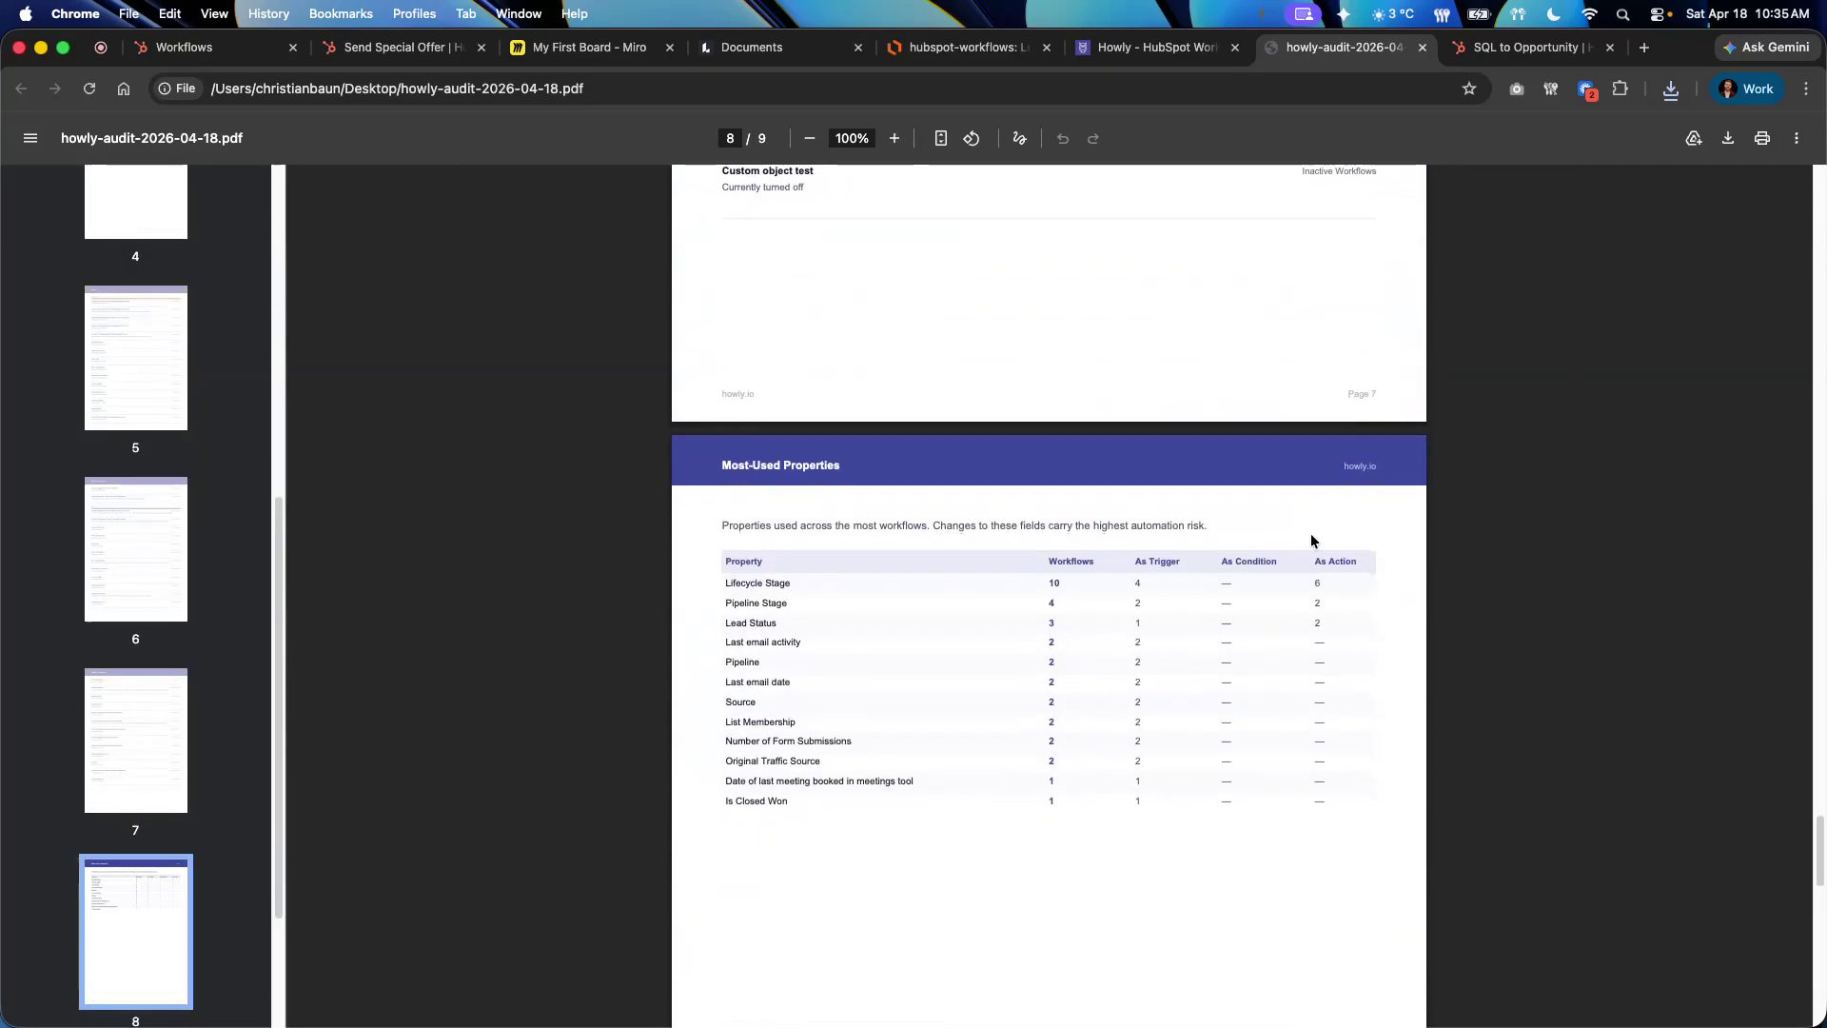
pyautogui.scroll(-10, 864, 542)
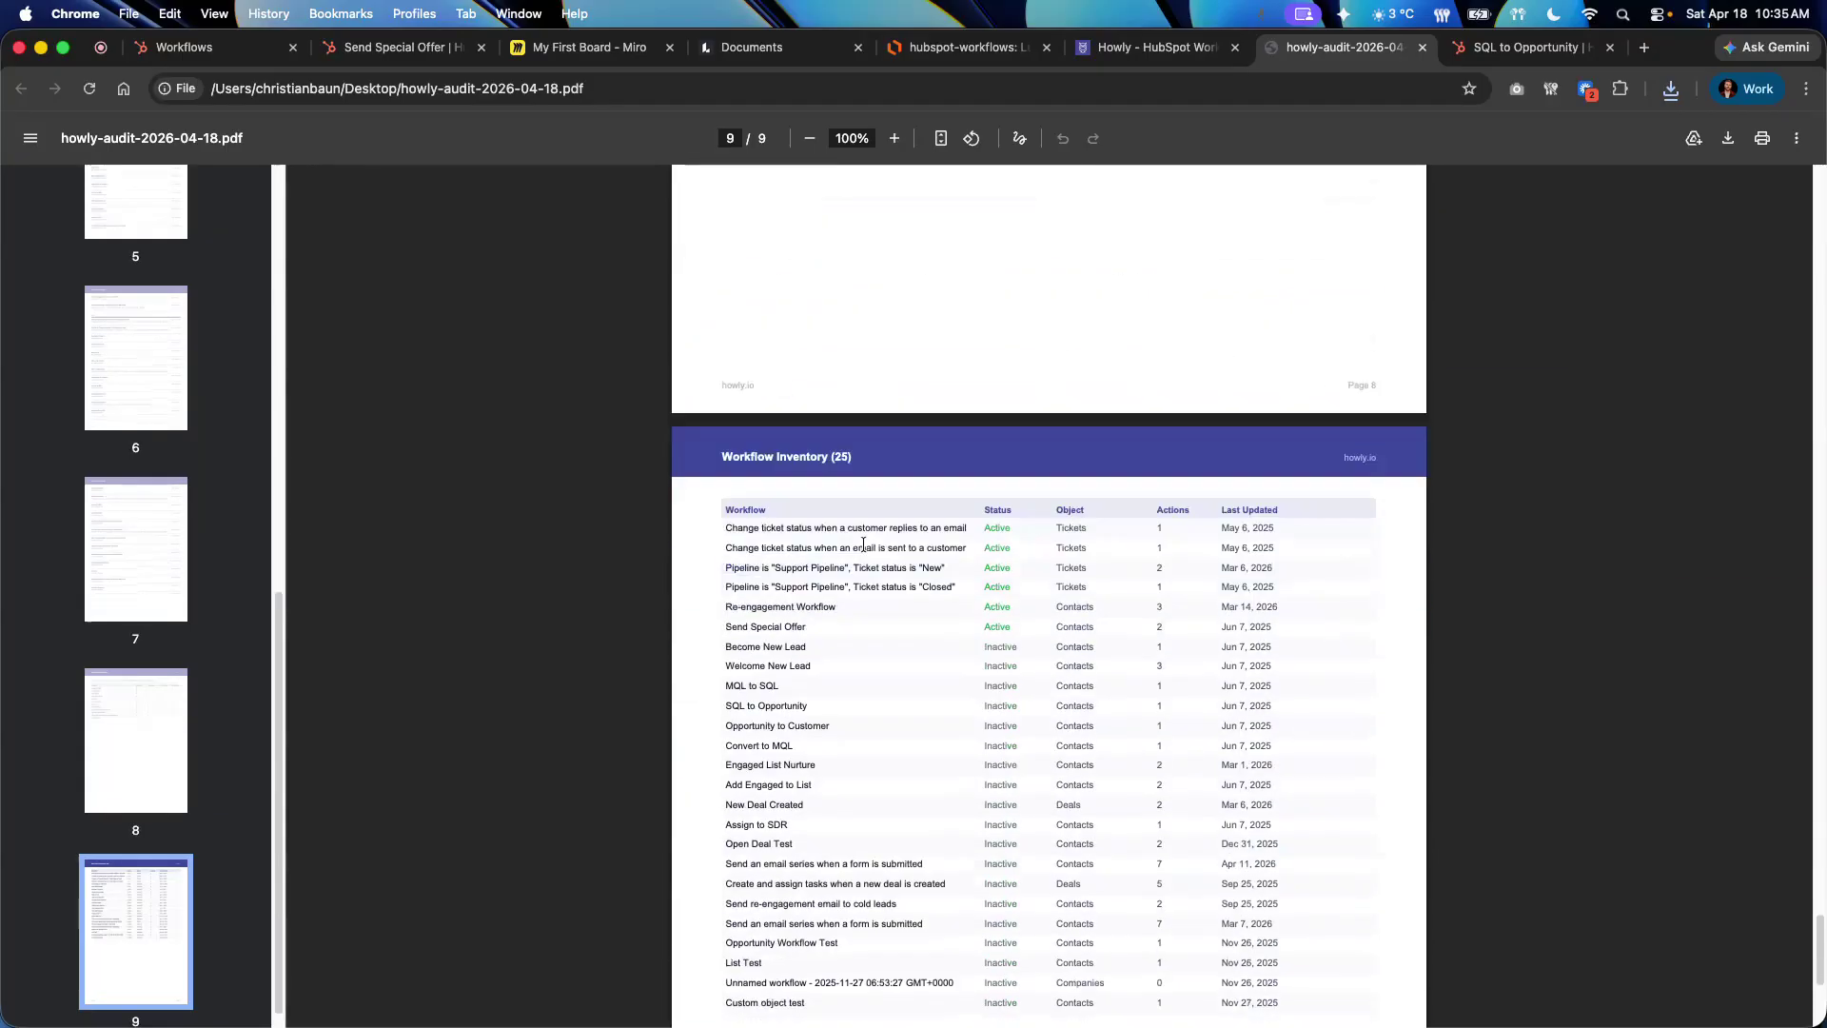
pyautogui.scroll(-4, 863, 544)
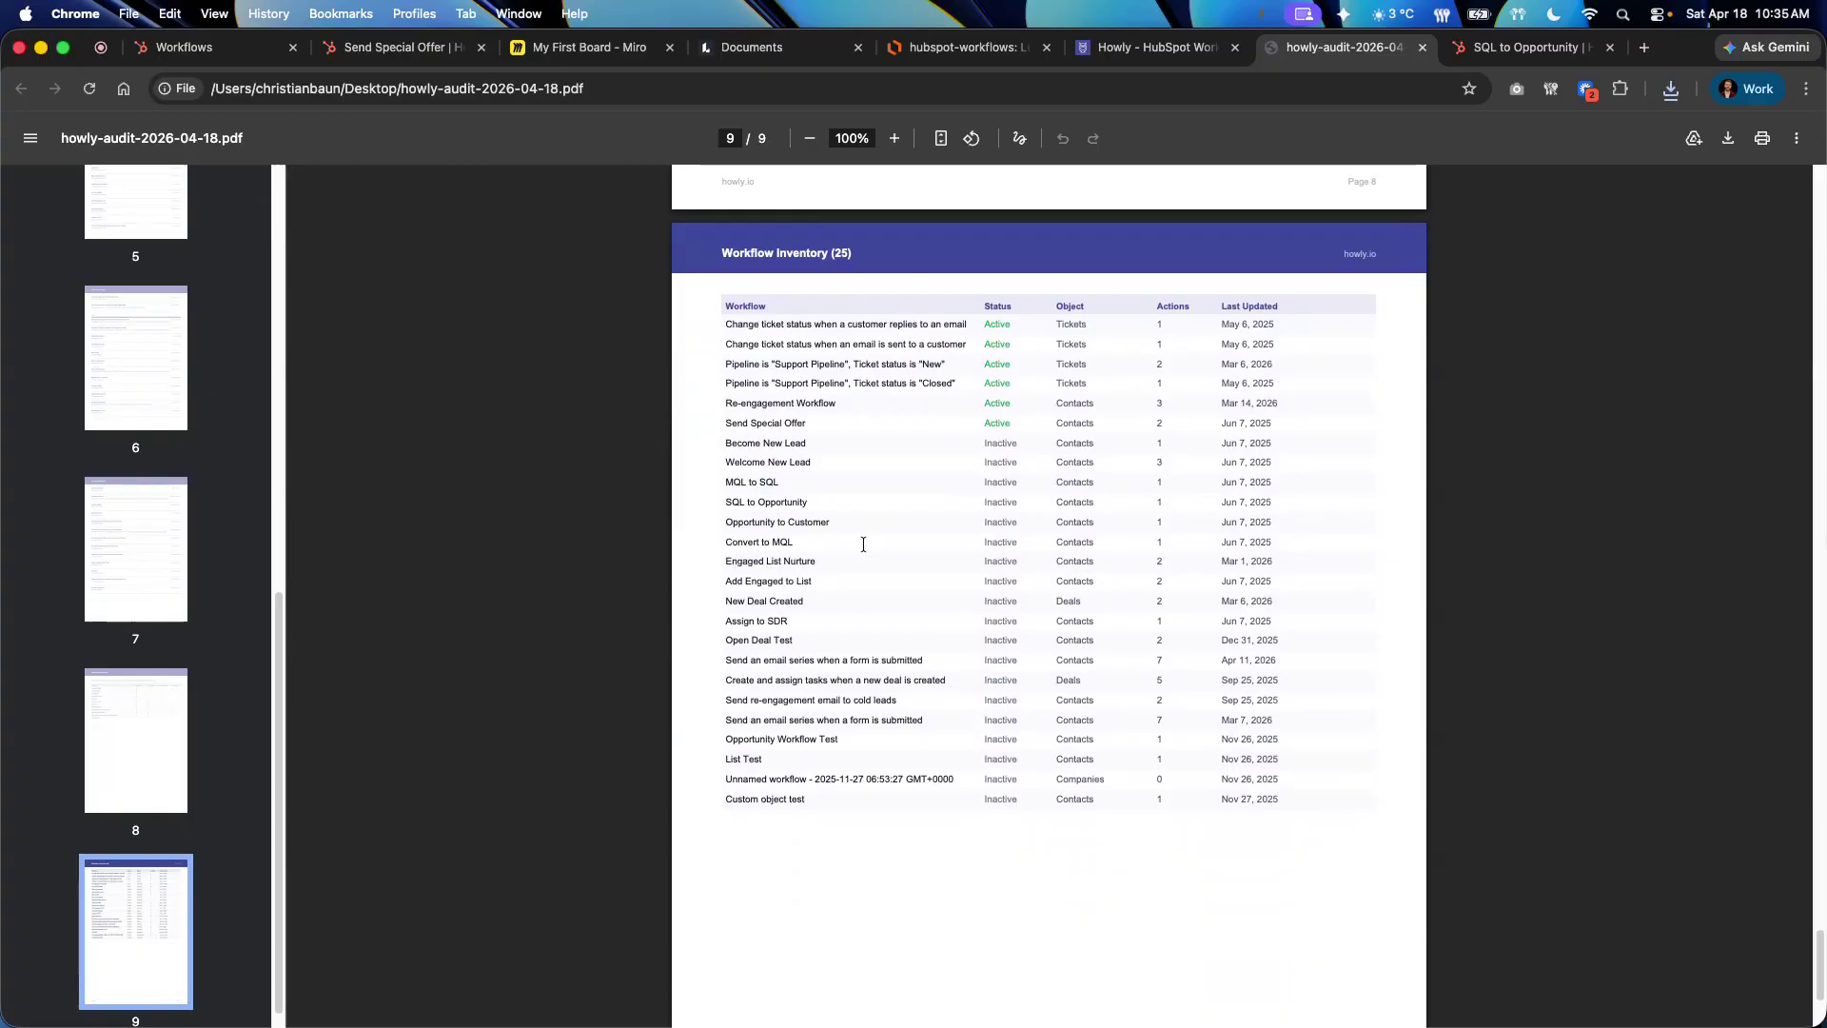
pyautogui.scroll(20, 868, 550)
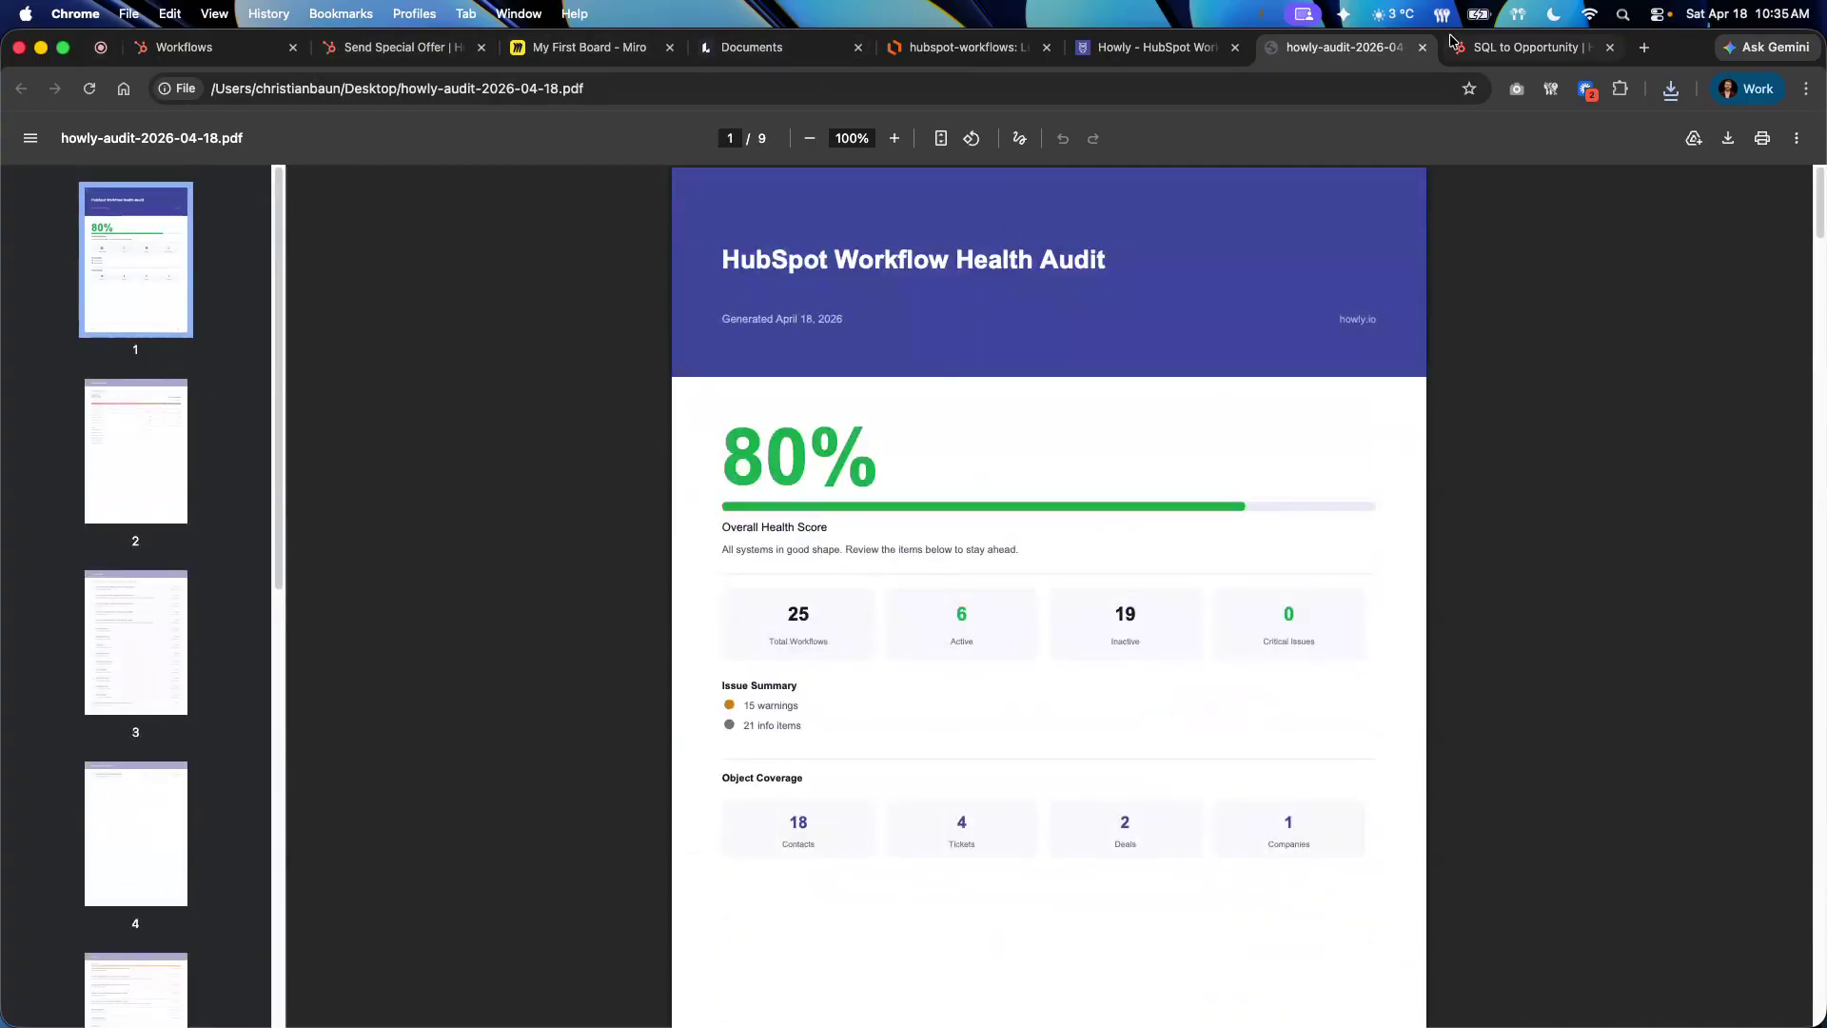
pyautogui.click(1422, 46)
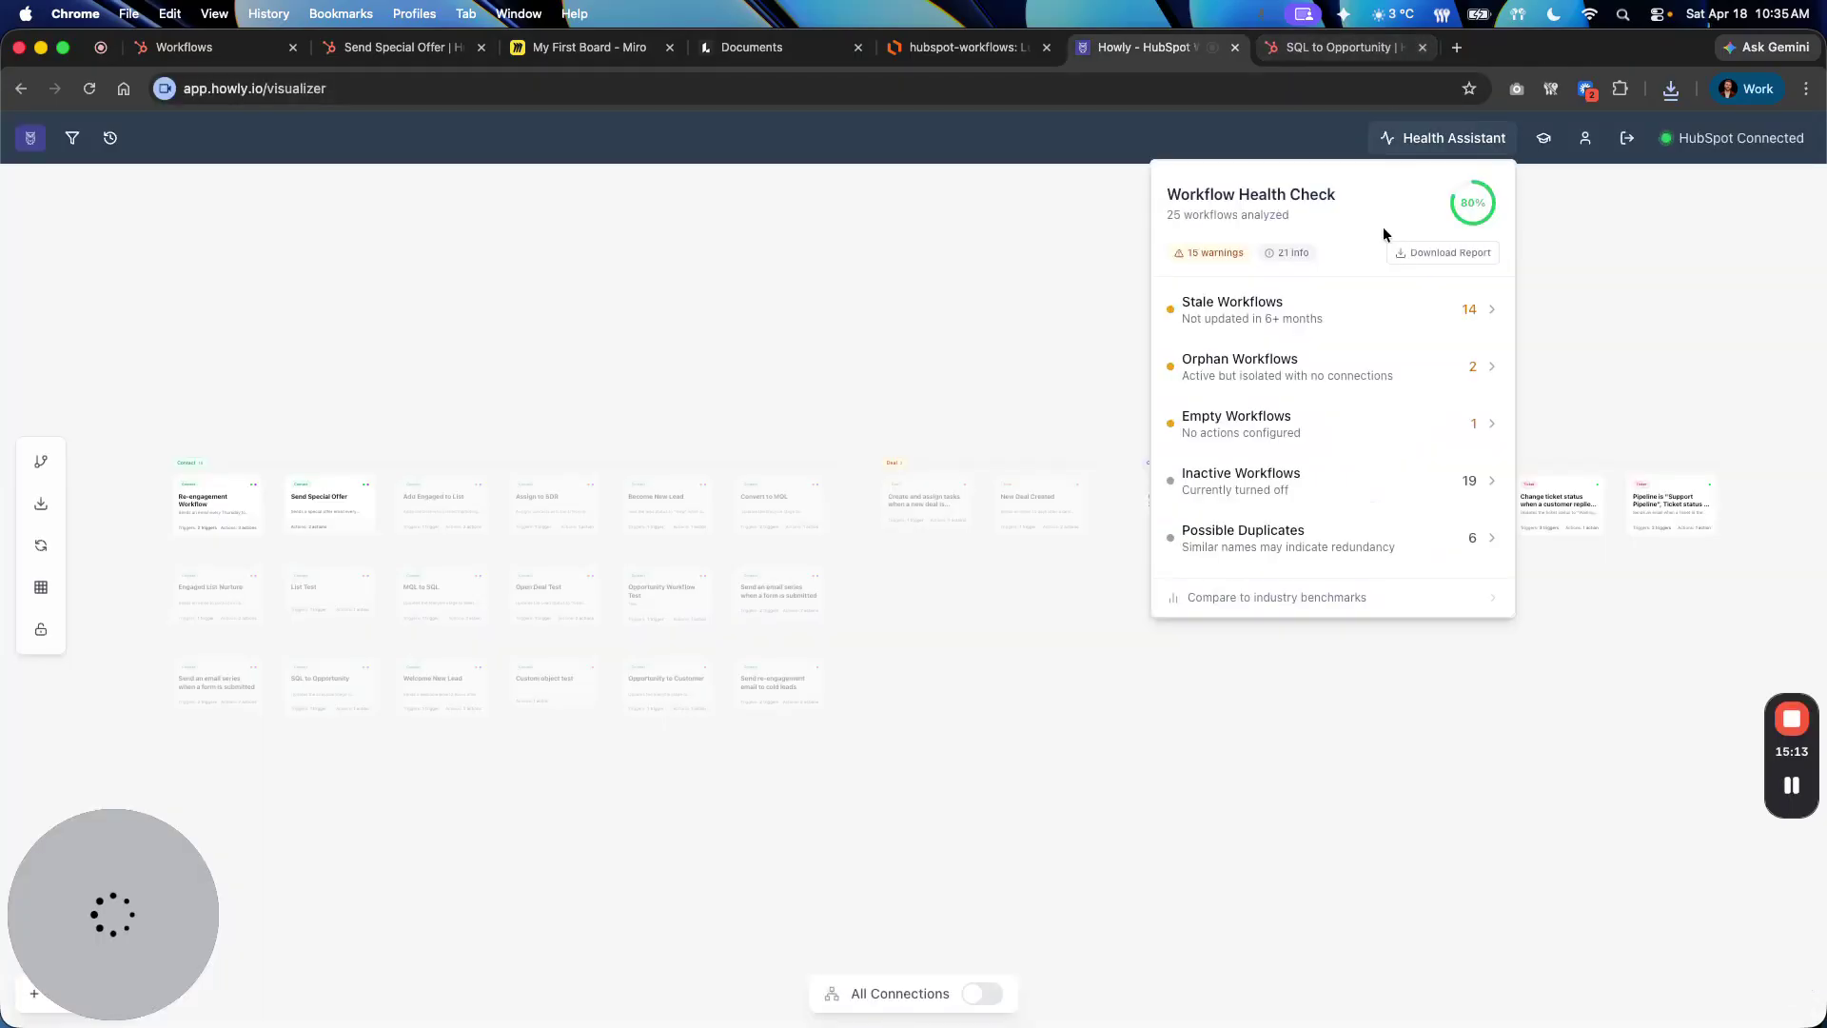
pyautogui.click(1629, 314)
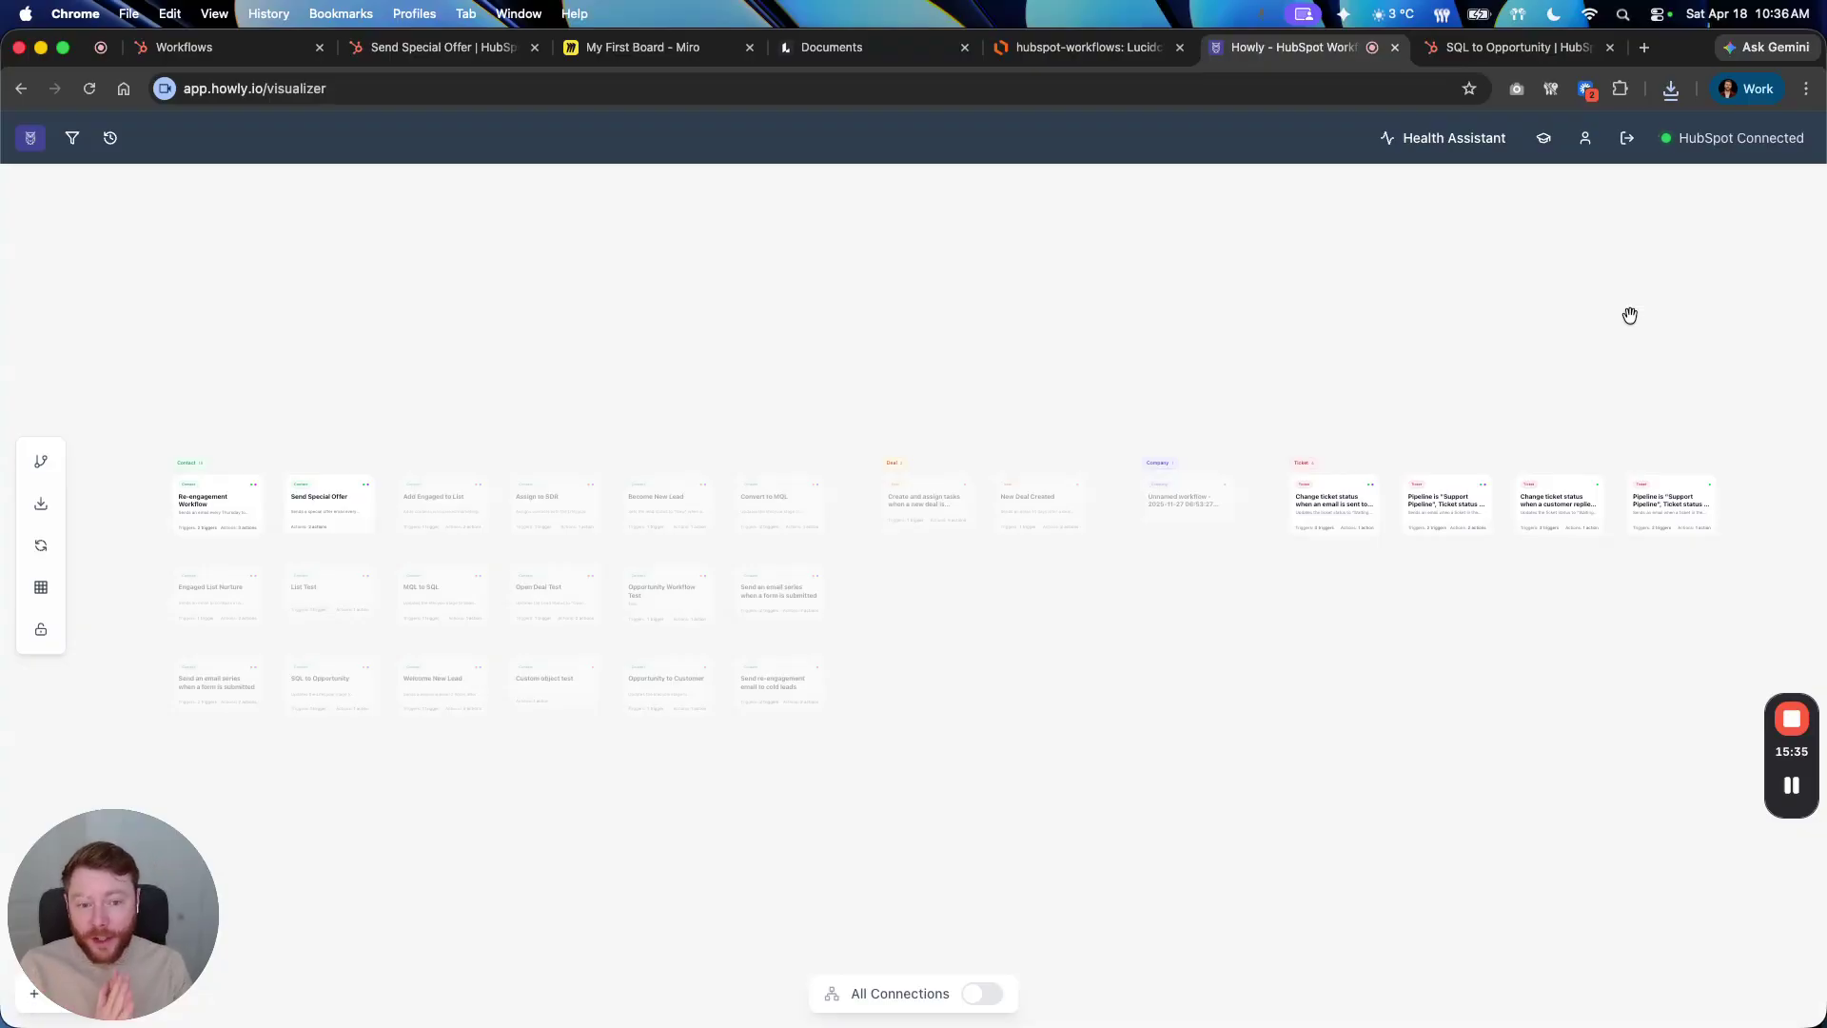
# Show all connections and cluster Re-engagement Workflow, one form-submission email series and Open Deal Test around Send Special Offer, above the workflow grid
pyautogui.click(982, 992)
pyautogui.hscroll(-3, 911, 928)
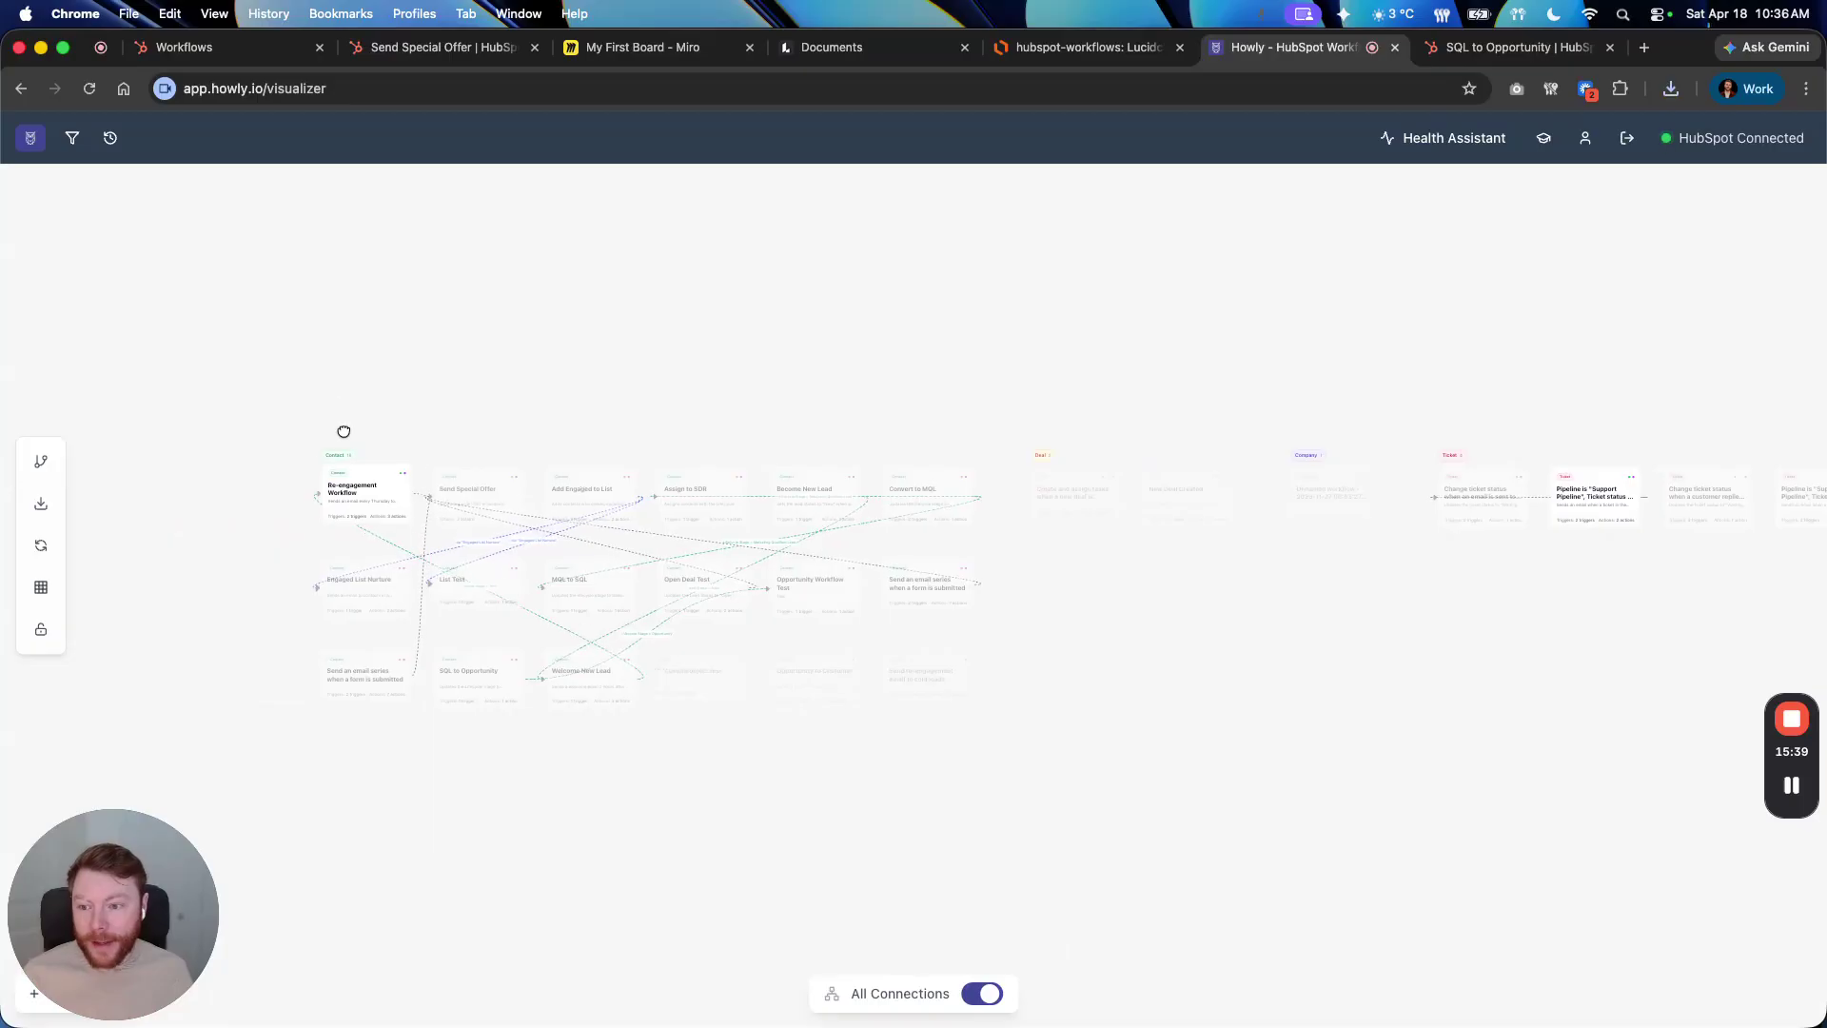
pyautogui.moveTo(345, 480); pyautogui.dragTo(360, 315)
pyautogui.moveTo(486, 477); pyautogui.dragTo(628, 236)
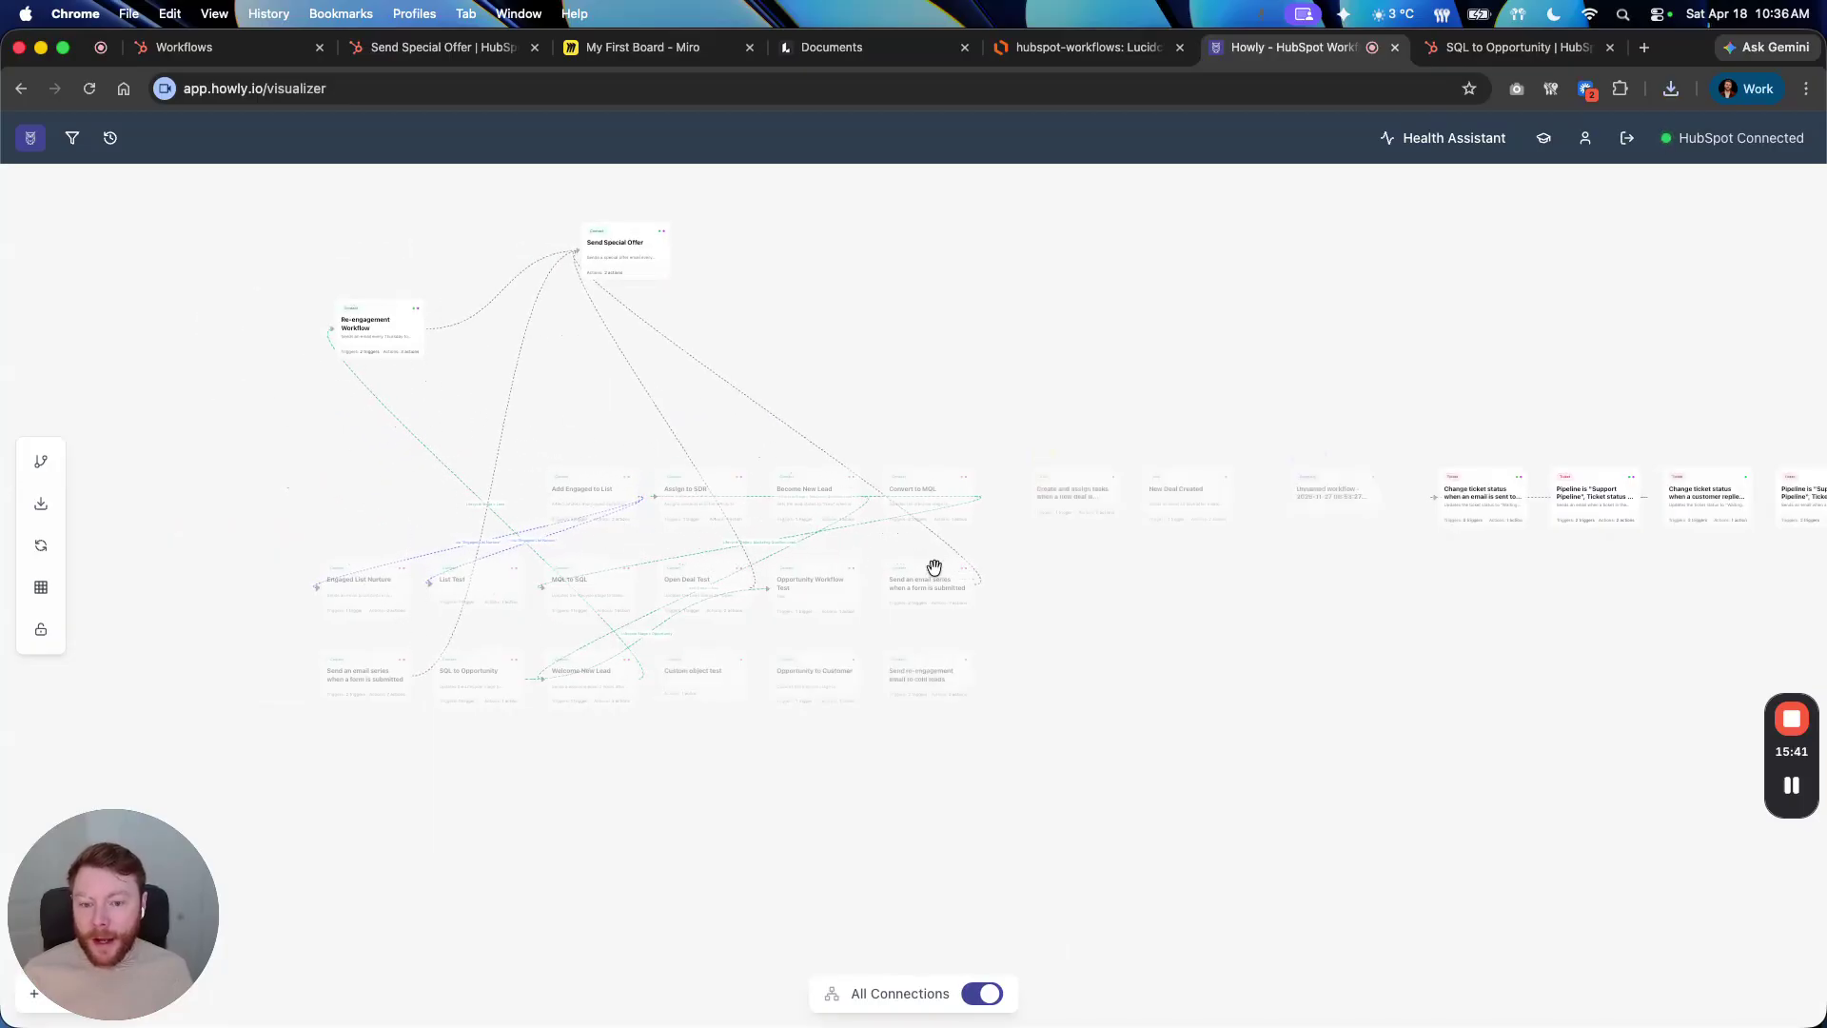
pyautogui.moveTo(957, 585); pyautogui.dragTo(518, 269)
pyautogui.scroll(3, 533, 208)
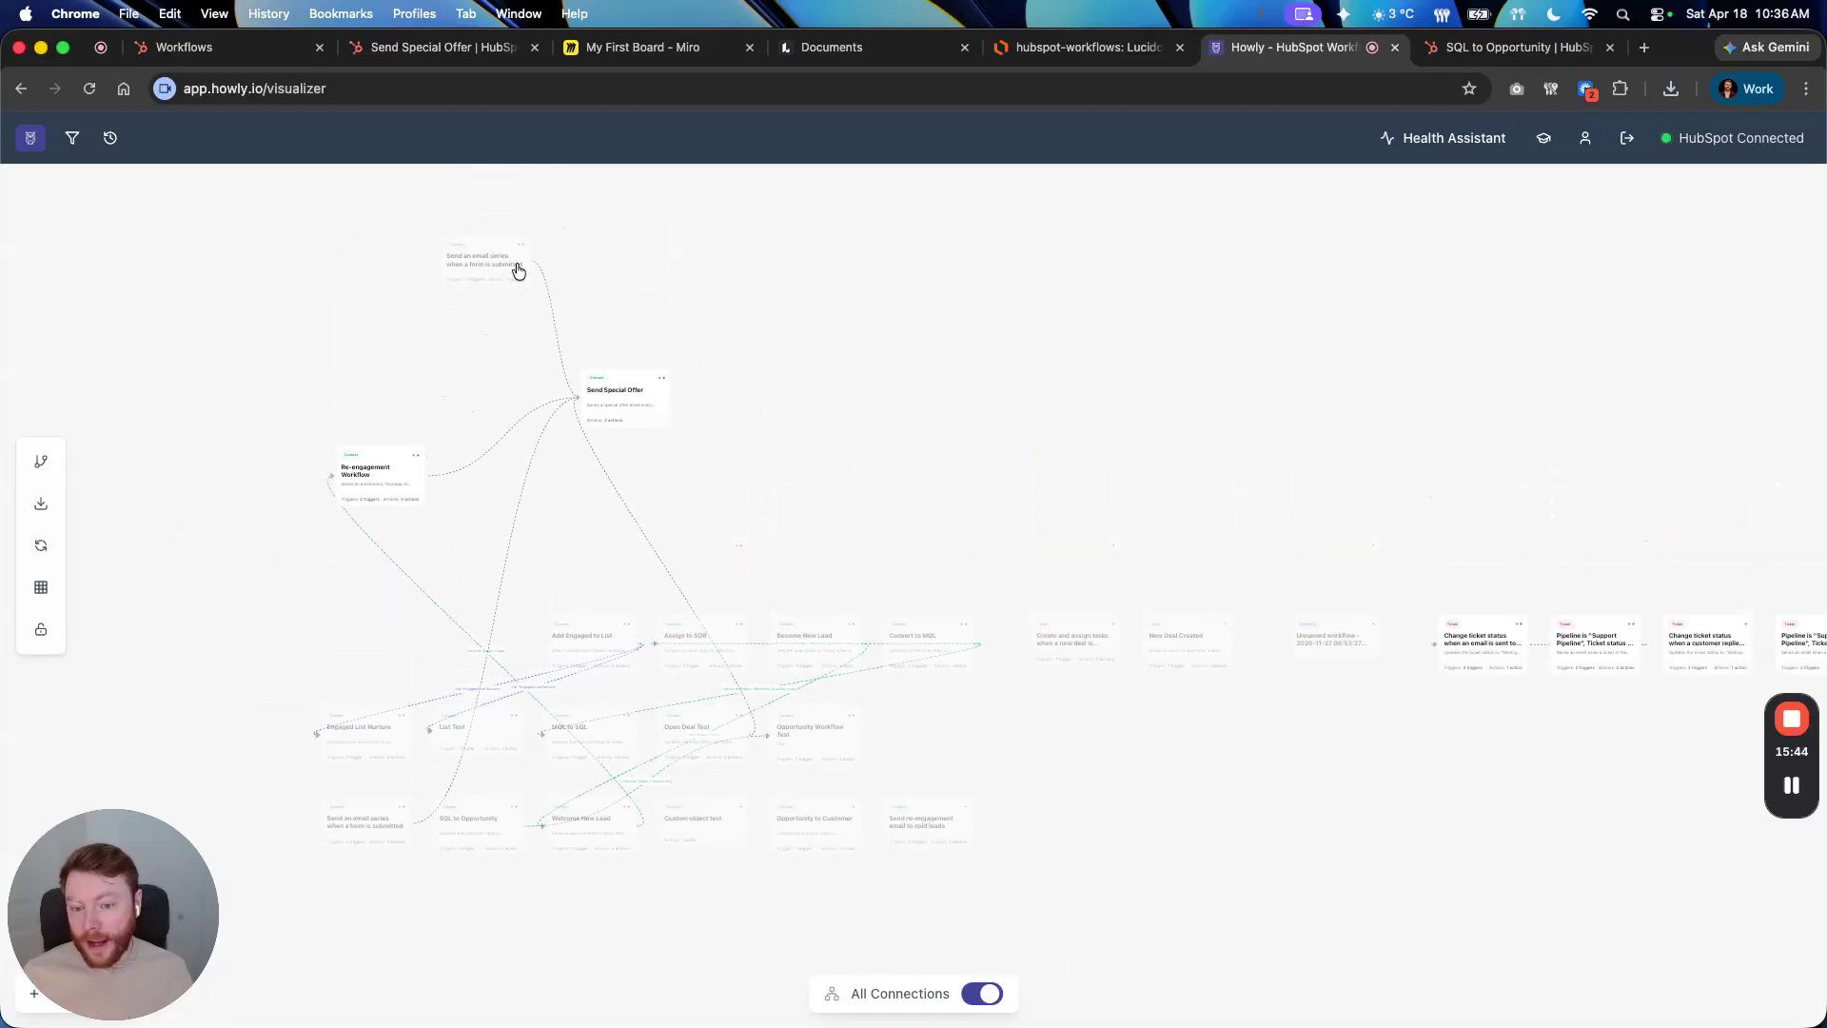
pyautogui.moveTo(730, 730); pyautogui.dragTo(505, 334)
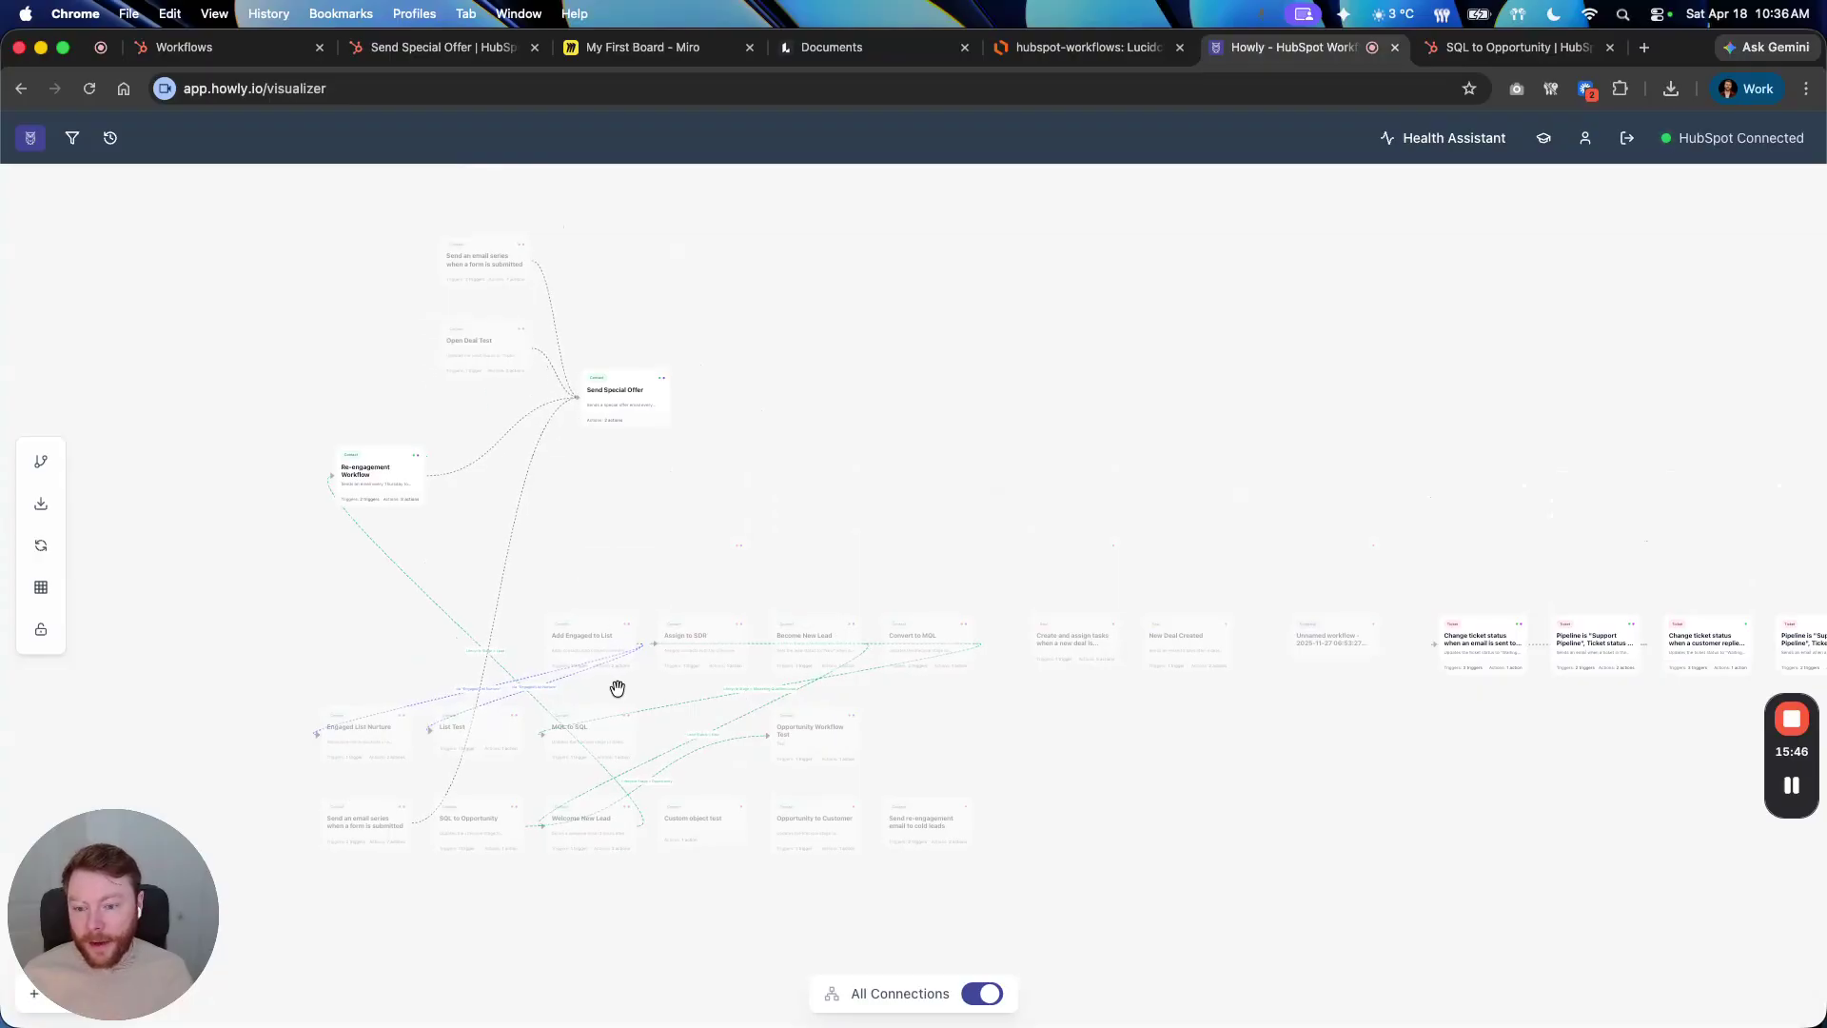
# Arrange Convert to MQL with its connected MQL to SQL and Assign to SDR workflows as a separate group beside the Send Special Offer cluster
pyautogui.moveTo(617, 733); pyautogui.dragTo(1013, 432)
pyautogui.moveTo(939, 637); pyautogui.dragTo(856, 347)
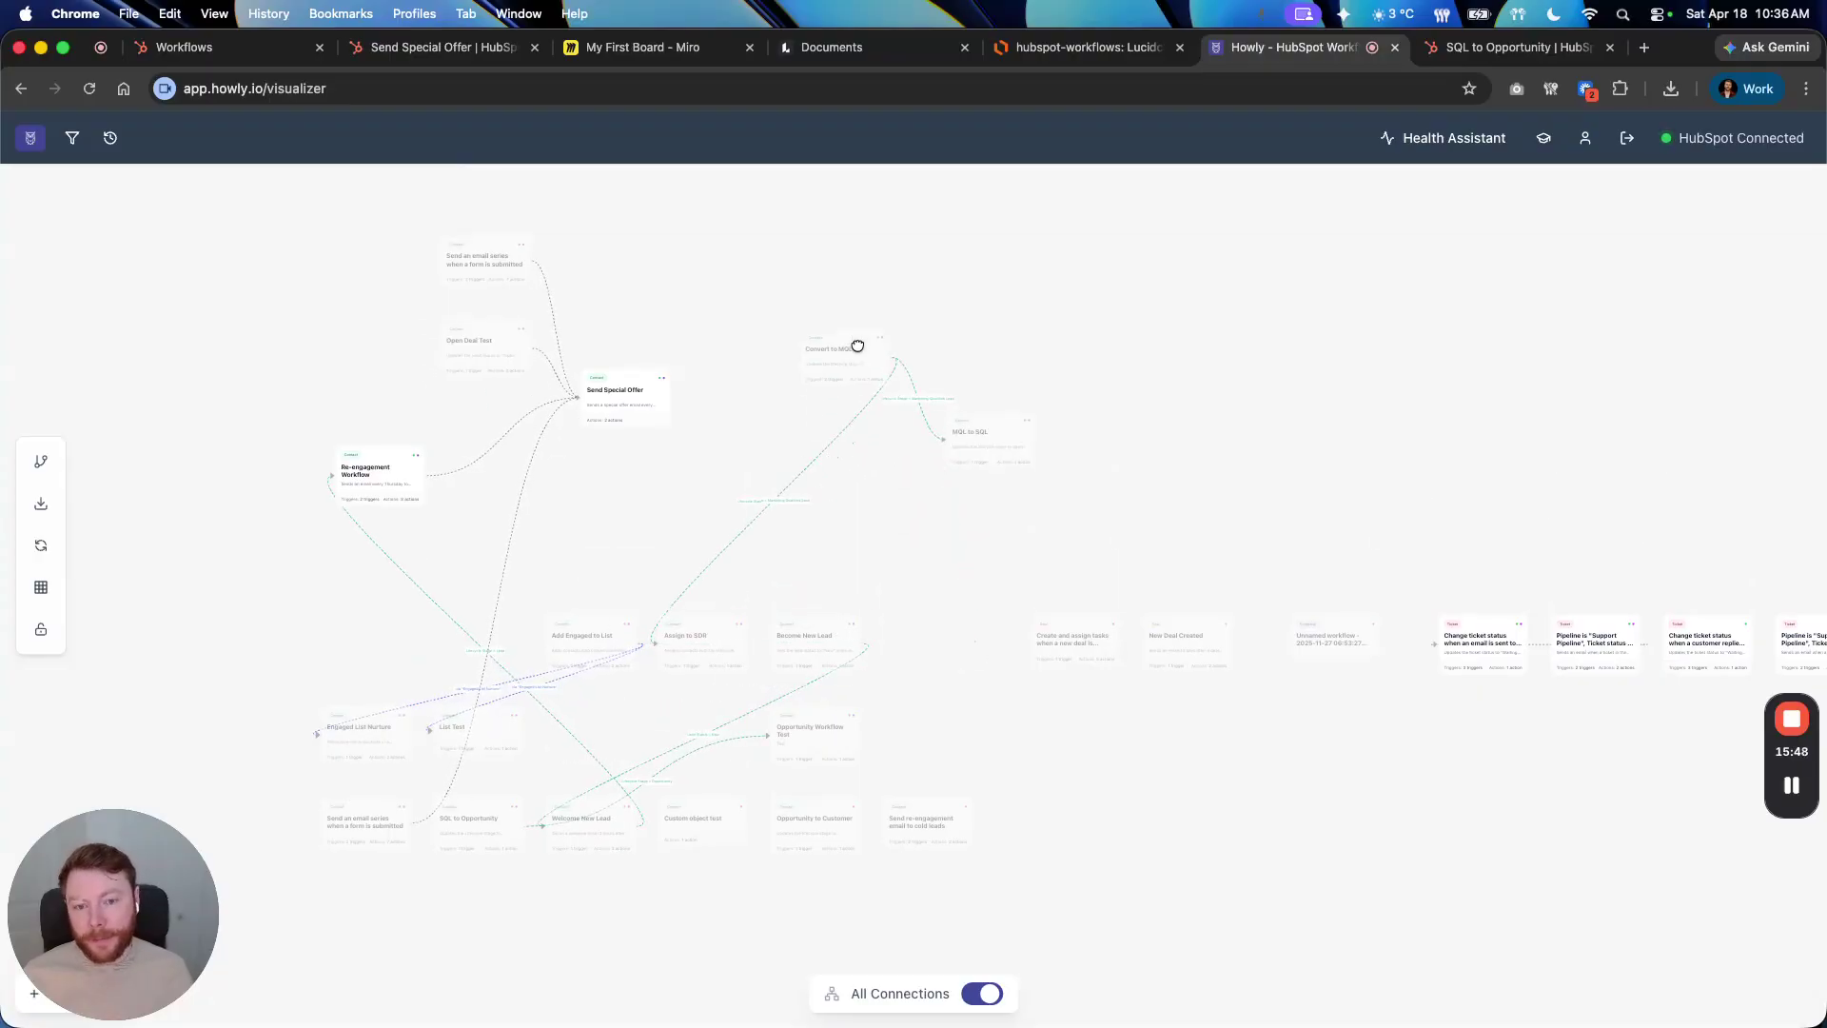
pyautogui.moveTo(683, 643); pyautogui.dragTo(975, 531)
pyautogui.moveTo(970, 419); pyautogui.dragTo(958, 416)
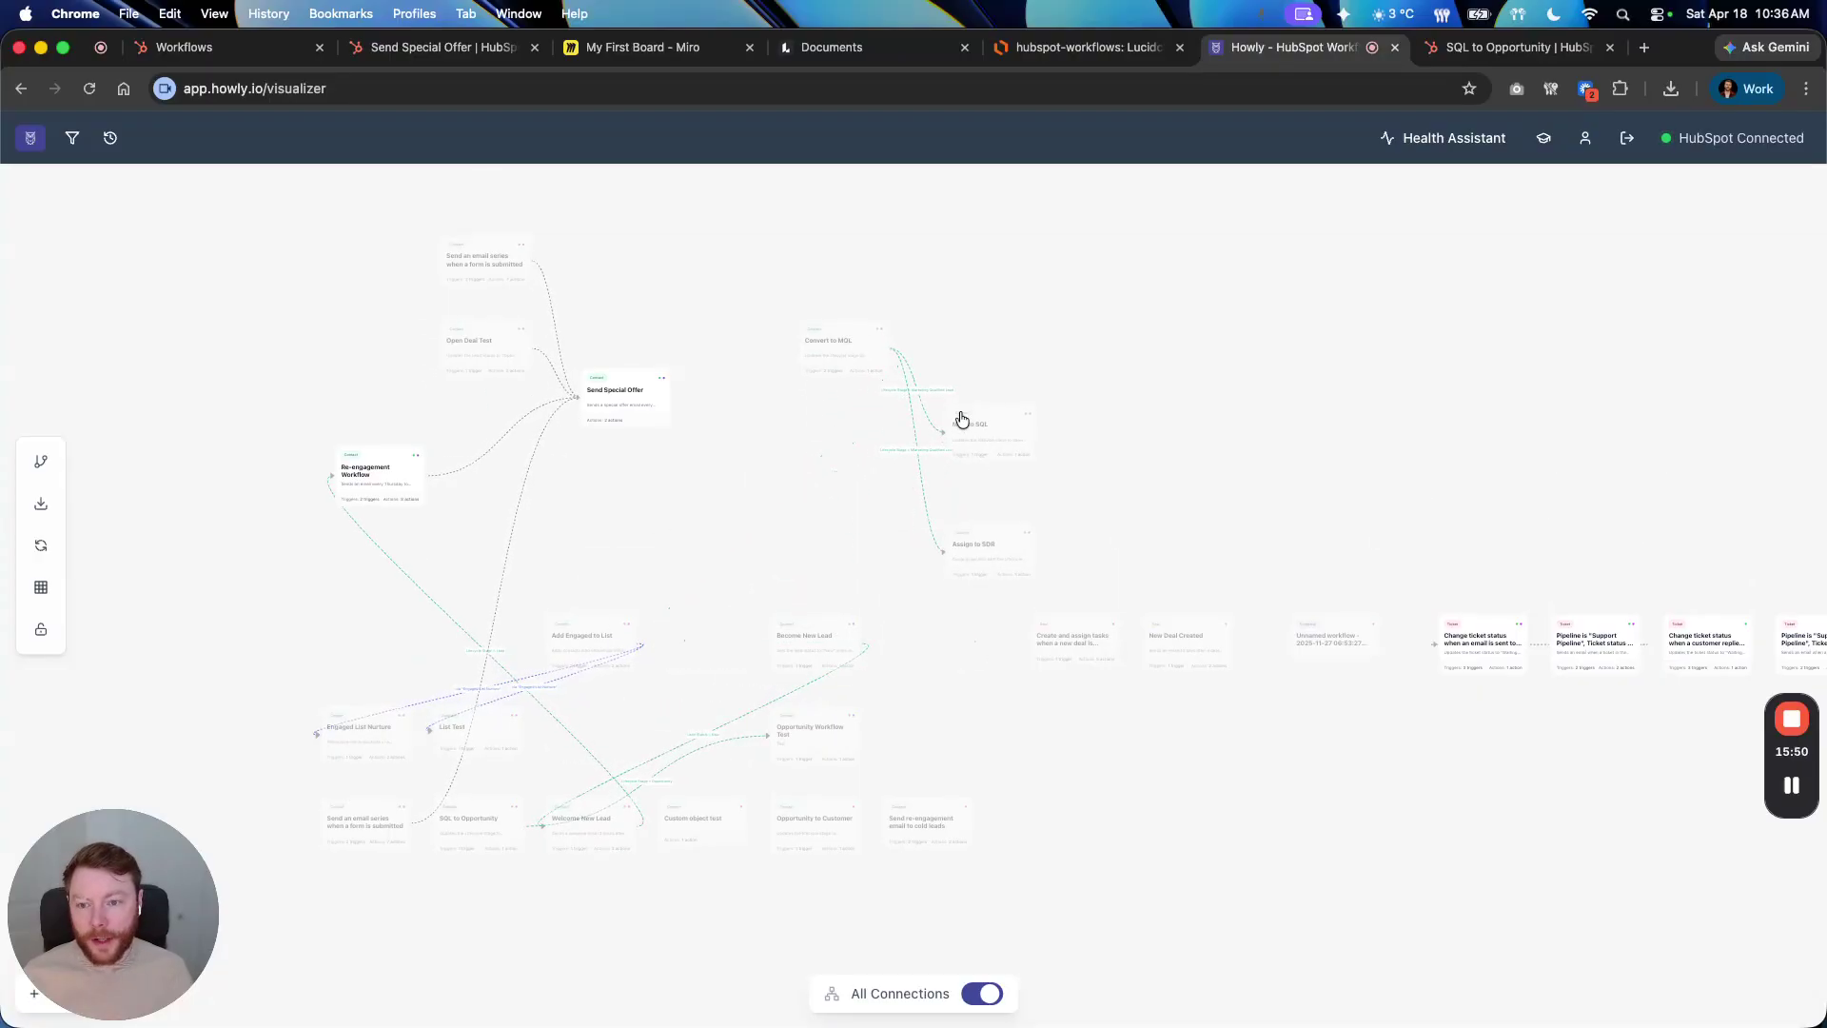
# Lay out Become New Lead and Welcome New Lead leading into Re-engagement Workflow, and place the other form-submission email series beneath it
pyautogui.moveTo(600, 822); pyautogui.dragTo(244, 342)
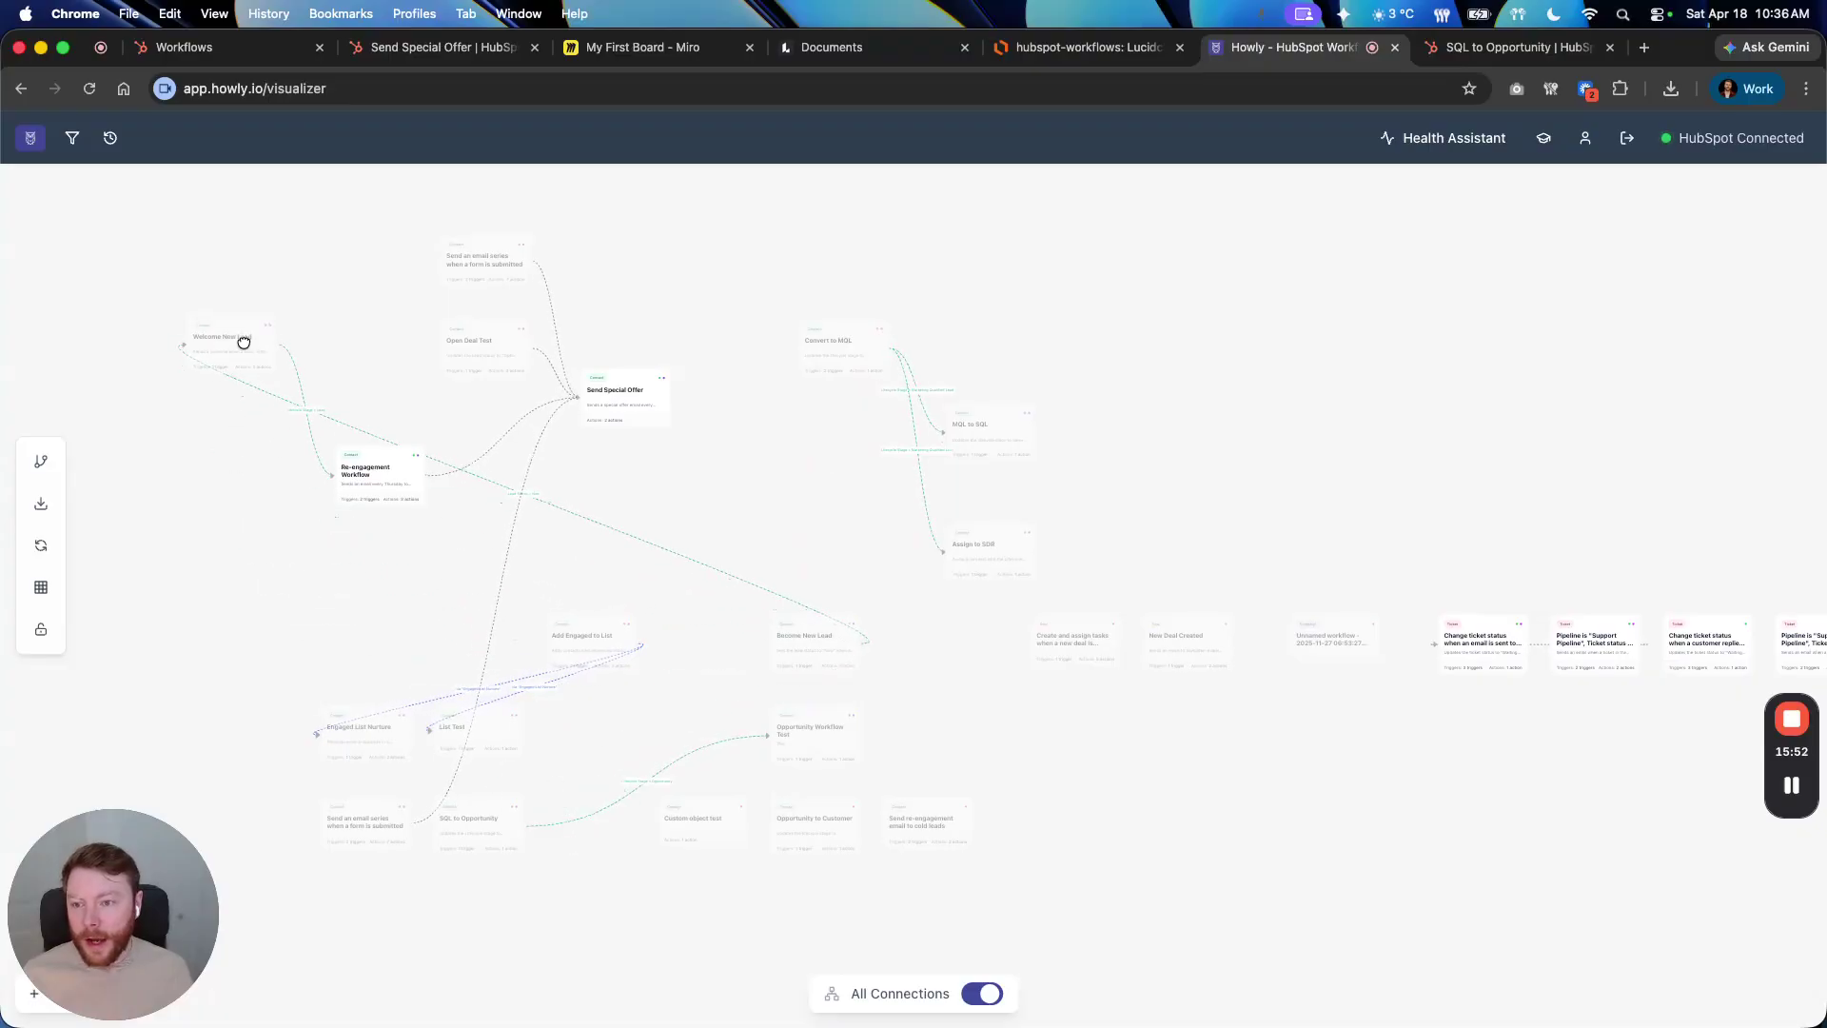
pyautogui.moveTo(820, 635); pyautogui.dragTo(99, 255)
pyautogui.moveTo(361, 793); pyautogui.dragTo(391, 591)
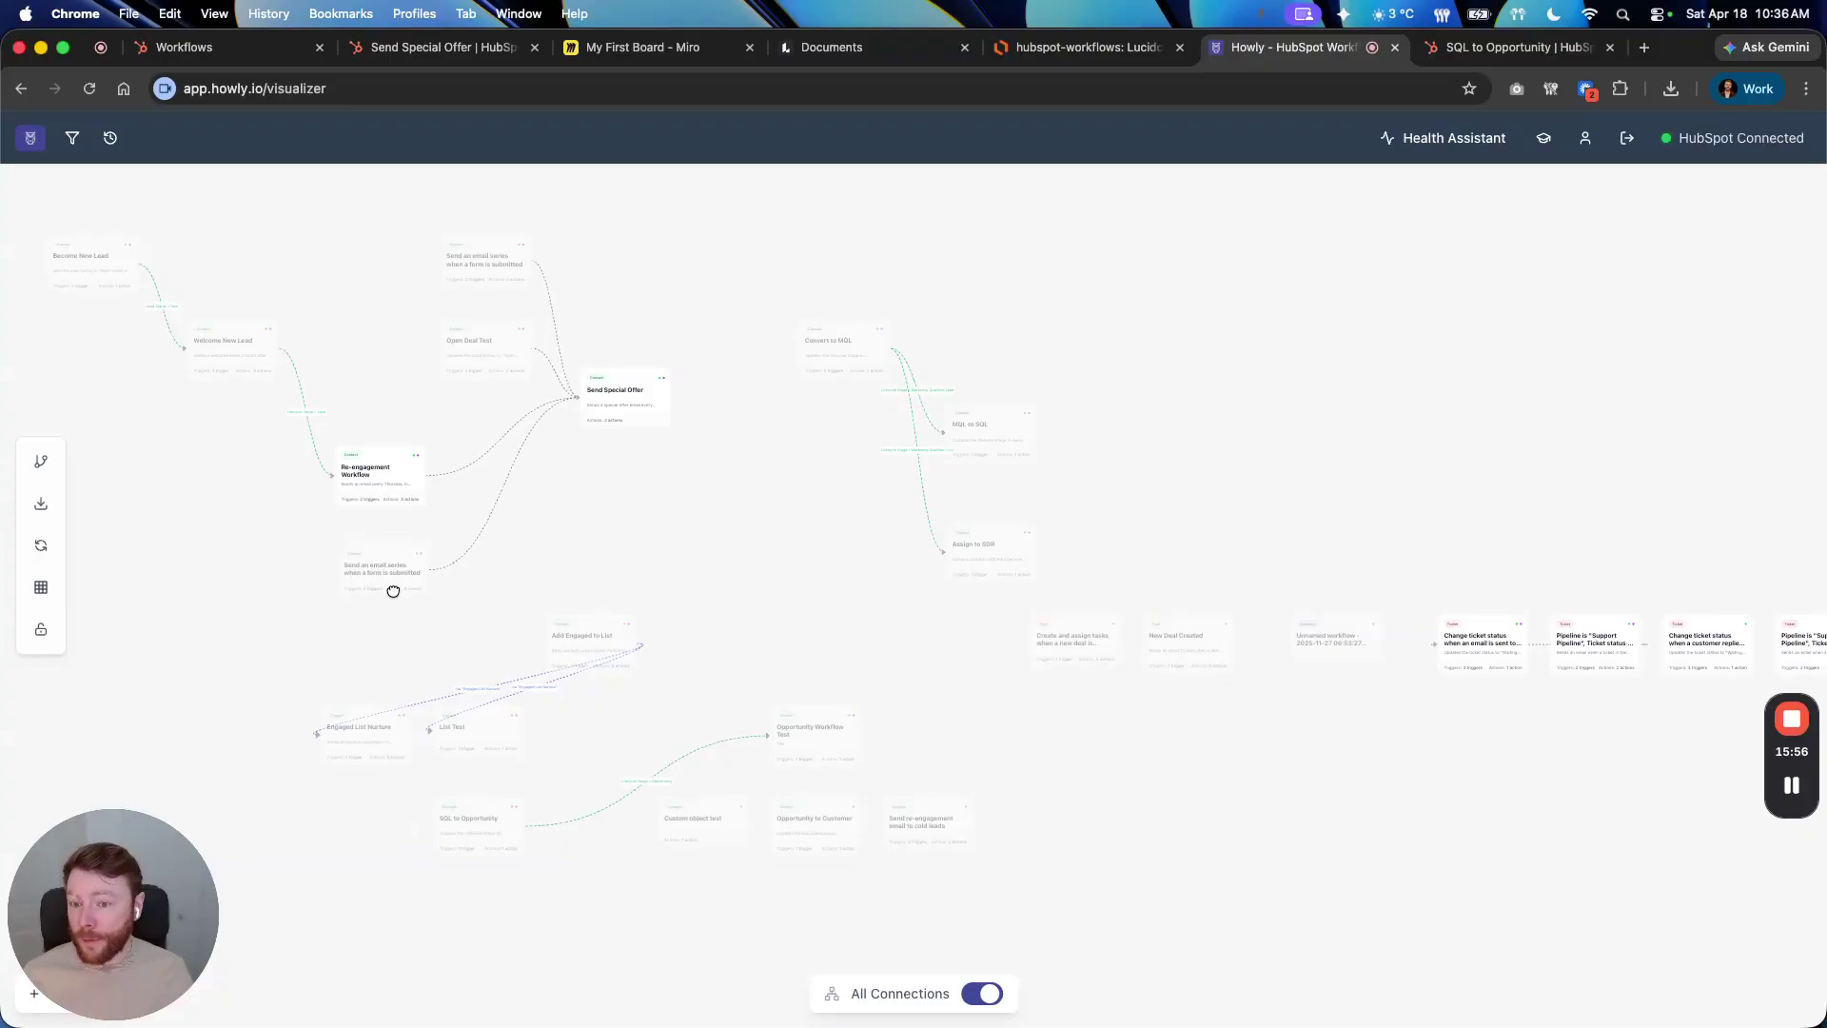
# Place Add Engaged to List before its linked list workflows, reposition Opportunity Workflow Test, and move the three unconnected contact workflows below the deal and company workflows
pyautogui.moveTo(583, 635); pyautogui.dragTo(254, 901)
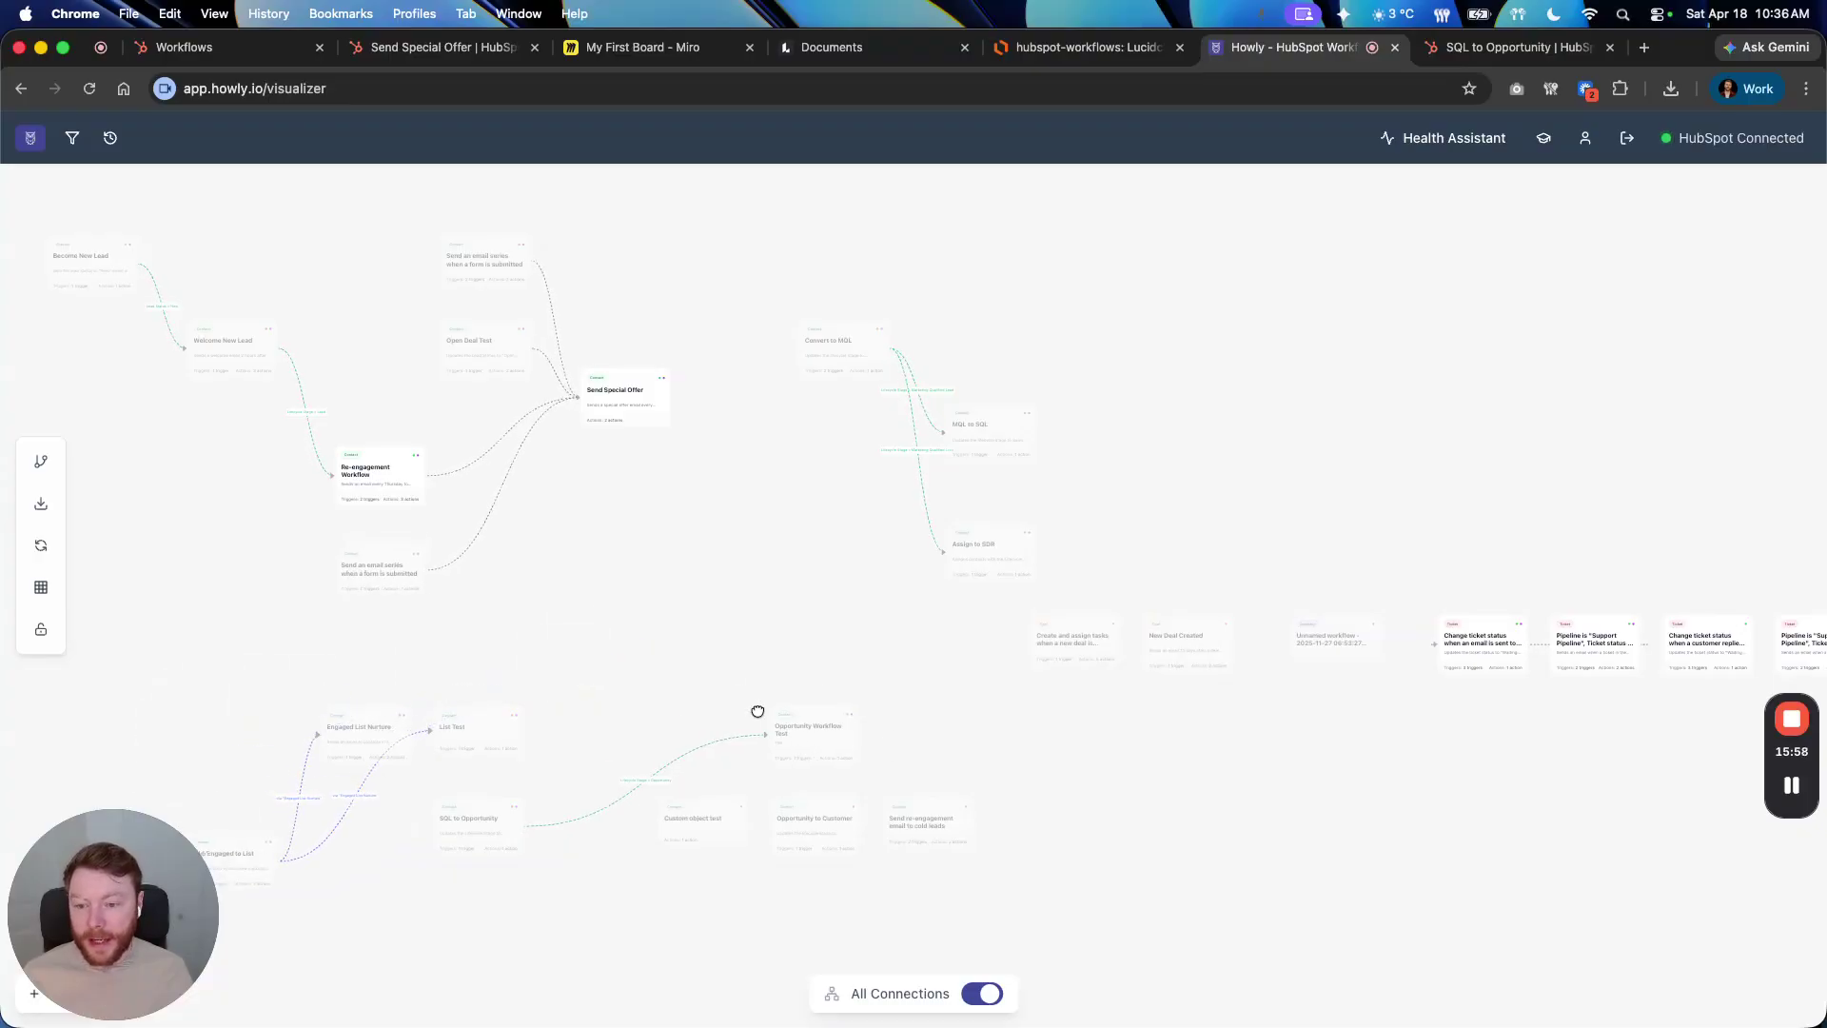
pyautogui.moveTo(775, 715); pyautogui.dragTo(670, 681)
pyautogui.moveTo(733, 804); pyautogui.dragTo(1160, 749)
pyautogui.moveTo(937, 842); pyautogui.dragTo(1252, 769)
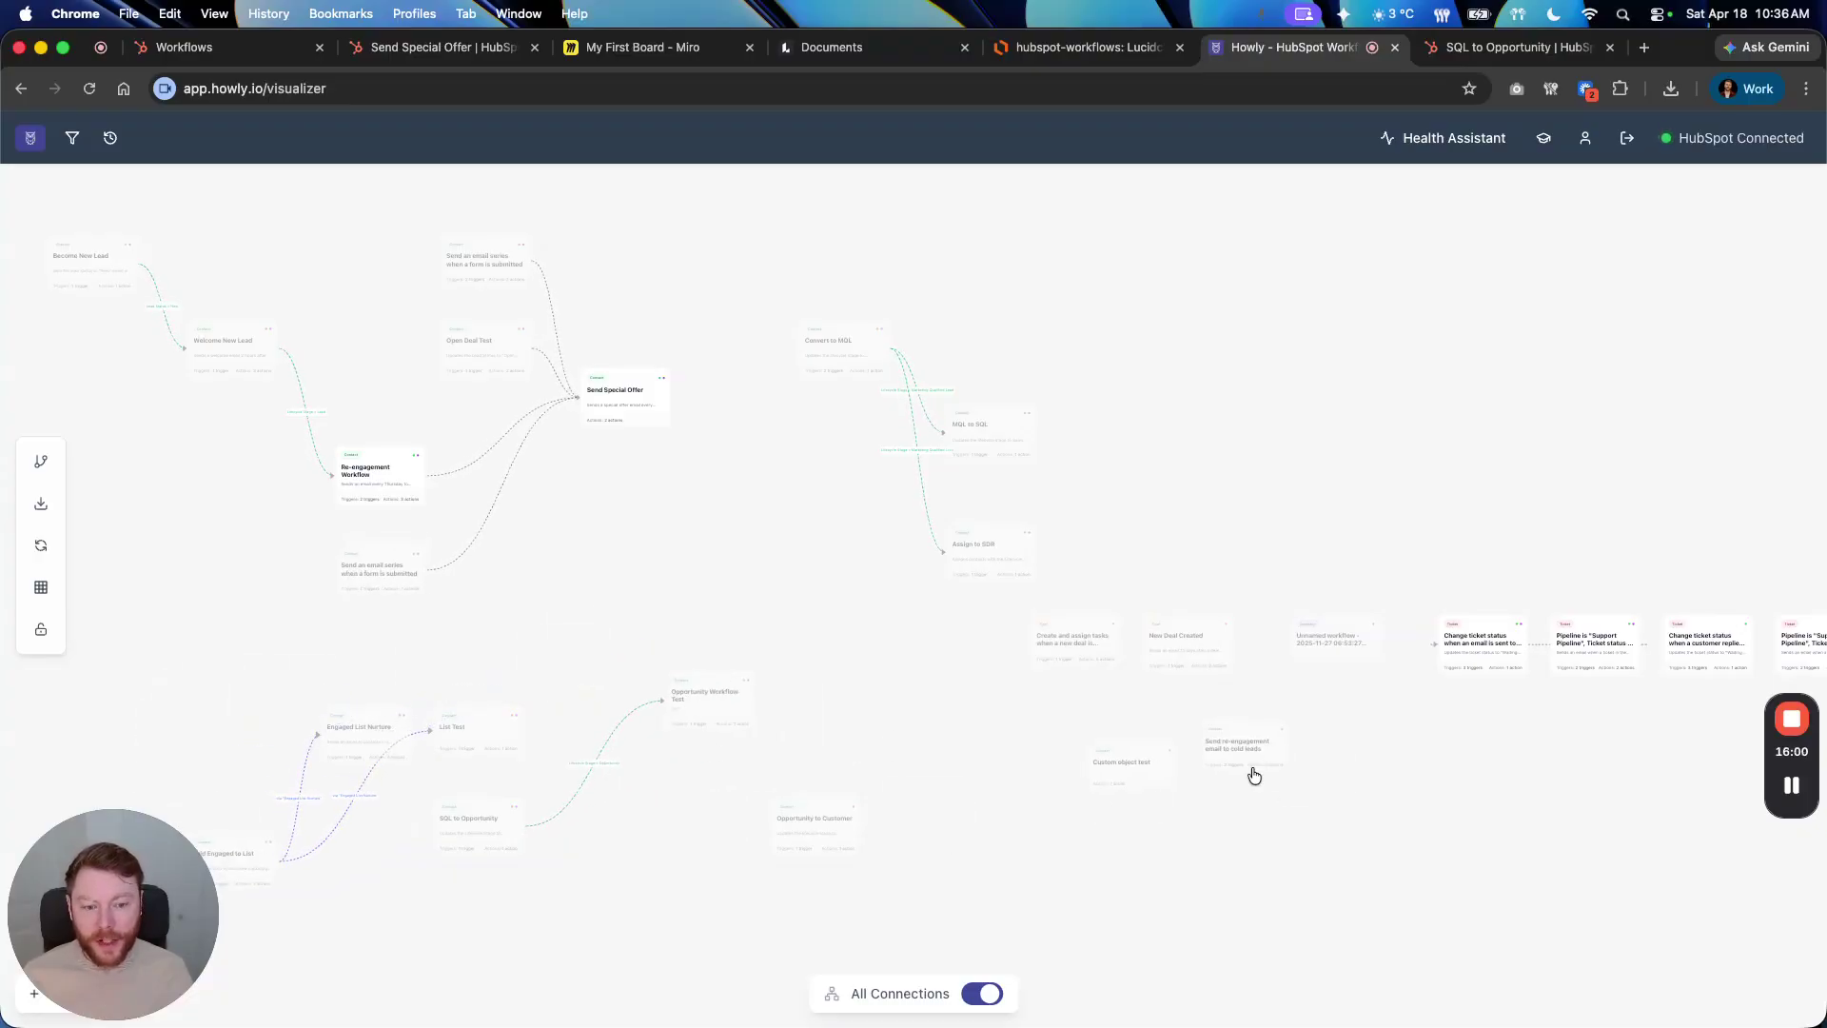
pyautogui.moveTo(826, 832); pyautogui.dragTo(1411, 771)
pyautogui.moveTo(971, 809); pyautogui.dragTo(1190, 803)
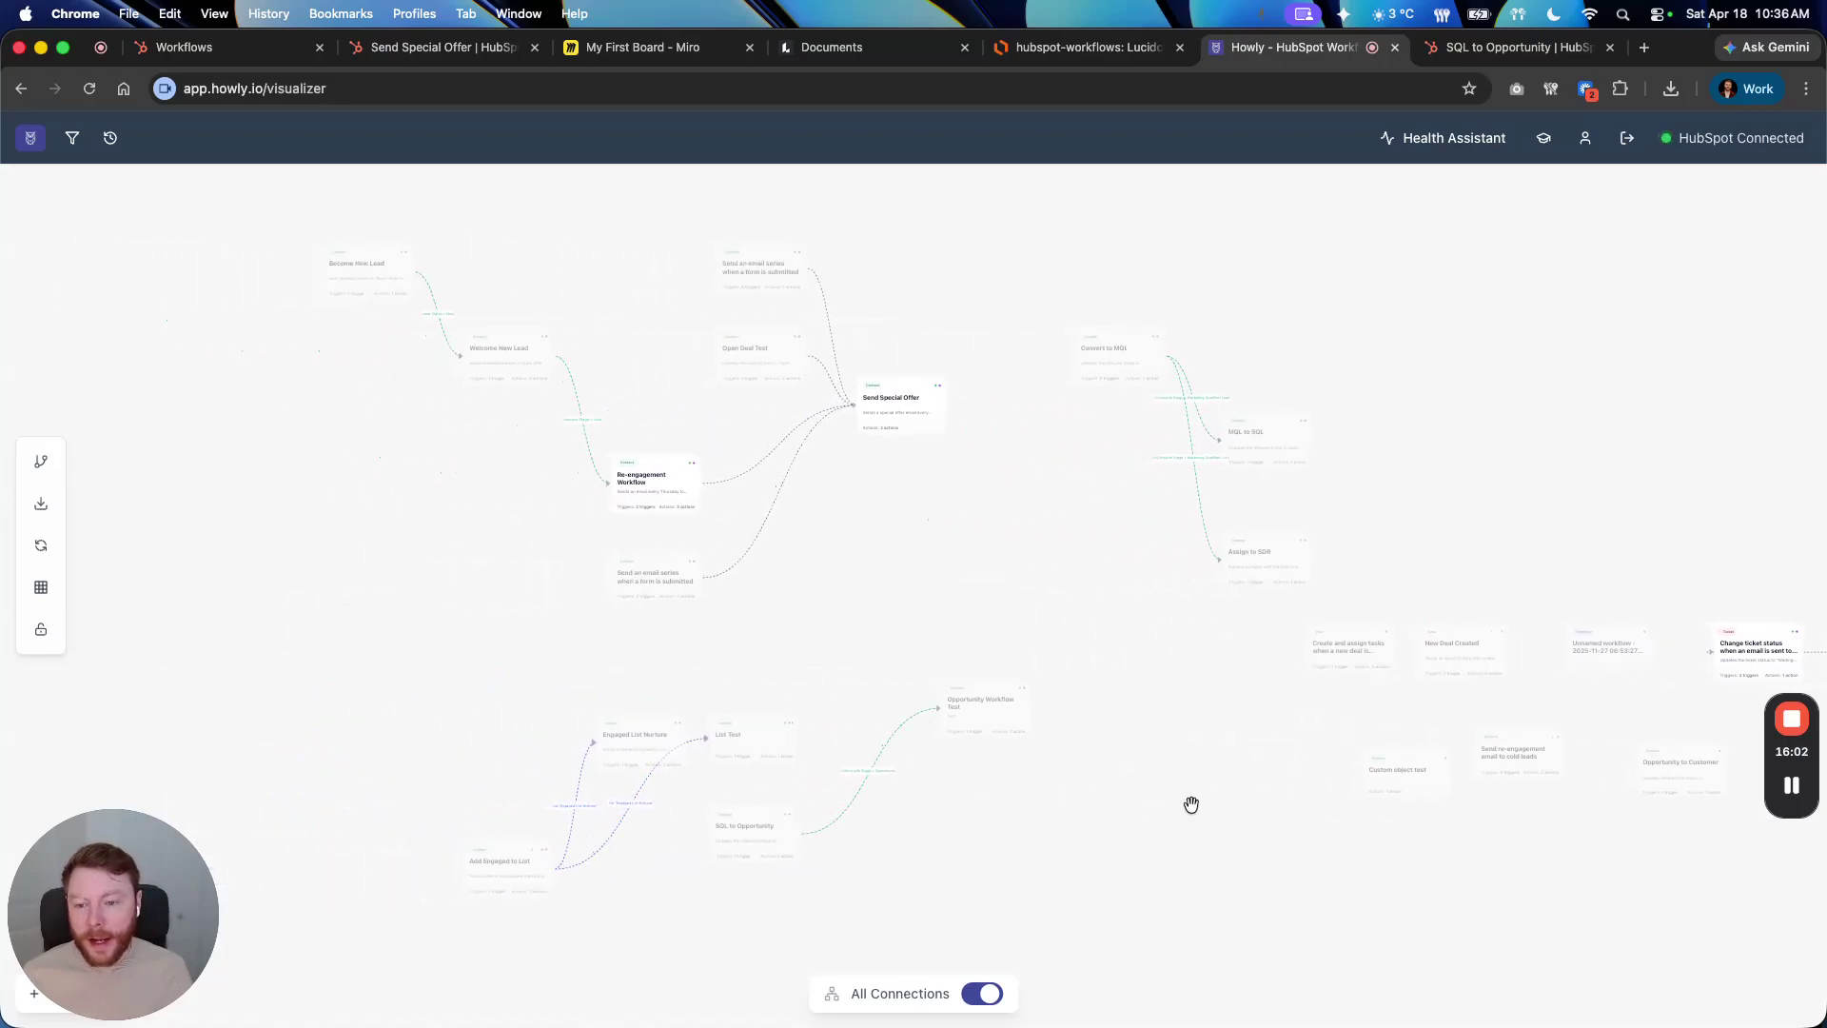
# Export the rearranged workflow map as a PNG, saved to the Desktop as howly-workflow-map
pyautogui.moveTo(44, 498)
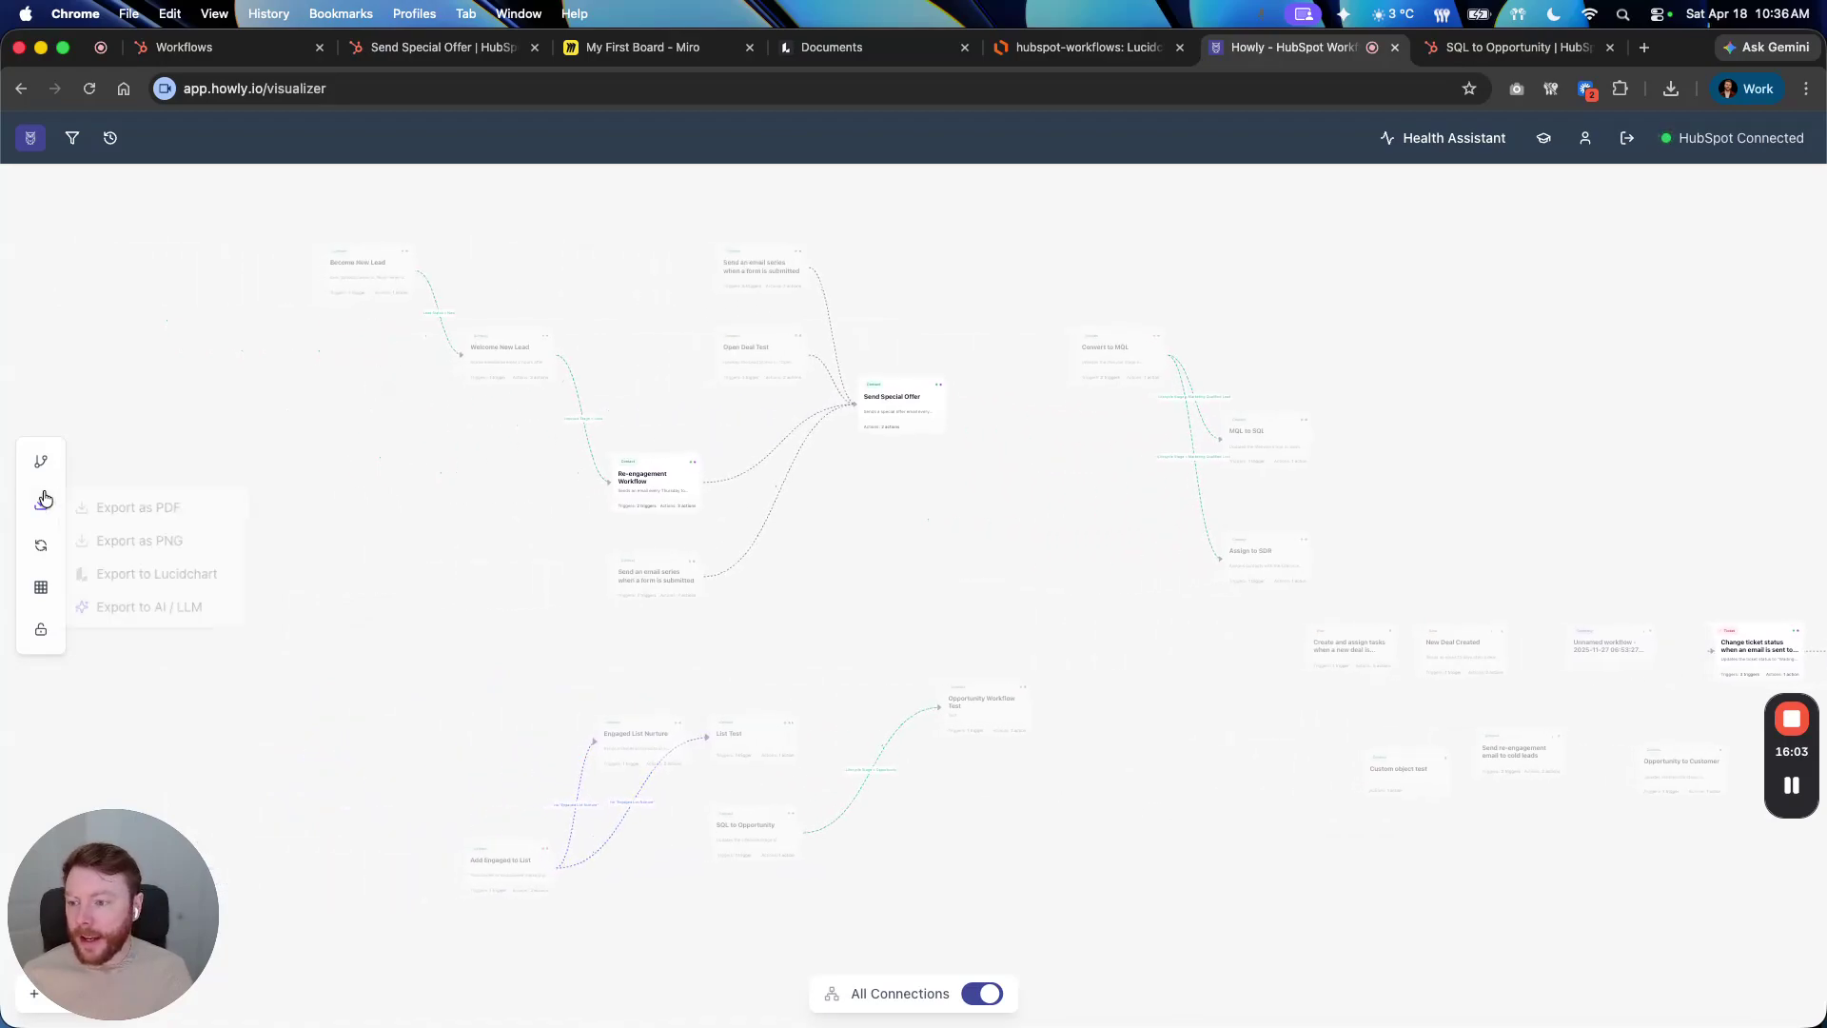
pyautogui.click(183, 546)
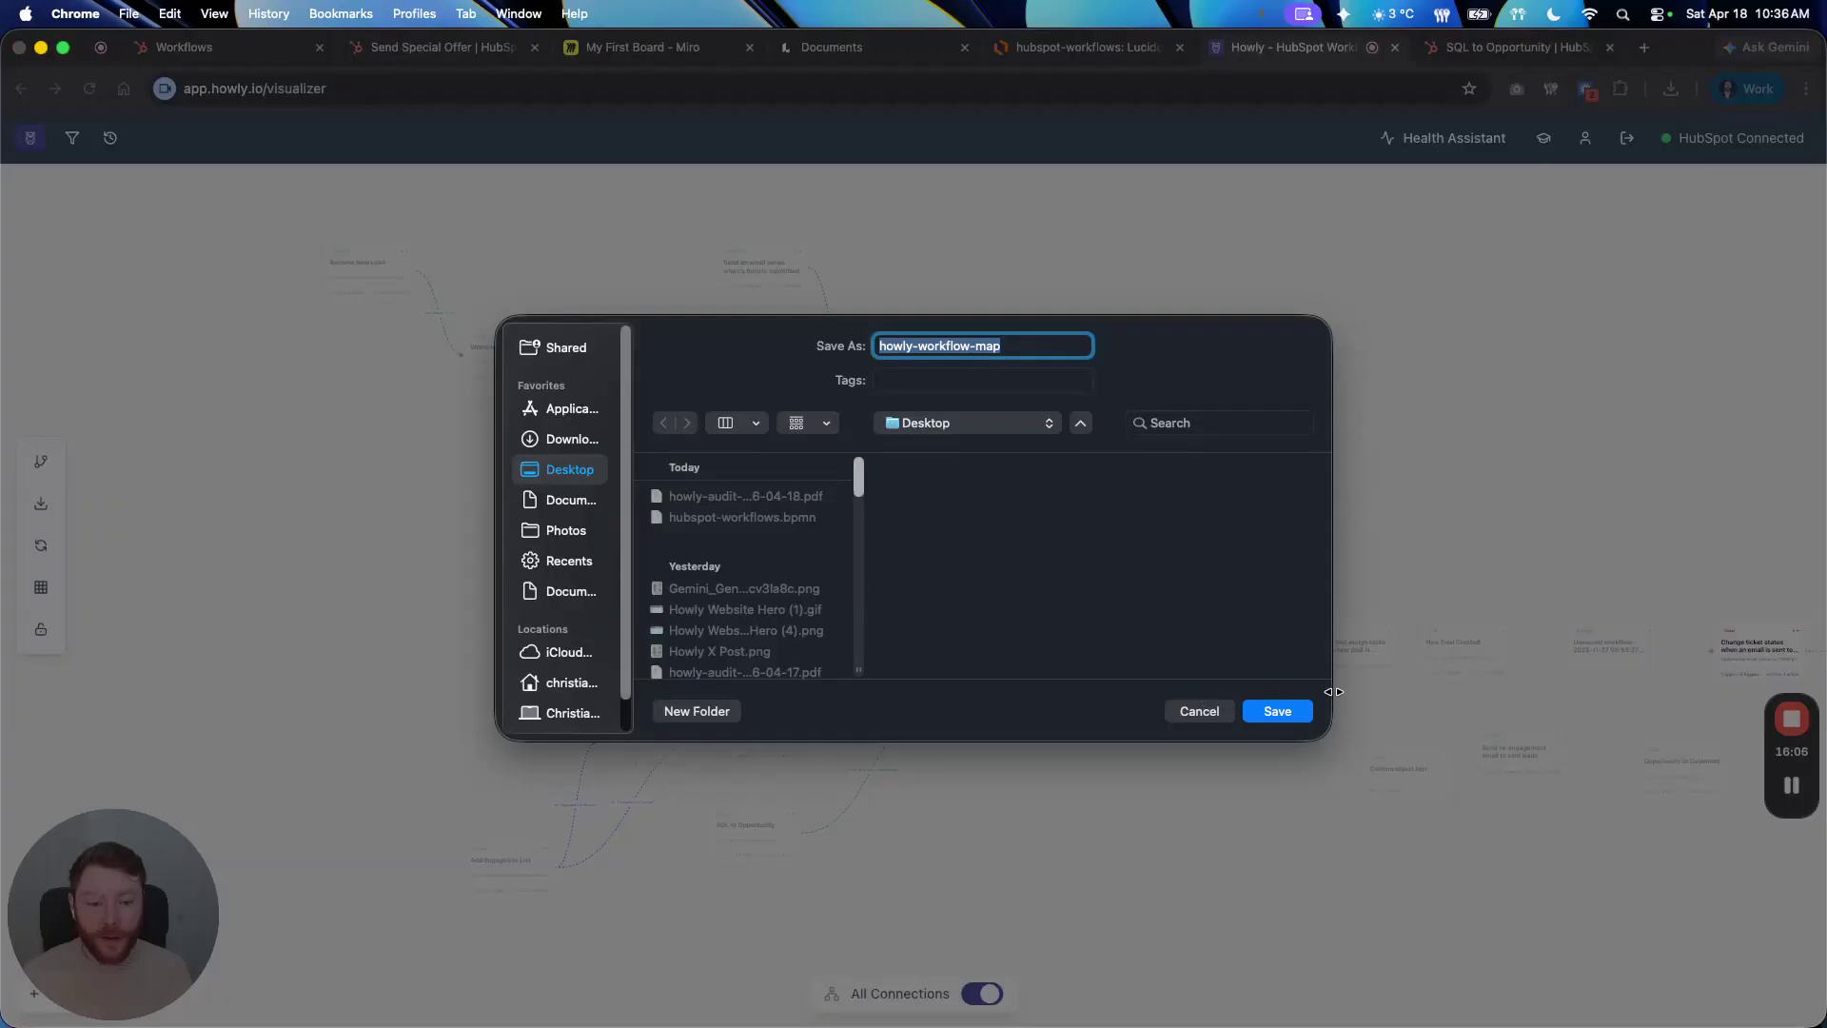
pyautogui.click(1279, 711)
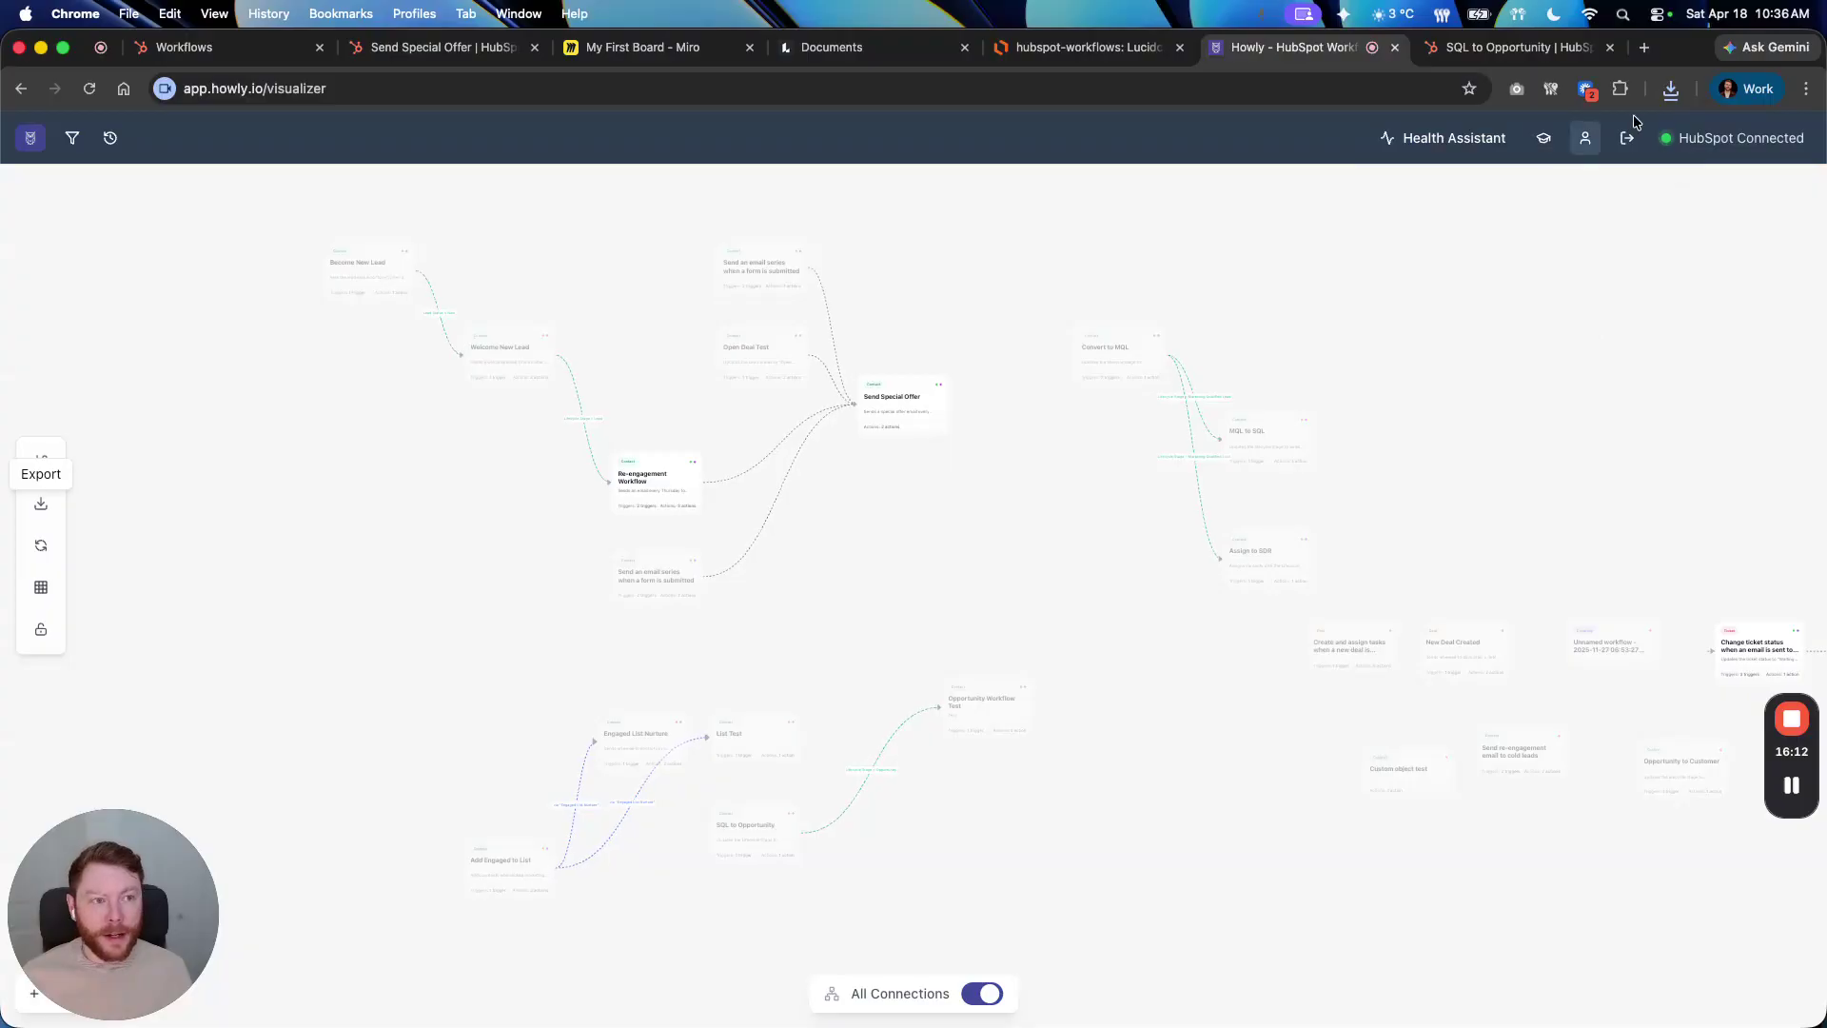
# Open the exported howly-workflow-map.png in Preview, check the image, and close it
pyautogui.click(1670, 88)
pyautogui.click(1552, 175)
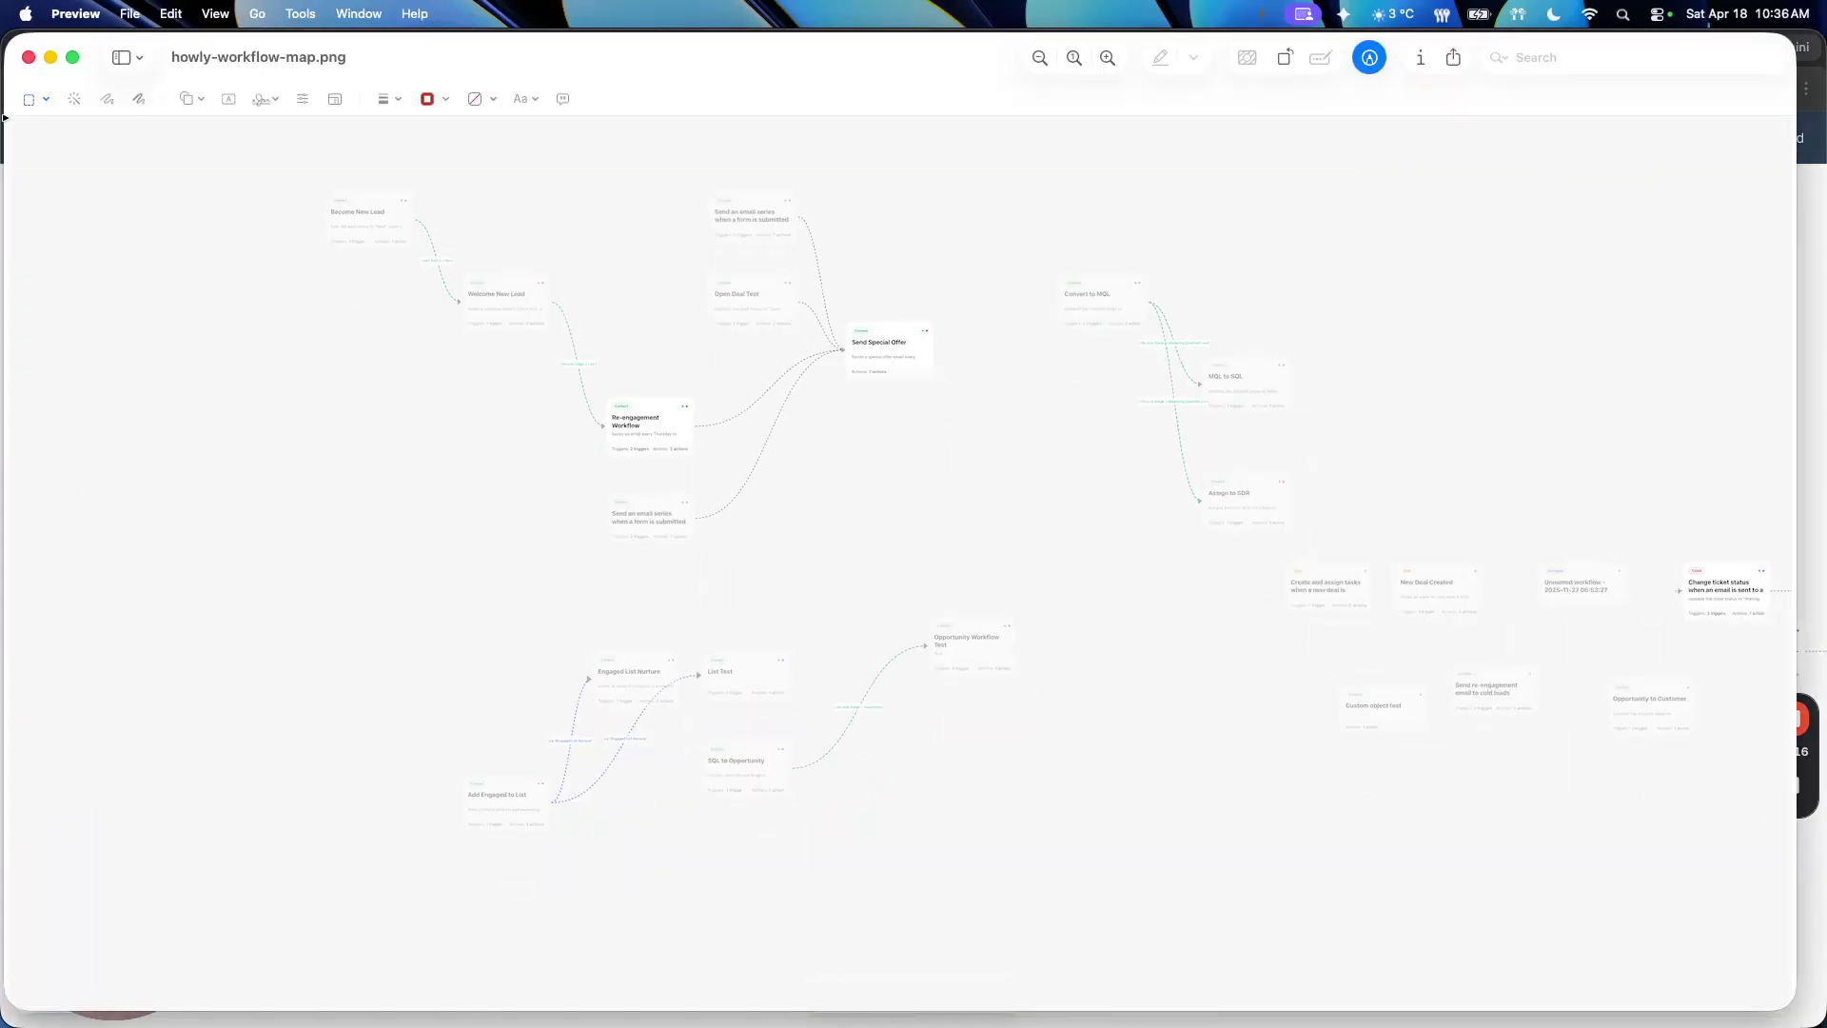
pyautogui.click(27, 59)
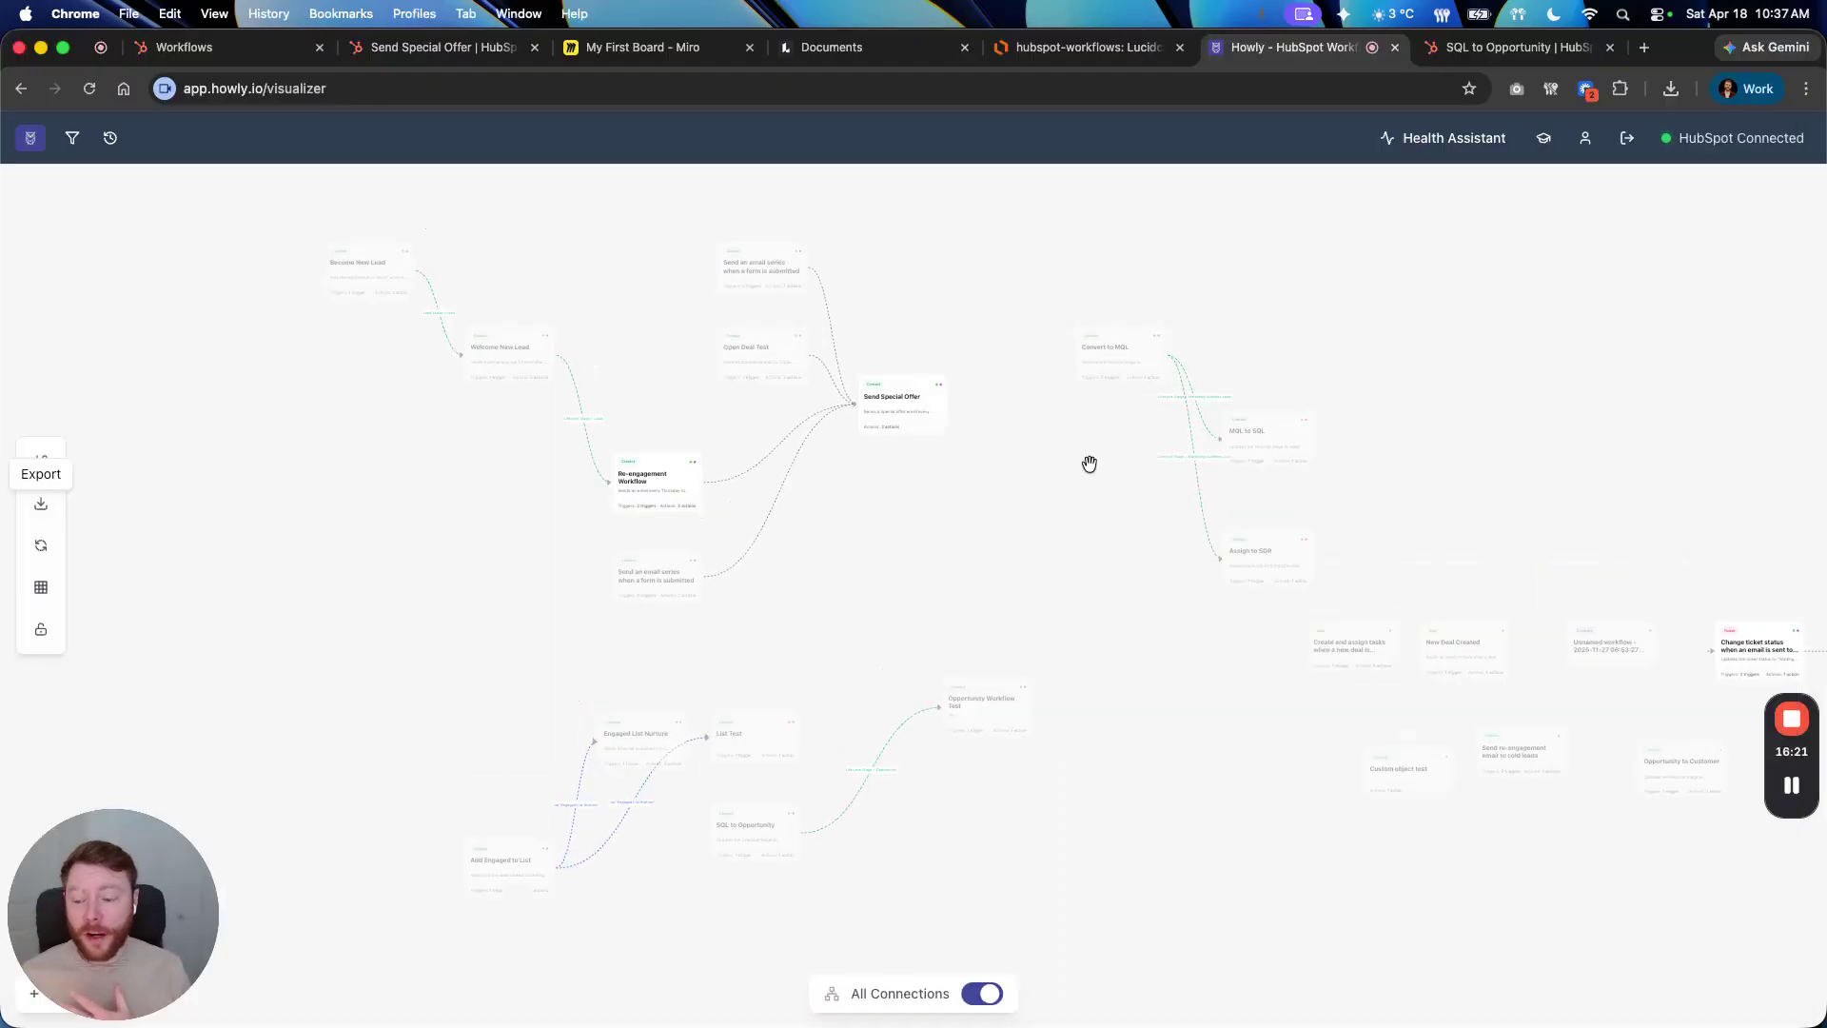